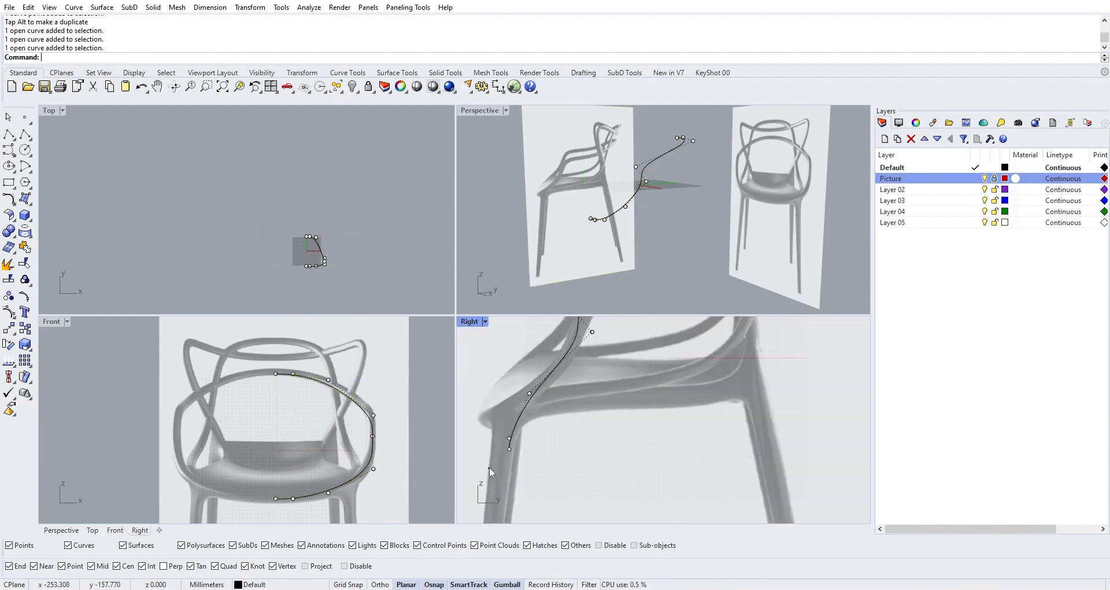
pyautogui.moveTo(490, 467); pyautogui.dragTo(615, 210, button='right')
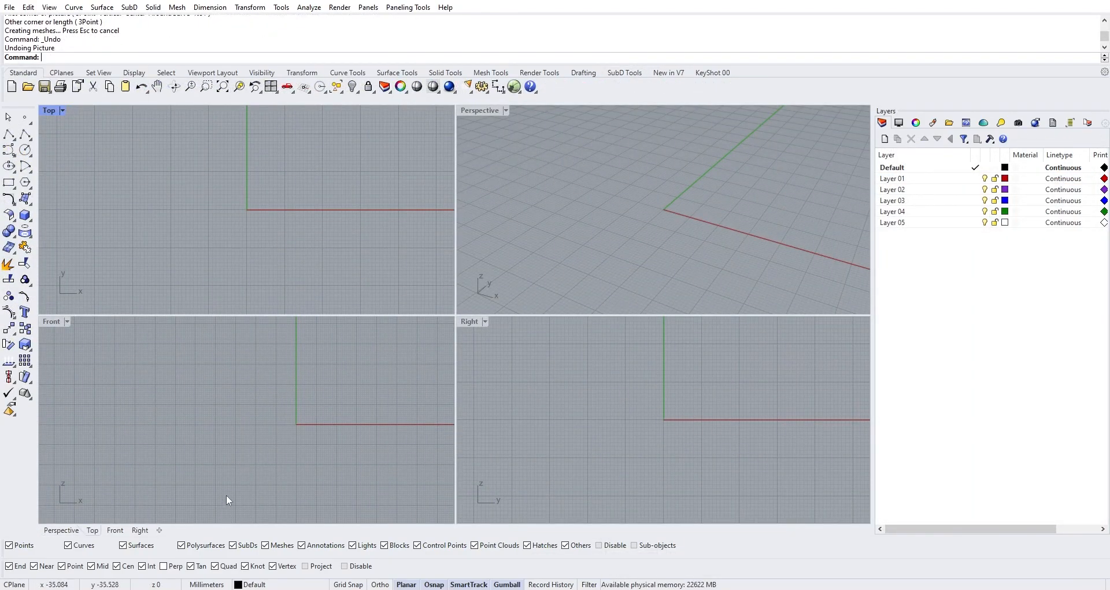
# Place front.jpg from the Chair SubD folder as a picture in the Front view
pyautogui.hotkey('alt', 'Tab')
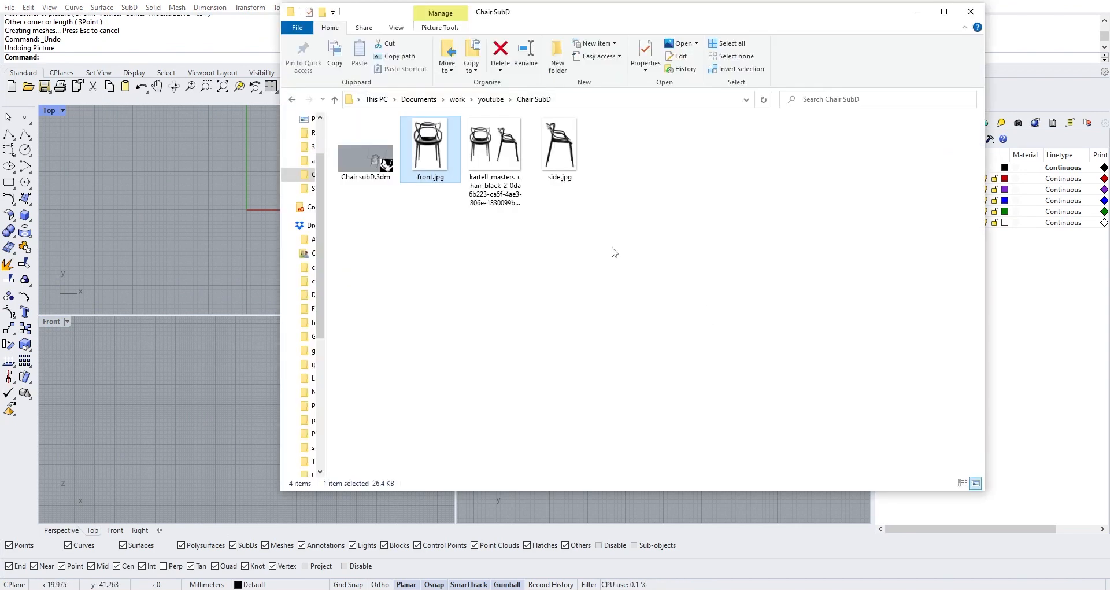
pyautogui.moveTo(430, 149); pyautogui.dragTo(201, 388)
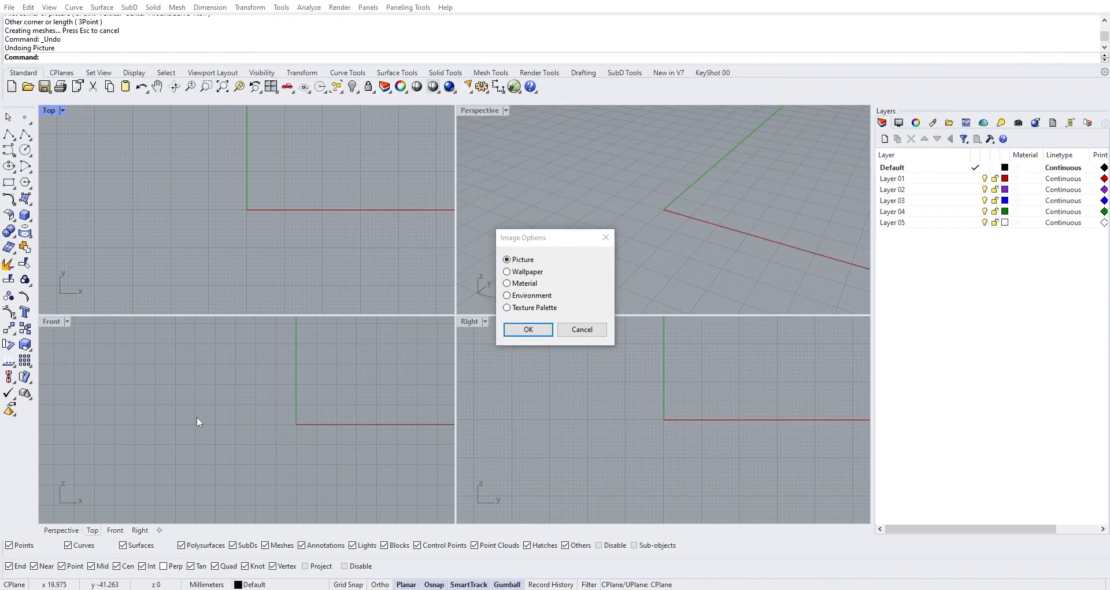
pyautogui.click(528, 329)
pyautogui.click(258, 454)
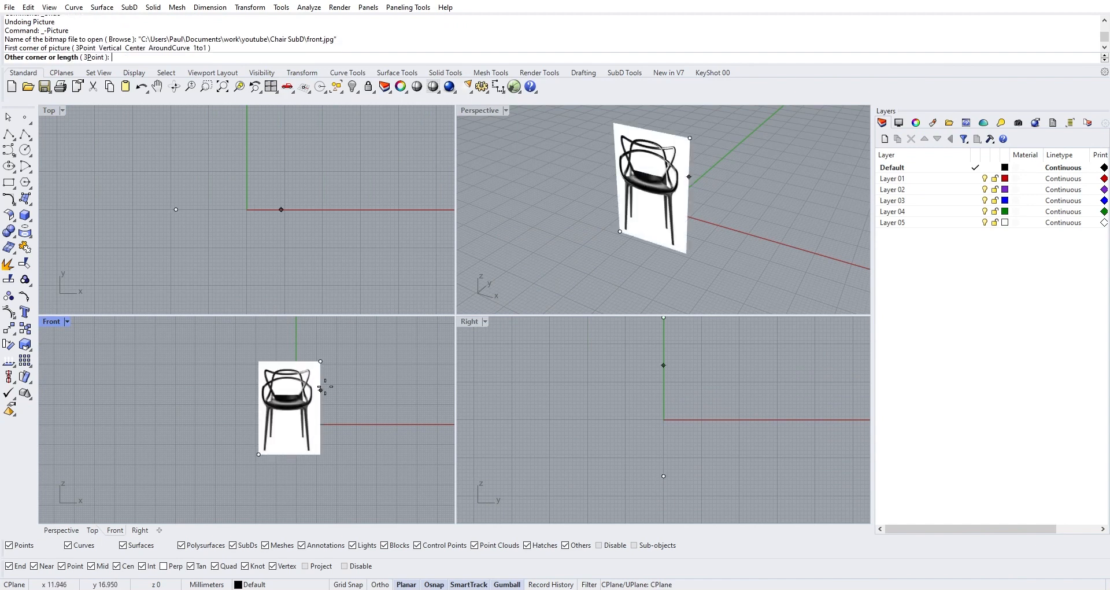
pyautogui.scroll(-3, 340, 377)
pyautogui.click(350, 349)
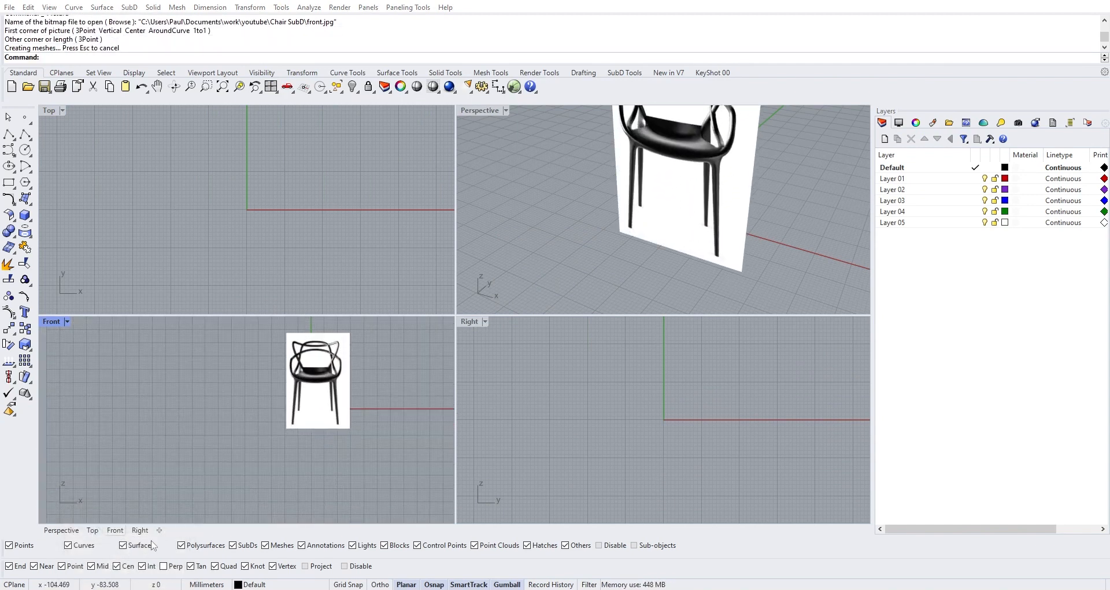
# Place side.jpg from the Chair SubD folder as a picture in the Right view
pyautogui.click(111, 587)
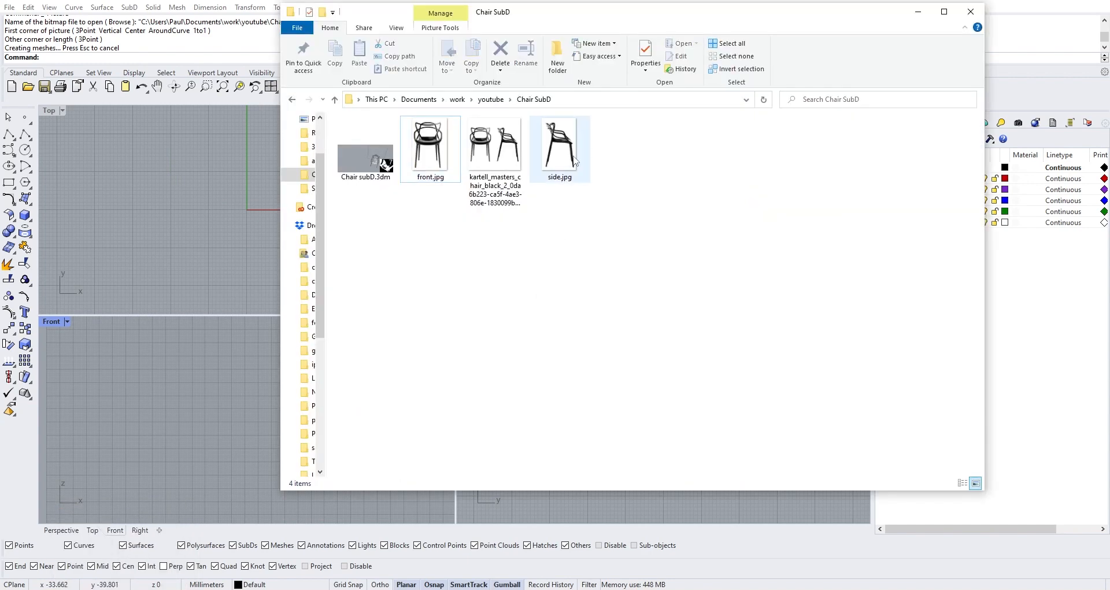
pyautogui.moveTo(574, 160); pyautogui.dragTo(195, 380)
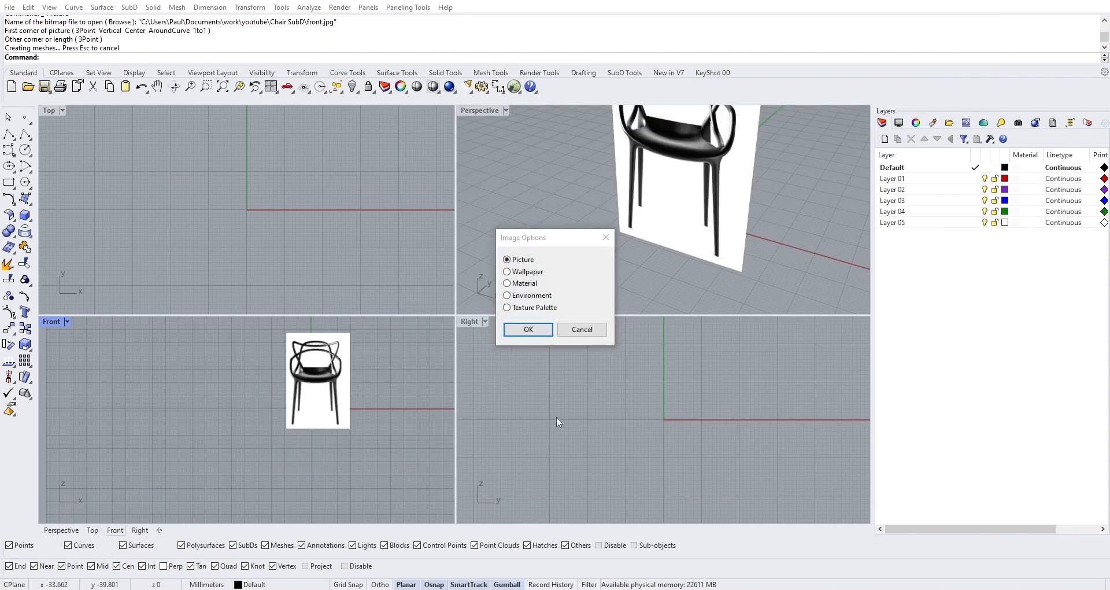
pyautogui.click(526, 327)
pyautogui.click(563, 465)
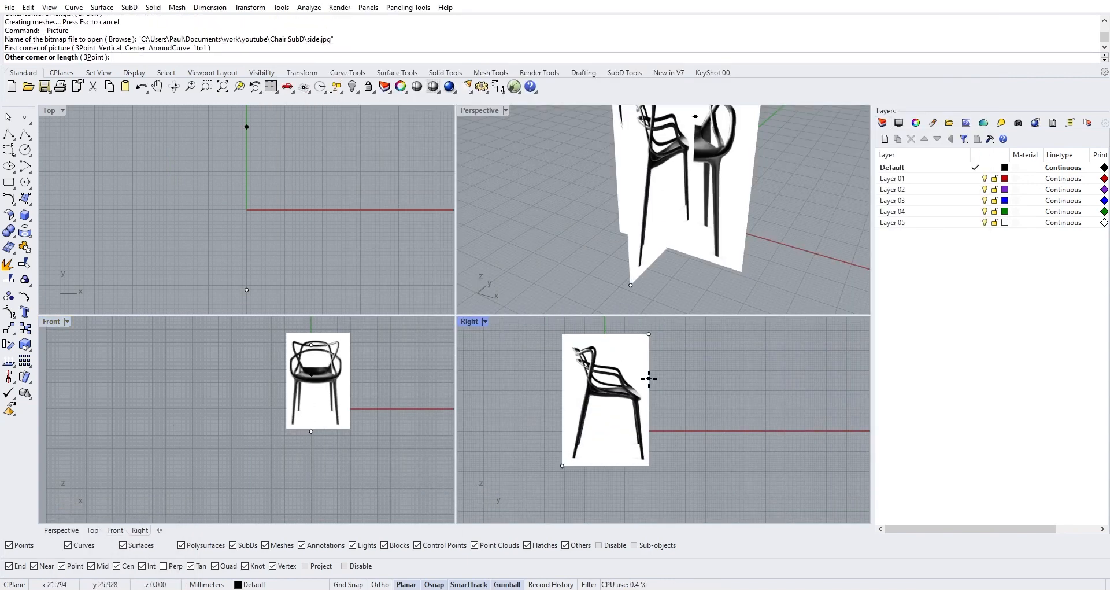
pyautogui.click(659, 372)
# Draw a 550 by 550 mm reference square in the Top view and move it over the construction grid
pyautogui.scroll(-8, 379, 209)
pyautogui.moveTo(345, 228); pyautogui.dragTo(341, 174, button='right')
pyautogui.scroll(-4, 325, 230)
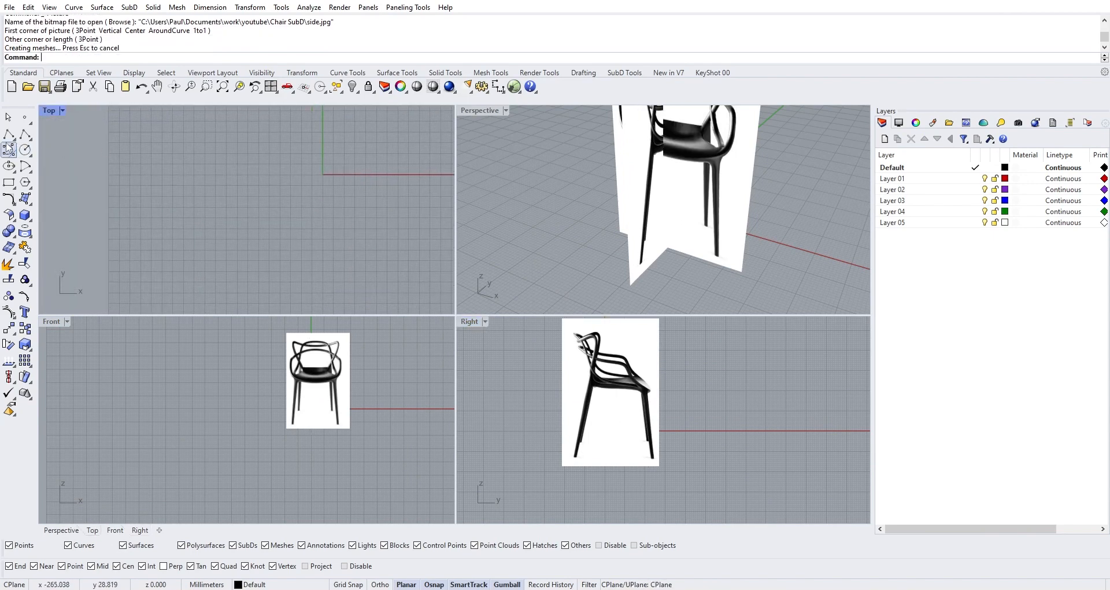
pyautogui.click(9, 182)
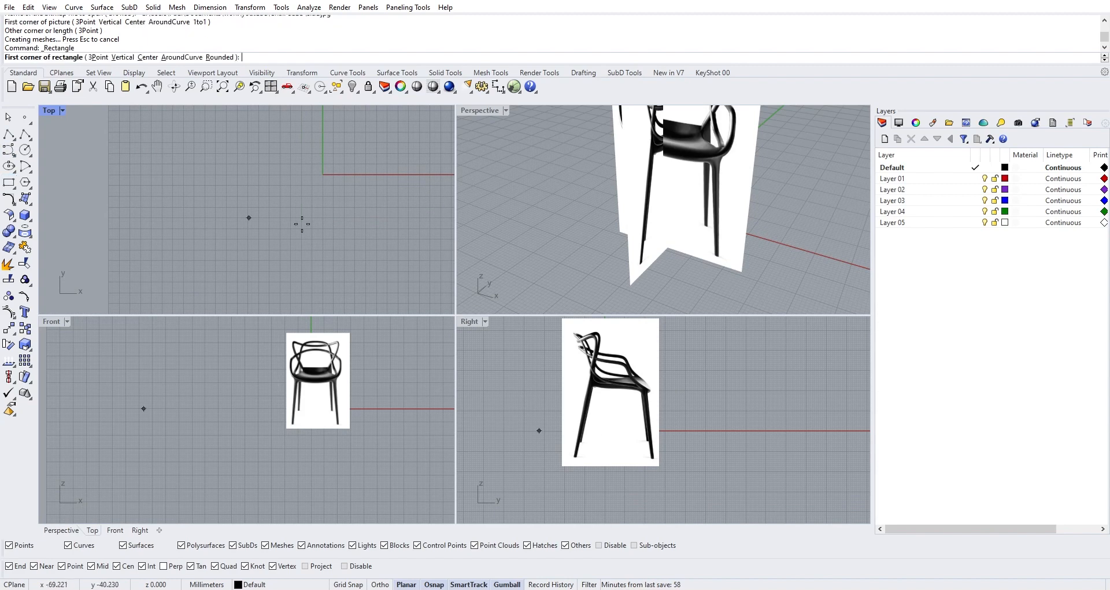
pyautogui.scroll(-3, 304, 231)
pyautogui.scroll(-1, 265, 248)
pyautogui.click(266, 258)
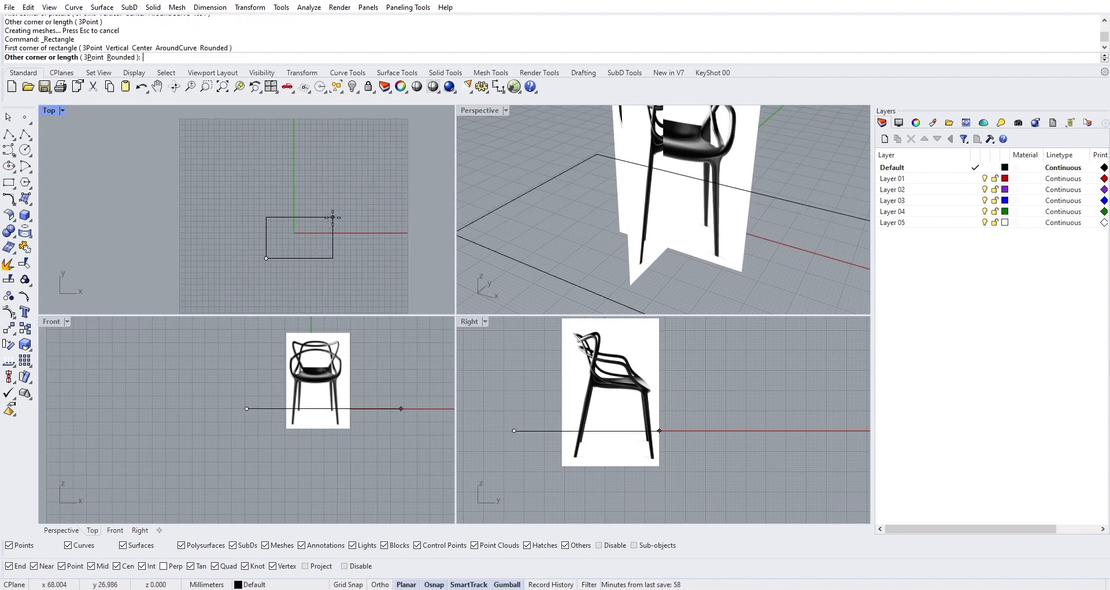
pyautogui.write('55')
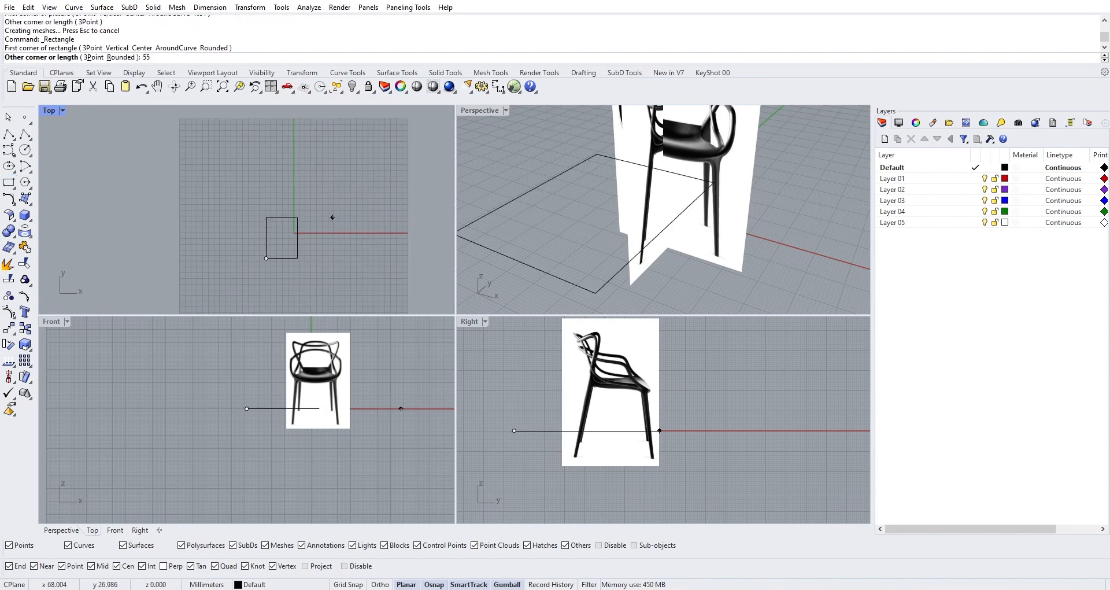
pyautogui.write('0')
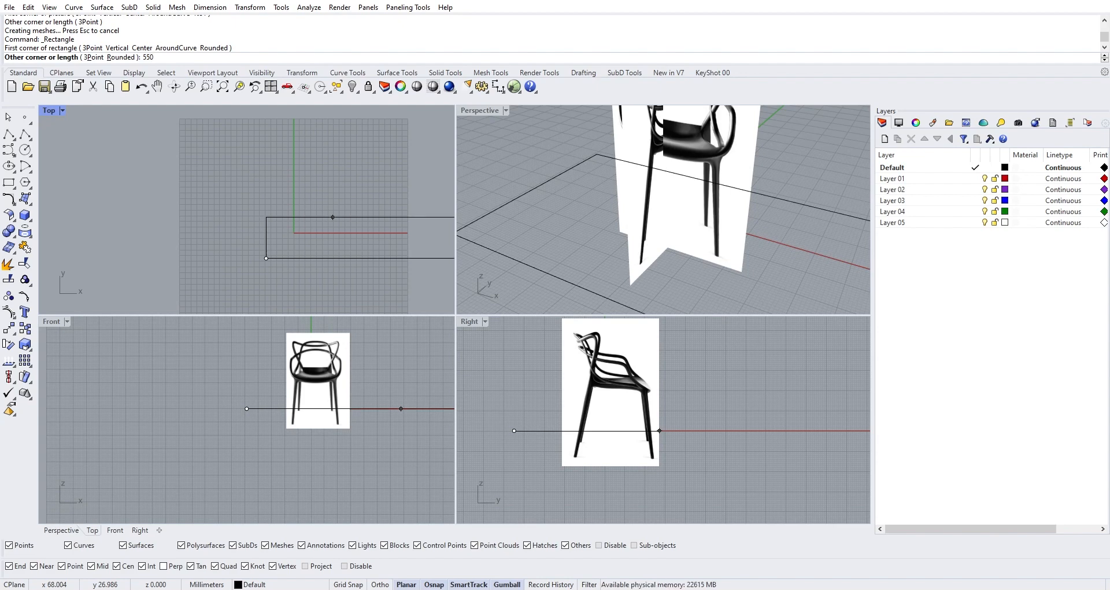
pyautogui.press('Return')
pyautogui.write('55')
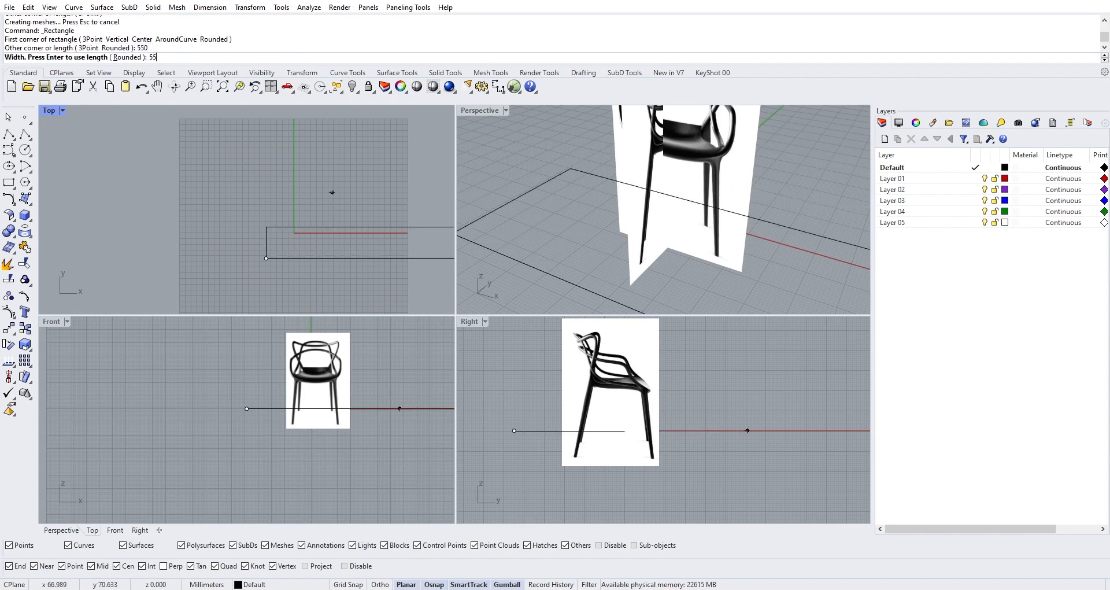
pyautogui.write('0')
pyautogui.press('Return')
pyautogui.scroll(-10, 346, 230)
pyautogui.moveTo(344, 255); pyautogui.dragTo(321, 282)
pyautogui.scroll(-2, 317, 294)
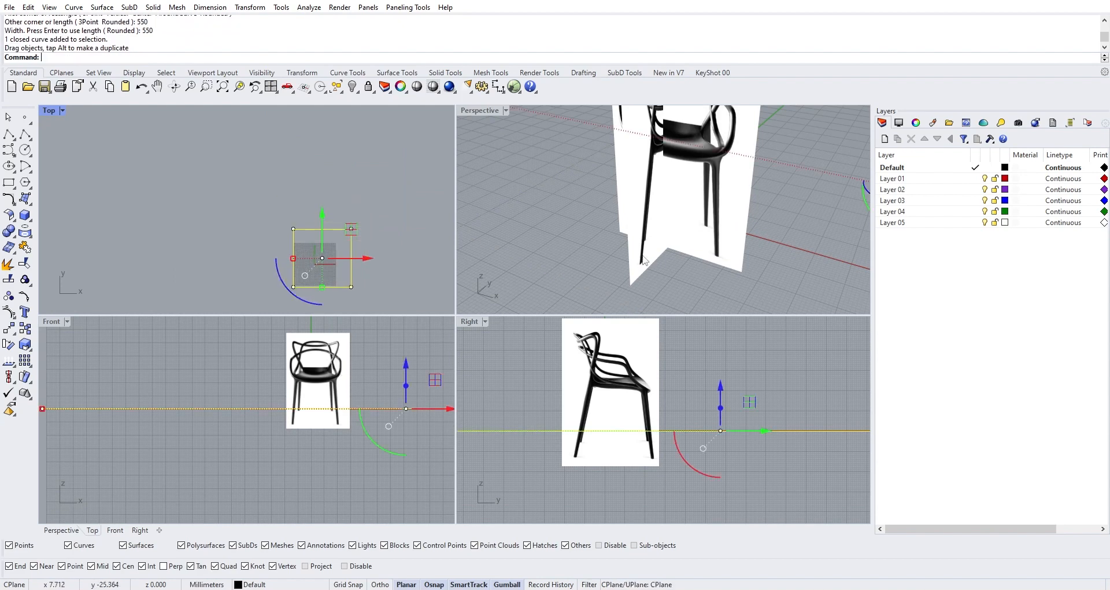
# Select the front and side chair pictures and scale them up together uniformly
pyautogui.scroll(-5, 675, 237)
pyautogui.click(693, 230)
pyautogui.scroll(-3, 621, 219)
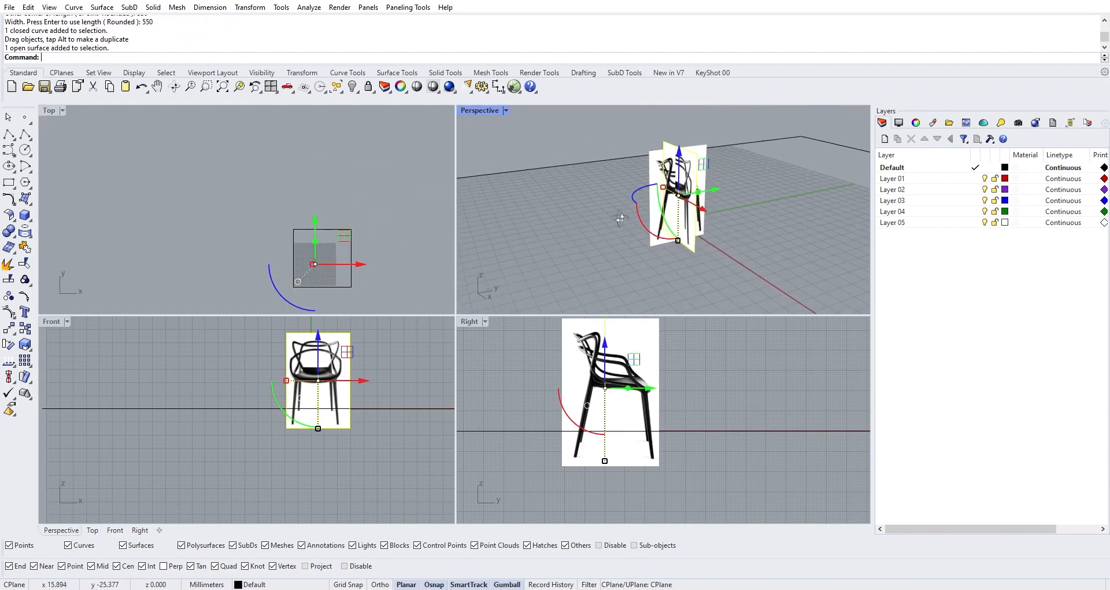
pyautogui.moveTo(621, 219); pyautogui.dragTo(677, 226, button='right')
pyautogui.scroll(6, 676, 232)
pyautogui.moveTo(731, 281); pyautogui.dragTo(620, 220)
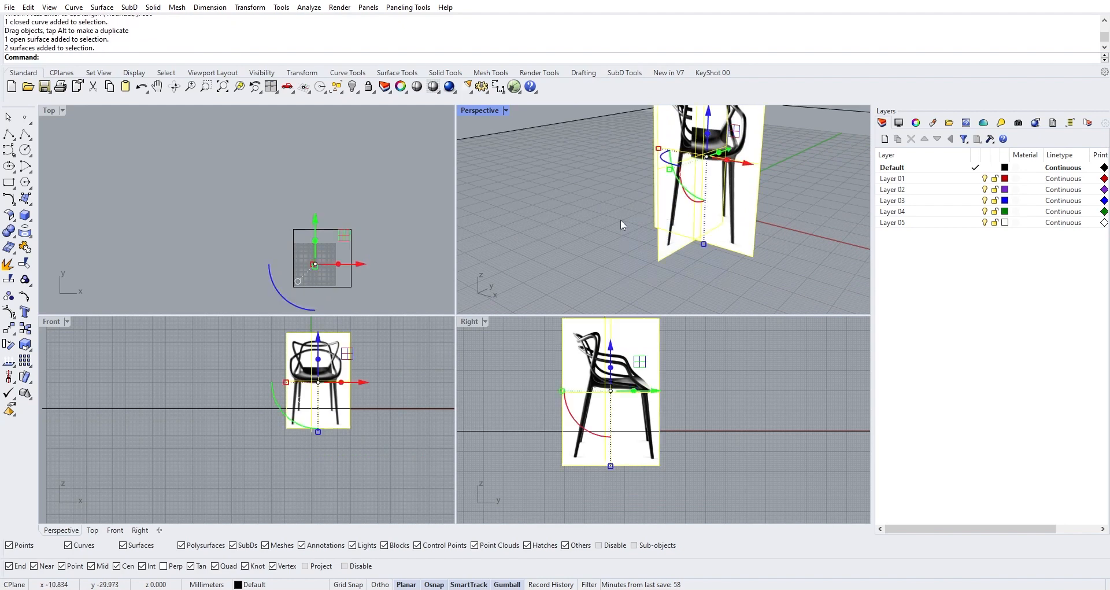
pyautogui.scroll(-5, 621, 220)
pyautogui.moveTo(621, 220); pyautogui.dragTo(673, 262, button='right')
pyautogui.scroll(-3, 364, 255)
pyautogui.scroll(3, 316, 272)
pyautogui.moveTo(354, 282)
pyautogui.mouseDown(button='right')
pyautogui.moveTo(315, 272)
pyautogui.moveTo(362, 268)
pyautogui.mouseUp(button='right')
pyautogui.scroll(2, 364, 246)
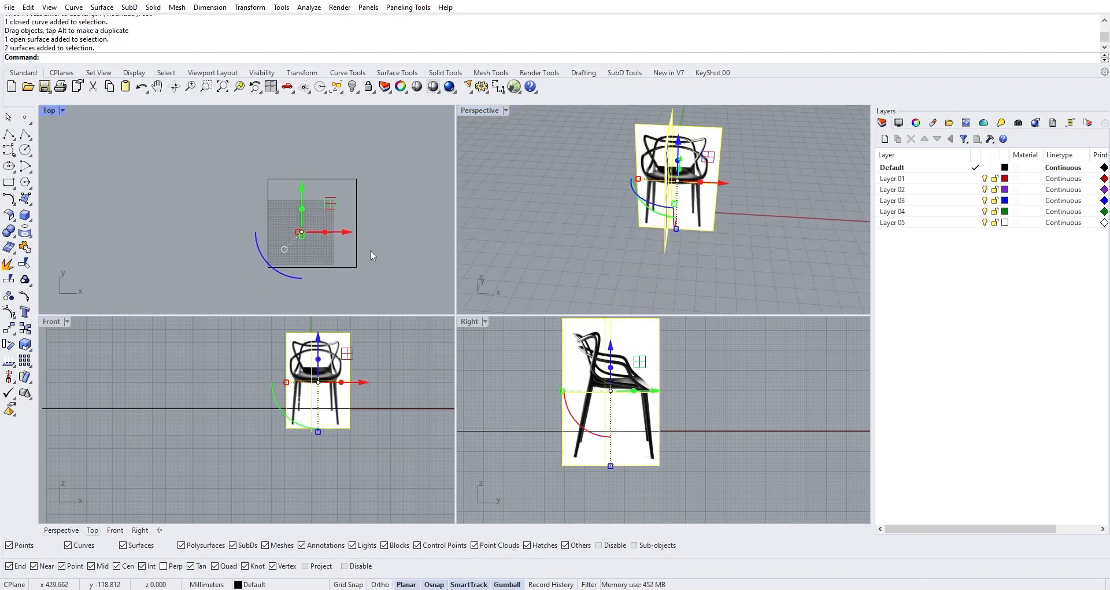
pyautogui.keyDown('shift'); pyautogui.moveTo(299, 233); pyautogui.dragTo(188, 237); pyautogui.keyUp('shift')
# Move both chair pictures and scale them down uniformly until the chair's front width roughly matches the 550 mm square
pyautogui.scroll(-9, 200, 247)
pyautogui.scroll(-2, 285, 349)
pyautogui.scroll(-5, 265, 376)
pyautogui.scroll(3, 291, 399)
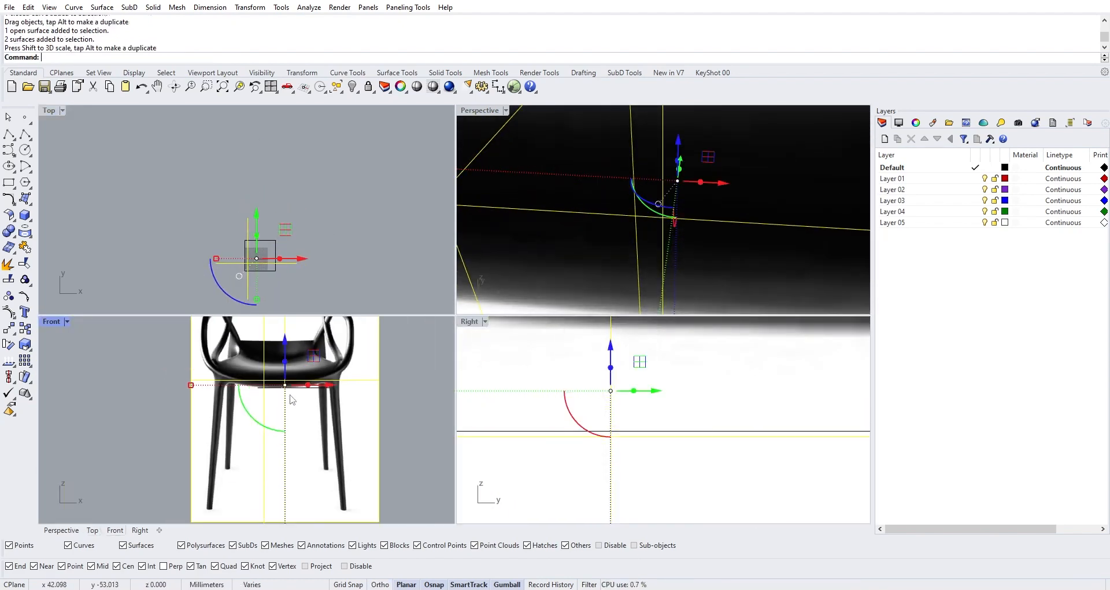
pyautogui.press('Escape')
pyautogui.click(299, 382)
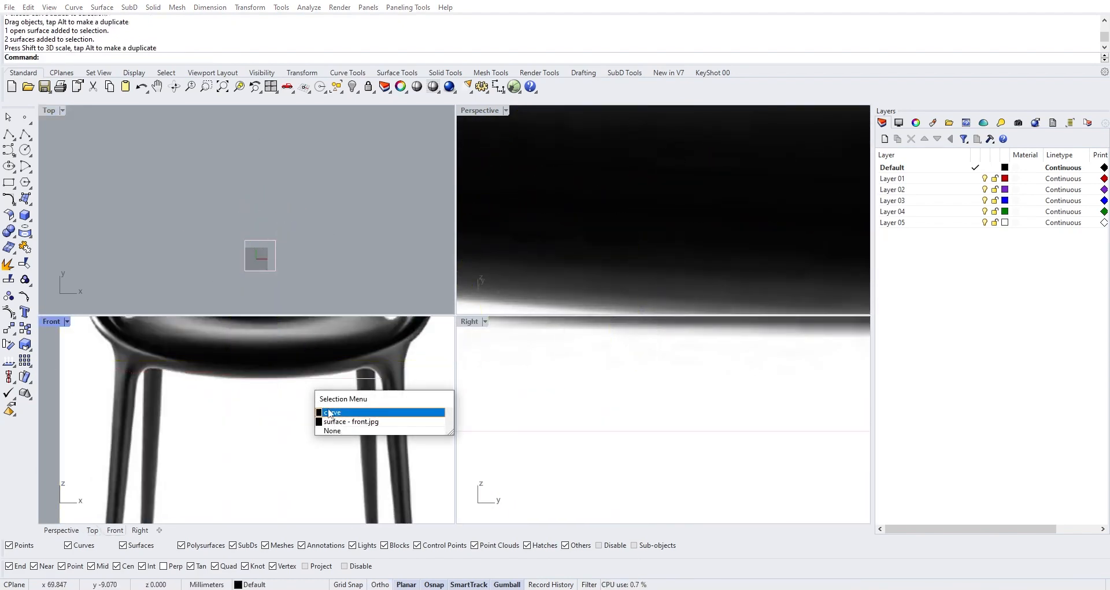
pyautogui.click(330, 413)
pyautogui.scroll(-3, 290, 472)
pyautogui.click(439, 472)
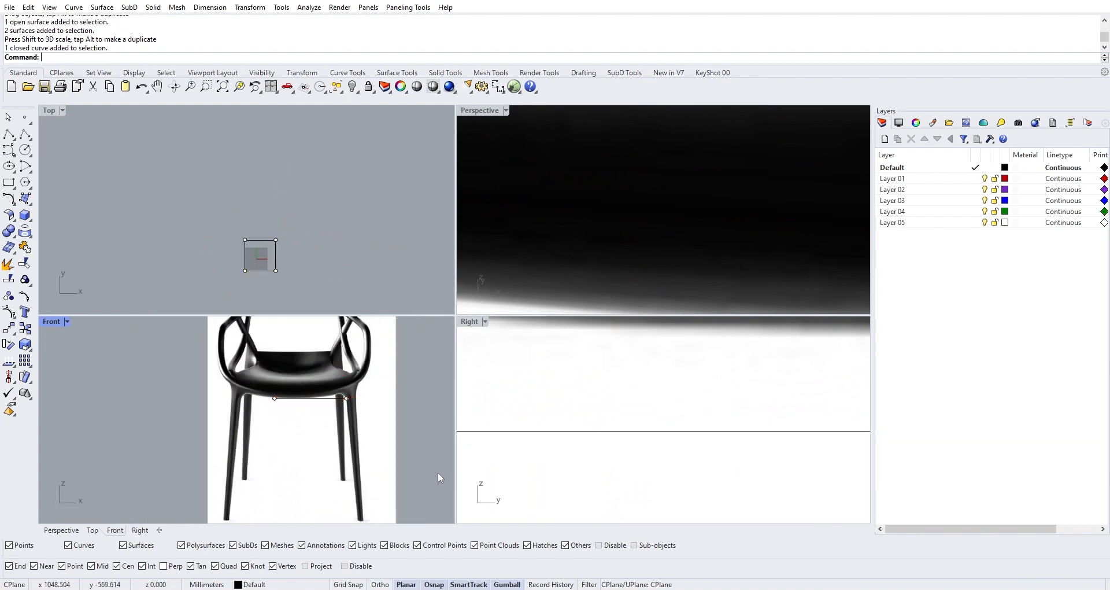
pyautogui.click(259, 466)
pyautogui.moveTo(260, 465); pyautogui.dragTo(257, 423)
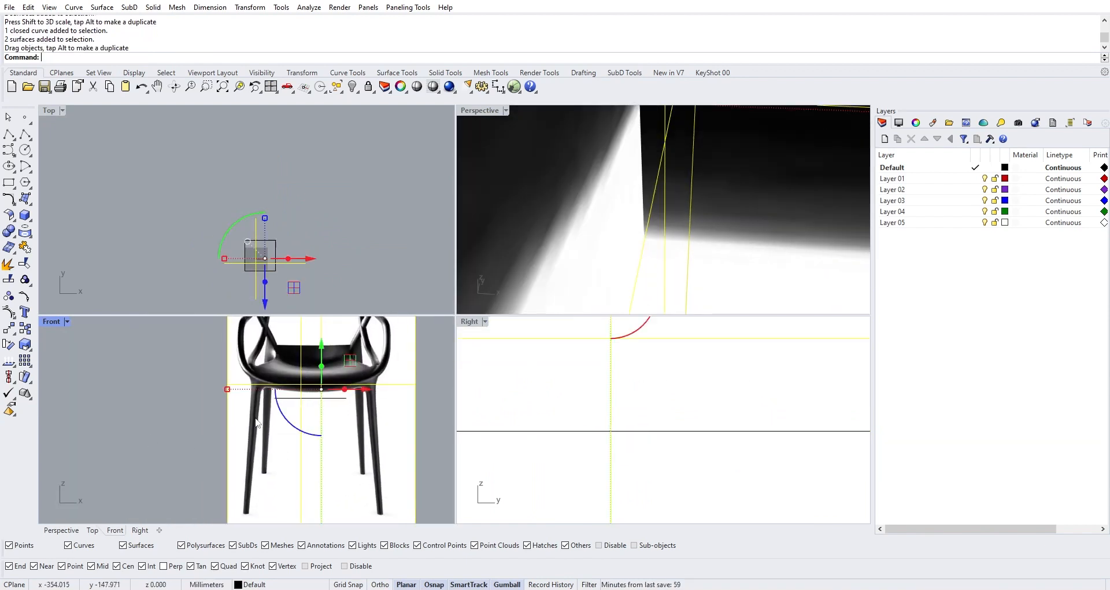
pyautogui.keyDown('shift'); pyautogui.moveTo(228, 391); pyautogui.dragTo(287, 391); pyautogui.keyUp('shift')
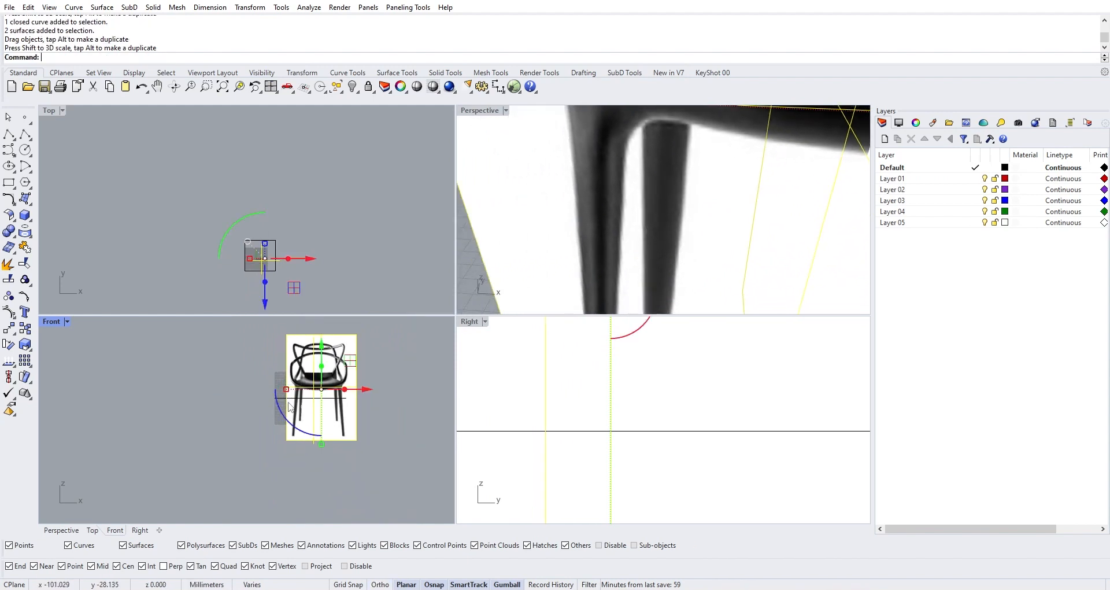
pyautogui.scroll(8, 291, 403)
pyautogui.moveTo(395, 354); pyautogui.dragTo(358, 405)
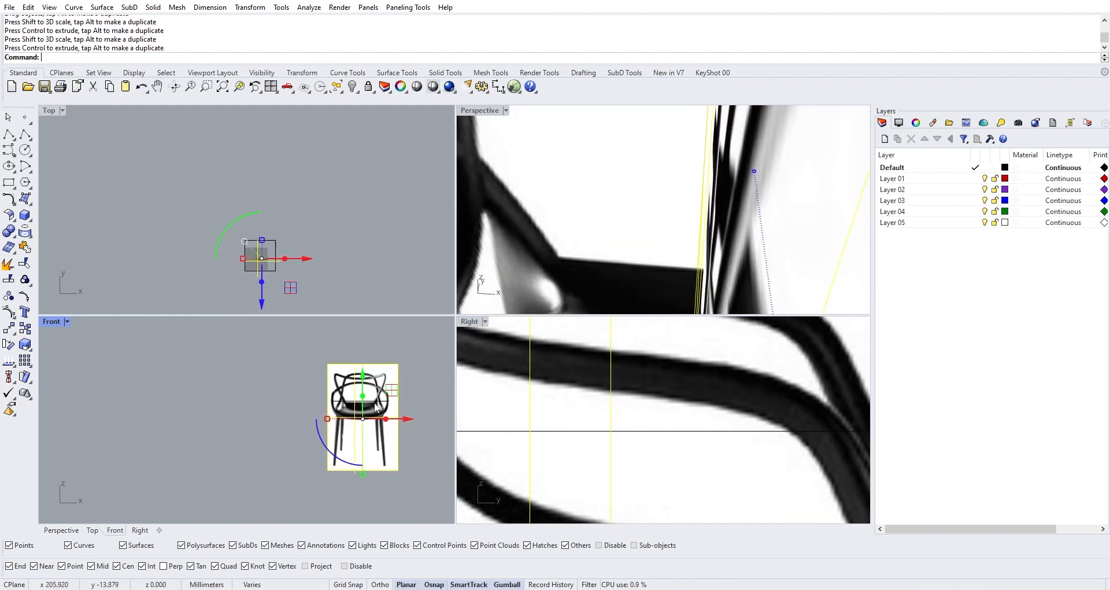
# Delete the 550 mm reference square
pyautogui.click(275, 259)
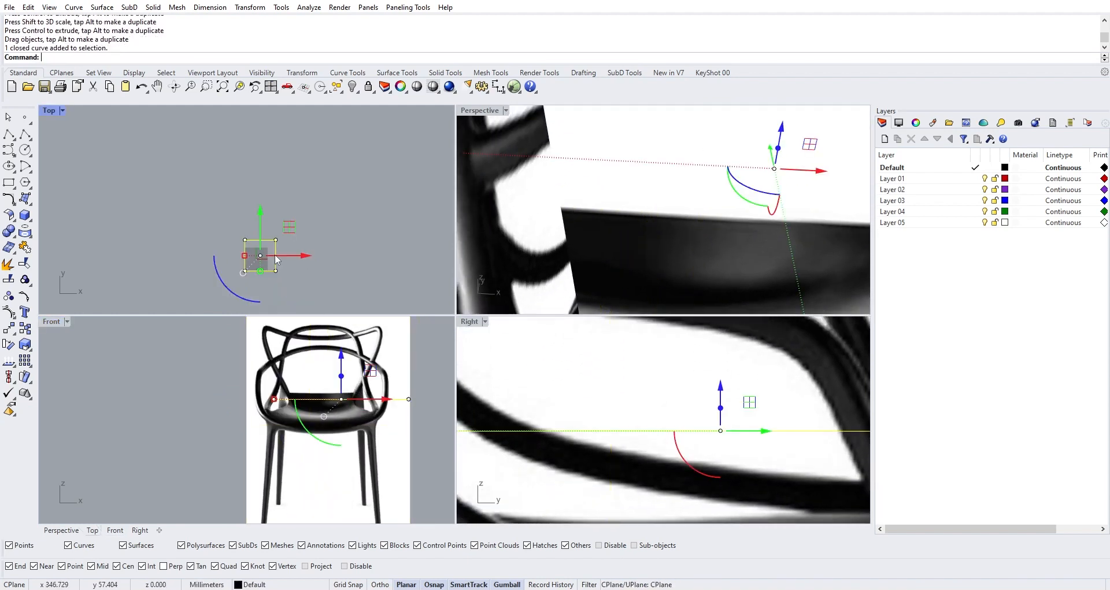
pyautogui.press('Delete')
pyautogui.scroll(-10, 525, 223)
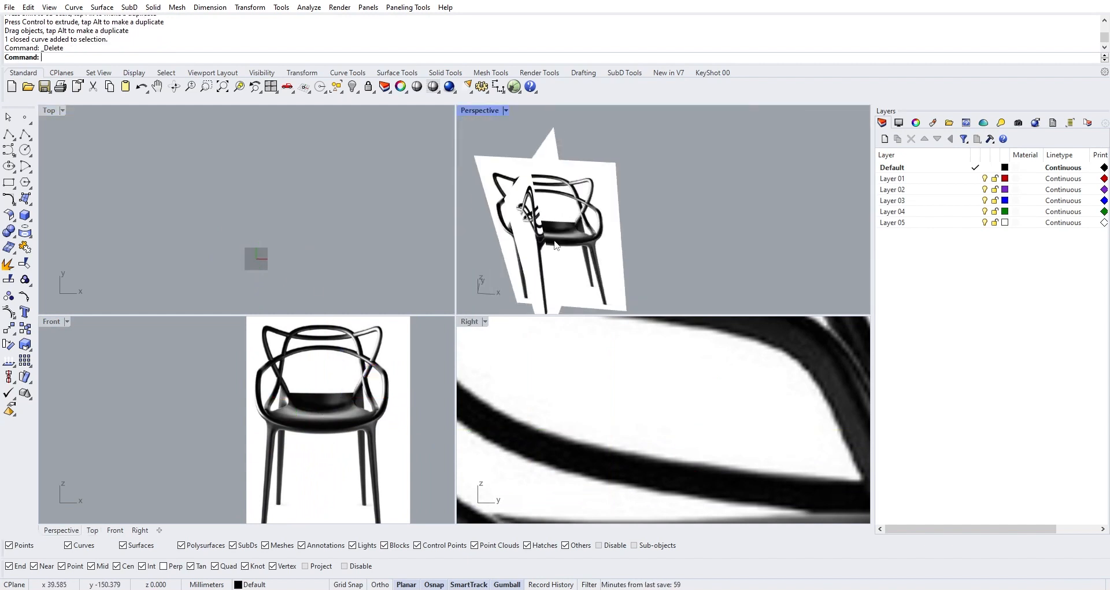
# Move the front picture back along the Y axis so it stands behind the origin, clear of the side picture
pyautogui.click(601, 250)
pyautogui.moveTo(637, 207); pyautogui.dragTo(695, 210)
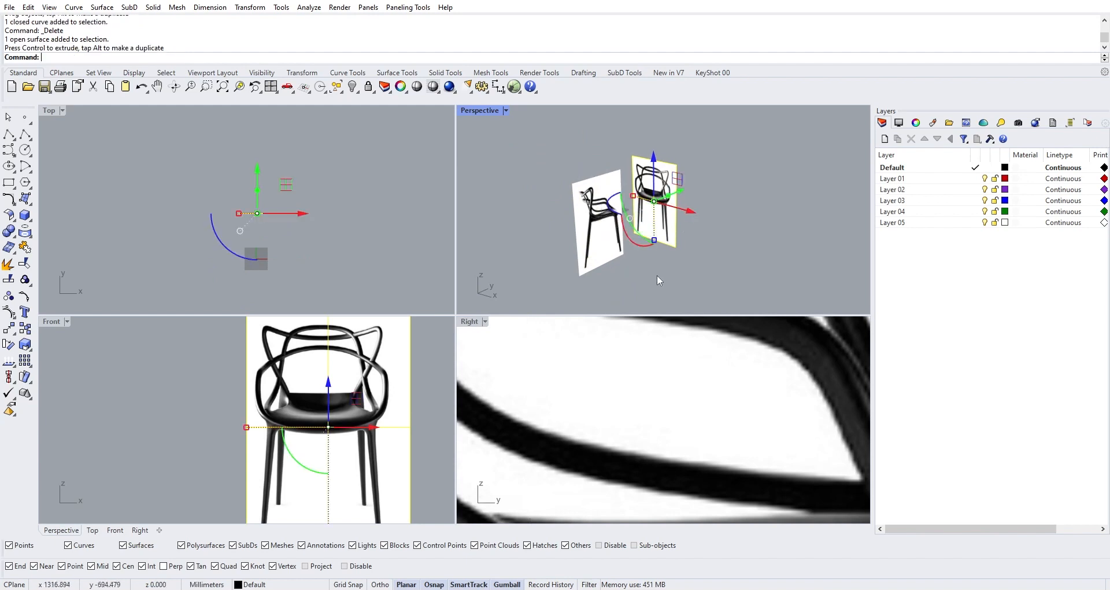
pyautogui.click(657, 275)
# Move the side picture along the negative X axis so it stands beside the origin, clear of the grid
pyautogui.moveTo(645, 273); pyautogui.dragTo(626, 258, button='right')
pyautogui.click(587, 270)
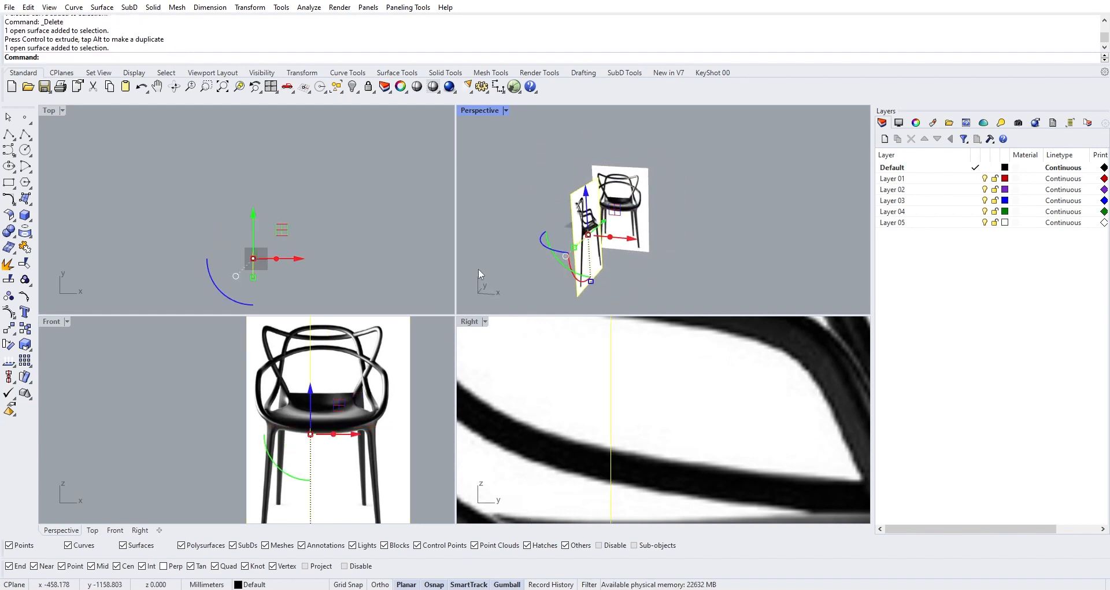
pyautogui.scroll(4, 536, 248)
pyautogui.moveTo(536, 248); pyautogui.dragTo(607, 230, button='right')
pyautogui.moveTo(675, 224); pyautogui.dragTo(565, 245)
pyautogui.moveTo(618, 230); pyautogui.dragTo(581, 222, button='right')
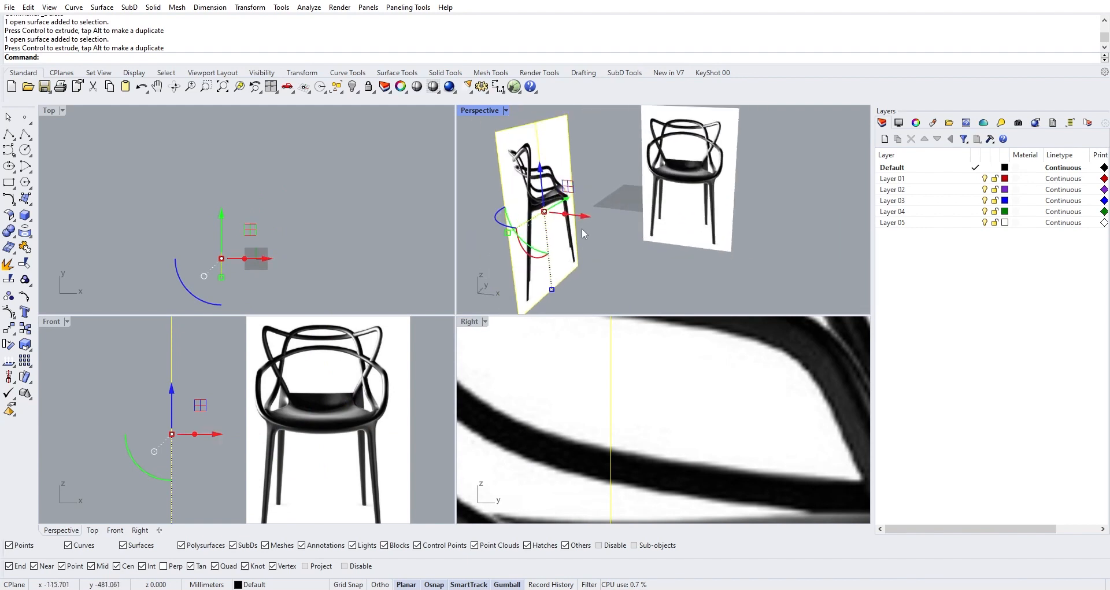
# Rotate the side picture half a turn about its vertical axis so the chair faces the opposite direction
pyautogui.scroll(-2, 582, 228)
pyautogui.click(607, 247)
pyautogui.click(564, 250)
pyautogui.moveTo(504, 222); pyautogui.dragTo(597, 209)
pyautogui.moveTo(648, 214)
pyautogui.mouseDown(button='right')
pyautogui.moveTo(636, 194)
pyautogui.moveTo(662, 120)
pyautogui.moveTo(724, 264)
pyautogui.moveTo(653, 228)
pyautogui.mouseUp(button='right')
# Select both chair pictures and rename Layer 01 as Picture
pyautogui.click(651, 212)
pyautogui.keyDown('shift'); pyautogui.click(526, 213); pyautogui.keyUp('shift')
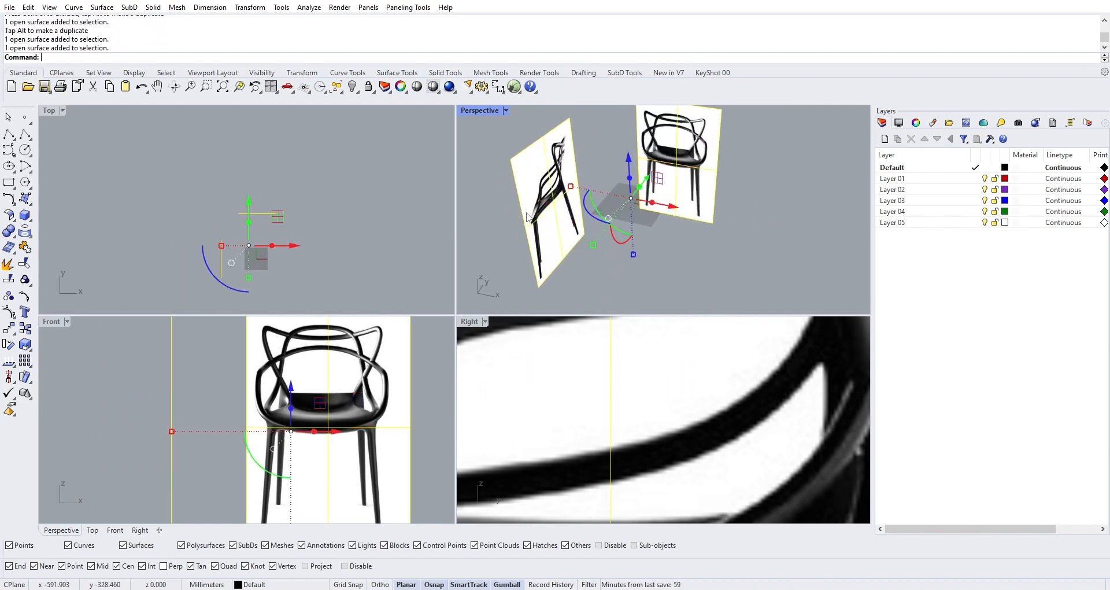
pyautogui.moveTo(782, 232); pyautogui.dragTo(791, 221, button='right')
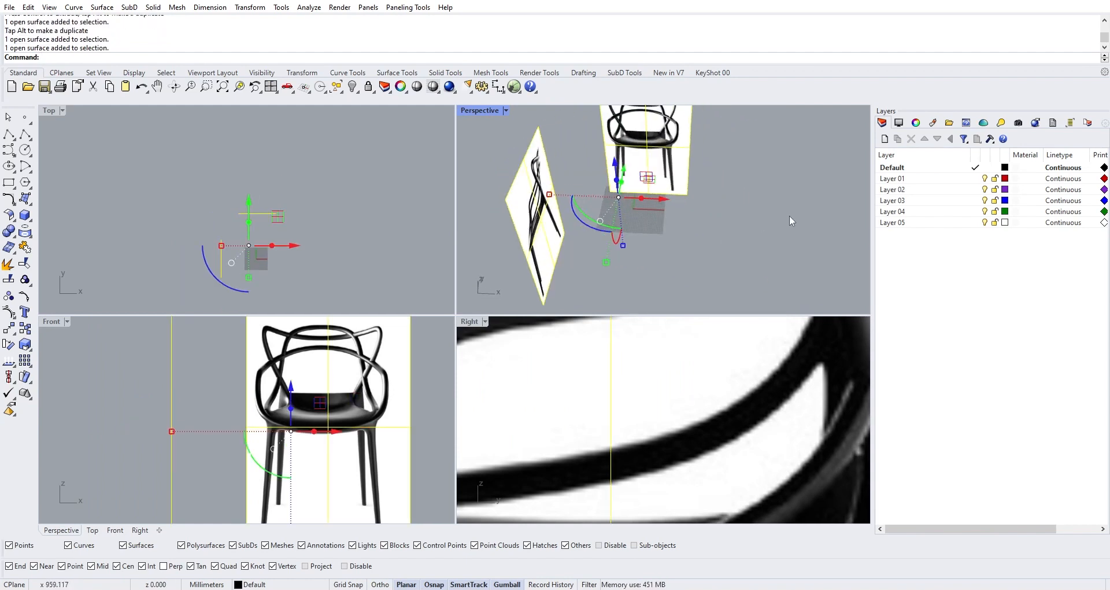
pyautogui.click(891, 178)
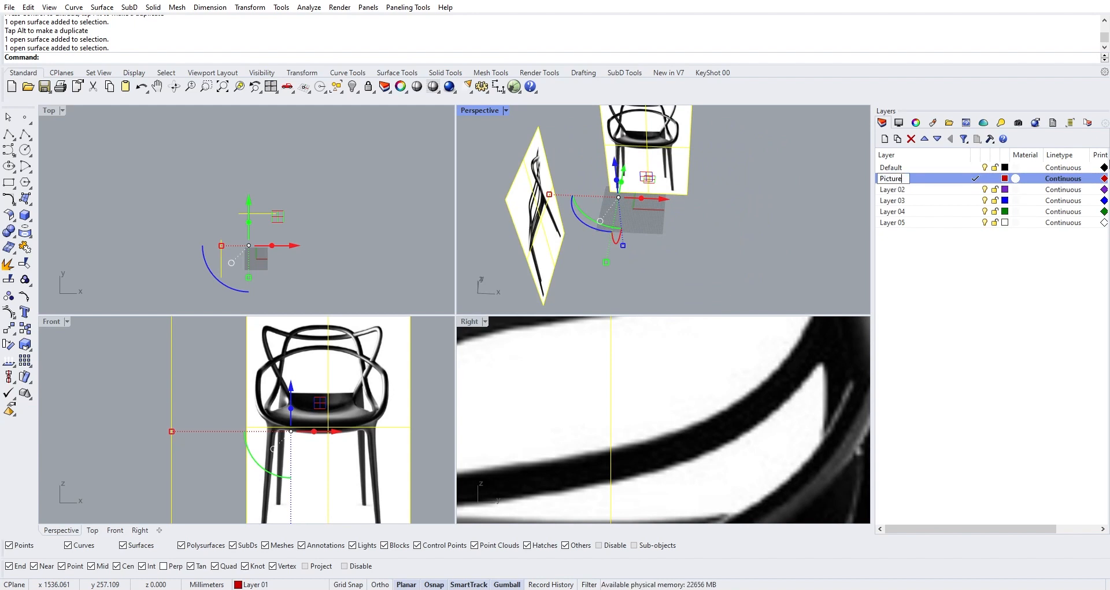
pyautogui.write('Picture')
pyautogui.press('Return')
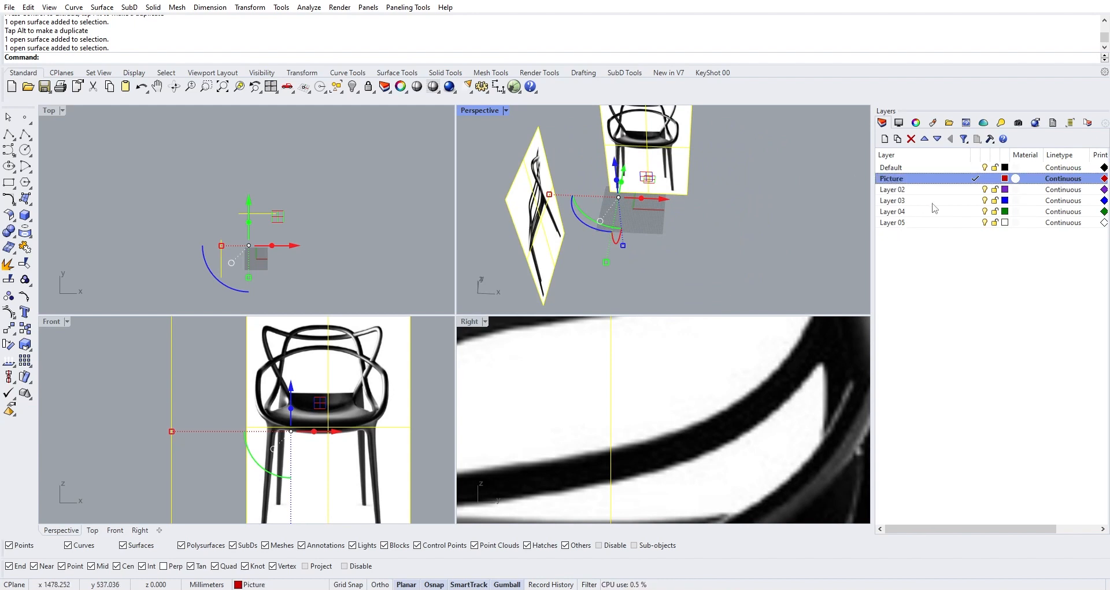
# Assign the two selected pictures to the Picture layer and make Default the current layer
pyautogui.rightClick(883, 179)
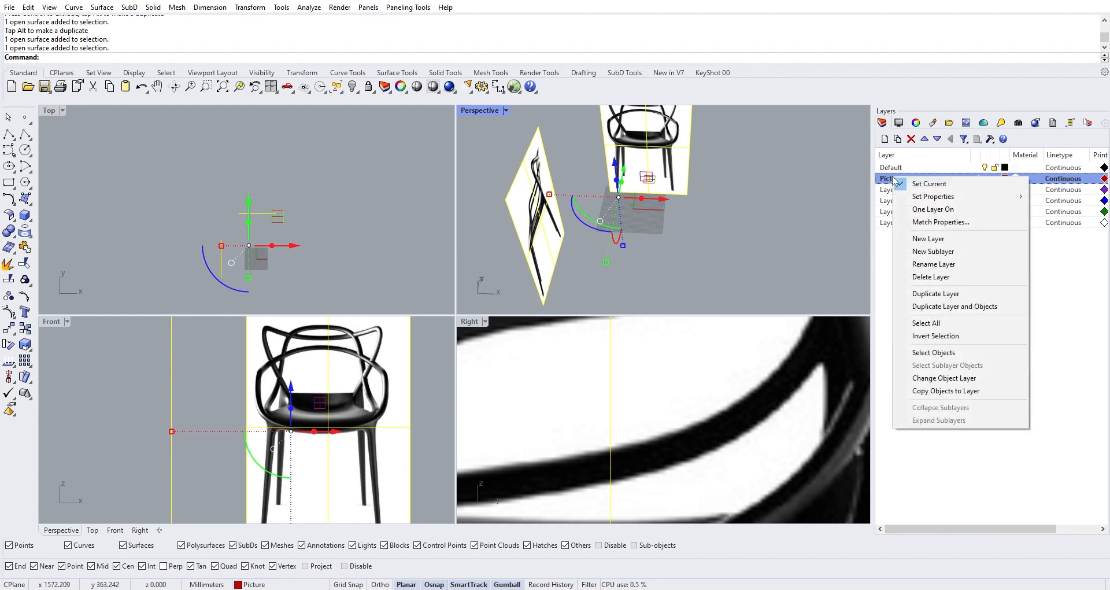
pyautogui.click(960, 382)
pyautogui.doubleClick(944, 167)
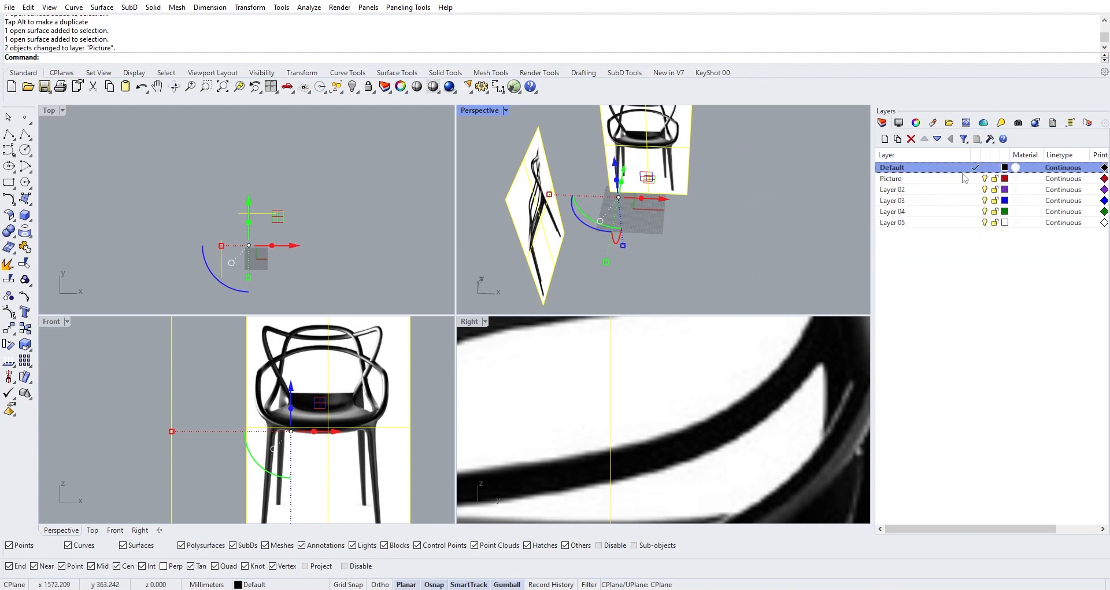
# Lock the Picture layer so the two chair pictures cannot be selected
pyautogui.click(995, 179)
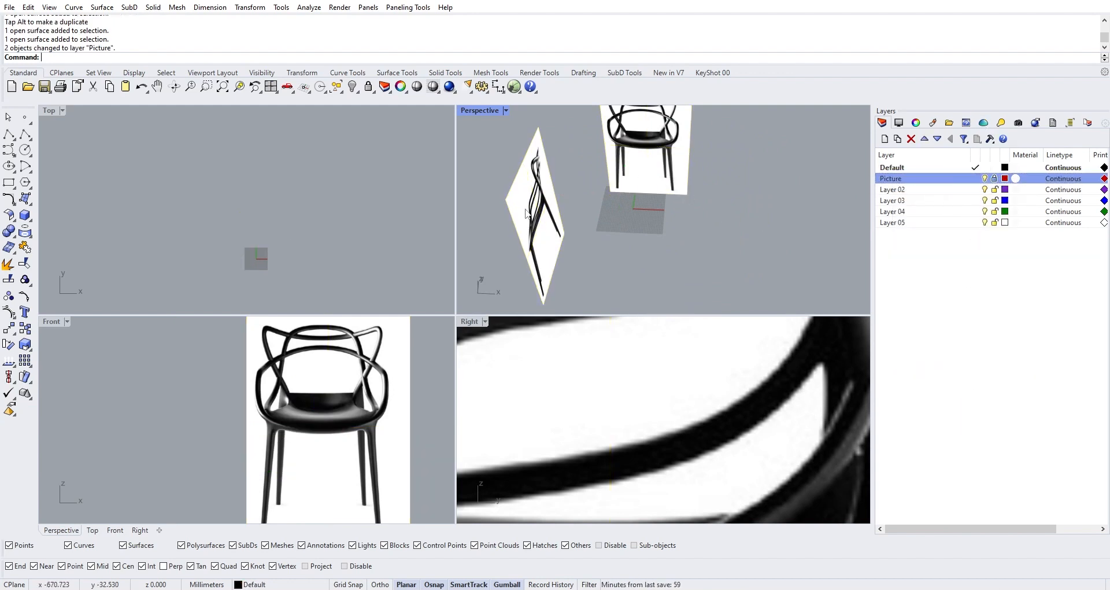
pyautogui.moveTo(672, 178); pyautogui.dragTo(650, 149, button='right')
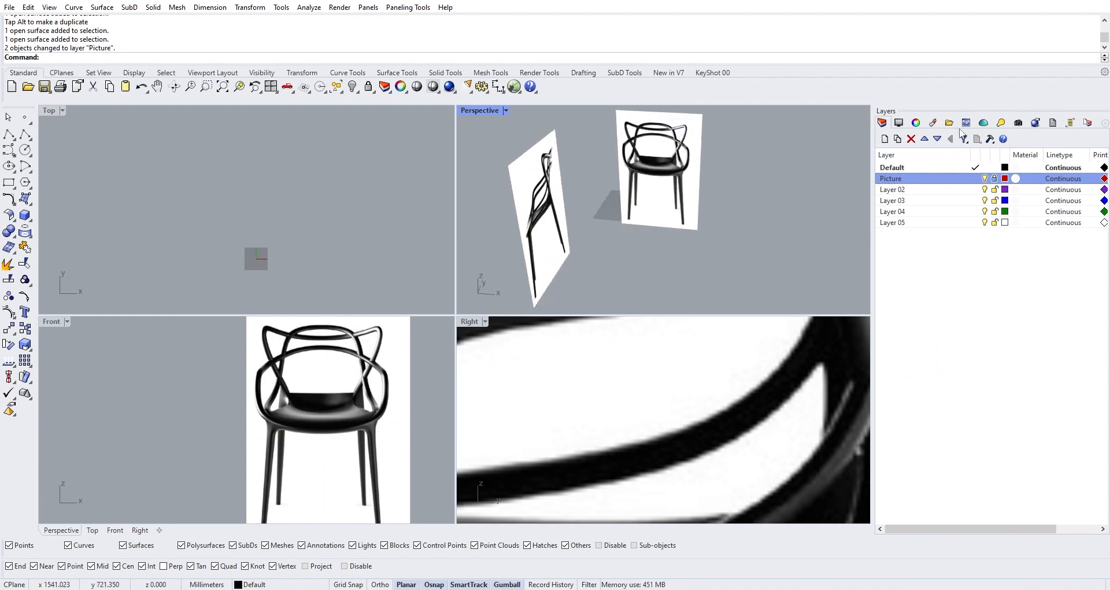
# Set the object transparency of the front and side picture materials to about 50%
pyautogui.click(933, 123)
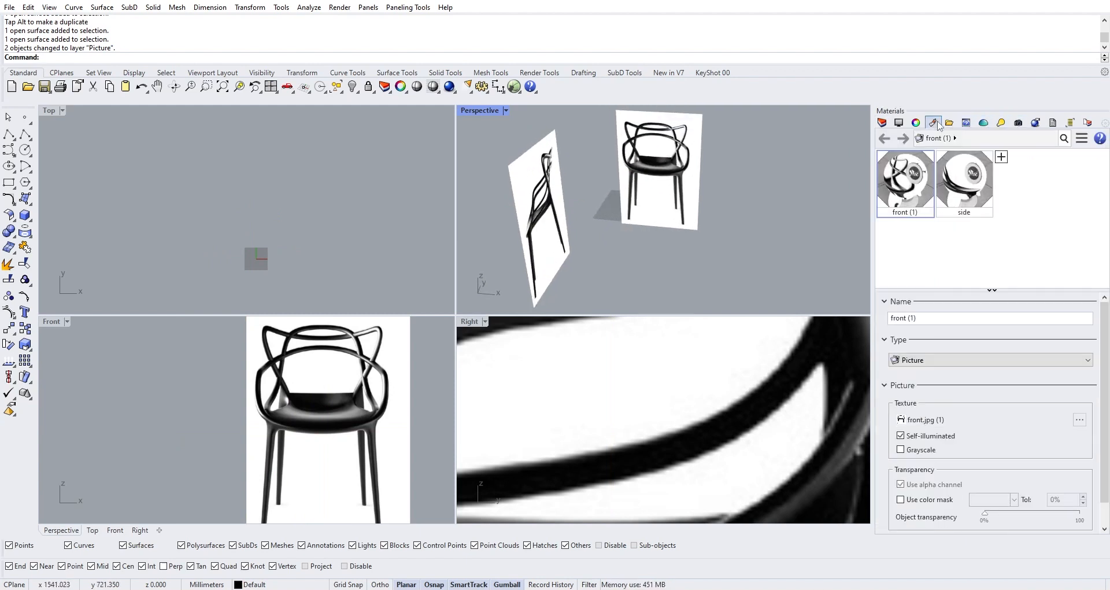
pyautogui.click(917, 124)
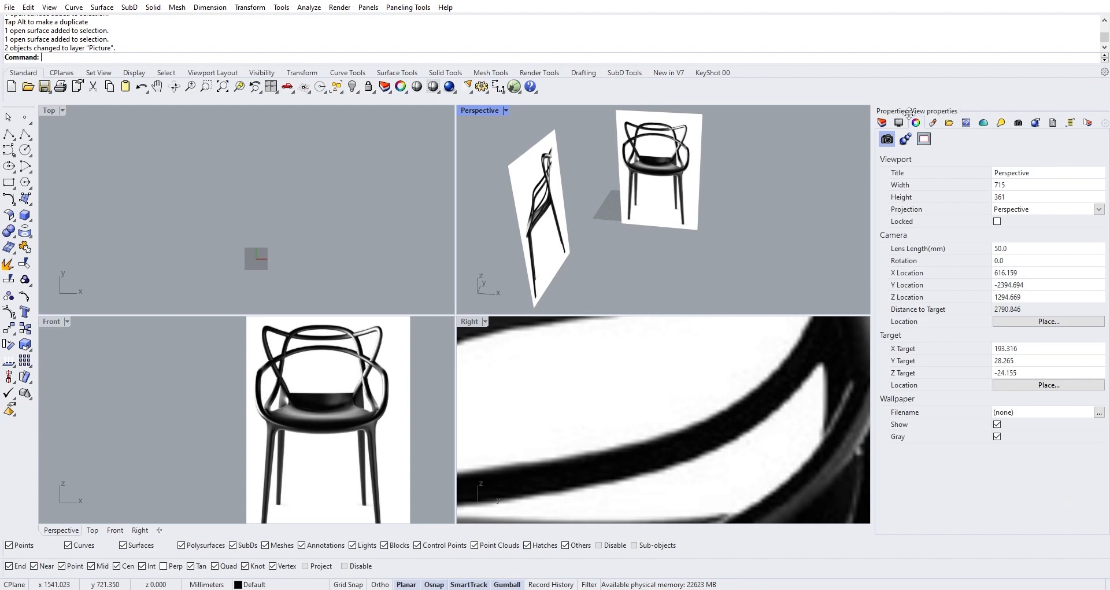
pyautogui.click(934, 123)
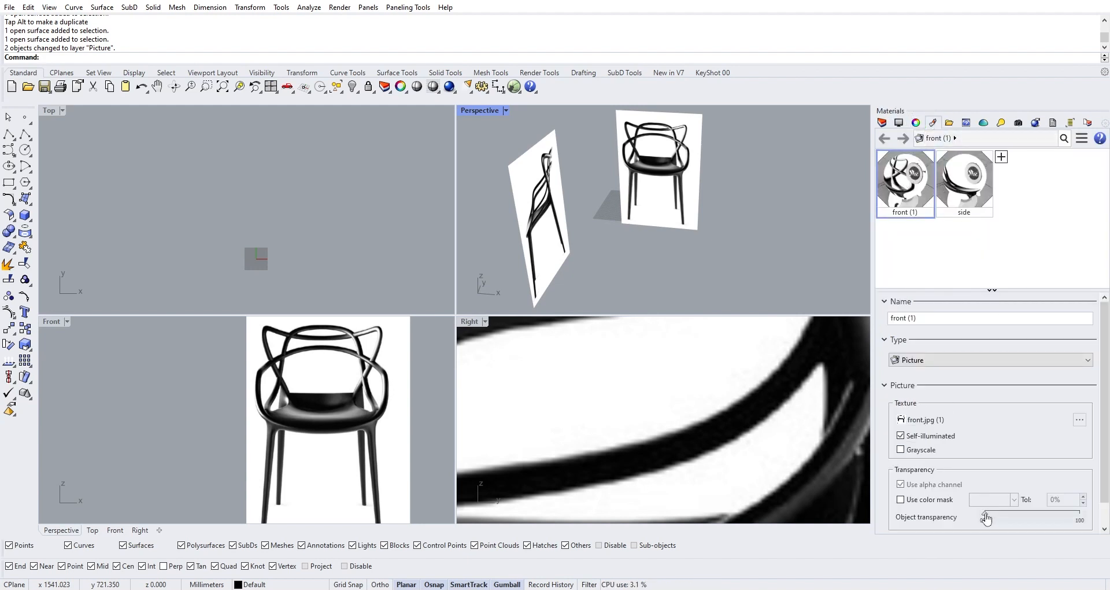
pyautogui.moveTo(987, 519); pyautogui.dragTo(1019, 519)
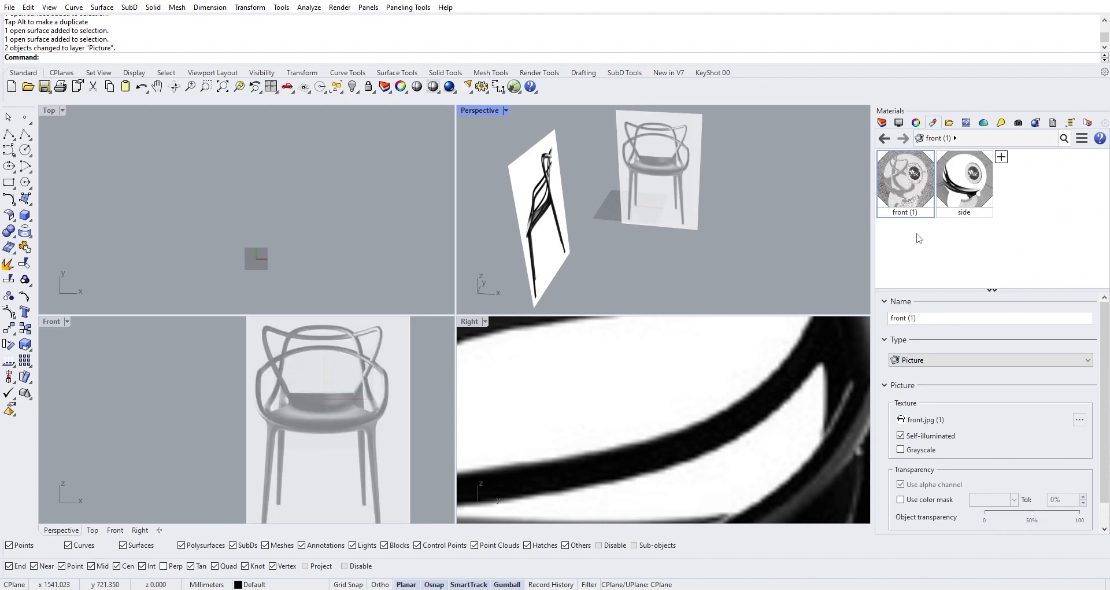
pyautogui.click(966, 191)
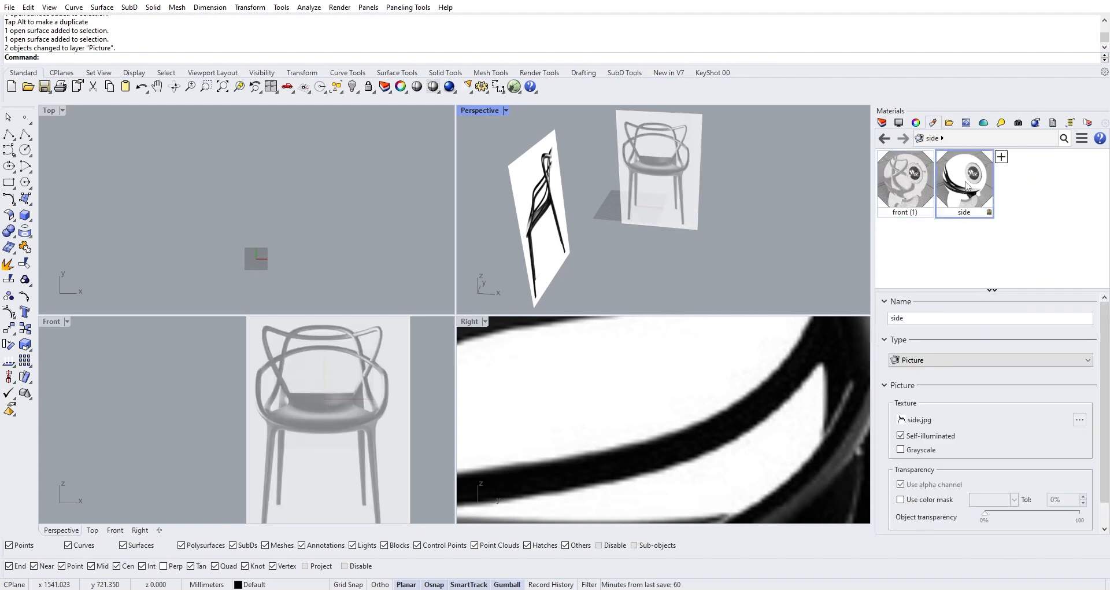
pyautogui.moveTo(986, 522); pyautogui.dragTo(1032, 519)
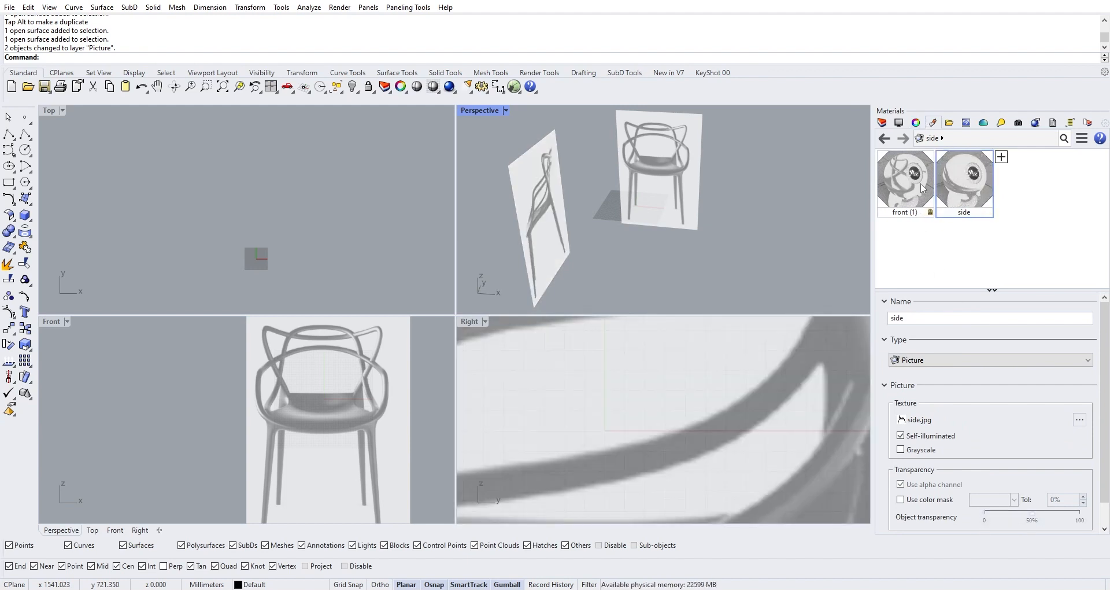
pyautogui.moveTo(683, 179); pyautogui.dragTo(703, 180, button='right')
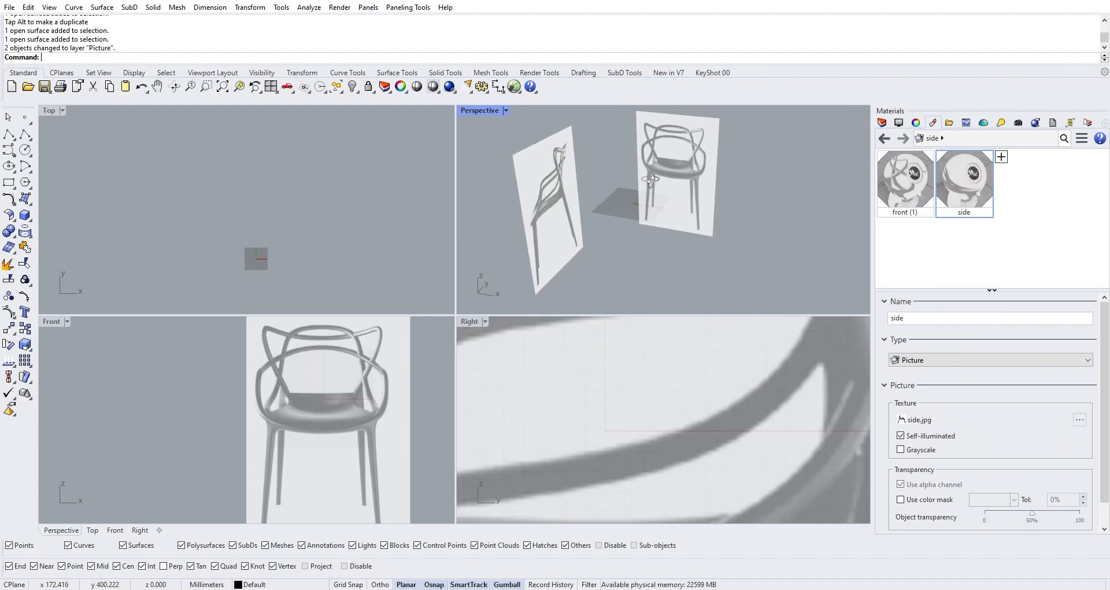
pyautogui.click(929, 203)
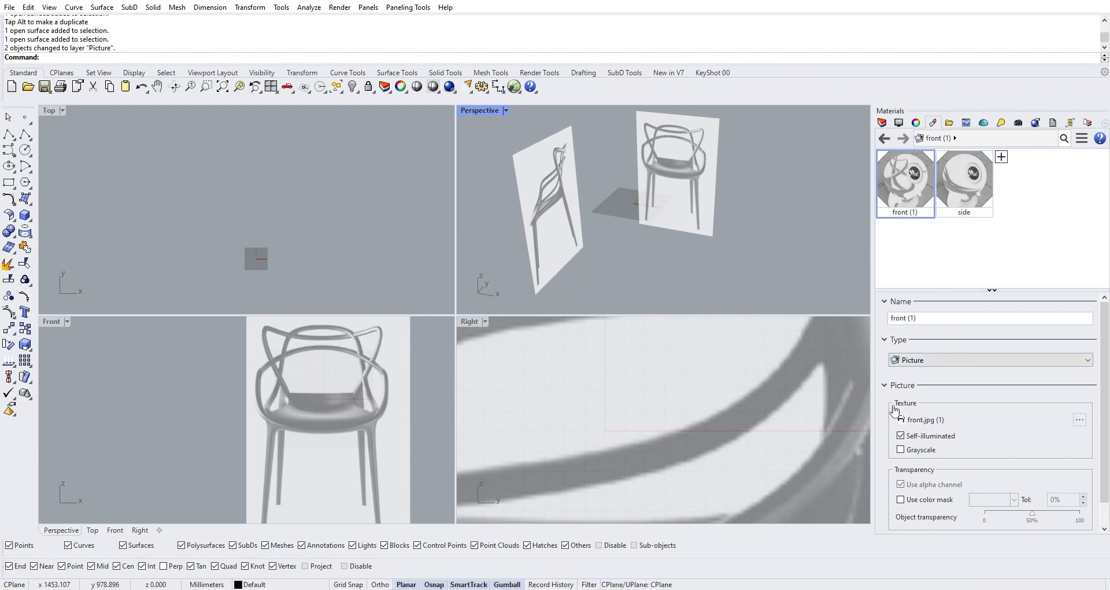
# Examine the two semi-transparent chair pictures from several angles in the Perspective view
pyautogui.scroll(-4, 765, 217)
pyautogui.moveTo(688, 134); pyautogui.dragTo(694, 157, button='right')
pyautogui.scroll(4, 694, 158)
pyautogui.keyDown('shift'); pyautogui.moveTo(745, 241); pyautogui.dragTo(603, 235, button='right'); pyautogui.keyUp('shift')
pyautogui.scroll(4, 667, 176)
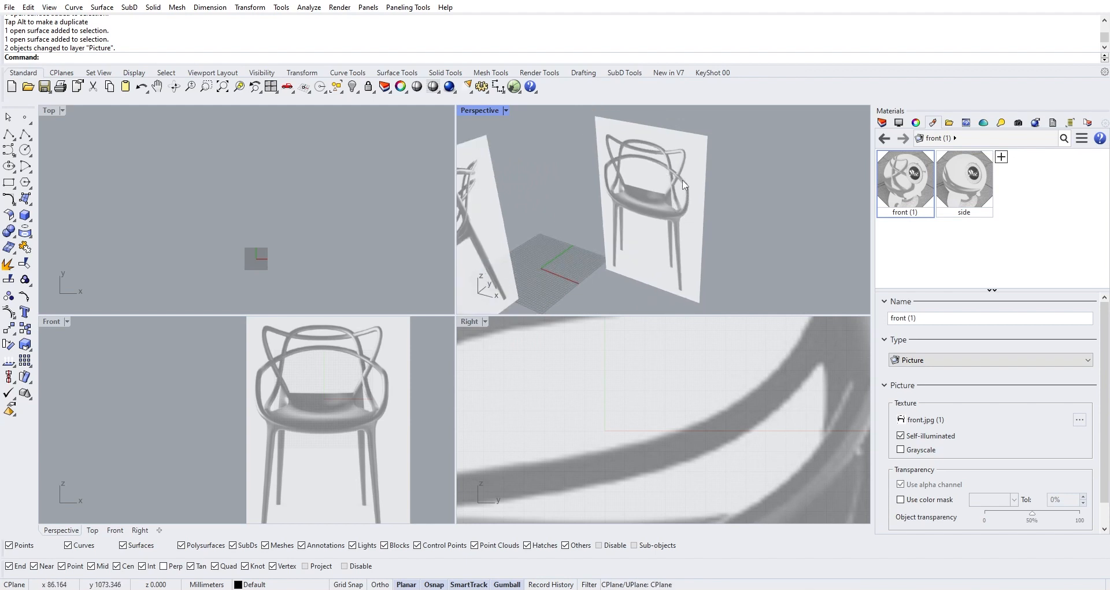
pyautogui.scroll(-3, 622, 163)
pyautogui.keyDown('shift'); pyautogui.moveTo(602, 186); pyautogui.dragTo(641, 230, button='right'); pyautogui.keyUp('shift')
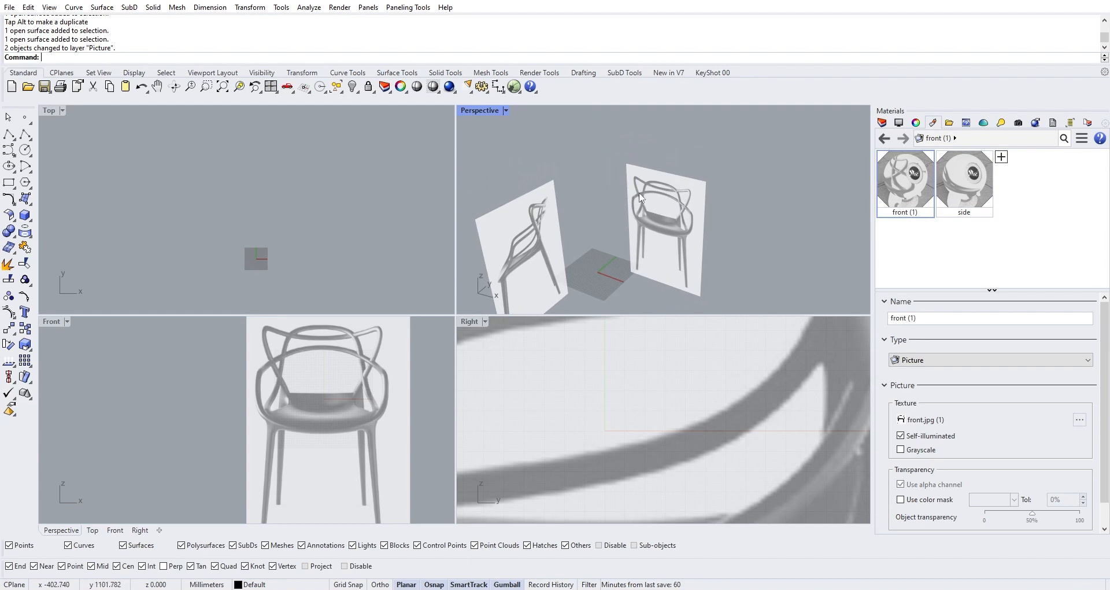
pyautogui.scroll(2, 642, 196)
pyautogui.moveTo(664, 176); pyautogui.dragTo(643, 263, button='right')
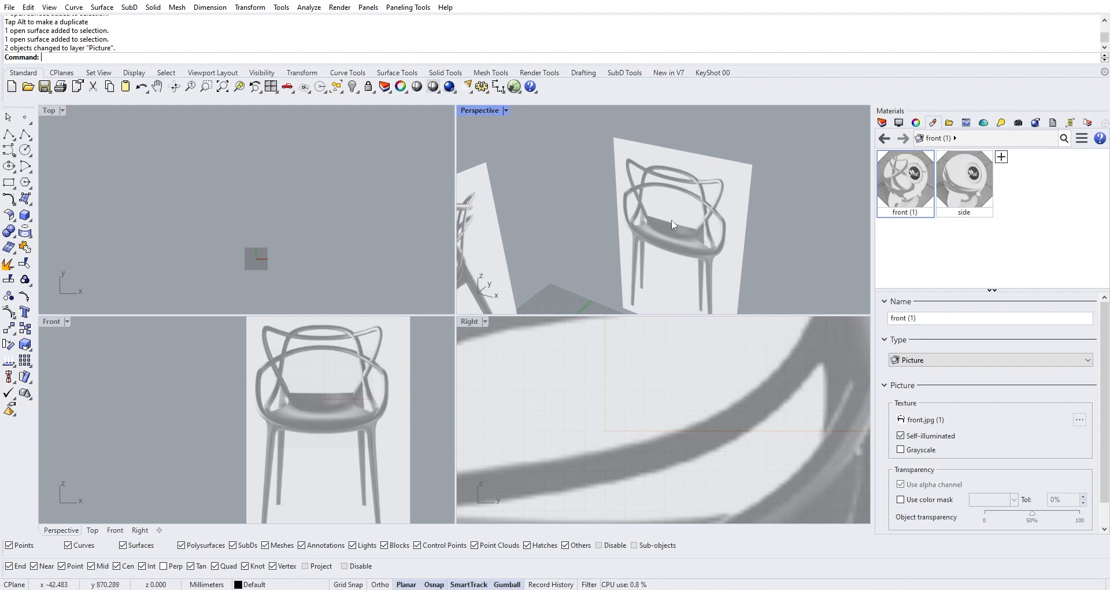
pyautogui.scroll(-3, 677, 239)
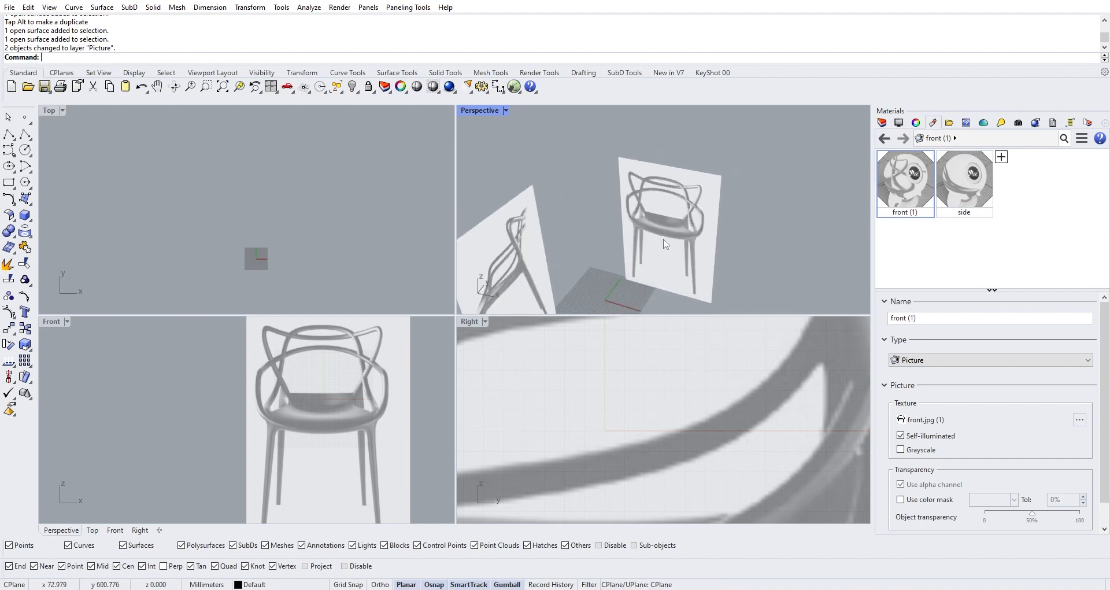
pyautogui.moveTo(676, 237); pyautogui.dragTo(671, 256, button='right')
pyautogui.scroll(4, 671, 254)
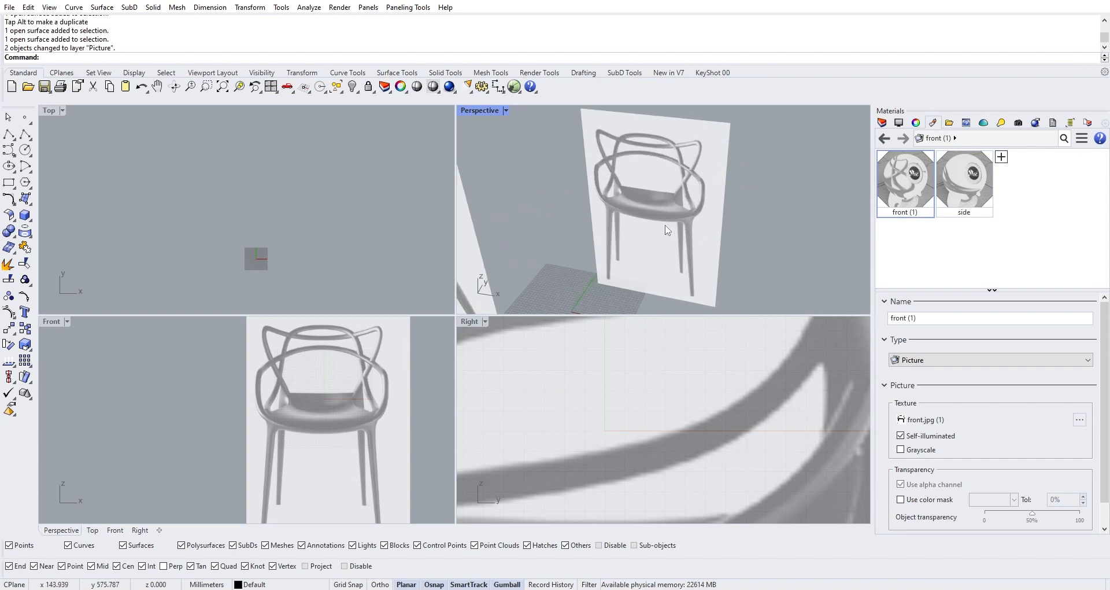
pyautogui.scroll(-2, 665, 228)
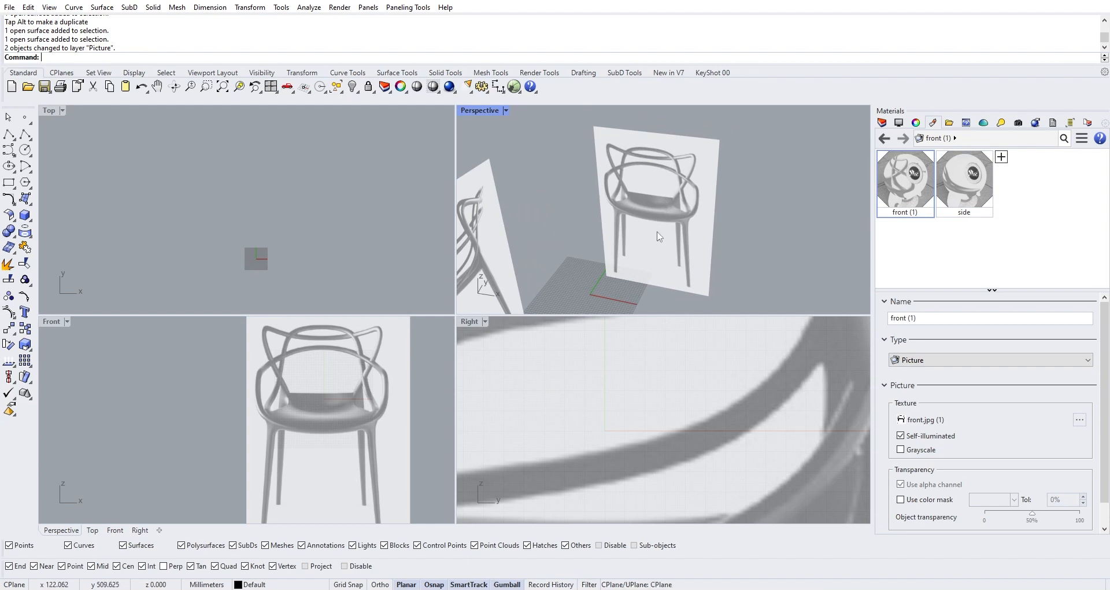
pyautogui.moveTo(645, 215); pyautogui.dragTo(653, 221, button='right')
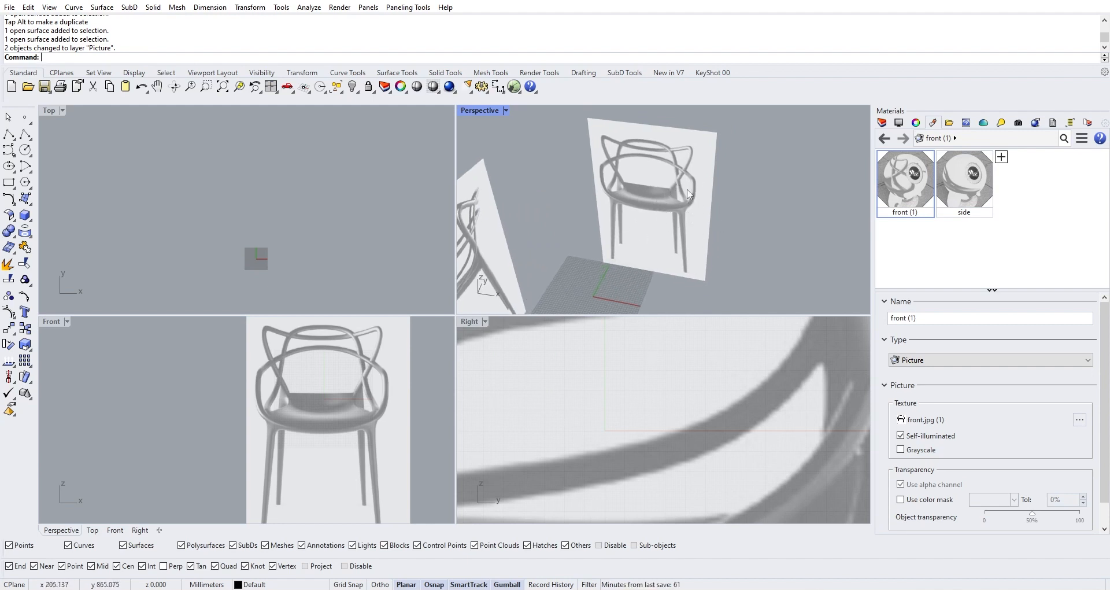
pyautogui.moveTo(659, 221); pyautogui.dragTo(677, 168, button='right')
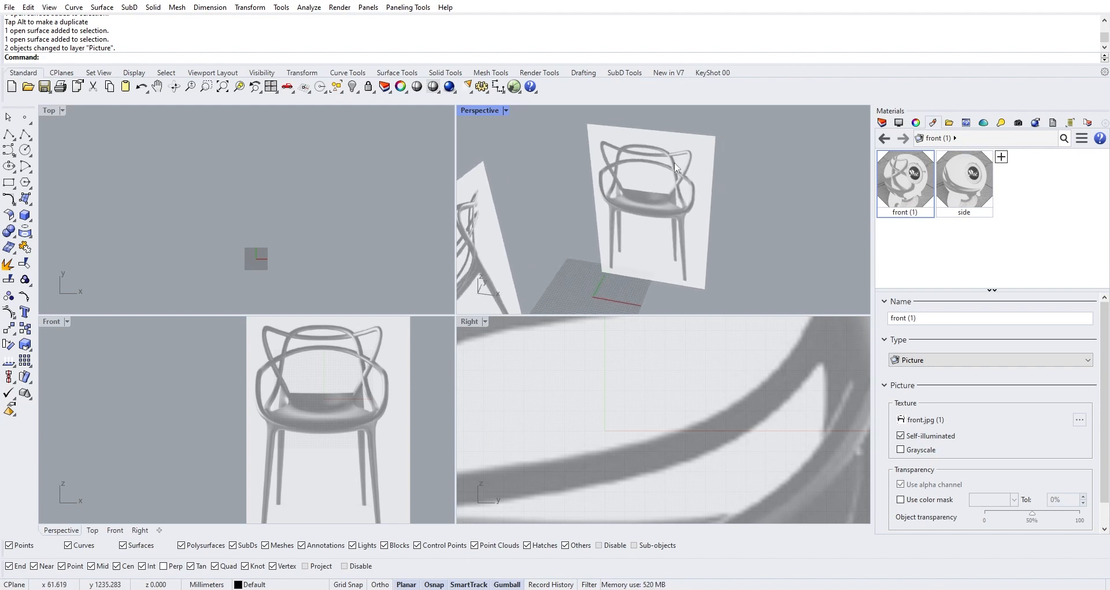
pyautogui.moveTo(659, 236); pyautogui.dragTo(610, 191, button='right')
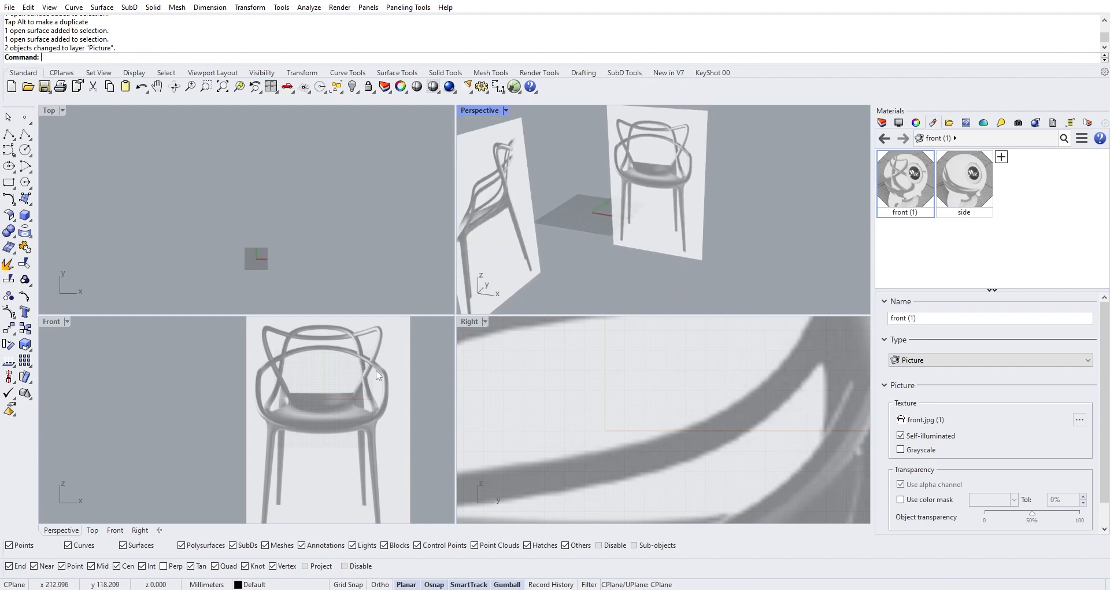
# Place a point at the centre of the lower backrest arch in the Front view and move it back to that arch in the Right view
pyautogui.scroll(-4, 301, 394)
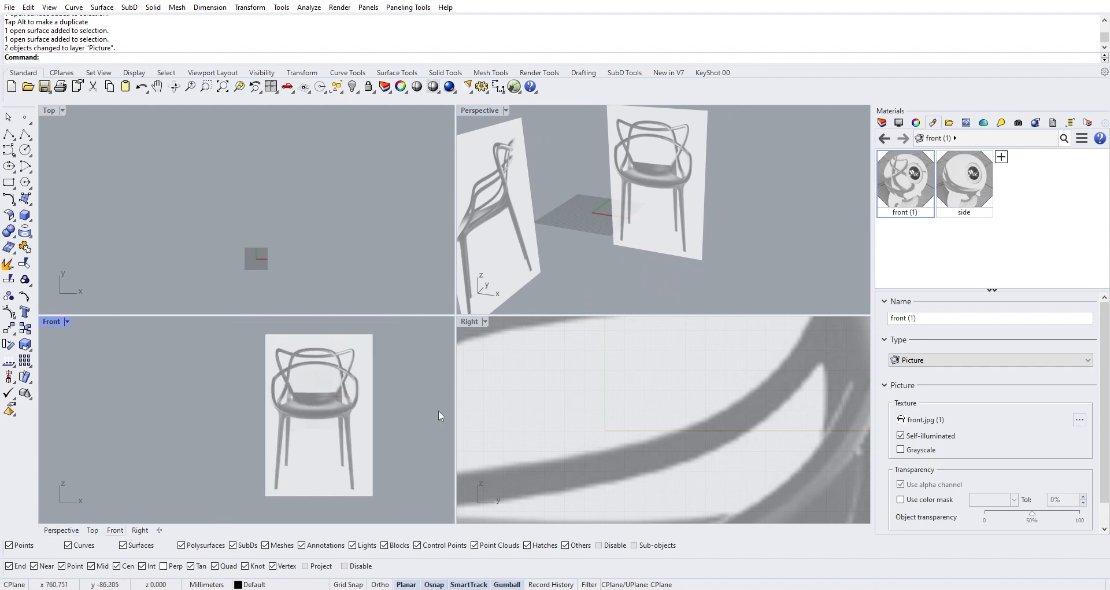
pyautogui.scroll(-1, 290, 398)
pyautogui.scroll(-5, 651, 417)
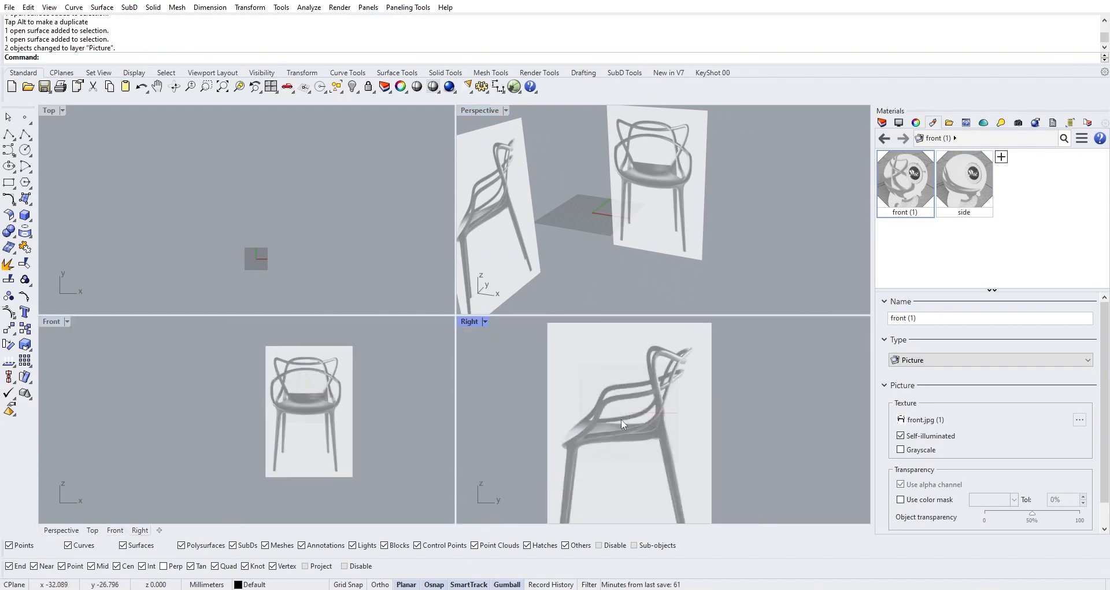
pyautogui.scroll(3, 581, 432)
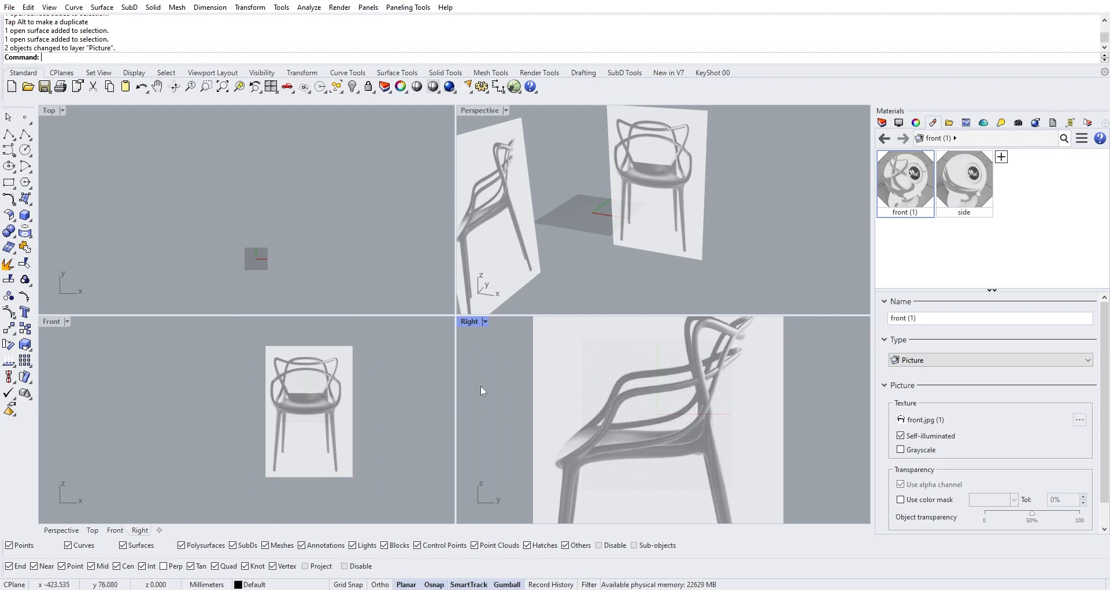
pyautogui.click(25, 117)
pyautogui.scroll(5, 313, 376)
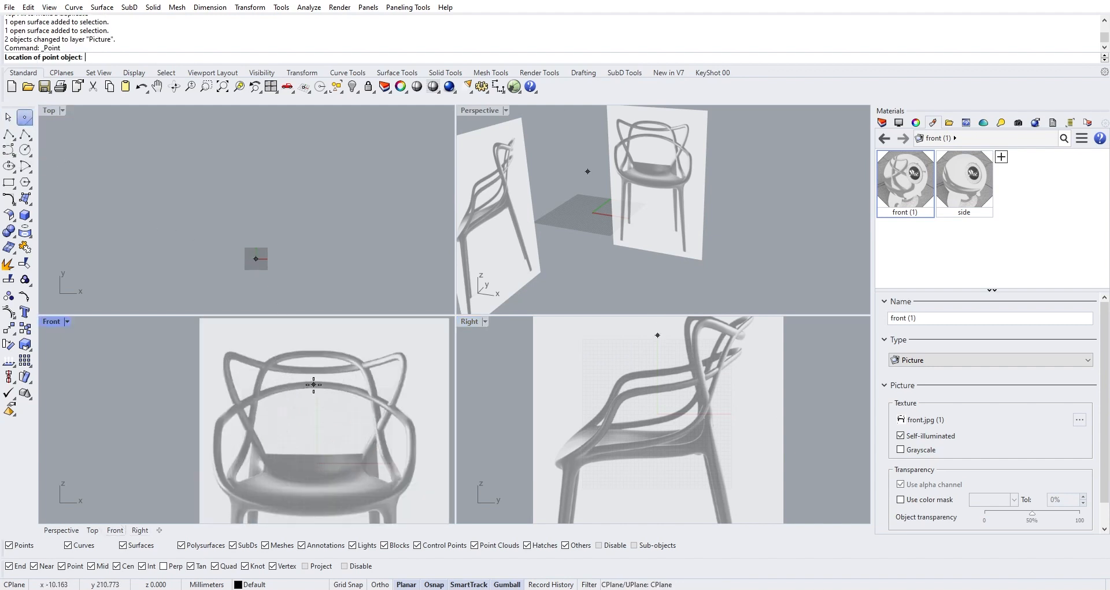
pyautogui.click(314, 385)
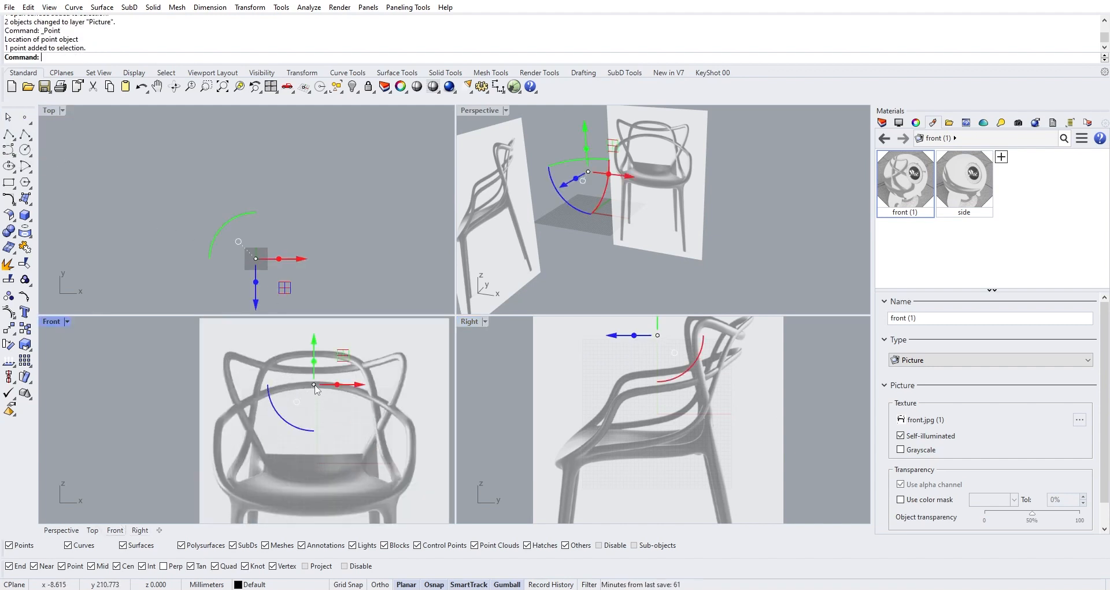
pyautogui.moveTo(610, 337); pyautogui.dragTo(751, 351)
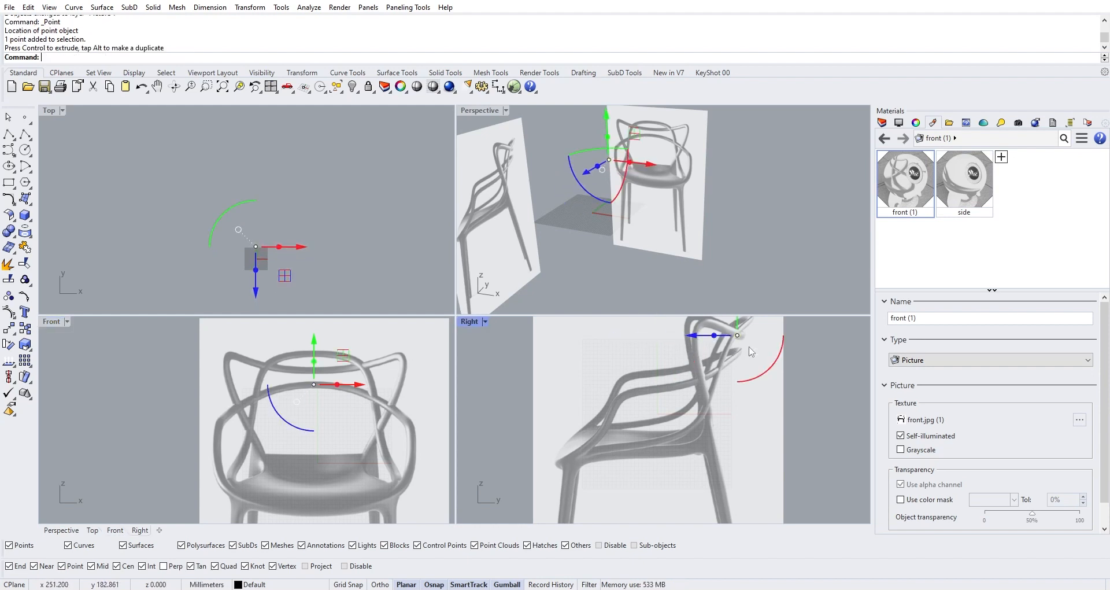
# Unlock the Picture layer and move the side picture slightly upward to align its lower backrest arch with the point
pyautogui.scroll(-2, 741, 357)
pyautogui.moveTo(741, 370); pyautogui.dragTo(743, 398, button='right')
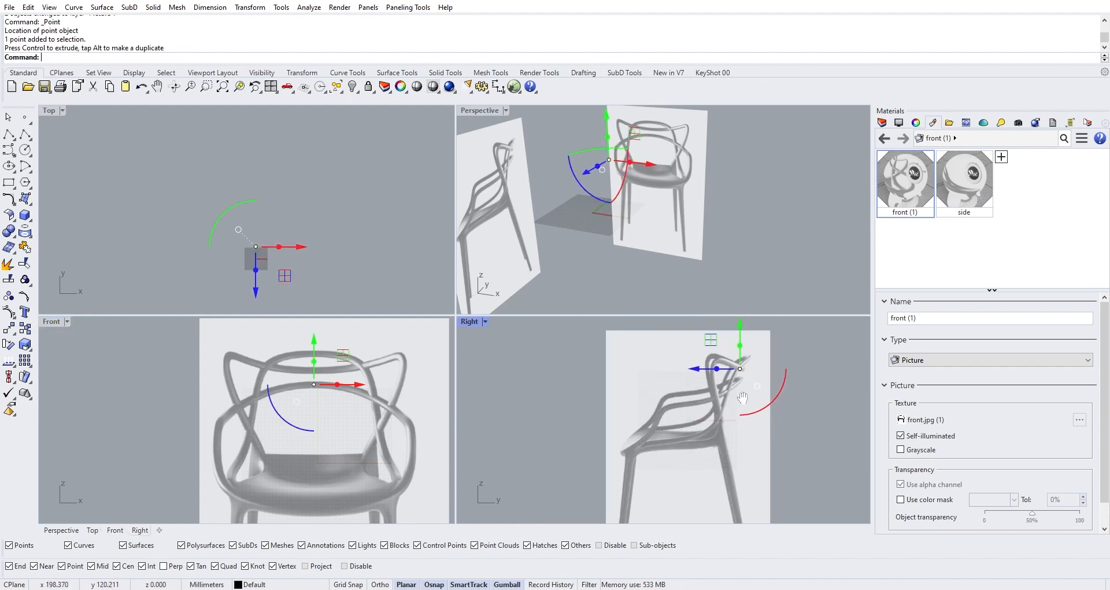
pyautogui.click(882, 122)
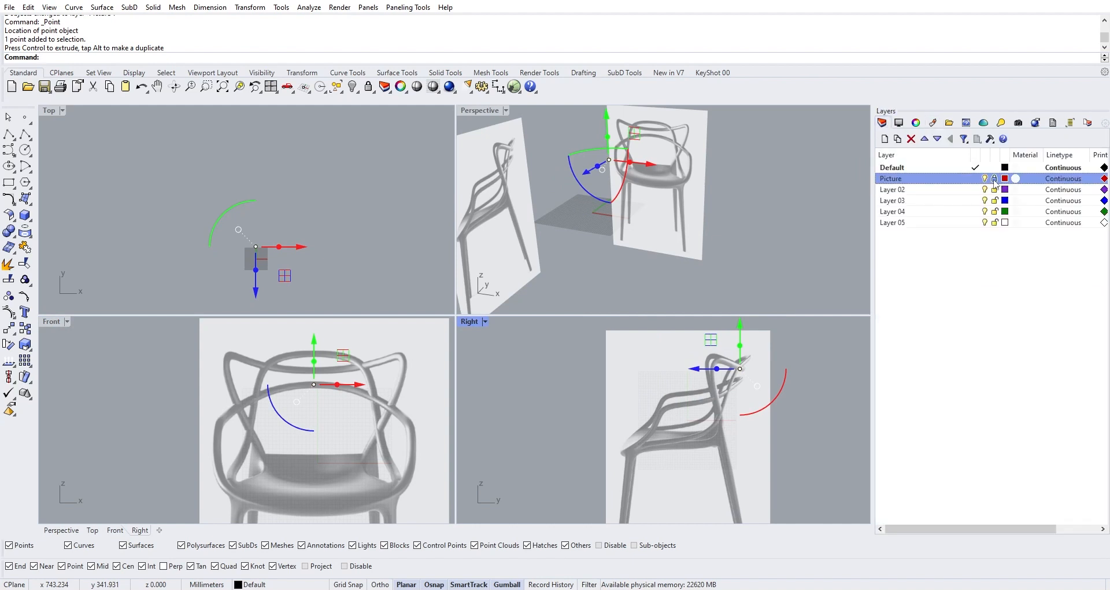
pyautogui.scroll(2, 712, 358)
pyautogui.click(651, 432)
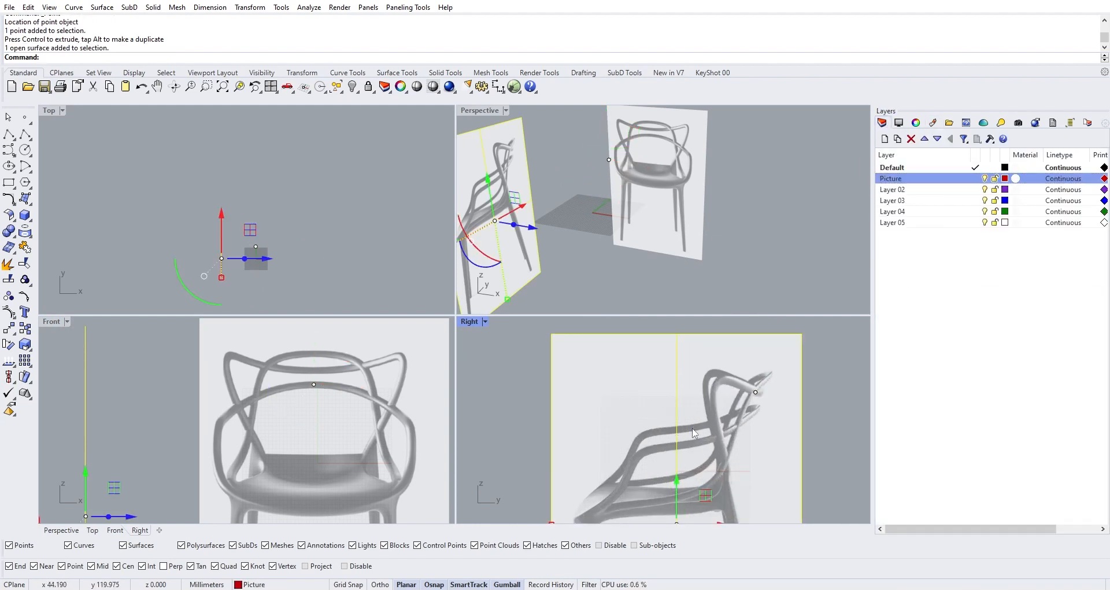
pyautogui.moveTo(679, 468); pyautogui.dragTo(678, 462)
pyautogui.scroll(-2, 360, 456)
pyautogui.moveTo(341, 463); pyautogui.dragTo(348, 437, button='right')
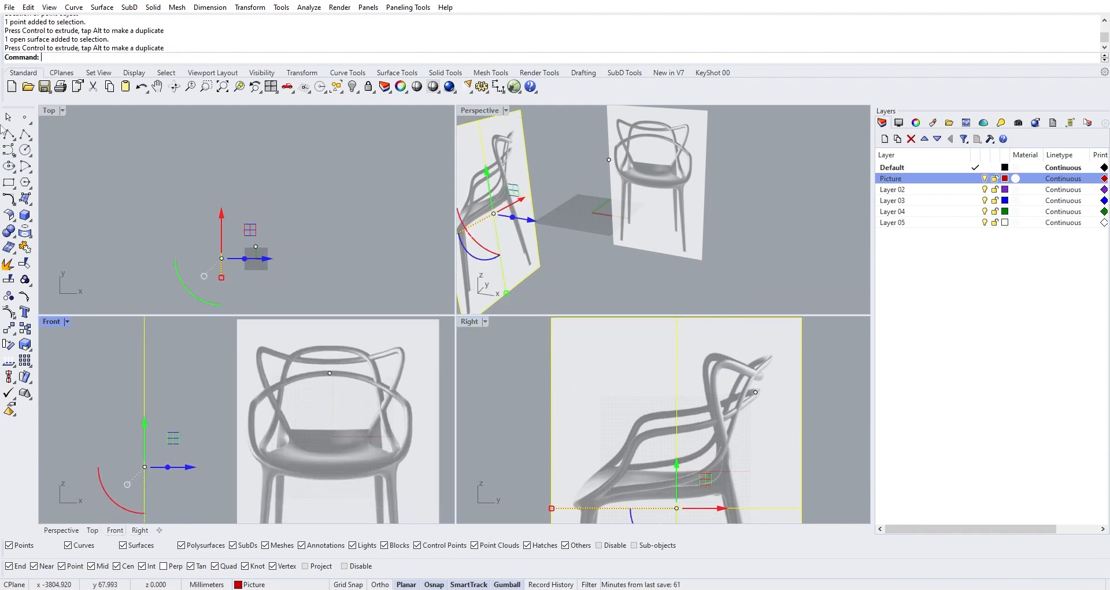
# Place a second point where the frame tubes cross beside the backrest in the Front view and move it back to the matching crossing in the Right view
pyautogui.click(24, 118)
pyautogui.scroll(2, 373, 416)
pyautogui.click(376, 416)
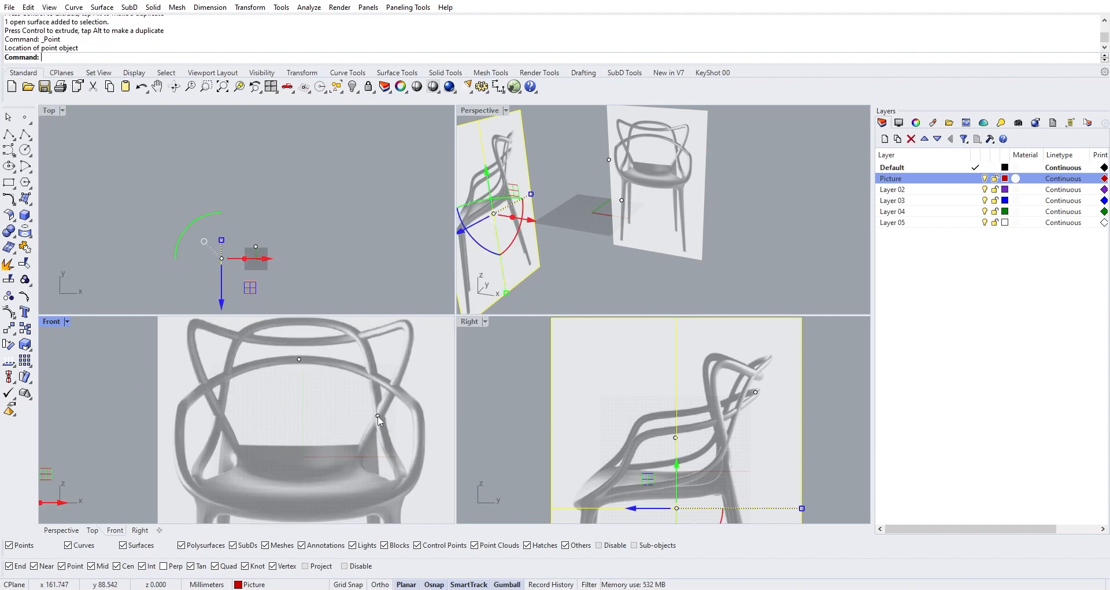
pyautogui.click(379, 416)
pyautogui.click(523, 446)
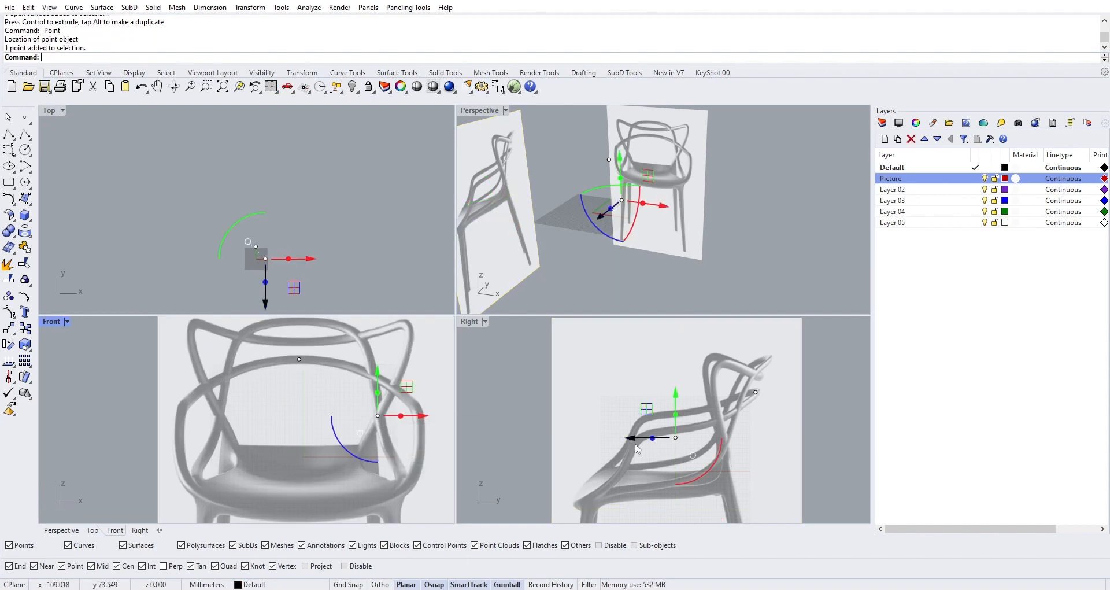
pyautogui.scroll(5, 719, 451)
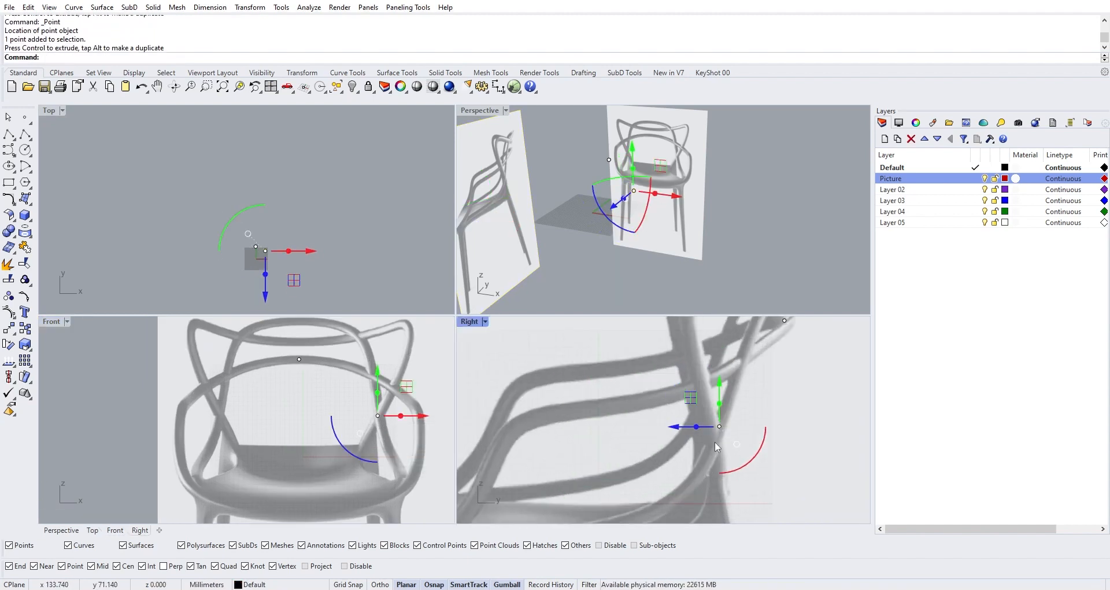
pyautogui.scroll(-2, 706, 449)
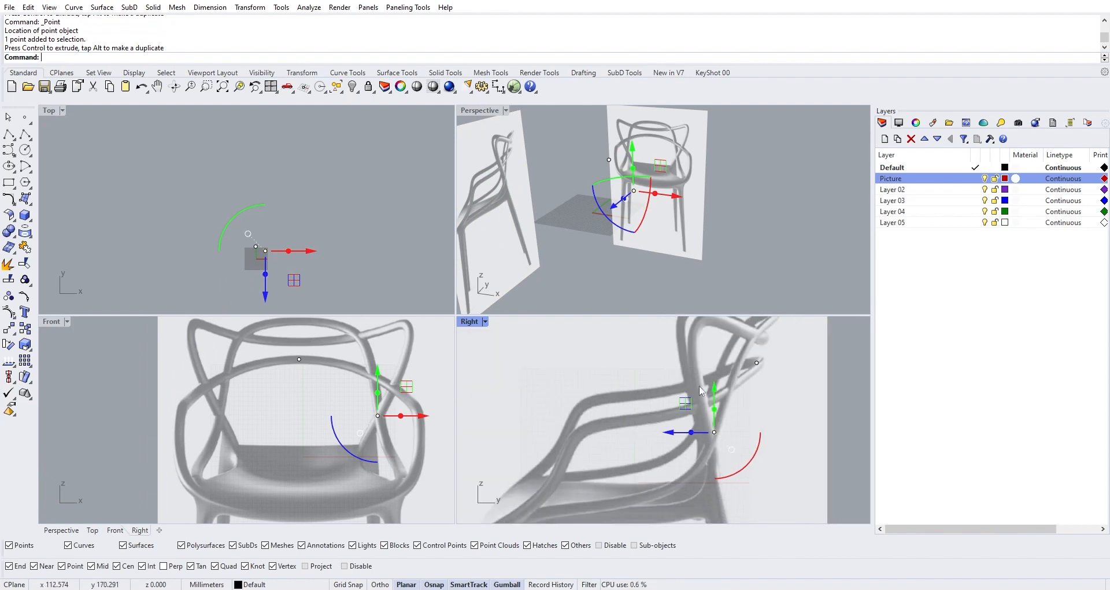
# Compare the two reference points with the backrest arch and tube crossing on the side chair picture in the Right view
pyautogui.click(758, 366)
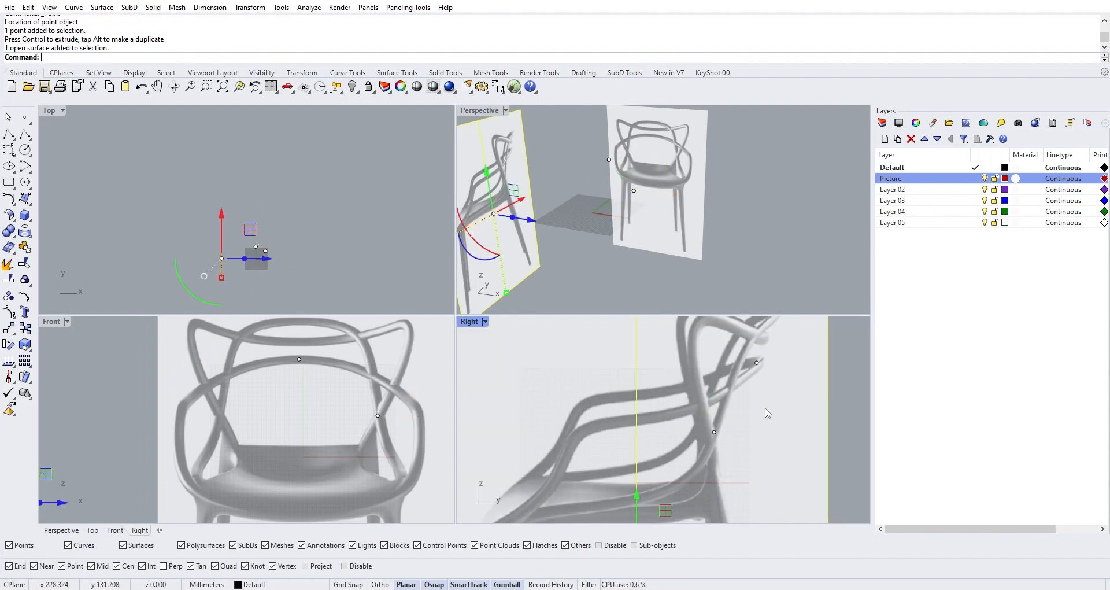
pyautogui.scroll(-4, 757, 398)
pyautogui.scroll(-4, 578, 435)
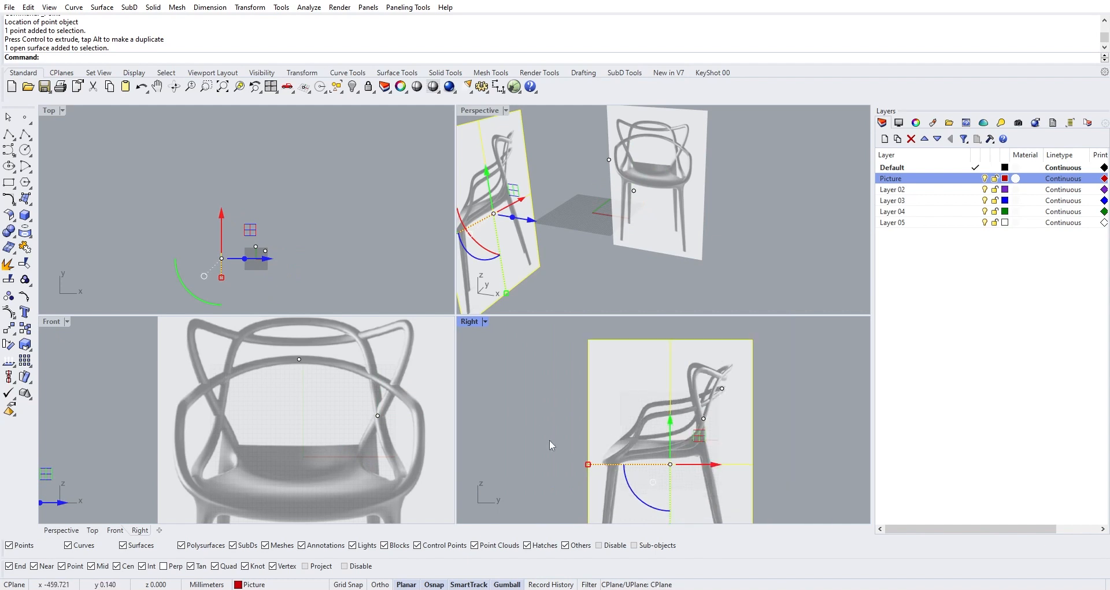
pyautogui.scroll(4, 555, 455)
pyautogui.scroll(-4, 612, 446)
pyautogui.moveTo(733, 454); pyautogui.dragTo(752, 431, button='right')
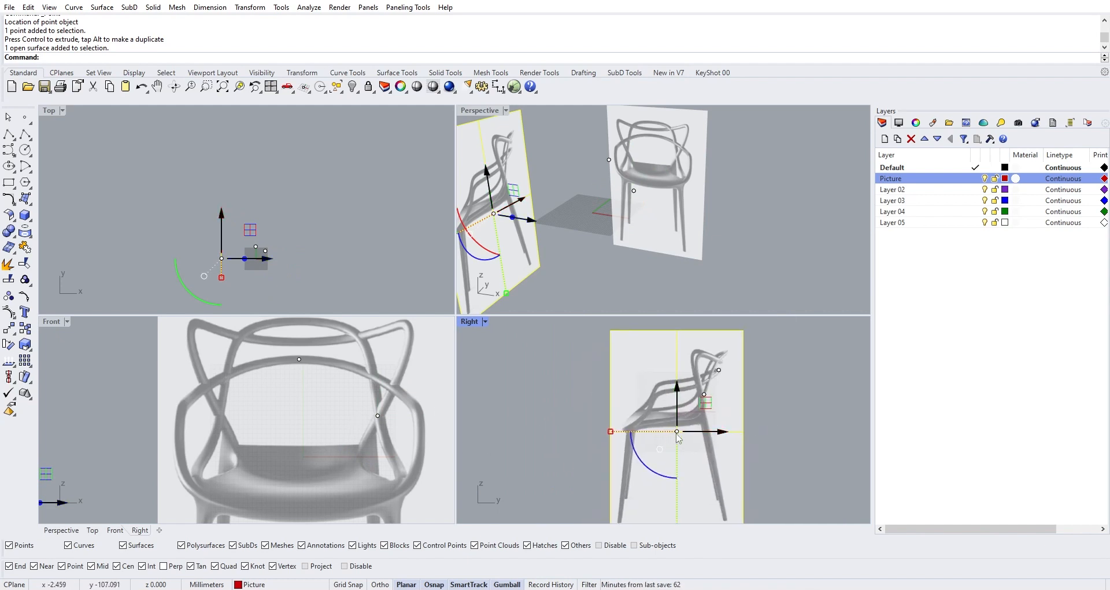
pyautogui.scroll(2, 613, 438)
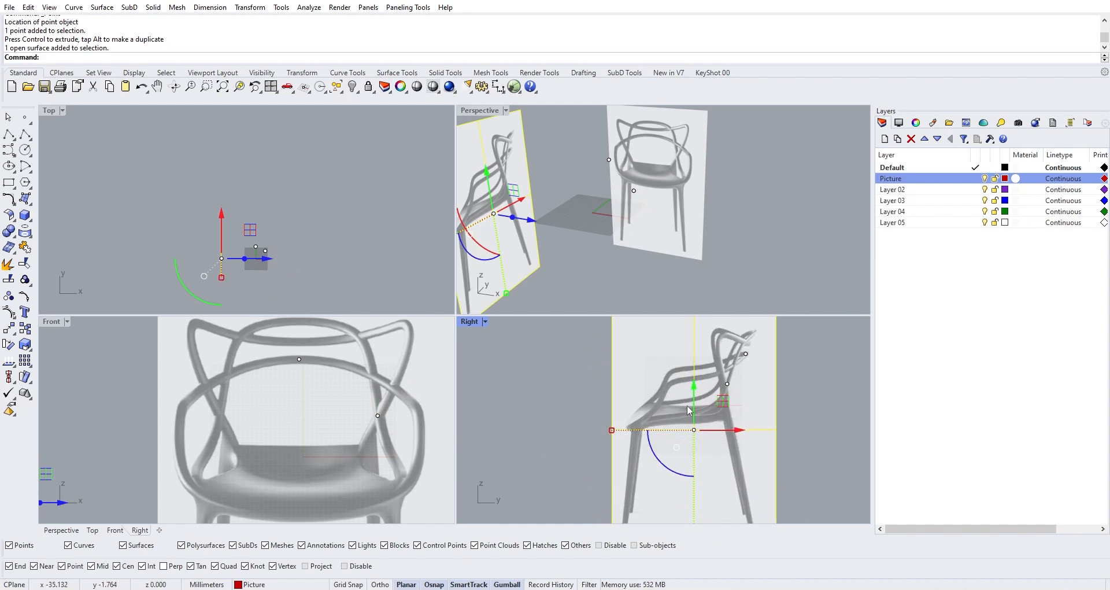
pyautogui.scroll(8, 747, 352)
pyautogui.click(745, 355)
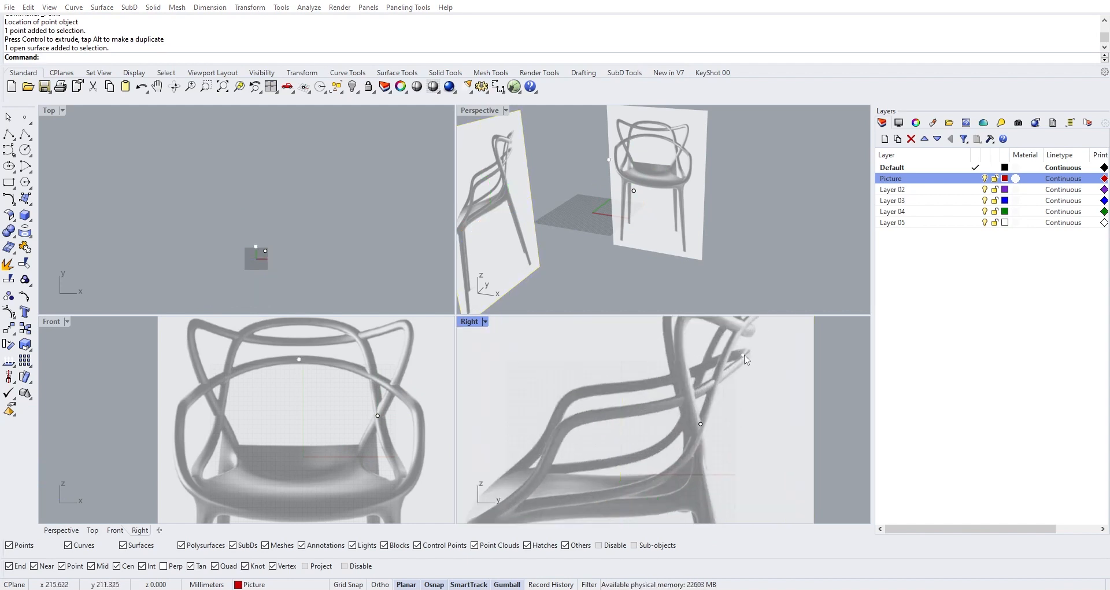
pyautogui.scroll(-1, 745, 355)
pyautogui.click(828, 348)
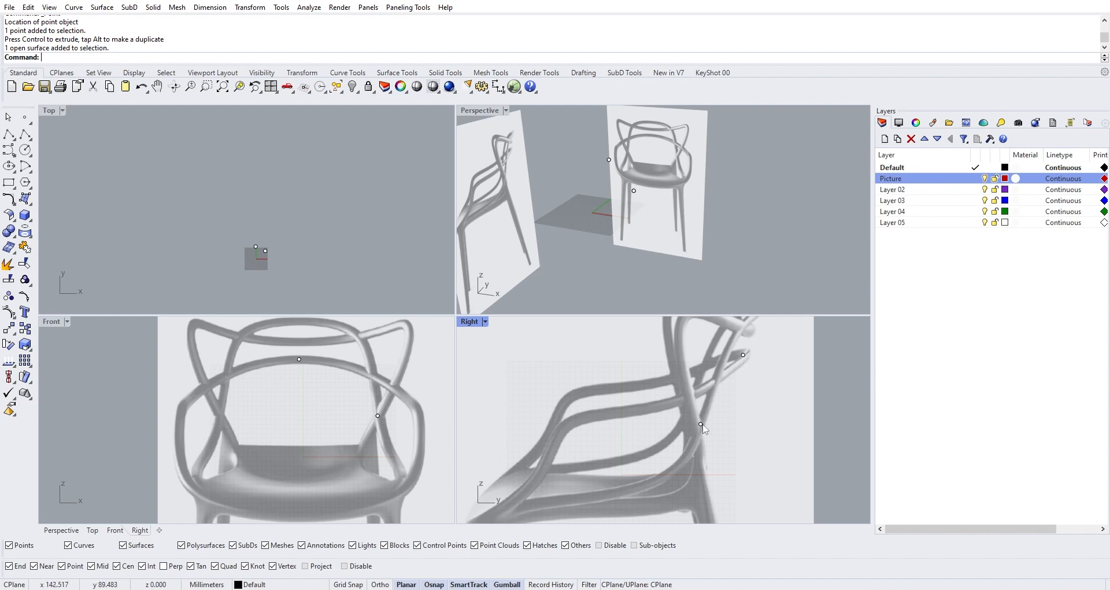
# Scale the side picture down slightly and move it so its backrest arch and tube crossing match the two points
pyautogui.scroll(-5, 705, 434)
pyautogui.click(661, 479)
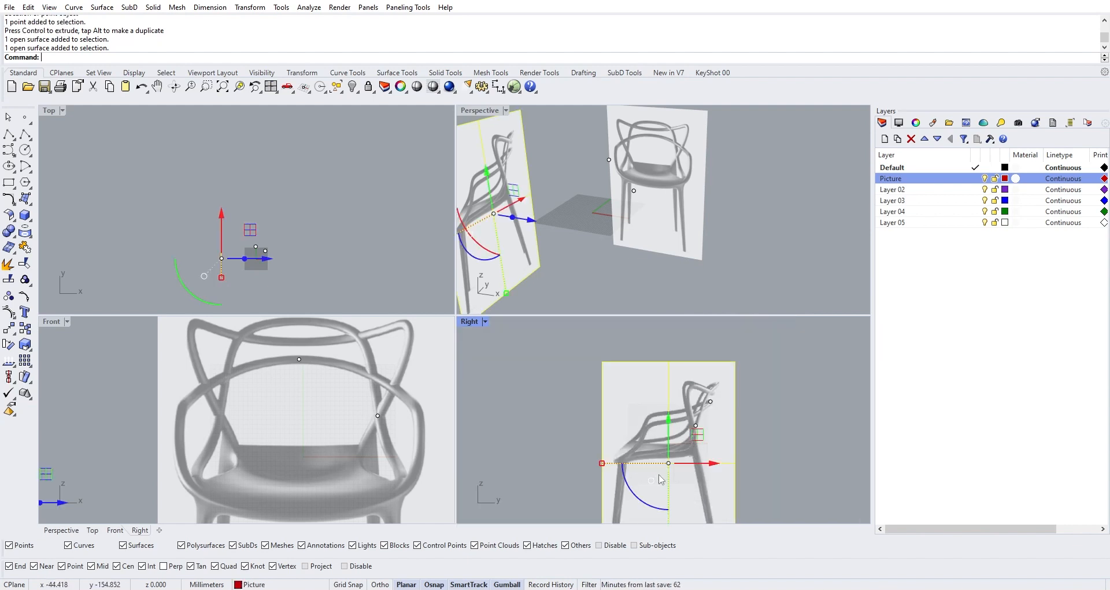
pyautogui.moveTo(606, 465); pyautogui.dragTo(608, 464)
pyautogui.scroll(3, 642, 448)
pyautogui.scroll(1, 720, 426)
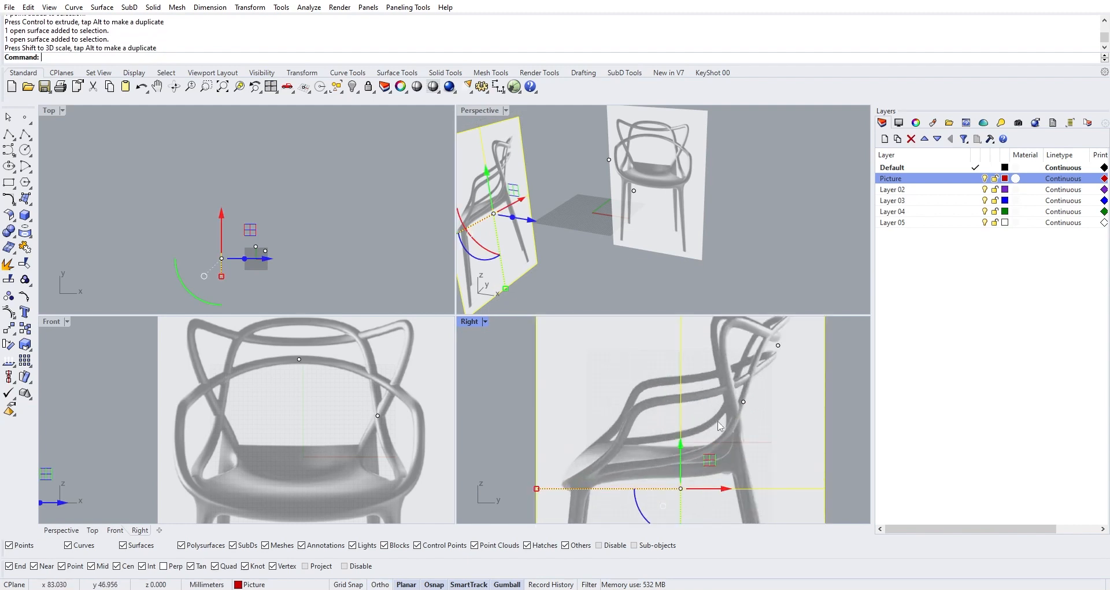
pyautogui.moveTo(685, 430)
pyautogui.mouseDown()
pyautogui.moveTo(682, 458)
pyautogui.moveTo(682, 424)
pyautogui.mouseUp()
pyautogui.moveTo(725, 470); pyautogui.dragTo(737, 472)
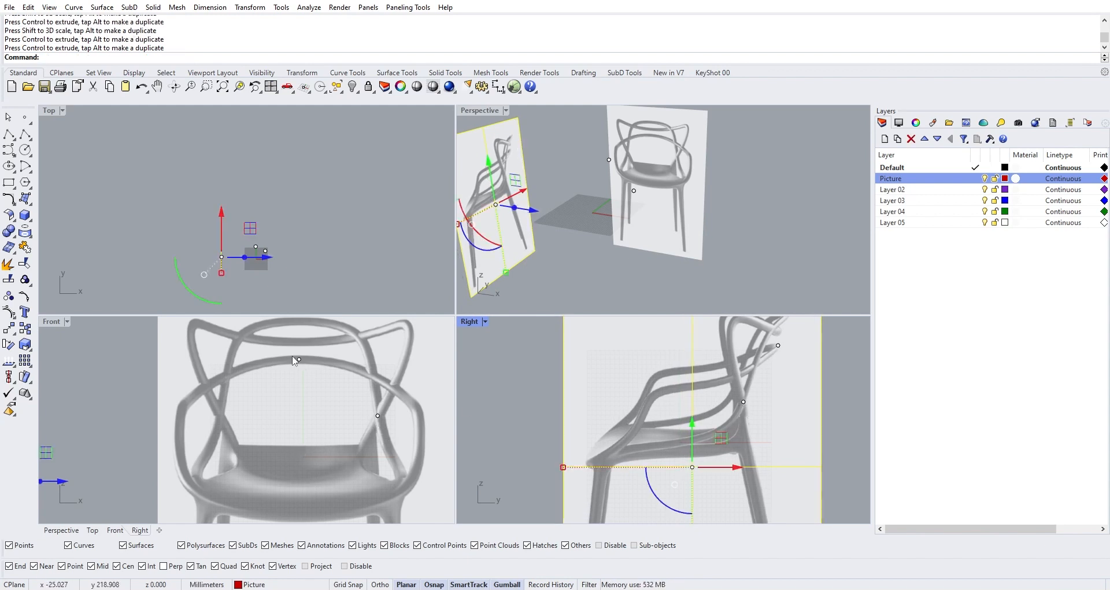
# Delete both reference points from the Right view
pyautogui.scroll(-5, 710, 386)
pyautogui.click(791, 423)
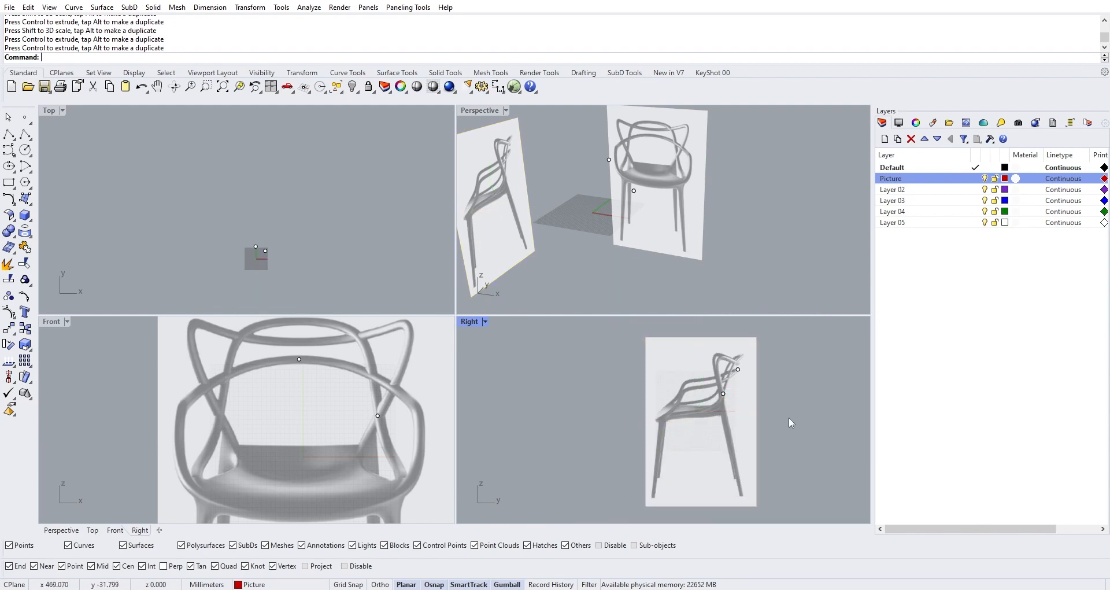
pyautogui.click(728, 401)
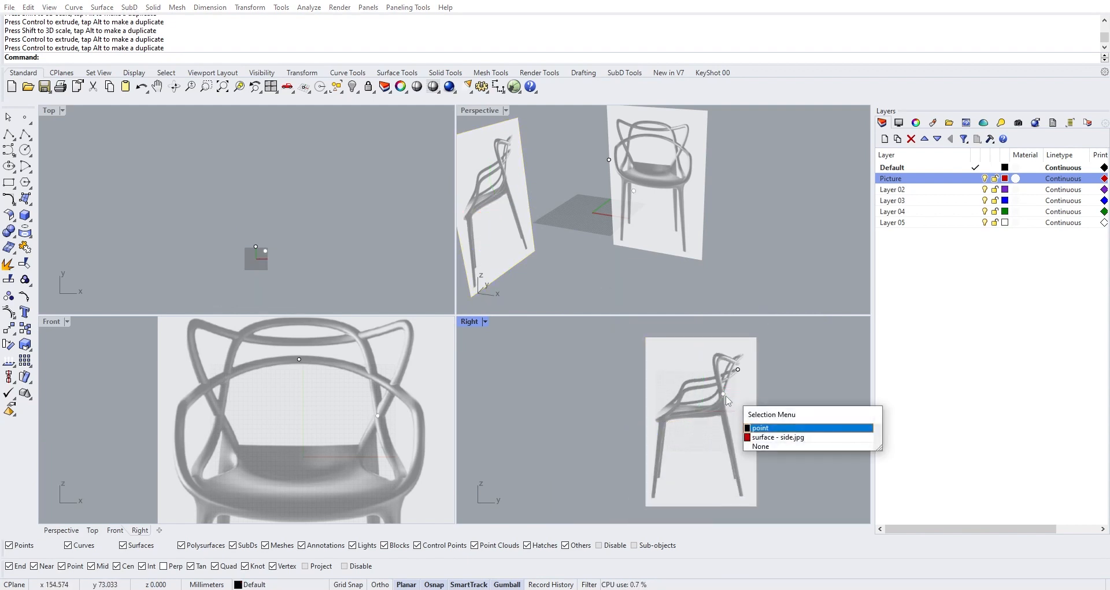
pyautogui.press('Delete')
pyautogui.click(738, 369)
pyautogui.press('Delete')
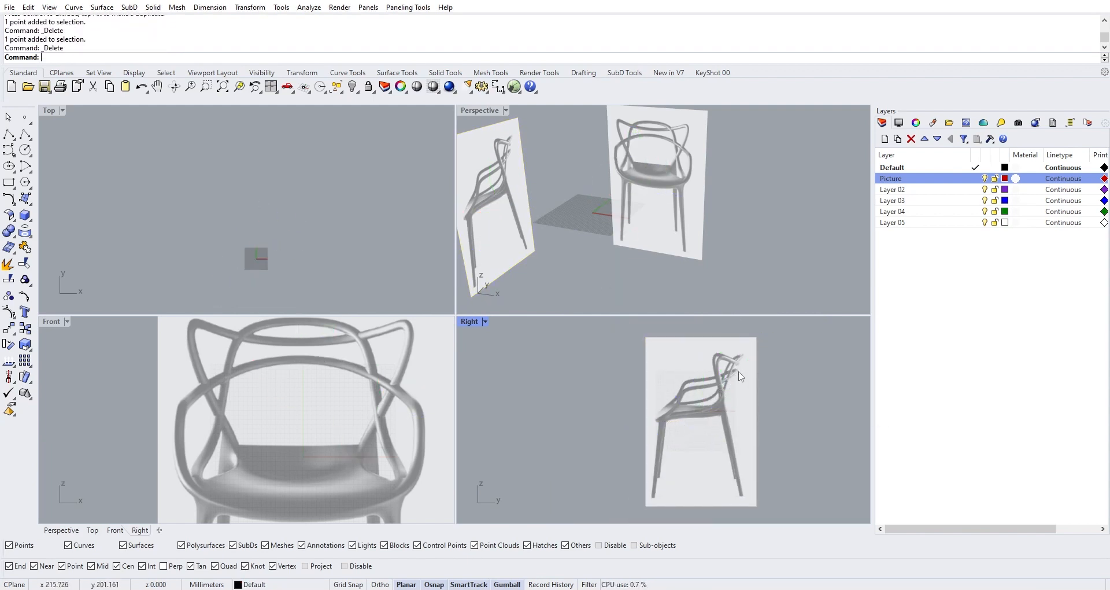
# Try moving the side picture along X to the origin and back along Y until it crosses the front picture
pyautogui.click(521, 179)
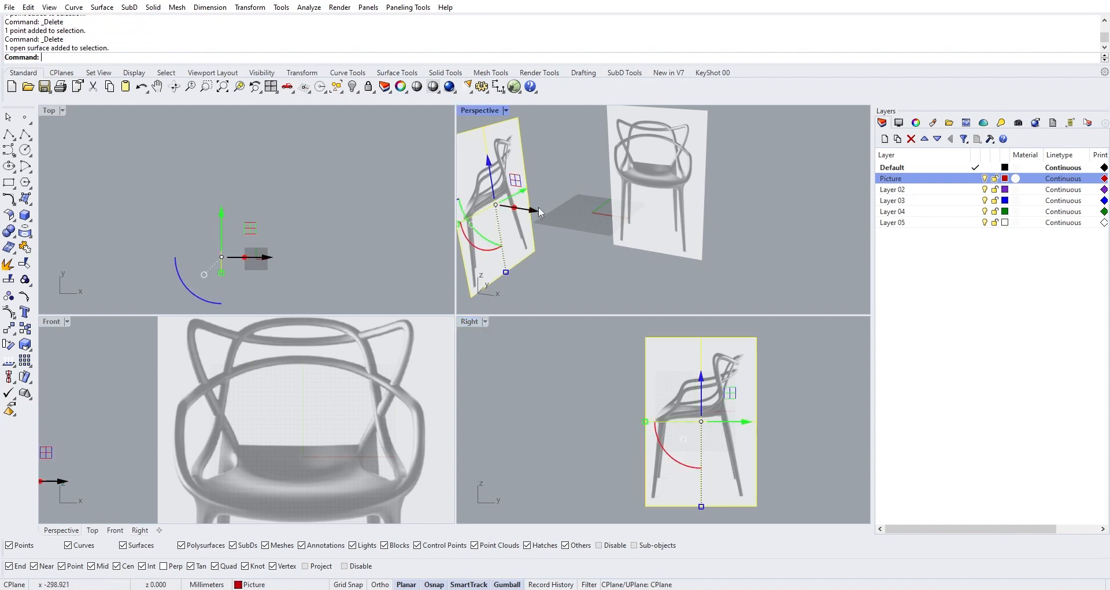
pyautogui.moveTo(539, 207); pyautogui.dragTo(567, 228, button='right')
pyautogui.moveTo(550, 218); pyautogui.dragTo(638, 232)
pyautogui.moveTo(639, 231); pyautogui.dragTo(554, 213, button='right')
pyautogui.scroll(-5, 391, 484)
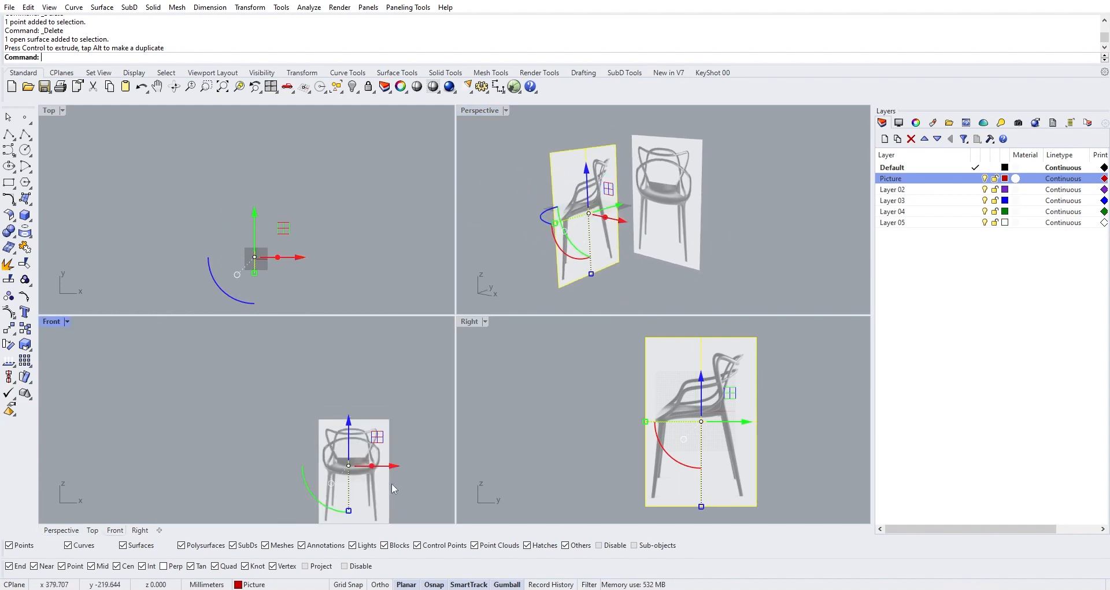
pyautogui.scroll(3, 593, 231)
pyautogui.moveTo(639, 186); pyautogui.dragTo(783, 170)
pyautogui.moveTo(714, 231); pyautogui.dragTo(780, 280, button='right')
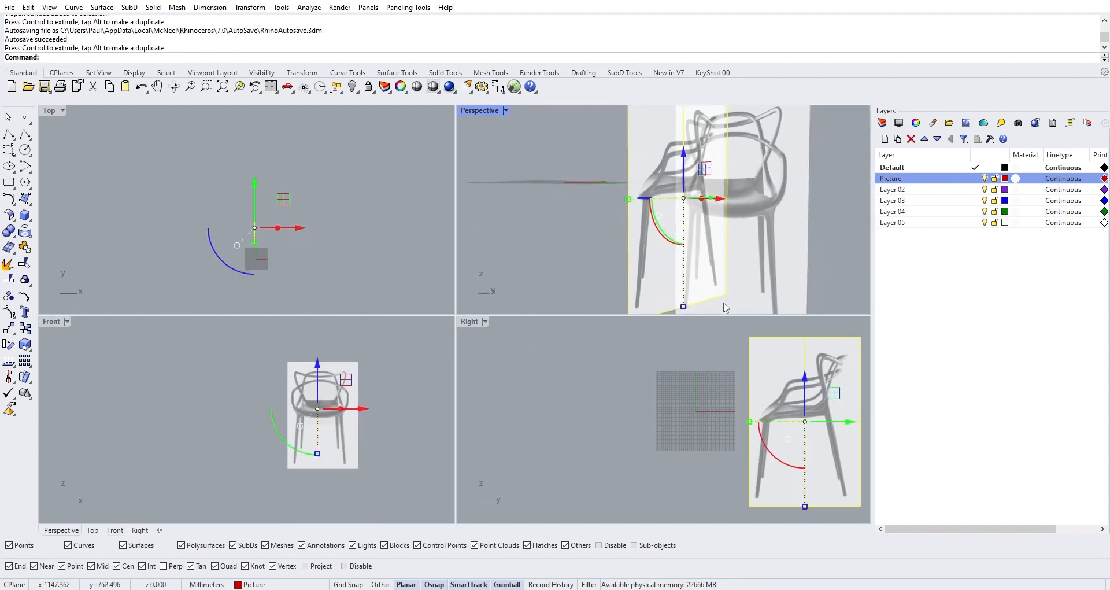
# Examine the crossing pictures in the Perspective view and undo both moves of the side picture
pyautogui.scroll(-4, 671, 306)
pyautogui.scroll(-2, 667, 302)
pyautogui.scroll(4, 667, 302)
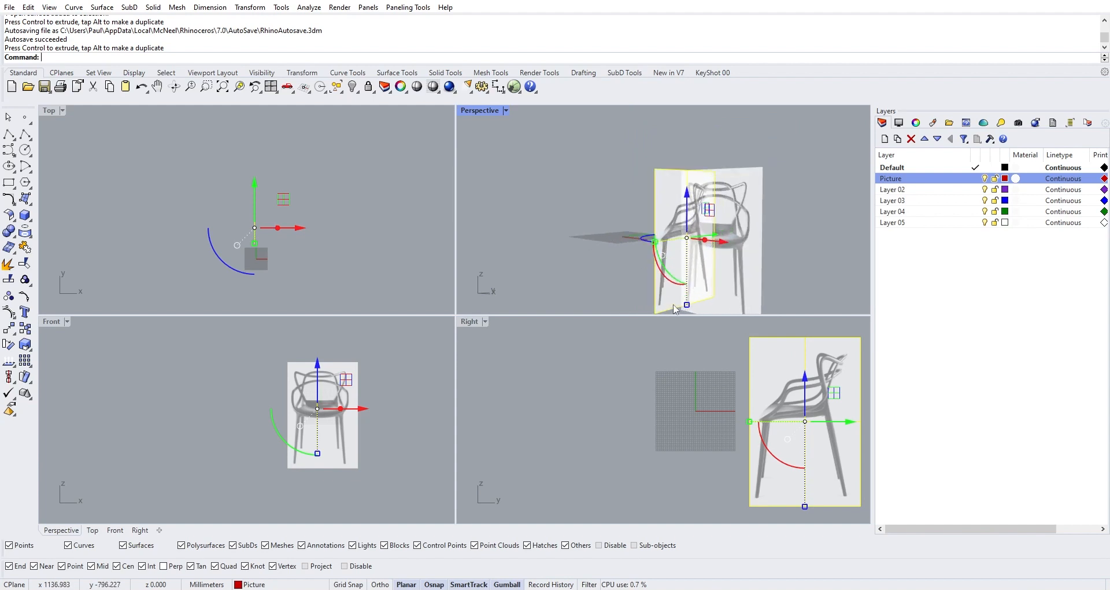
pyautogui.keyDown('shift'); pyautogui.moveTo(667, 302); pyautogui.dragTo(646, 286, button='right'); pyautogui.keyUp('shift')
pyautogui.moveTo(683, 215); pyautogui.dragTo(782, 358, button='right')
pyautogui.hotkey('ctrl', 'z')
pyautogui.hotkey('ctrl', 'z')
pyautogui.click(781, 357)
pyautogui.scroll(4, 397, 398)
pyautogui.scroll(-2, 381, 393)
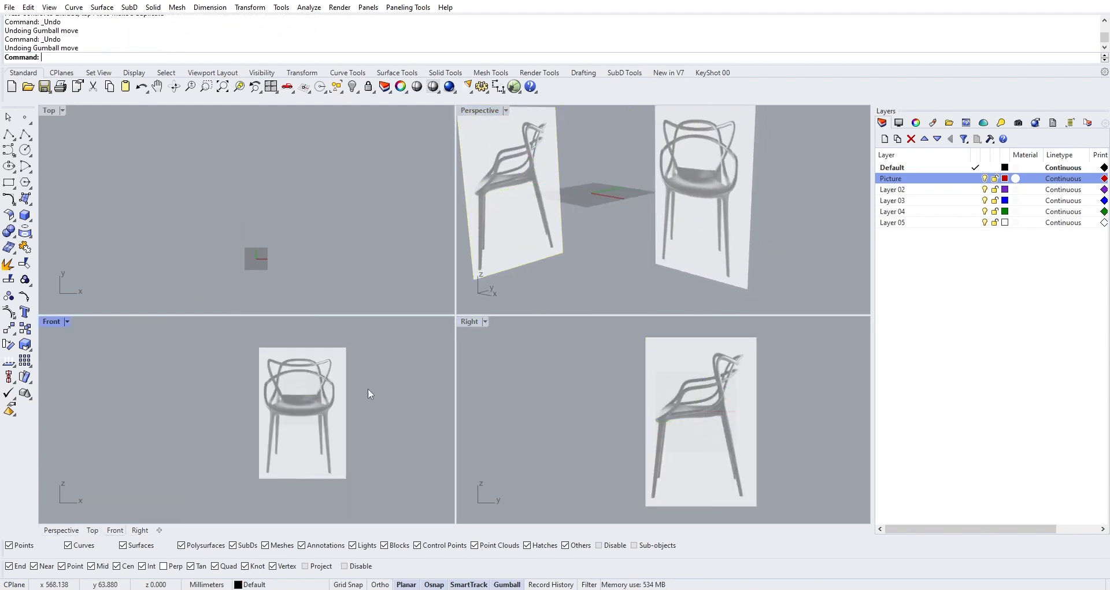
pyautogui.moveTo(657, 268); pyautogui.dragTo(662, 221, button='right')
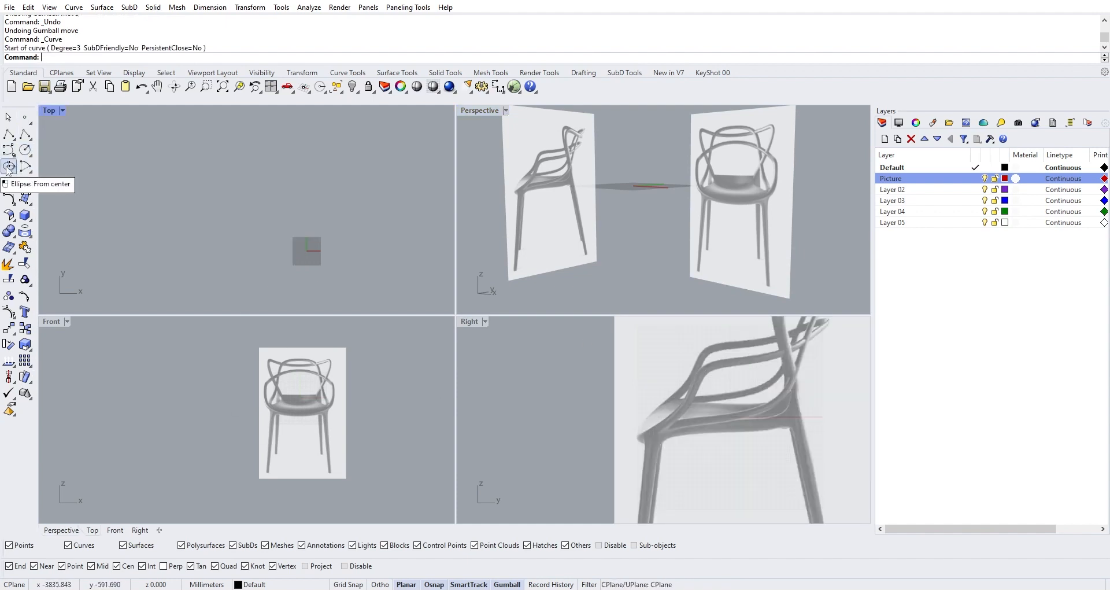
# Draw a deformable 12-point ellipse from its centre in the Front view, as wide as the chair's armrest loop
pyautogui.click(9, 166)
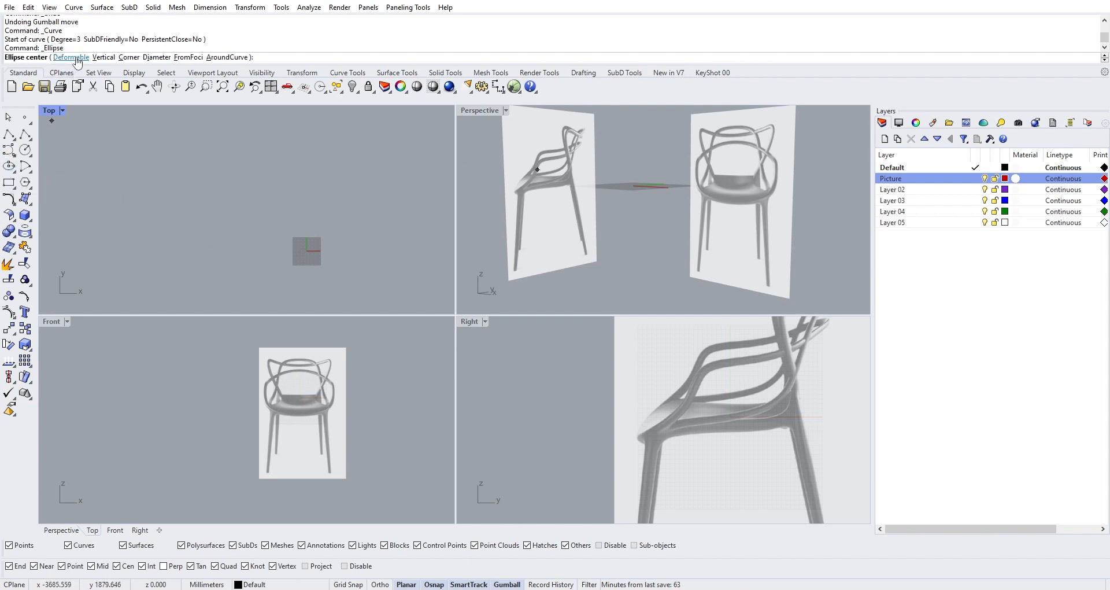
pyautogui.click(70, 57)
pyautogui.scroll(1, 292, 388)
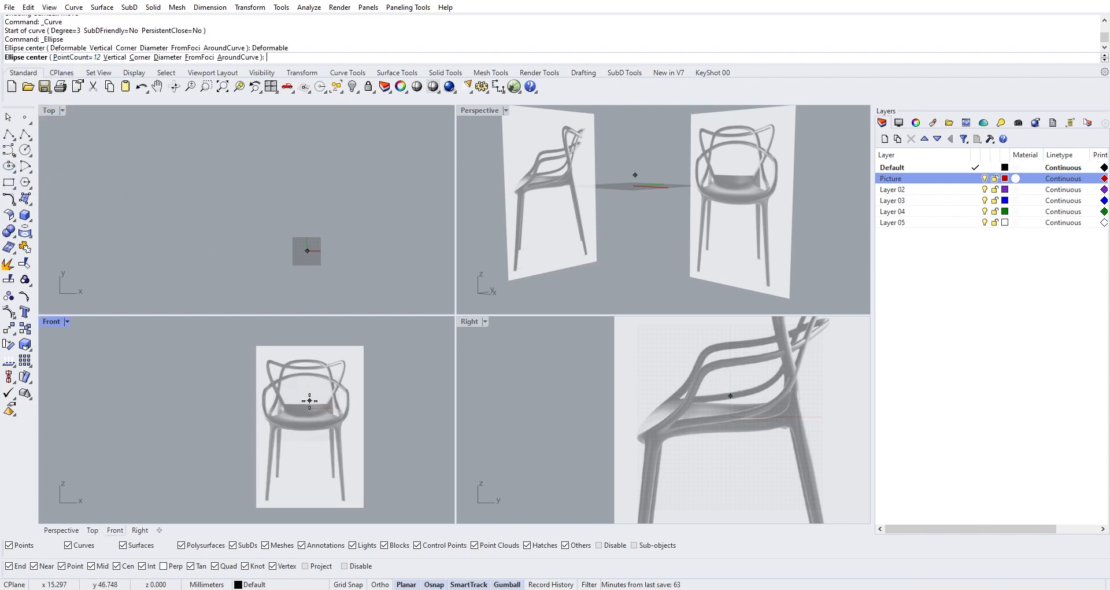
pyautogui.scroll(2, 295, 382)
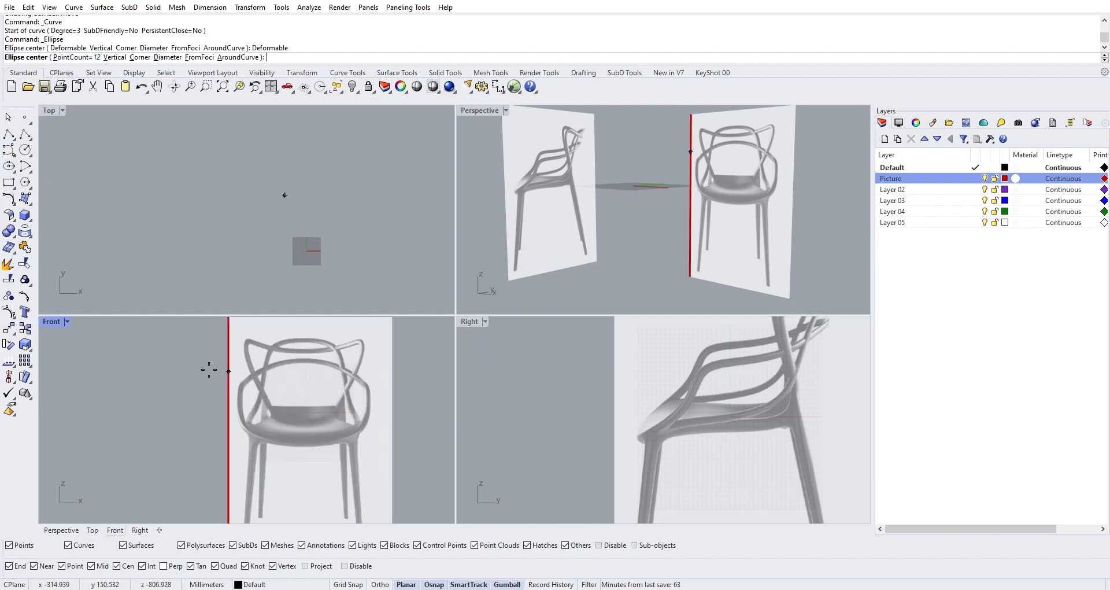
pyautogui.click(305, 390)
pyautogui.press('capslock')
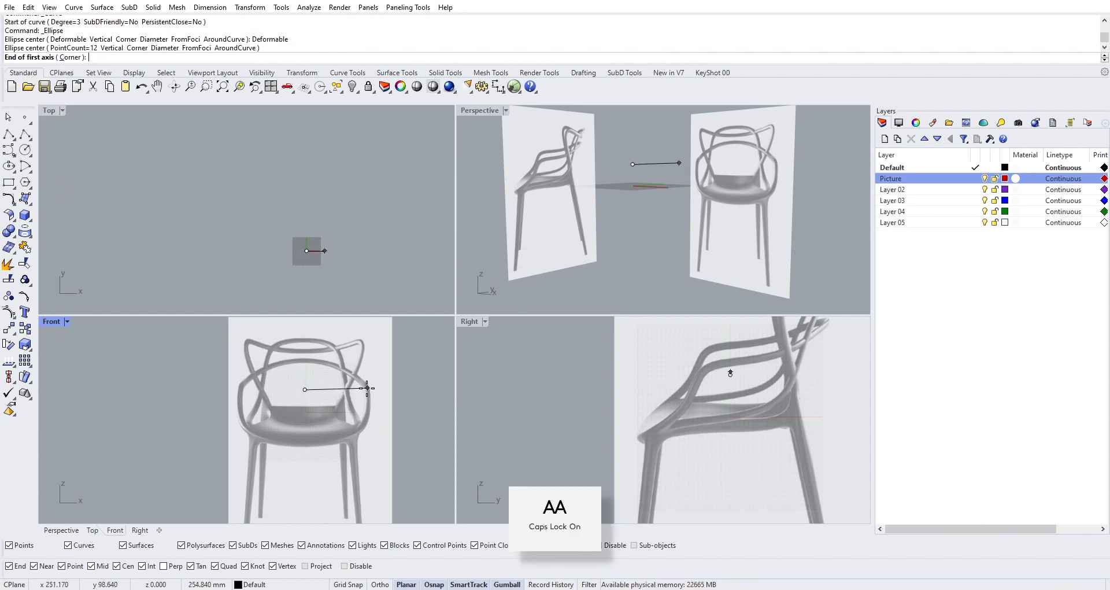
pyautogui.press('capslock')
pyautogui.click(370, 390)
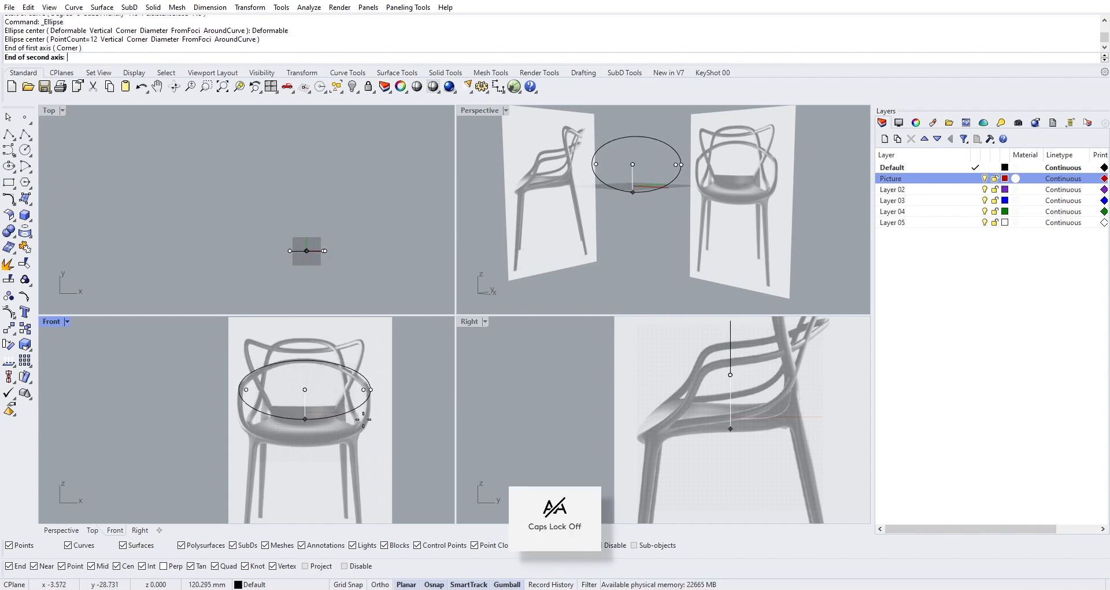
pyautogui.click(364, 426)
# Move the ellipse down and stretch it vertically so it follows the lower backrest arch and seat front edge in the Front view
pyautogui.click(338, 423)
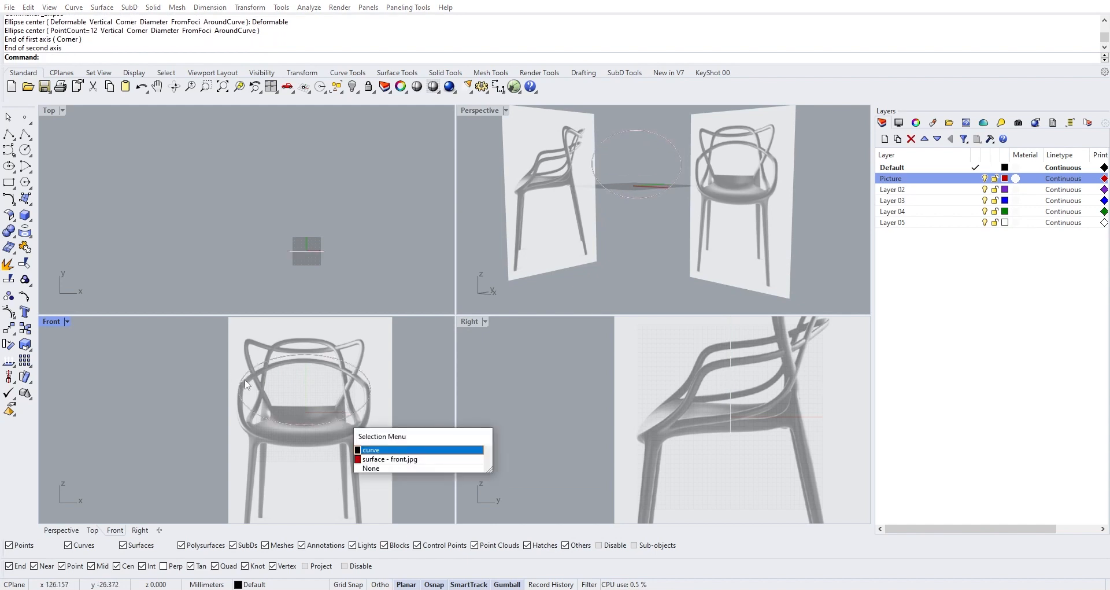
pyautogui.click(322, 369)
pyautogui.click(320, 359)
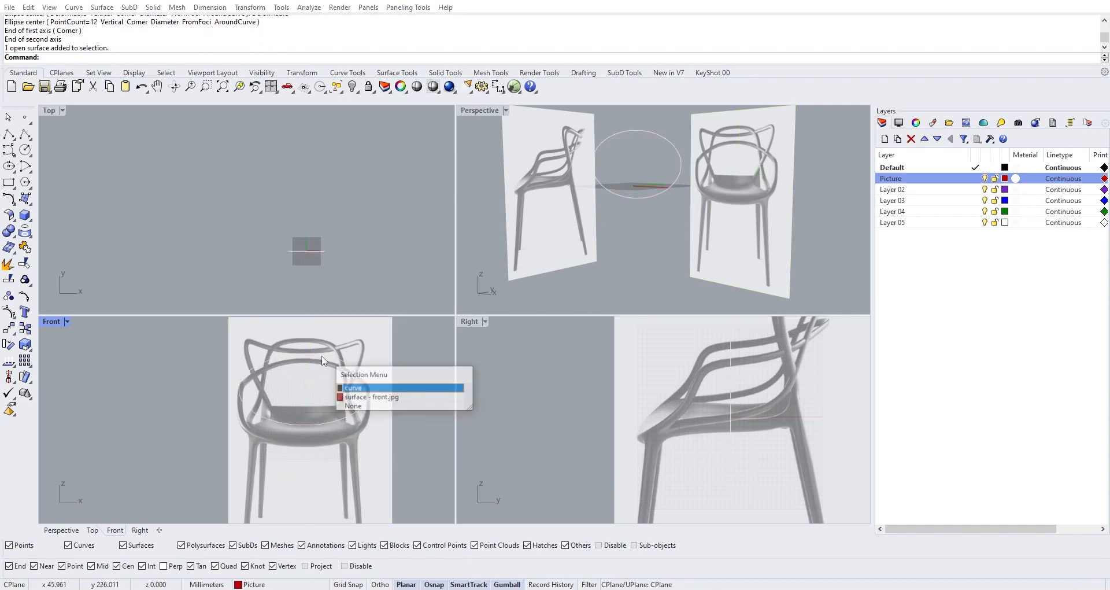
pyautogui.click(356, 389)
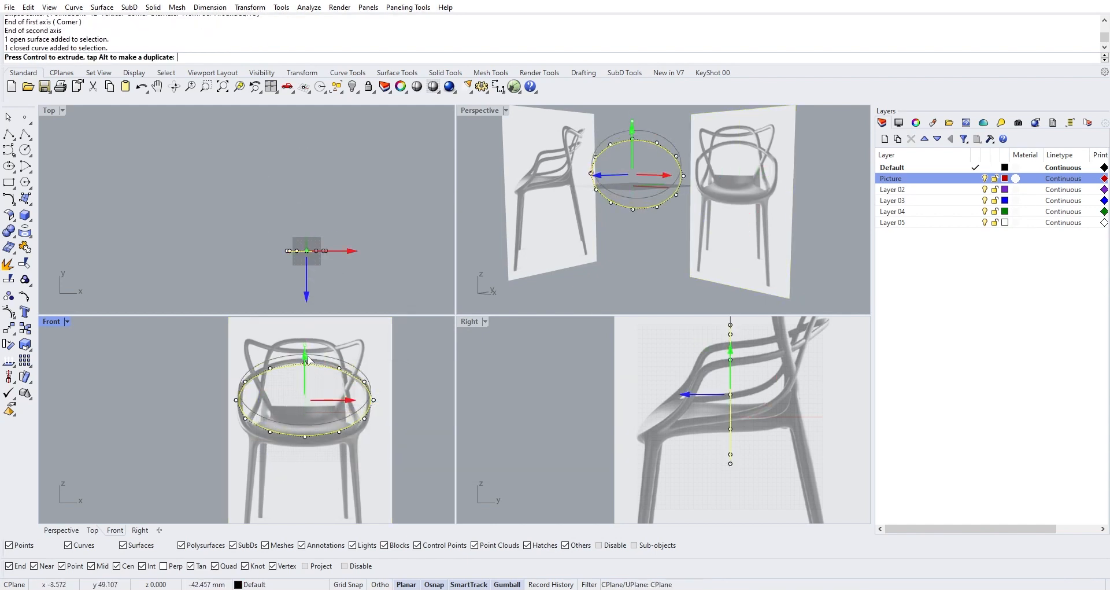
pyautogui.moveTo(305, 432); pyautogui.dragTo(305, 438)
pyautogui.moveTo(308, 353); pyautogui.dragTo(309, 359)
pyautogui.scroll(6, 340, 384)
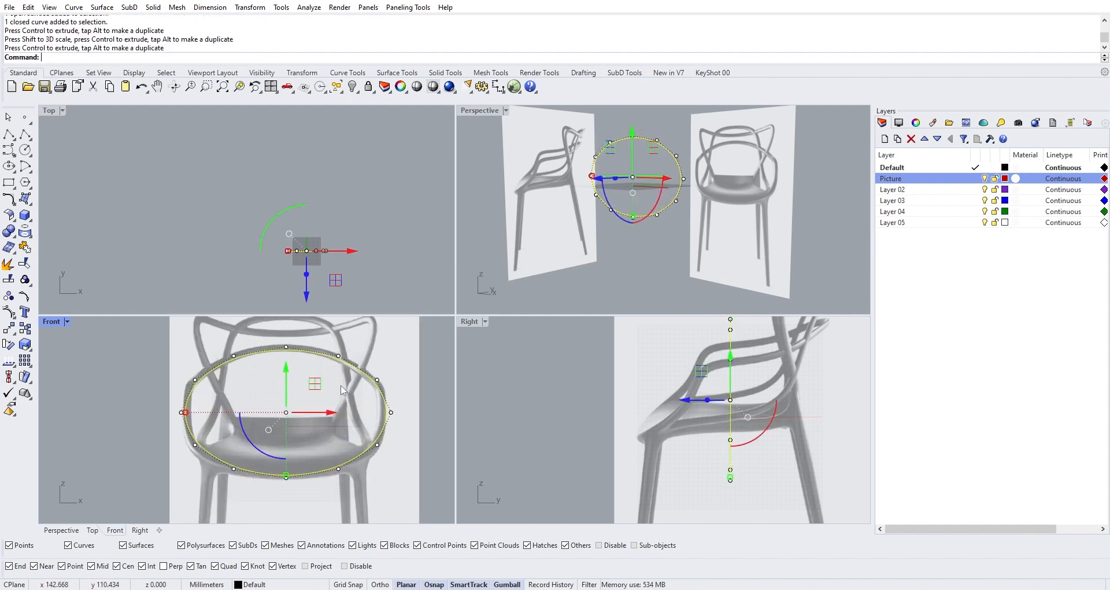
pyautogui.click(404, 418)
pyautogui.click(406, 421)
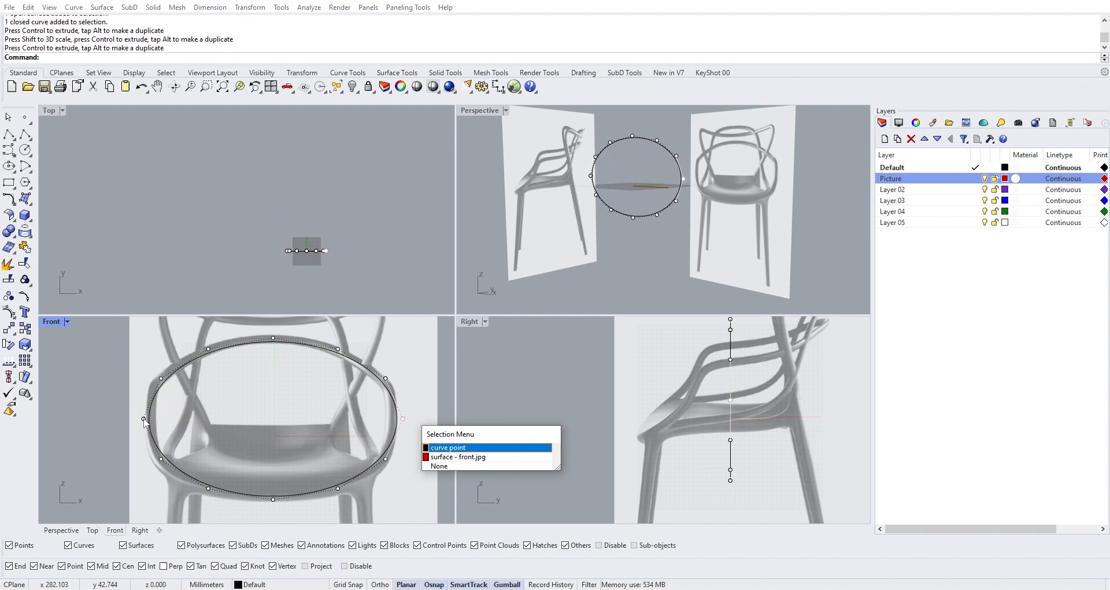
pyautogui.click(488, 449)
pyautogui.scroll(-2, 280, 388)
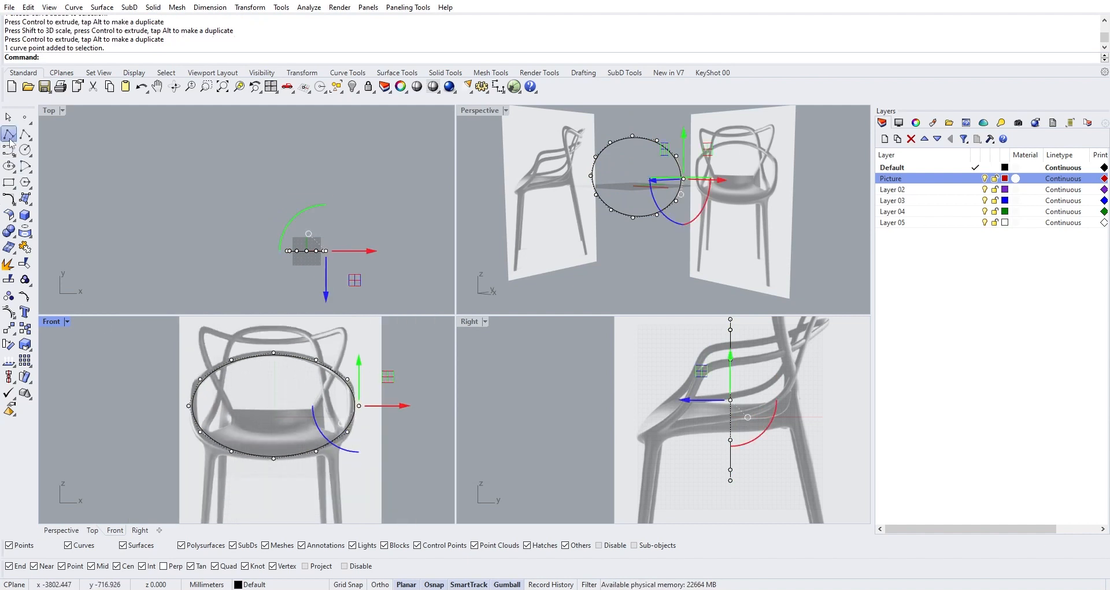
# Draw a vertical line about 639 mm long down from the ellipse's top centre point in the Front view
pyautogui.click(9, 134)
pyautogui.click(274, 353)
pyautogui.scroll(-3, 273, 370)
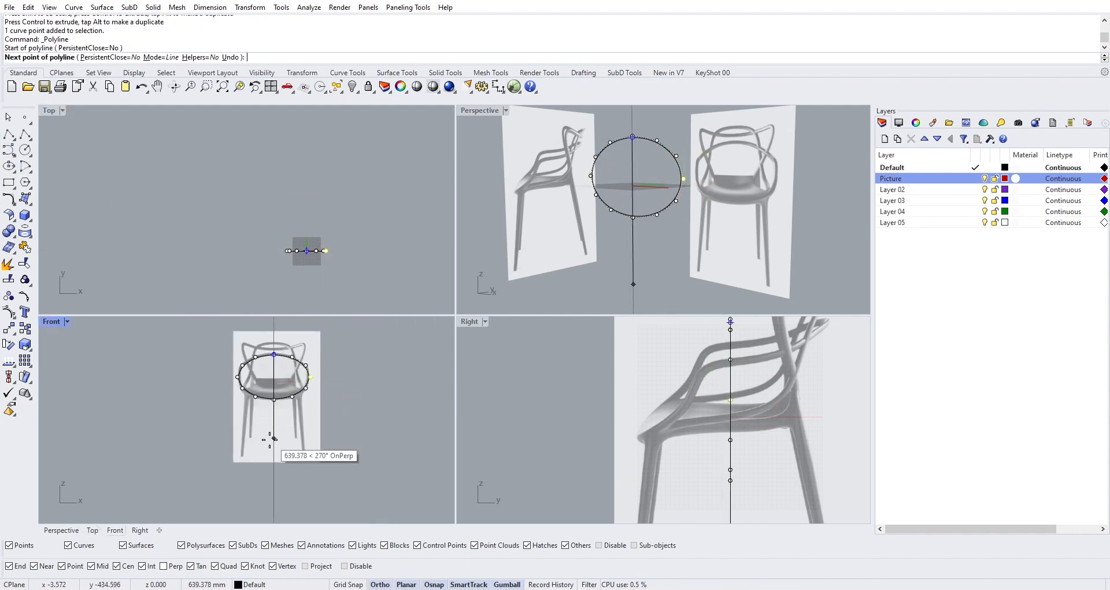
pyautogui.click(274, 438)
pyautogui.rightClick(274, 439)
# Trim away the left half of the ellipse, using the vertical line as the cutting object
pyautogui.click(274, 431)
pyautogui.click(324, 461)
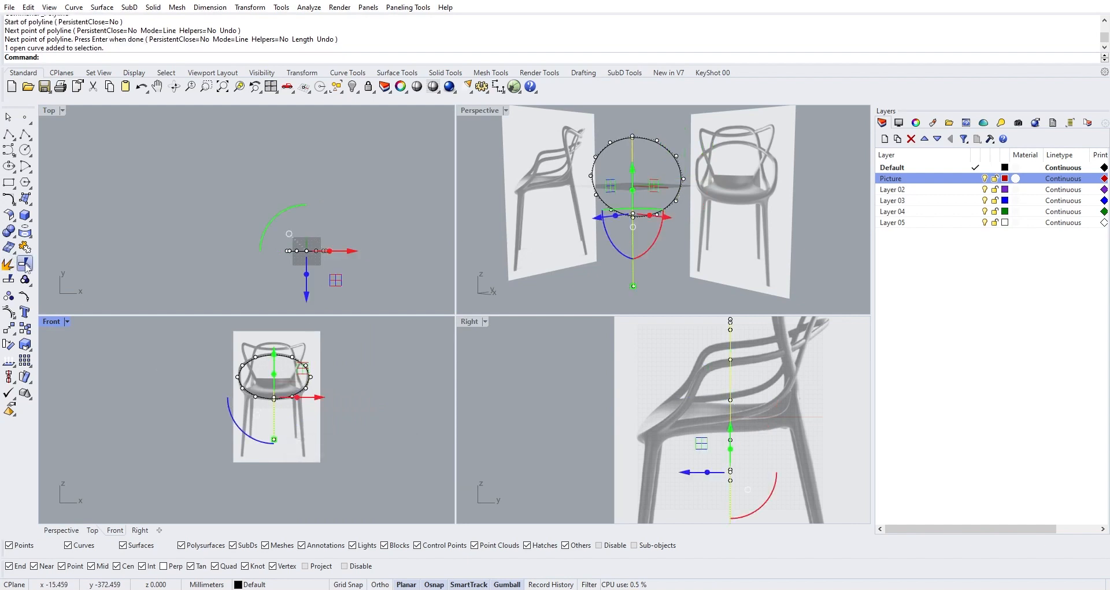
pyautogui.click(25, 264)
pyautogui.scroll(2, 279, 407)
pyautogui.click(248, 396)
pyautogui.click(347, 422)
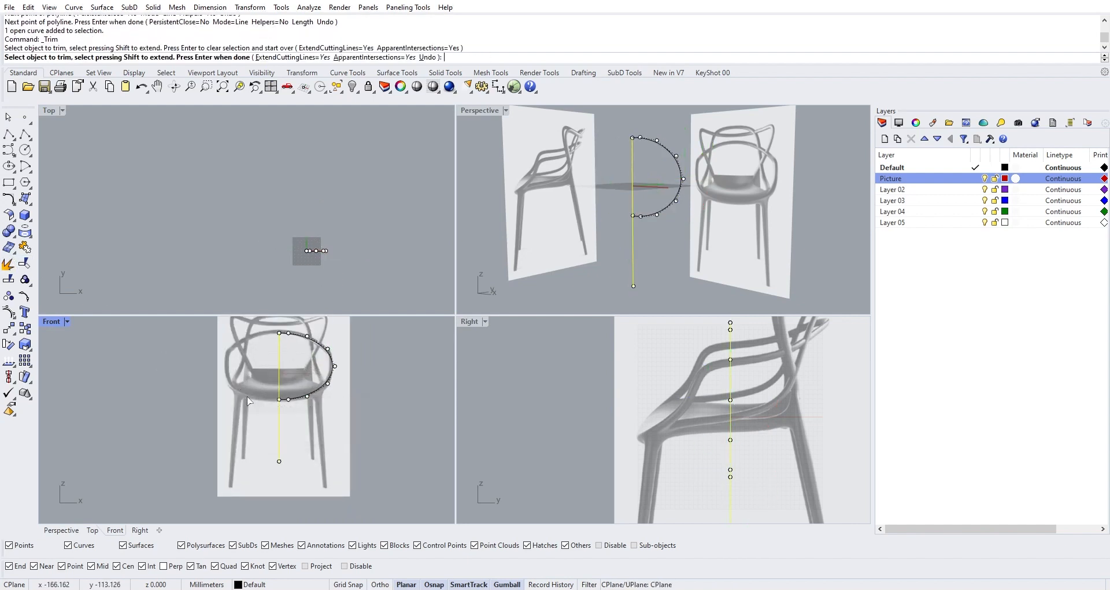
# Lock the Picture layer, finish the trim and delete the vertical cutting line
pyautogui.click(995, 178)
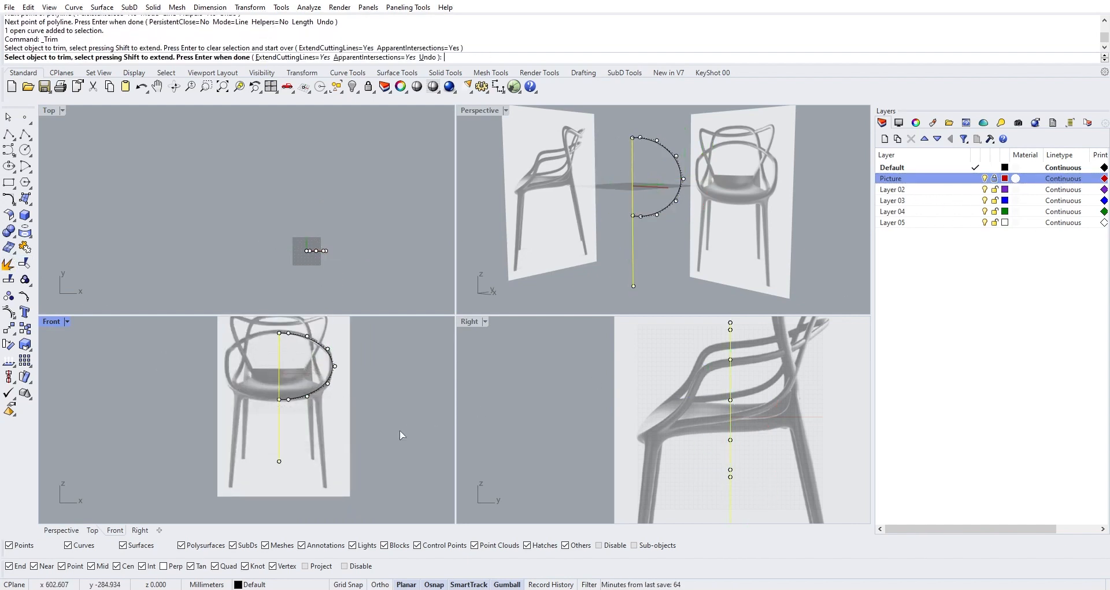
pyautogui.moveTo(293, 377); pyautogui.dragTo(296, 414, button='right')
pyautogui.rightClick(283, 403)
pyautogui.press('Escape')
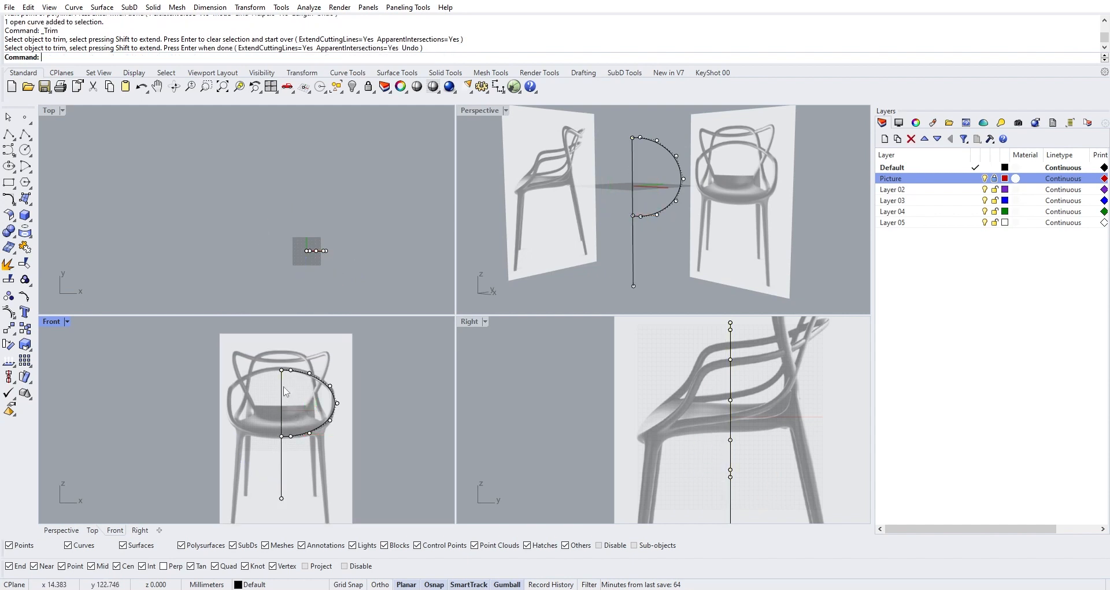
pyautogui.click(282, 389)
pyautogui.click(292, 393)
pyautogui.press('Delete')
pyautogui.scroll(3, 292, 385)
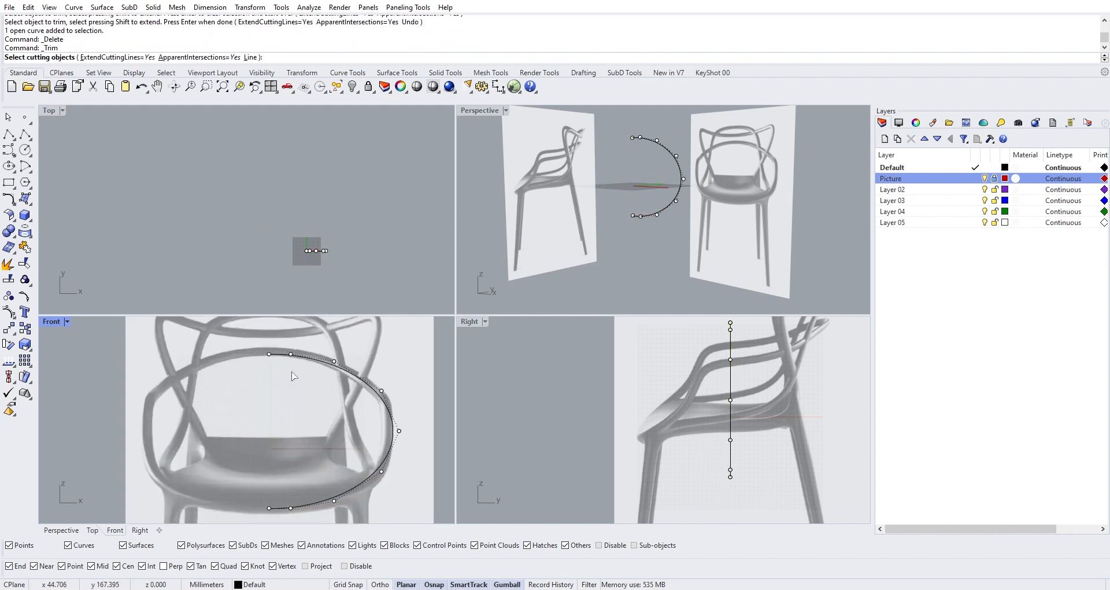
pyautogui.hotkey('ctrl', 't')
pyautogui.scroll(-1, 295, 418)
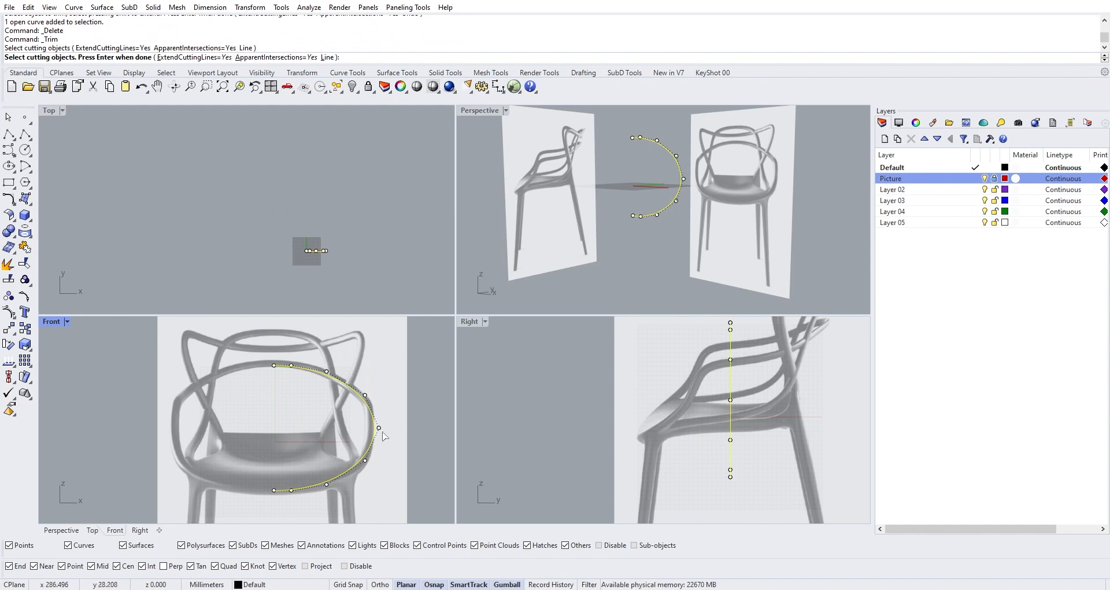
pyautogui.scroll(-1, 384, 436)
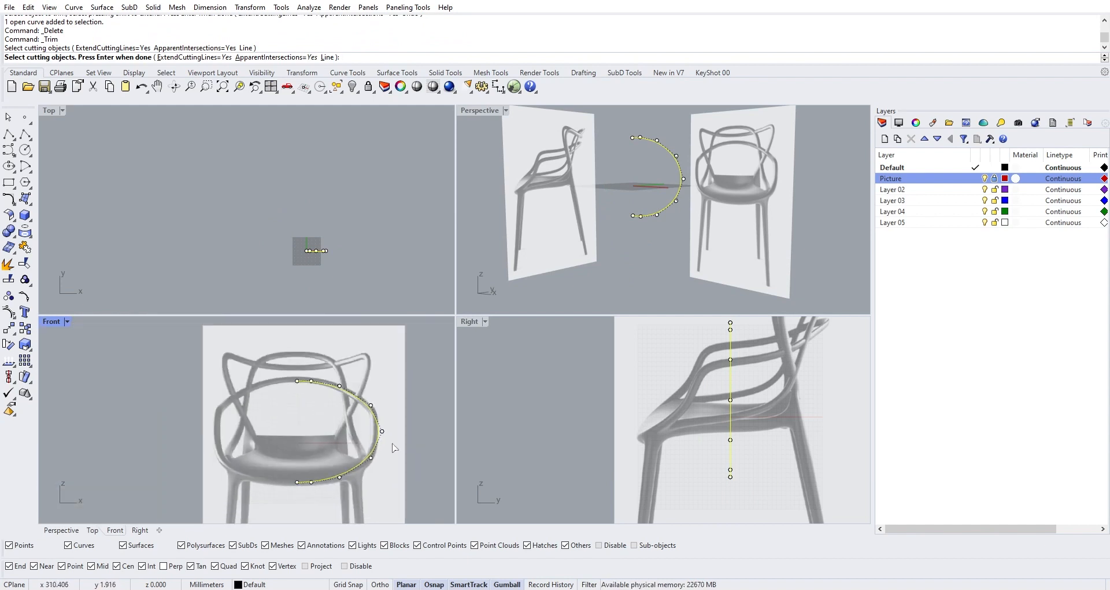
pyautogui.click(950, 167)
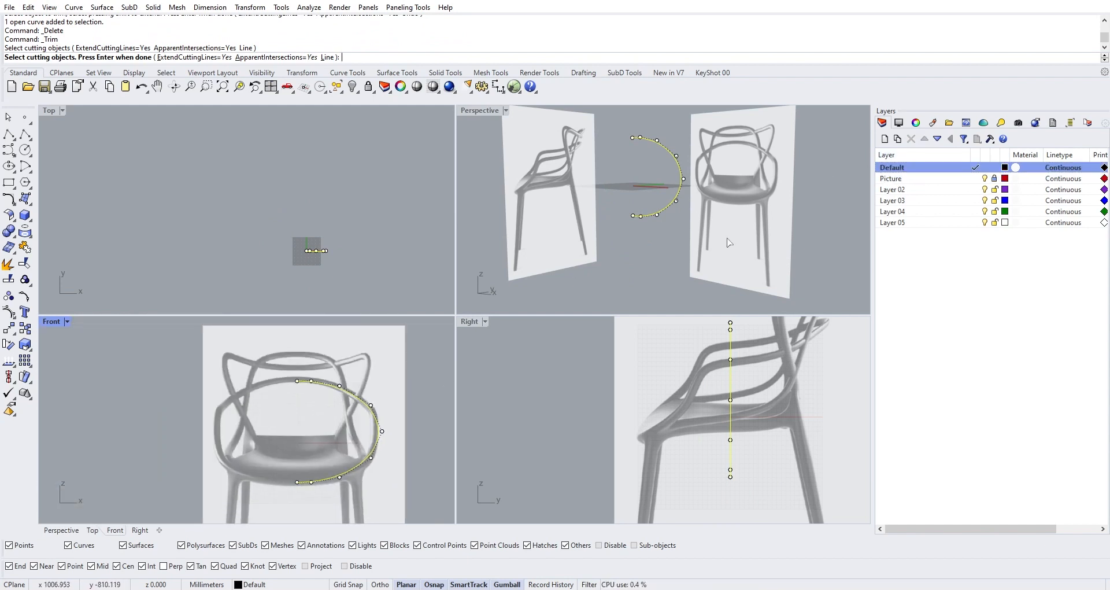
pyautogui.click(620, 201)
pyautogui.press('Escape')
# Fit the half-ellipse to the armrest in the Front view by moving its outermost control point inward and the two neighbouring points outward
pyautogui.click(405, 472)
pyautogui.click(380, 433)
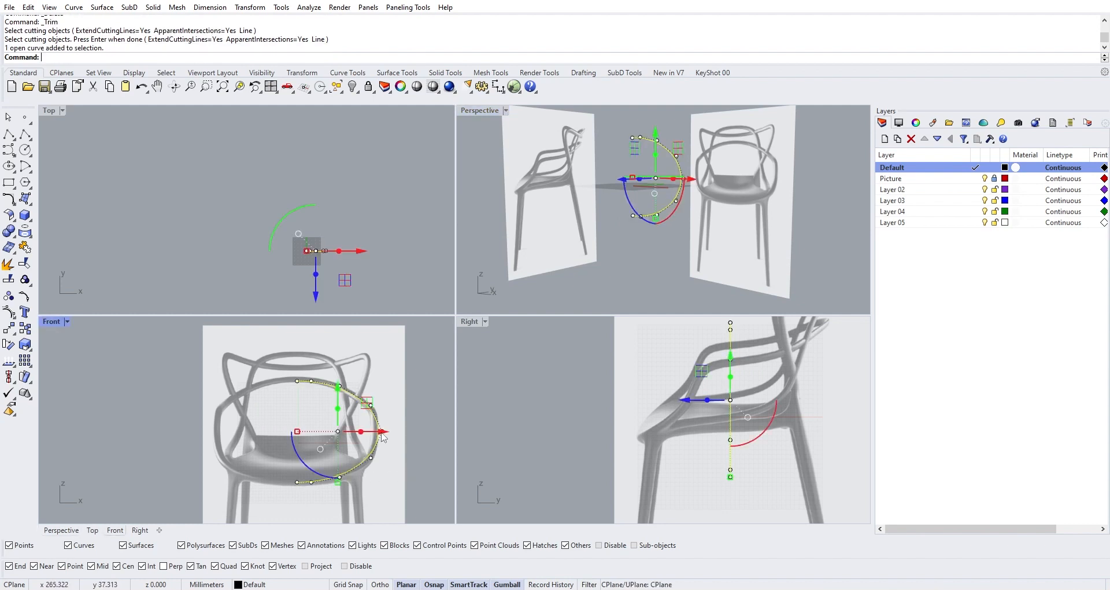
pyautogui.scroll(6, 379, 447)
pyautogui.click(365, 467)
pyautogui.click(386, 418)
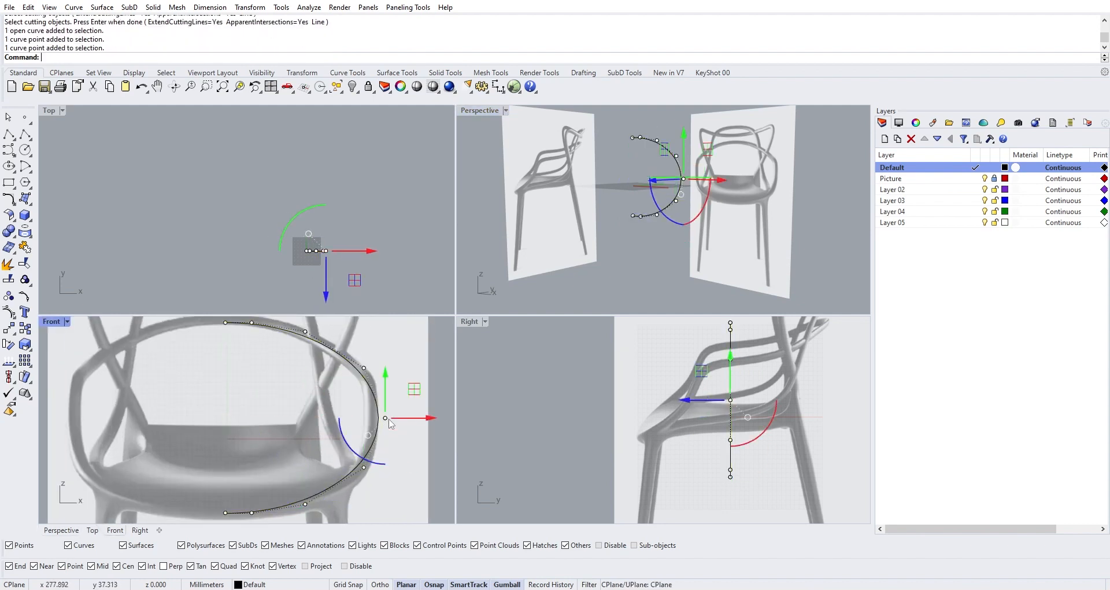
pyautogui.moveTo(409, 418)
pyautogui.mouseDown()
pyautogui.moveTo(397, 425)
pyautogui.moveTo(417, 419)
pyautogui.mouseUp()
pyautogui.click(364, 367)
pyautogui.keyDown('shift'); pyautogui.click(364, 468); pyautogui.keyUp('shift')
pyautogui.click(430, 483)
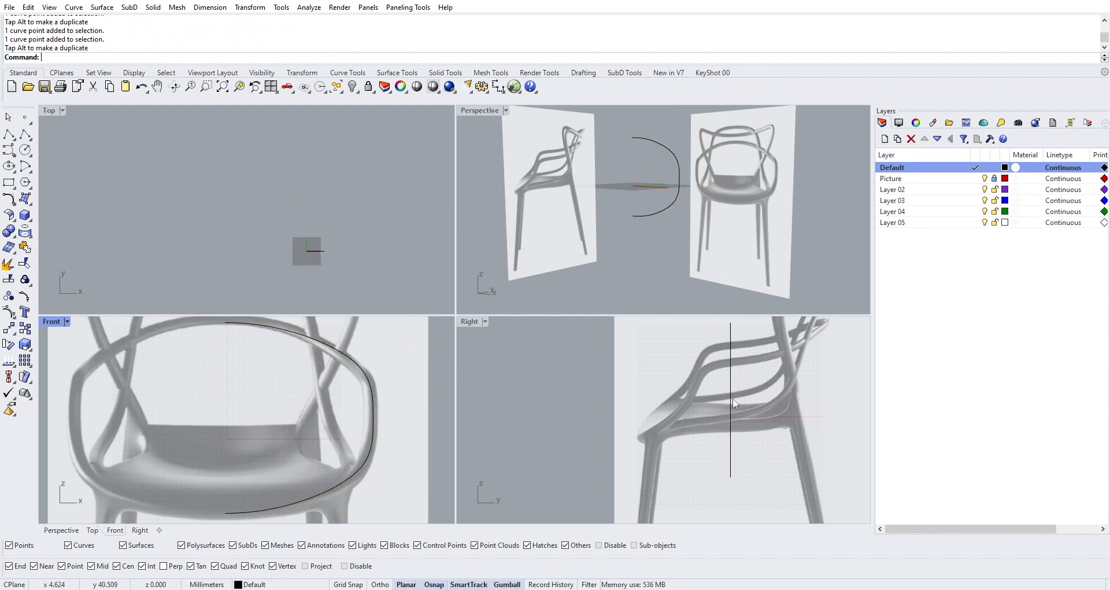
# In the Right view, move the curve's two uppermost control points back to the rear end of the backrest tube
pyautogui.click(733, 398)
pyautogui.click(730, 381)
pyautogui.moveTo(742, 372); pyautogui.dragTo(696, 450, button='right')
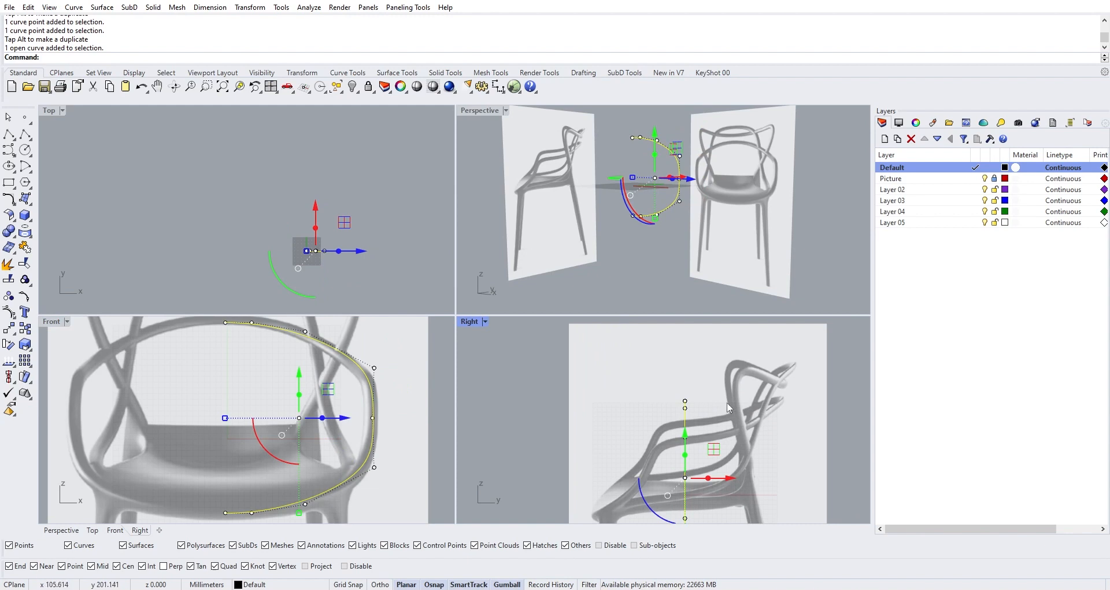
pyautogui.scroll(2, 686, 404)
pyautogui.scroll(-2, 733, 410)
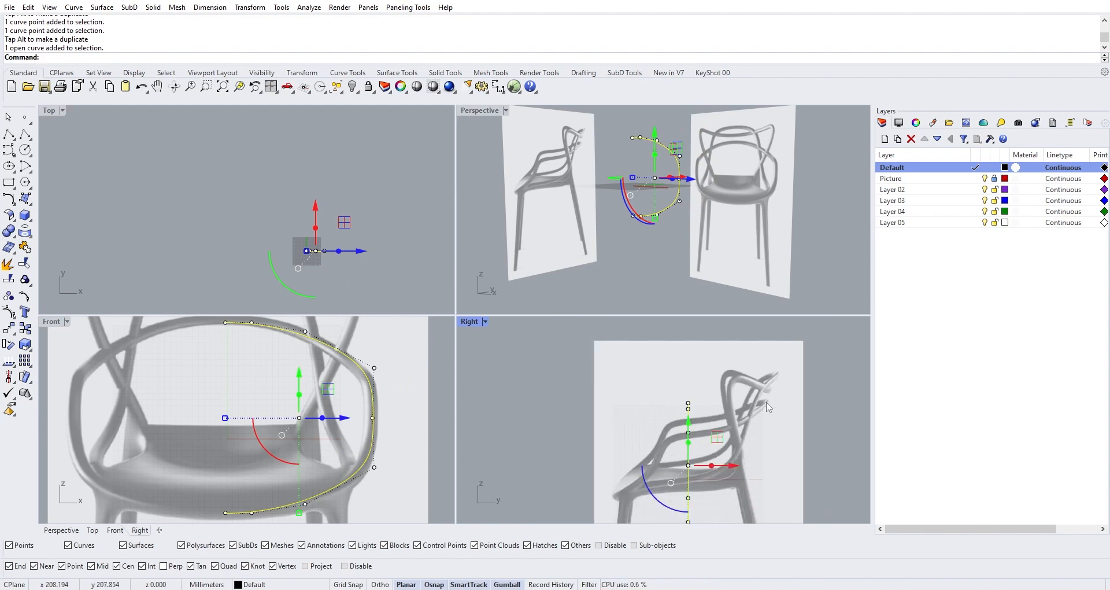
pyautogui.scroll(-2, 389, 471)
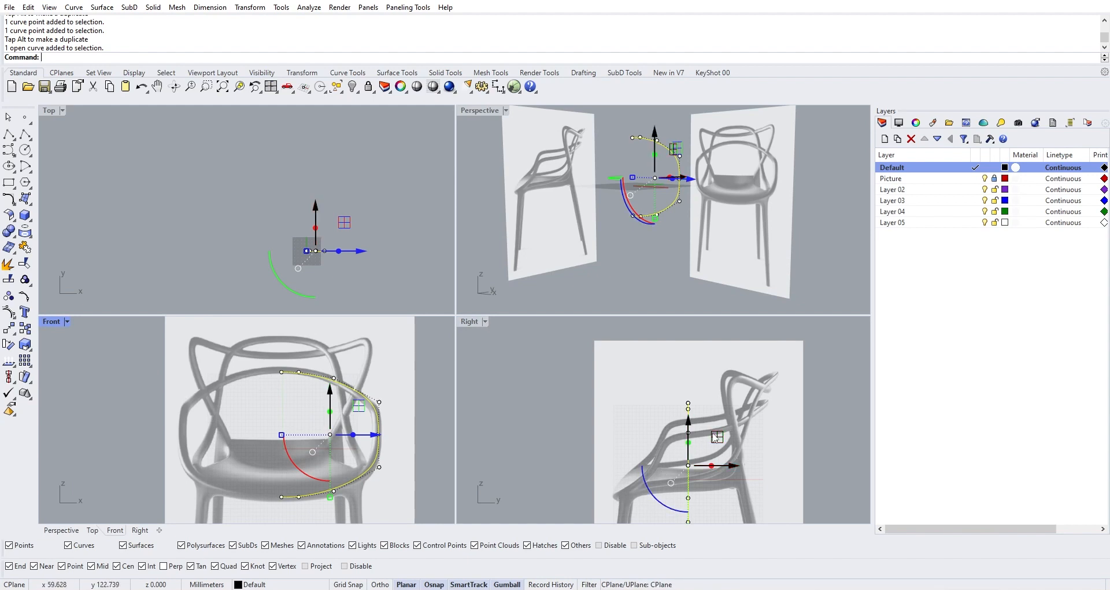
pyautogui.scroll(2, 701, 437)
pyautogui.click(677, 376)
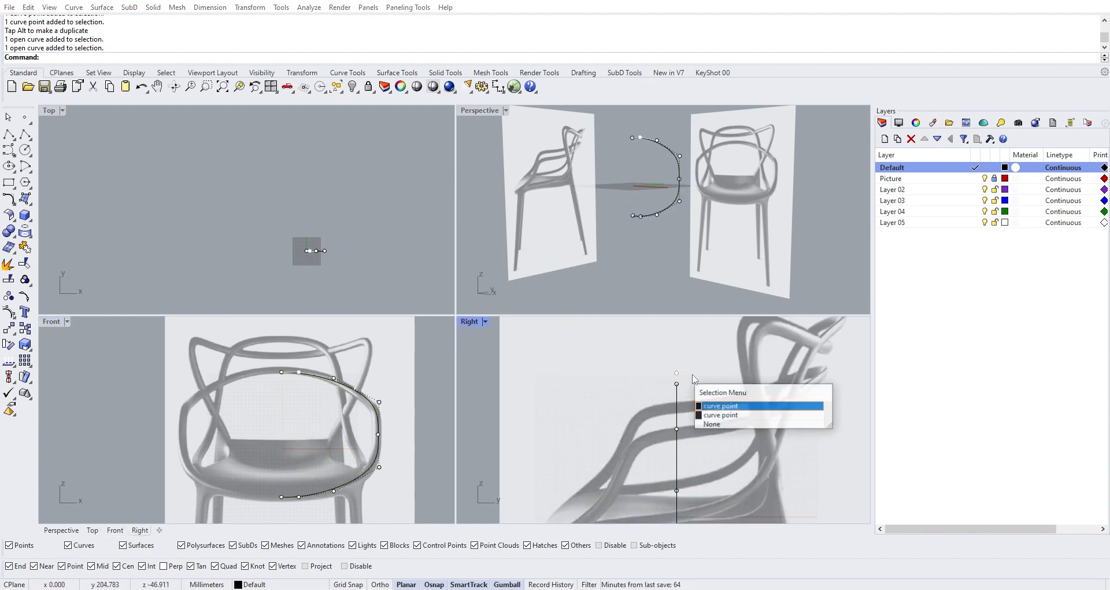
pyautogui.click(722, 404)
pyautogui.moveTo(644, 353); pyautogui.dragTo(713, 386)
pyautogui.moveTo(712, 386); pyautogui.dragTo(627, 386, button='right')
pyautogui.moveTo(636, 375); pyautogui.dragTo(787, 378)
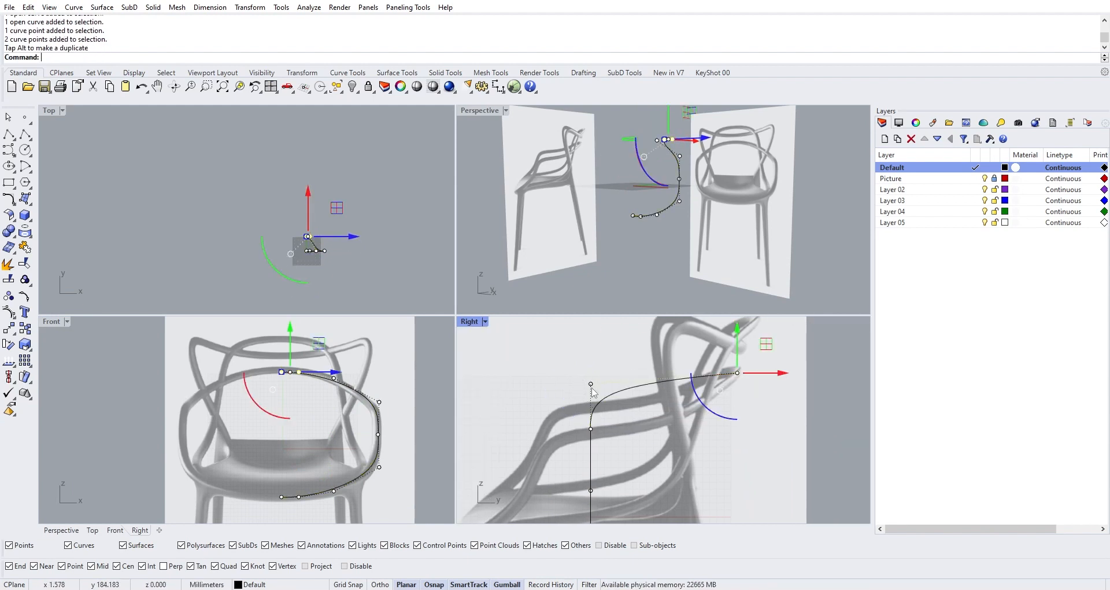
# In the Right view, move the third control point back towards the backrest, and the fourth and middle points forward along the armrest
pyautogui.press('Escape')
pyautogui.click(727, 375)
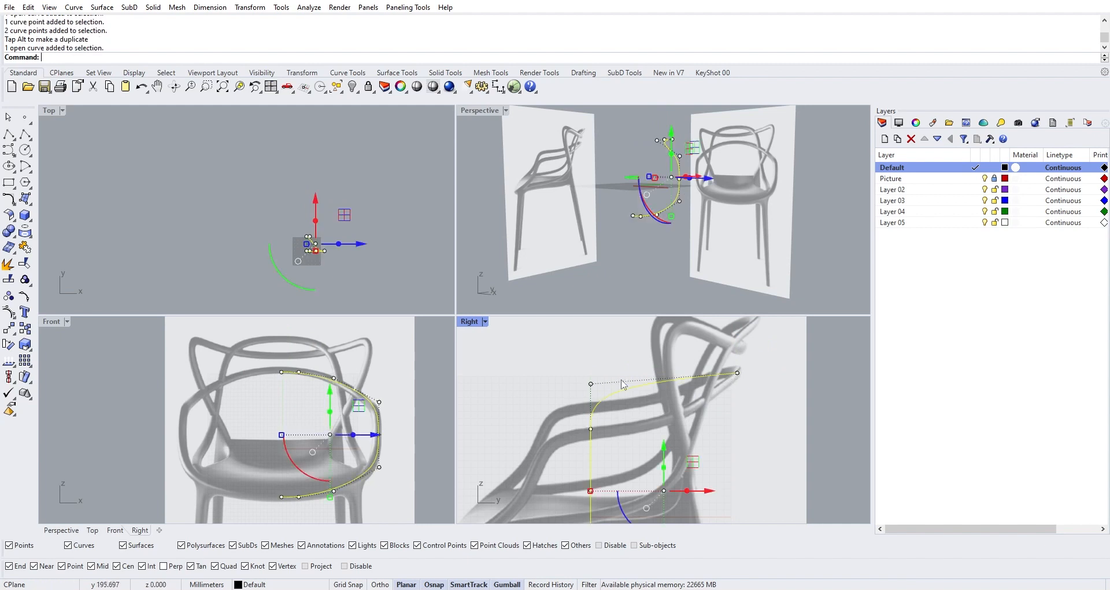
pyautogui.click(593, 385)
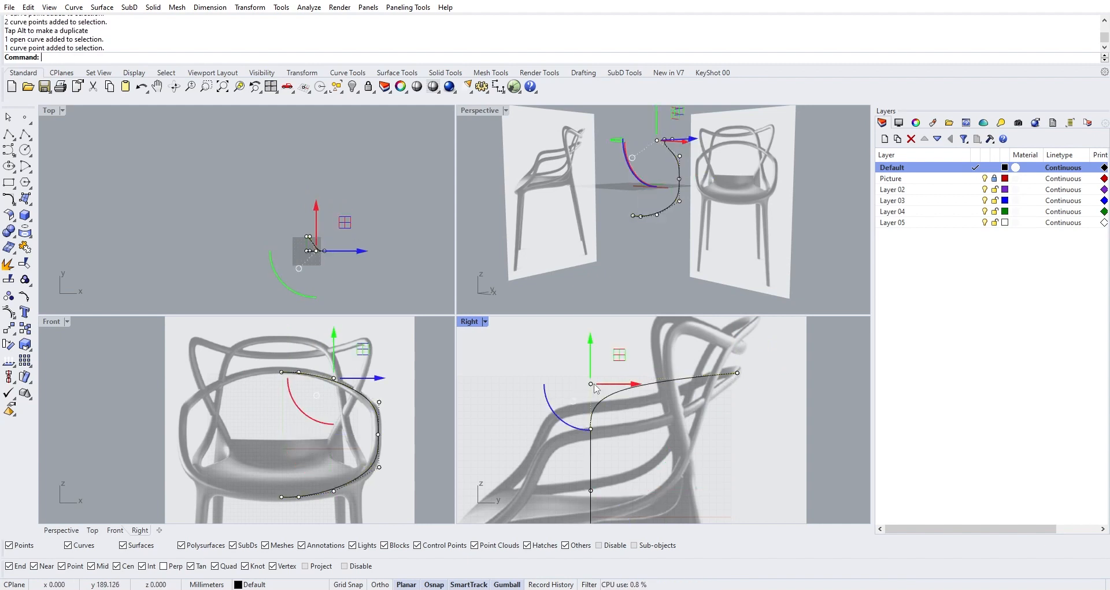
pyautogui.moveTo(628, 391); pyautogui.dragTo(778, 415)
pyautogui.click(592, 430)
pyautogui.moveTo(634, 431)
pyautogui.mouseDown()
pyautogui.moveTo(596, 433)
pyautogui.moveTo(614, 432)
pyautogui.mouseUp()
pyautogui.click(590, 490)
pyautogui.moveTo(600, 497); pyautogui.dragTo(628, 439, button='right')
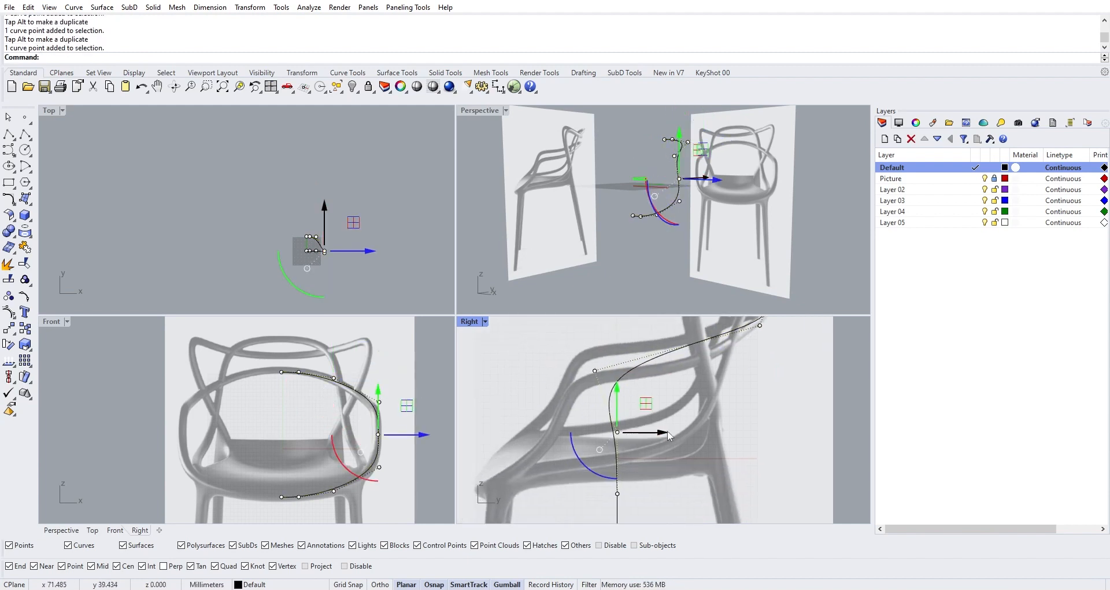
pyautogui.moveTo(668, 435); pyautogui.dragTo(607, 437)
# In the Right view, move the curve's three lowest control points and the point above them forward to the seat's front edge
pyautogui.scroll(-4, 625, 493)
pyautogui.moveTo(626, 491); pyautogui.dragTo(620, 441, button='right')
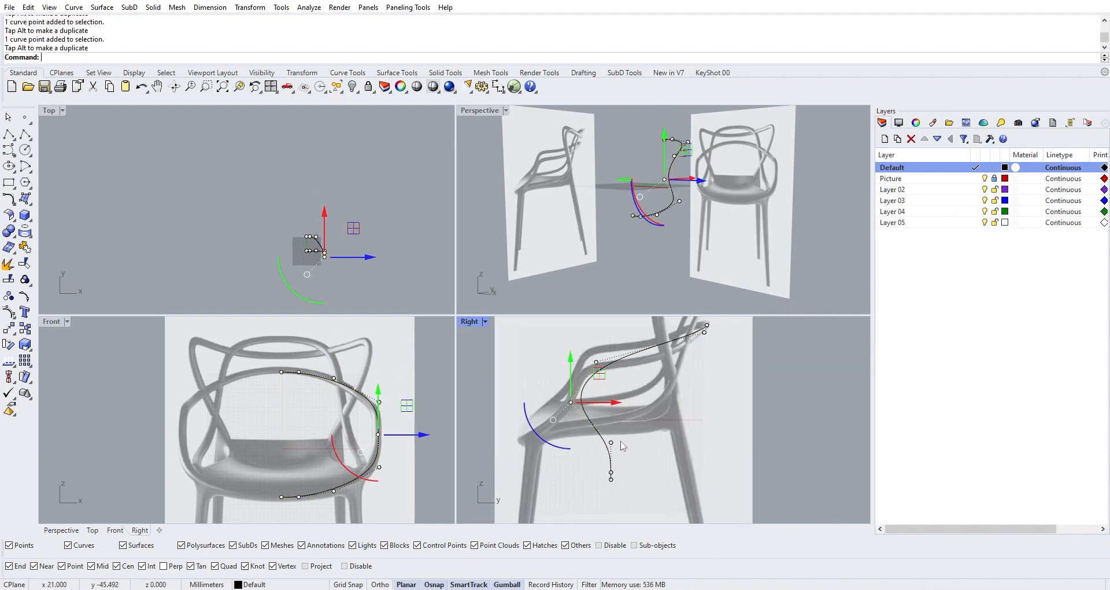
pyautogui.moveTo(580, 454); pyautogui.dragTo(546, 488)
pyautogui.moveTo(556, 491); pyautogui.dragTo(573, 479)
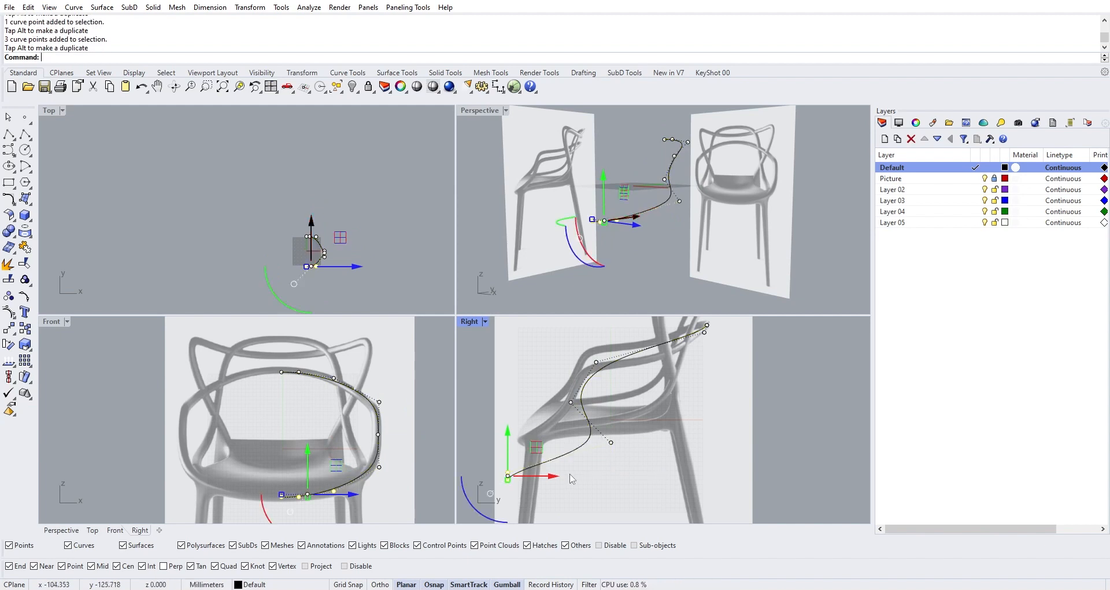
pyautogui.moveTo(643, 455); pyautogui.dragTo(590, 442)
pyautogui.moveTo(662, 446); pyautogui.dragTo(580, 456)
pyautogui.scroll(-6, 659, 480)
pyautogui.press('Escape')
pyautogui.press('Escape')
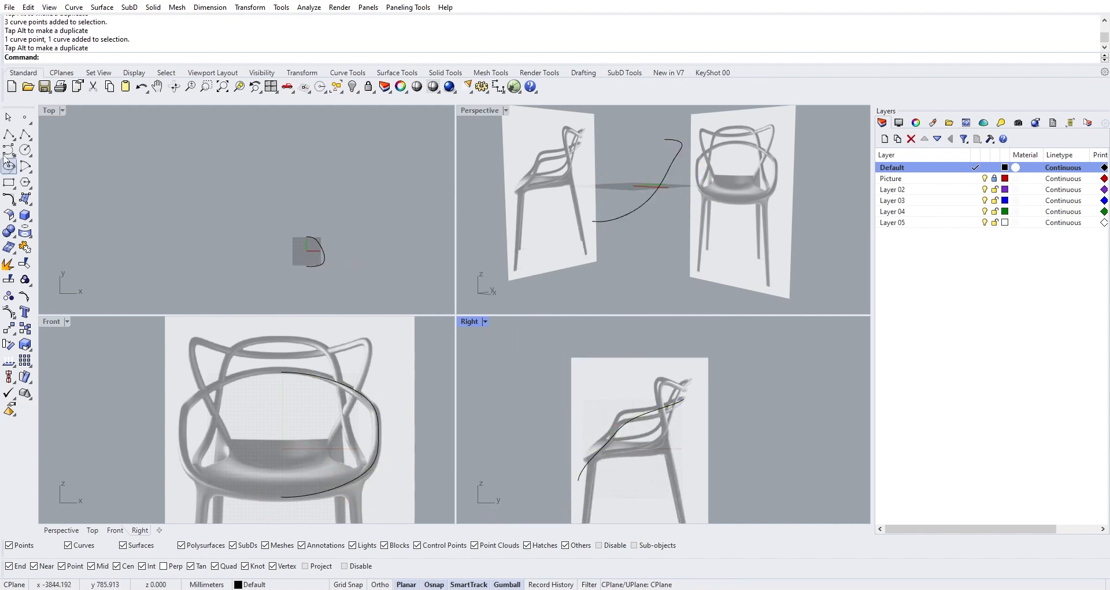
# Draw a vertical line from seat to backrest height in the Right view and move it back behind the backrest
pyautogui.click(9, 135)
pyautogui.click(644, 458)
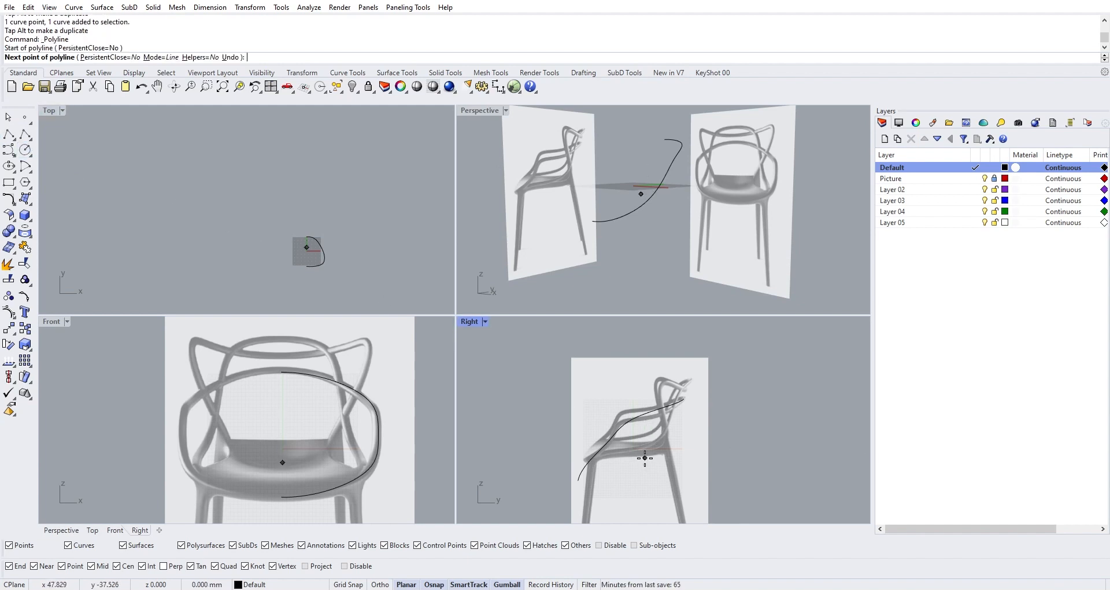
pyautogui.press('shift')
pyautogui.click(640, 377)
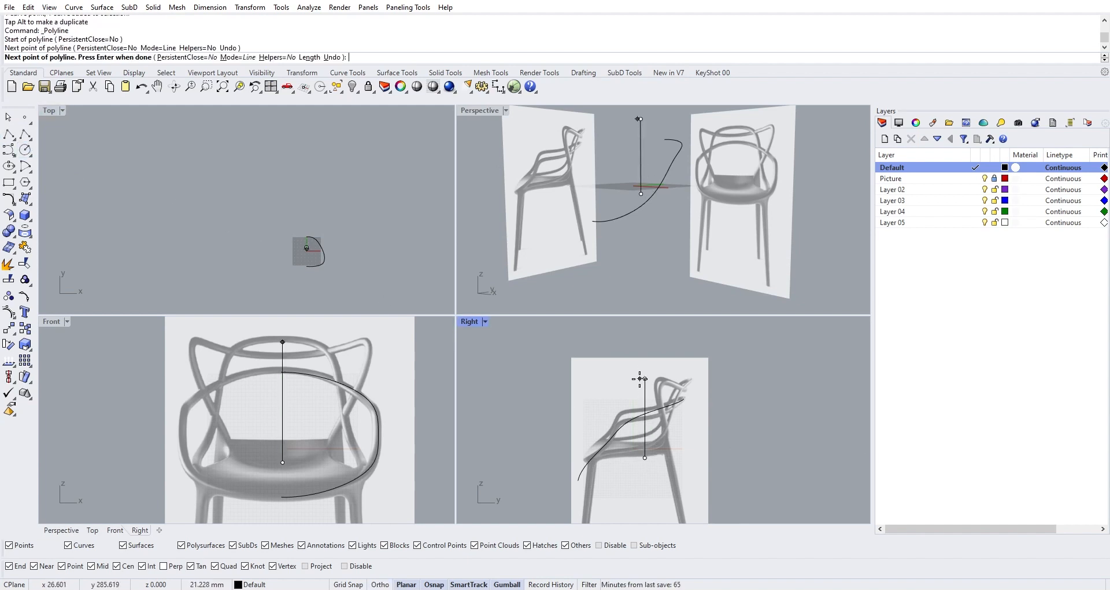
pyautogui.press('Return')
pyautogui.click(741, 416)
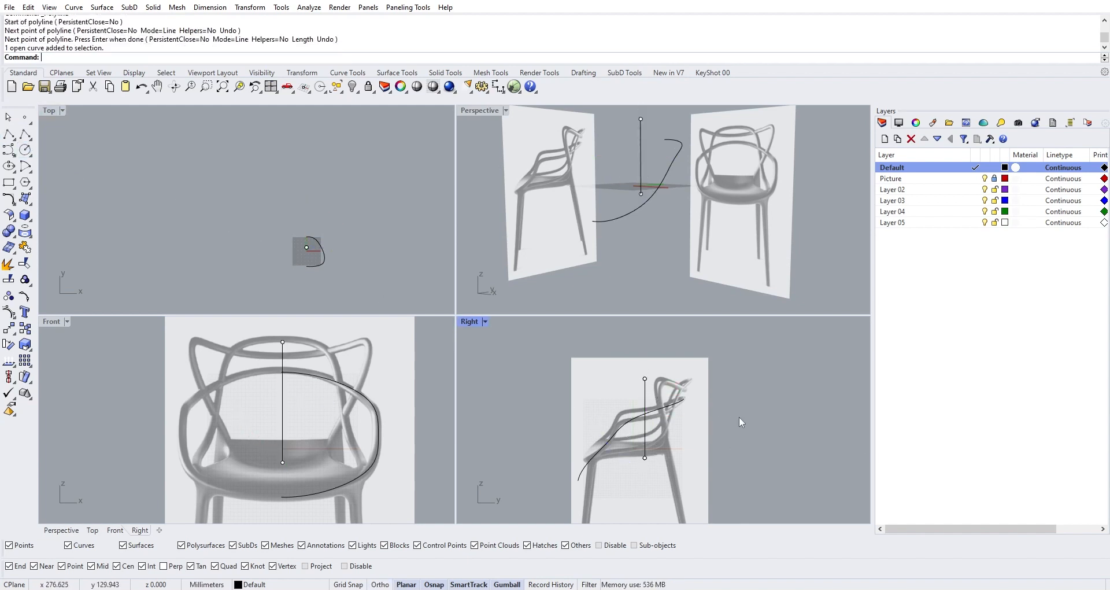
pyautogui.click(645, 429)
pyautogui.moveTo(692, 418); pyautogui.dragTo(736, 418)
# Compare the vertical line with the chair pictures in the Front and Right views and delete it
pyautogui.scroll(-2, 257, 436)
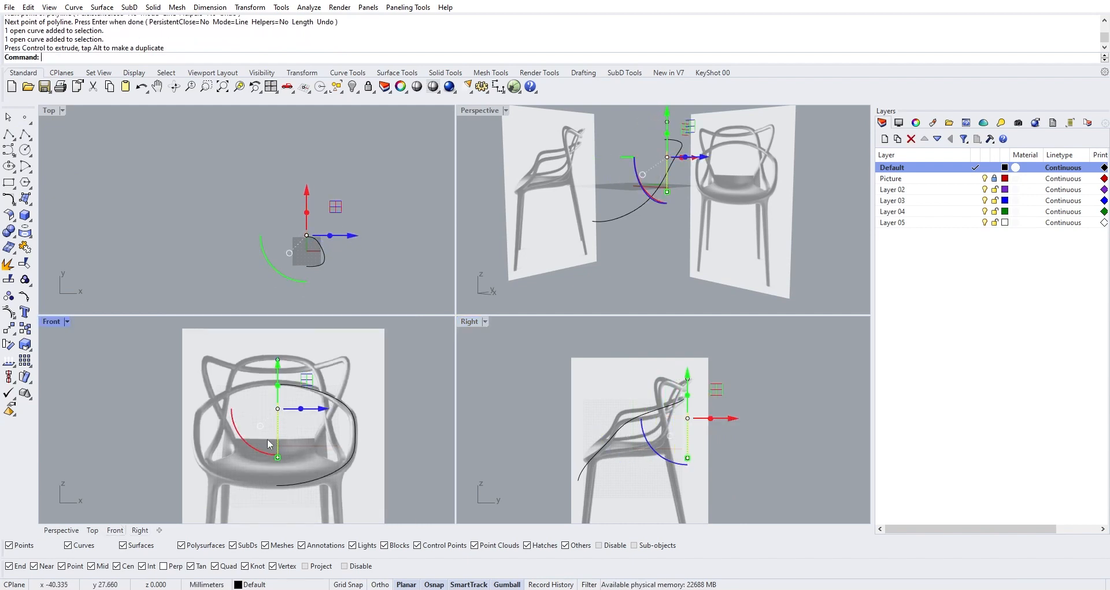
pyautogui.scroll(2, 283, 446)
pyautogui.scroll(-2, 306, 399)
pyautogui.scroll(-1, 283, 430)
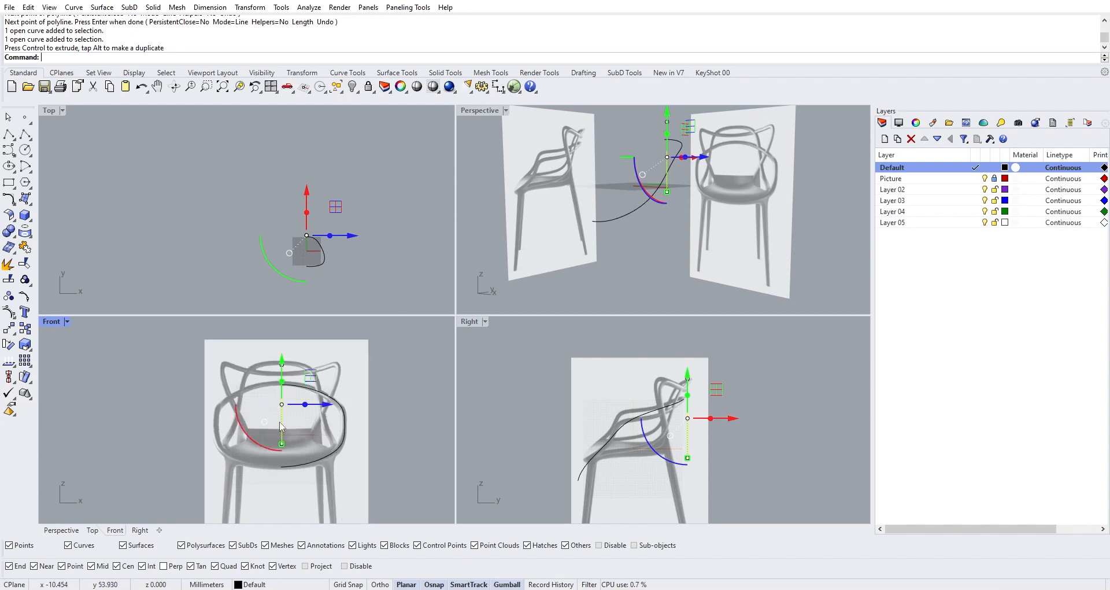
pyautogui.scroll(2, 298, 399)
pyautogui.press('Escape')
pyautogui.scroll(3, 677, 415)
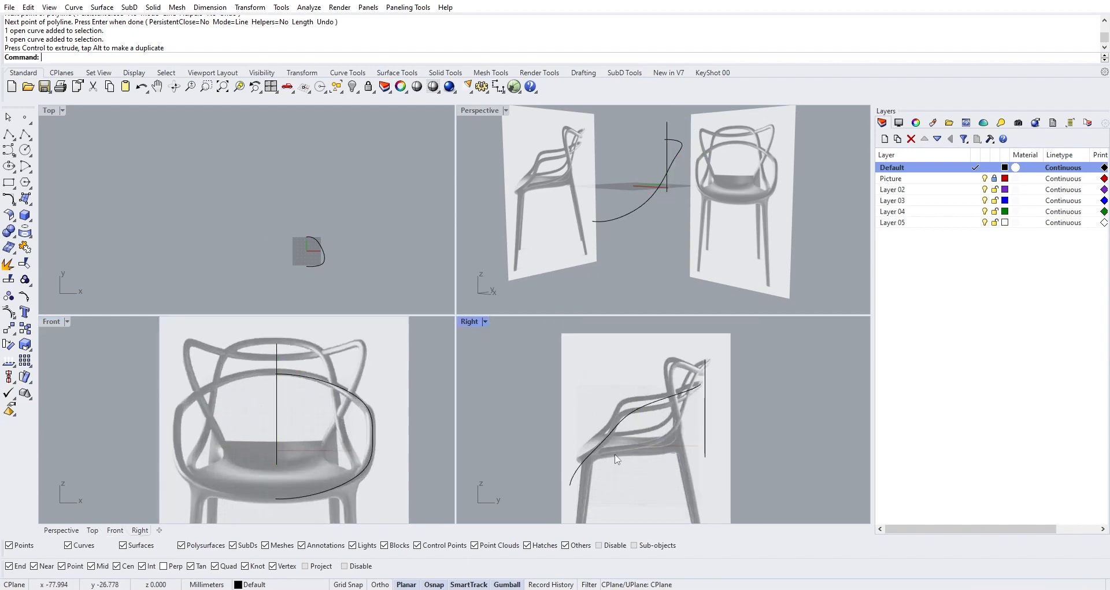
pyautogui.scroll(-1, 675, 411)
pyautogui.click(317, 438)
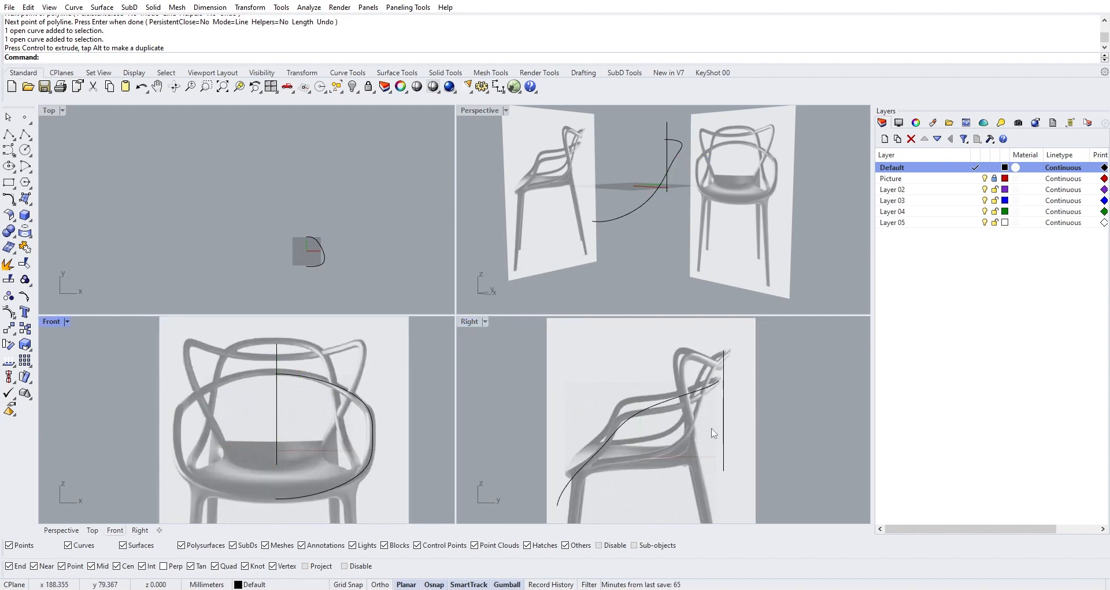
pyautogui.scroll(-2, 663, 420)
pyautogui.scroll(1, 671, 422)
pyautogui.scroll(-2, 656, 431)
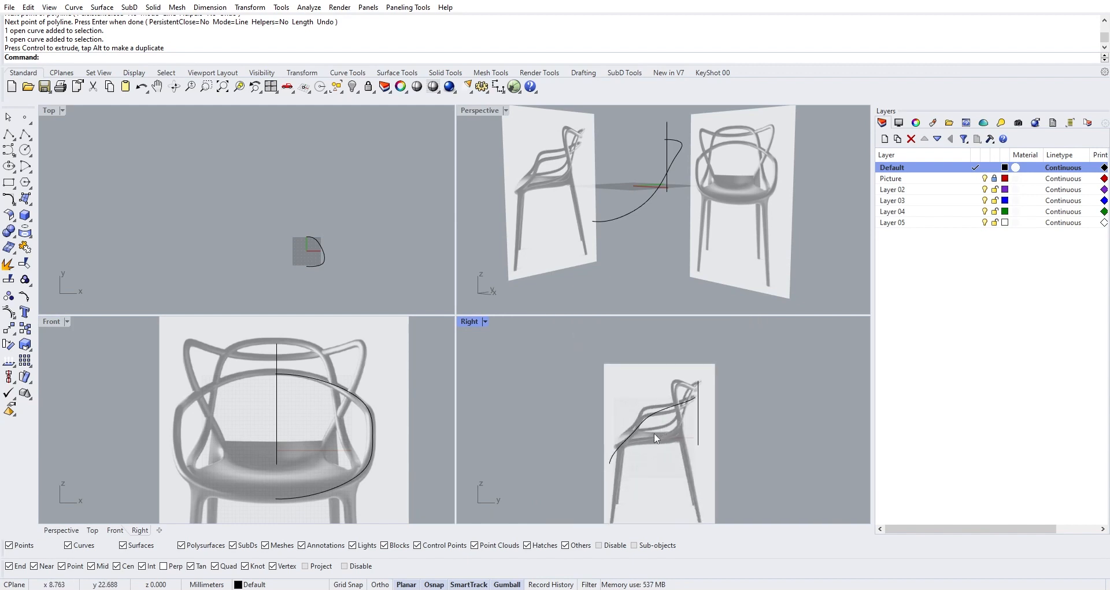
pyautogui.scroll(3, 654, 433)
pyautogui.scroll(-1, 661, 438)
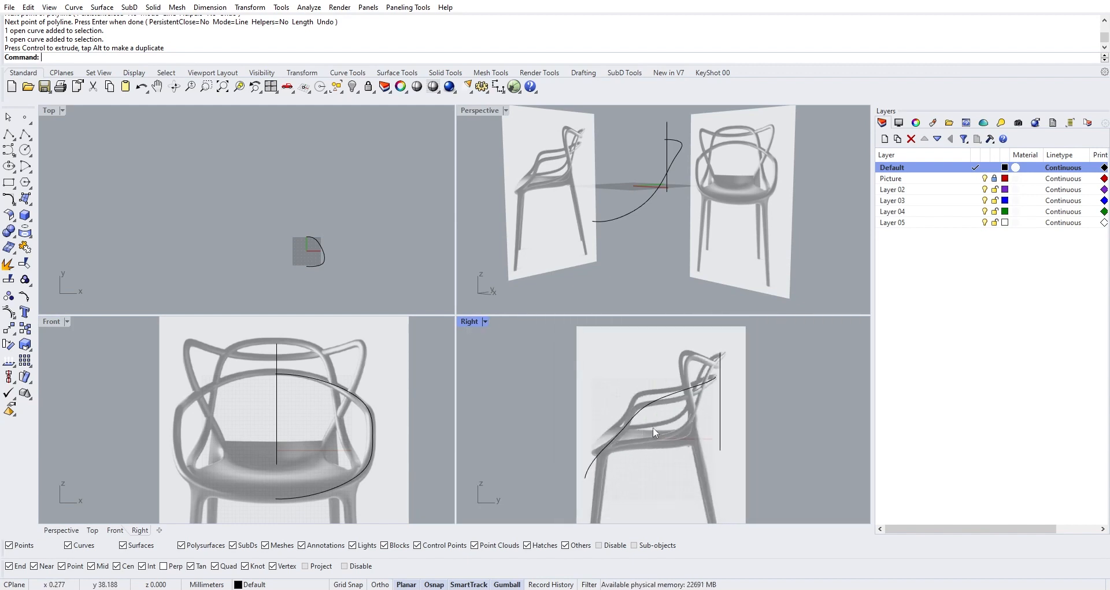
pyautogui.scroll(-1, 653, 432)
pyautogui.scroll(2, 655, 439)
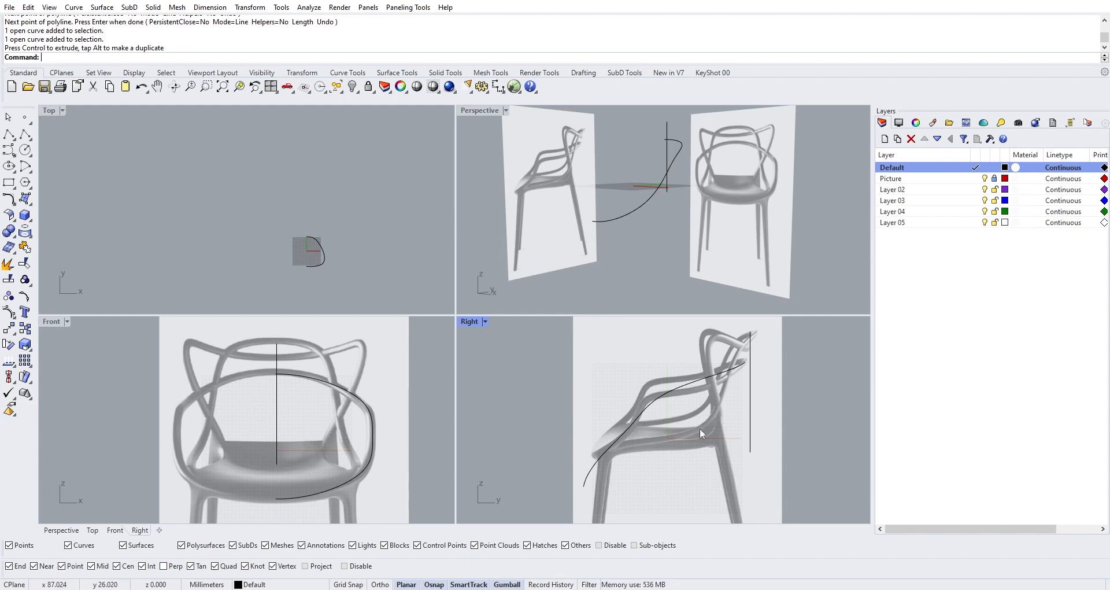
pyautogui.click(750, 430)
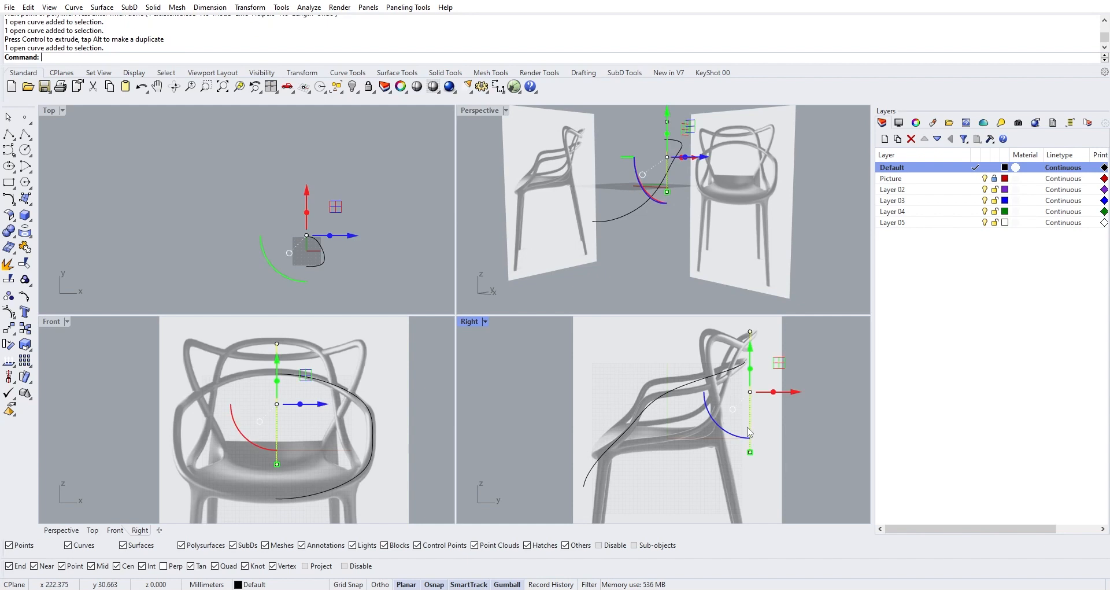
pyautogui.press('Delete')
# In the Right view, move the curve's armrest bend point forward and its middle point backward to follow the armrest tube
pyautogui.click(708, 382)
pyautogui.scroll(3, 697, 382)
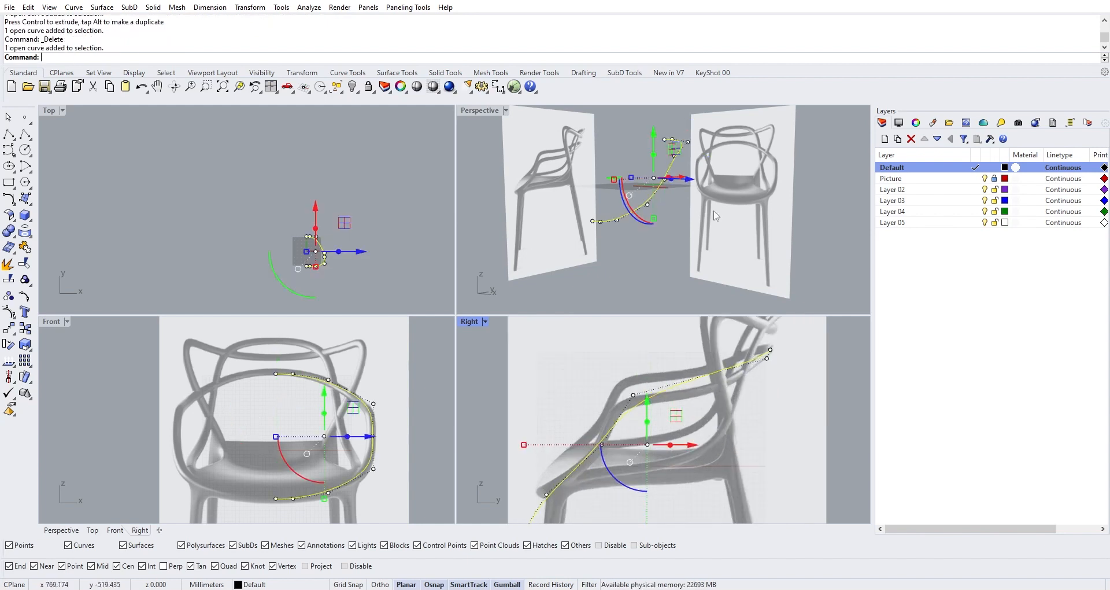
pyautogui.moveTo(716, 215); pyautogui.dragTo(708, 220, button='right')
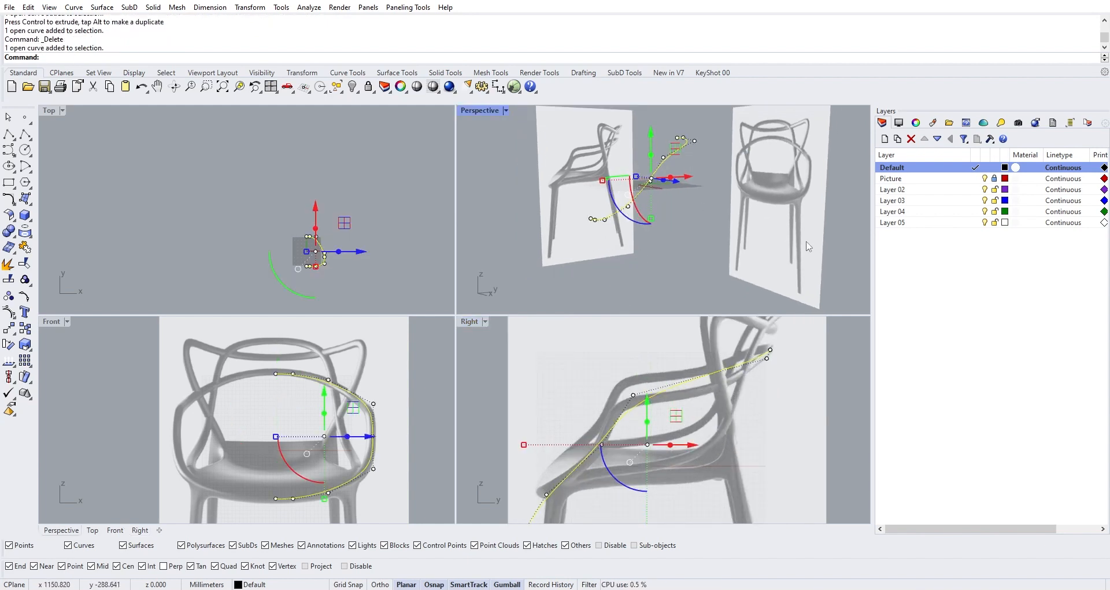
pyautogui.scroll(2, 622, 390)
pyautogui.click(639, 378)
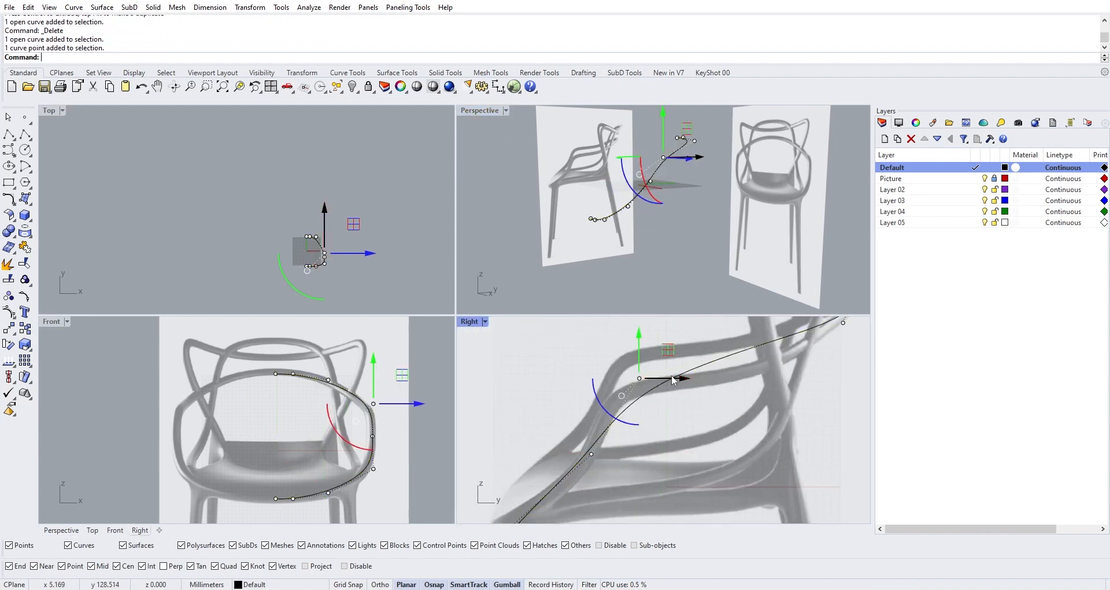
pyautogui.moveTo(674, 378); pyautogui.dragTo(639, 378)
pyautogui.scroll(-2, 631, 415)
pyautogui.moveTo(599, 446); pyautogui.dragTo(621, 447)
pyautogui.scroll(-2, 613, 467)
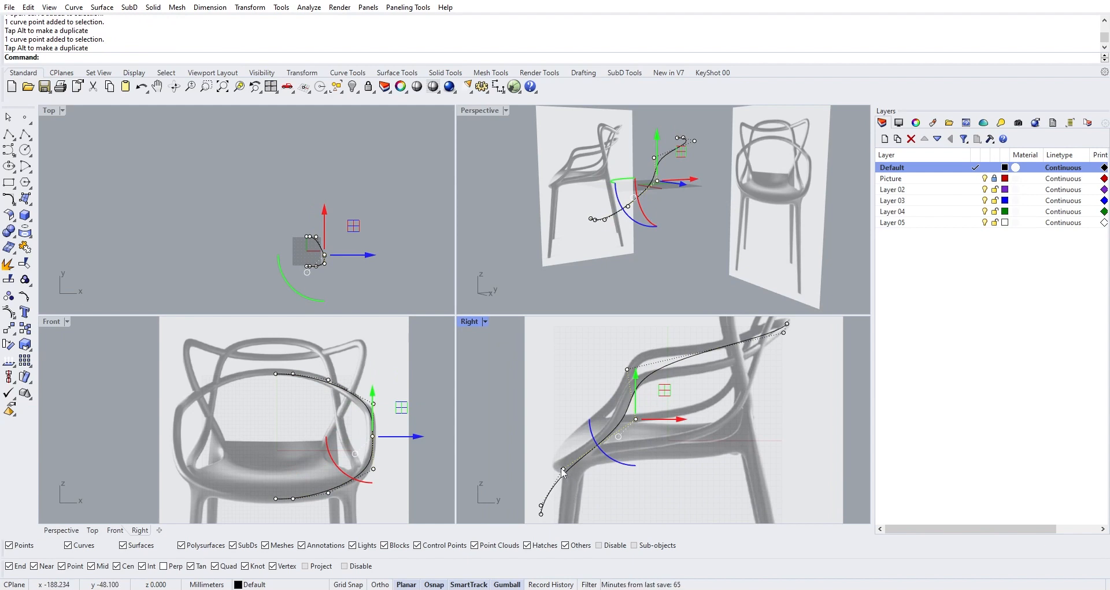
pyautogui.click(564, 469)
pyautogui.moveTo(539, 465); pyautogui.dragTo(551, 415, button='right')
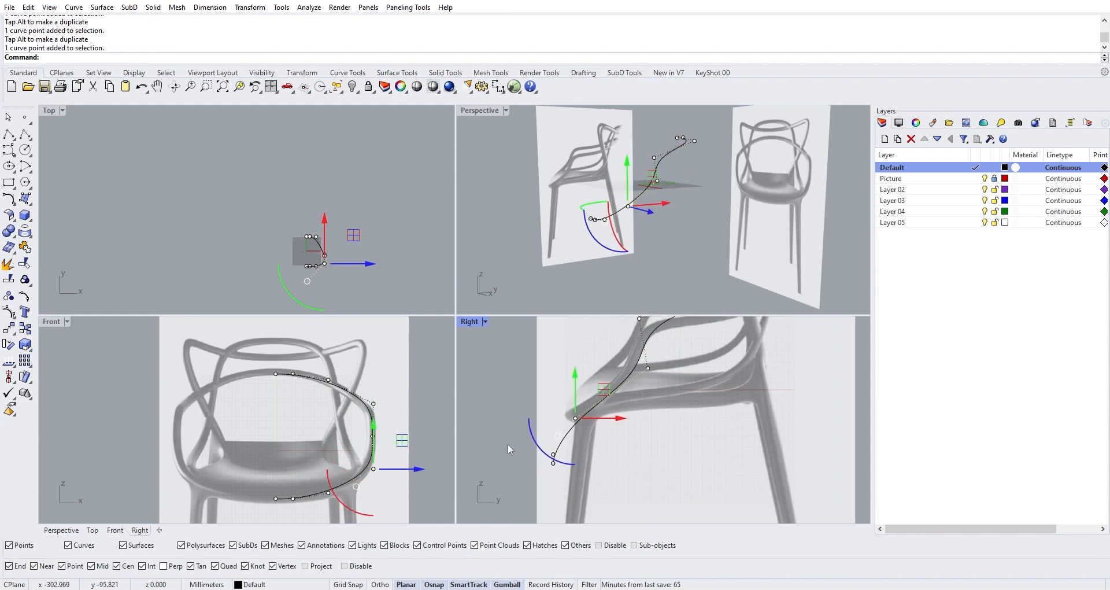
pyautogui.press('Escape')
pyautogui.moveTo(527, 430); pyautogui.dragTo(571, 478)
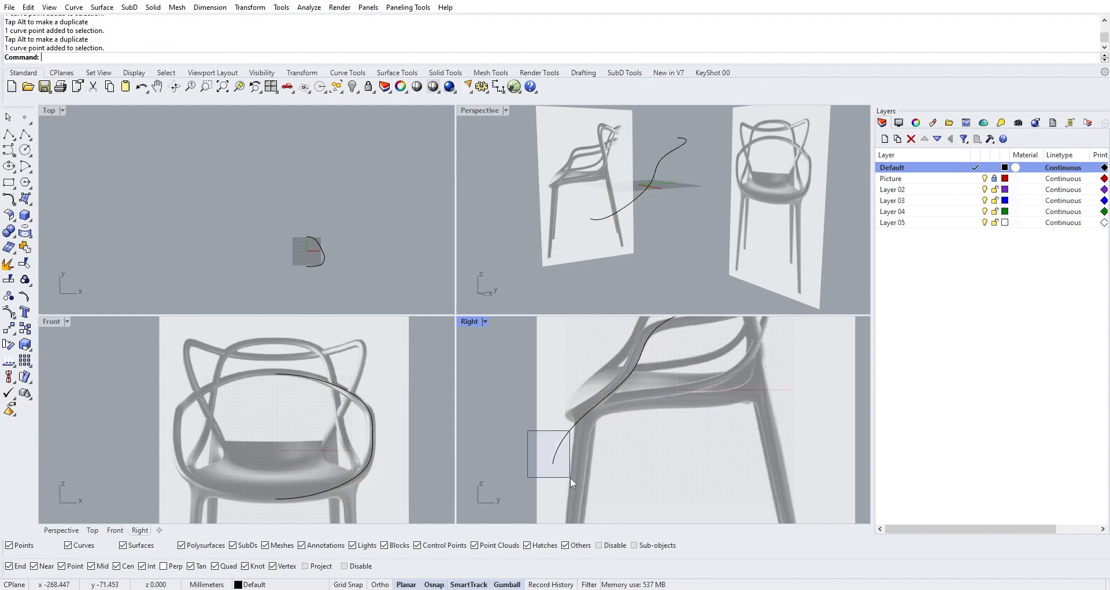
pyautogui.click(571, 437)
pyautogui.scroll(-4, 578, 439)
pyautogui.press('Escape')
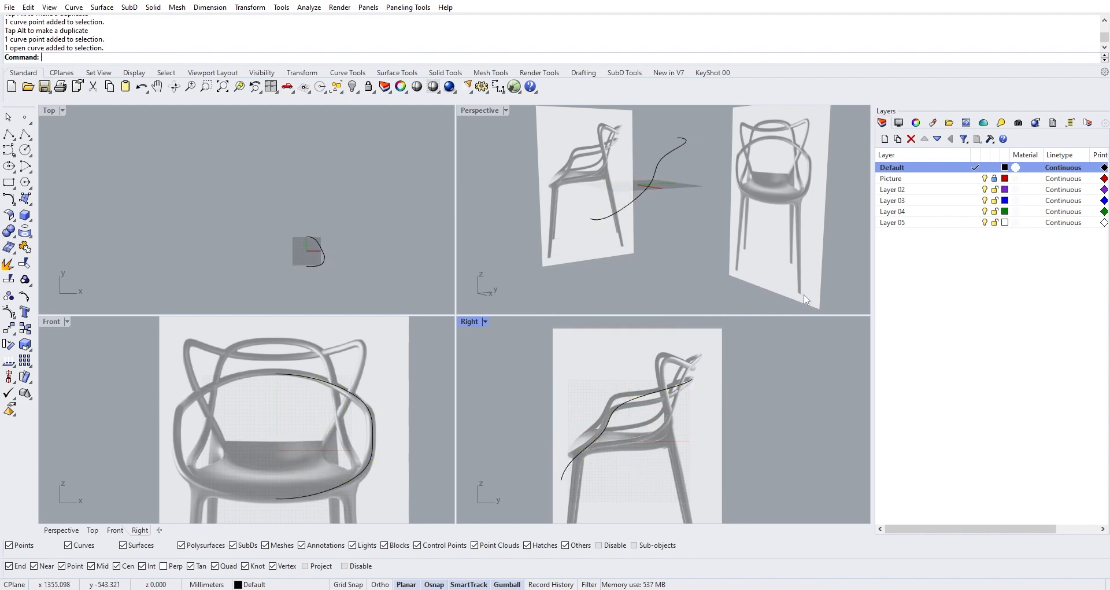
# Unlock the Picture layer and uniformly enlarge the side-view chair picture slightly in the Right view
pyautogui.click(994, 179)
pyautogui.click(650, 448)
pyautogui.scroll(-2, 644, 449)
pyautogui.moveTo(644, 457); pyautogui.dragTo(628, 368, button='right')
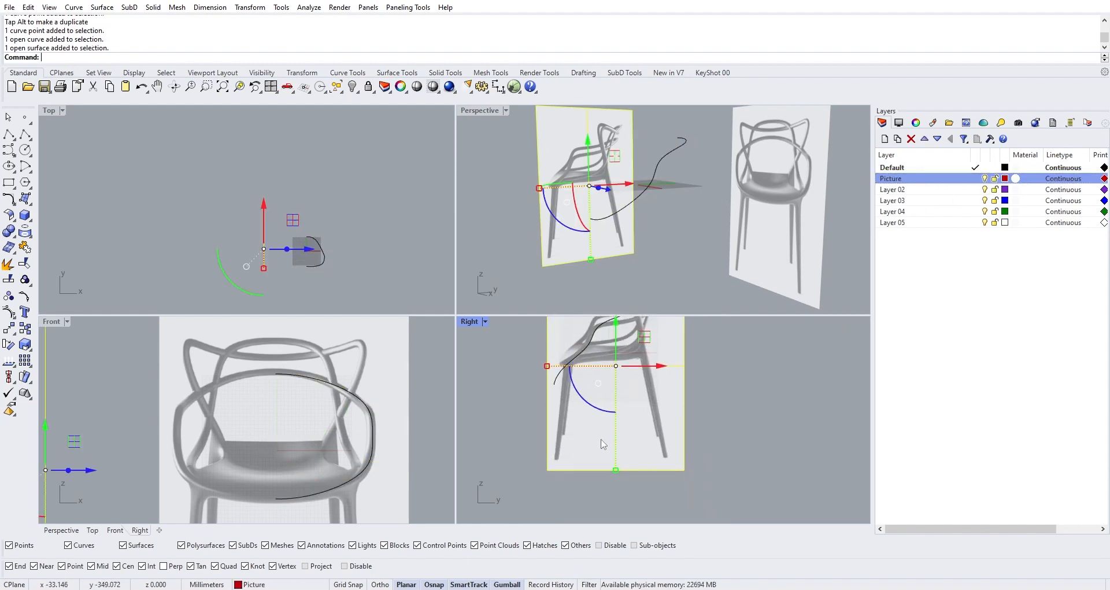
pyautogui.moveTo(616, 470); pyautogui.dragTo(616, 485)
pyautogui.moveTo(619, 473); pyautogui.dragTo(622, 506, button='right')
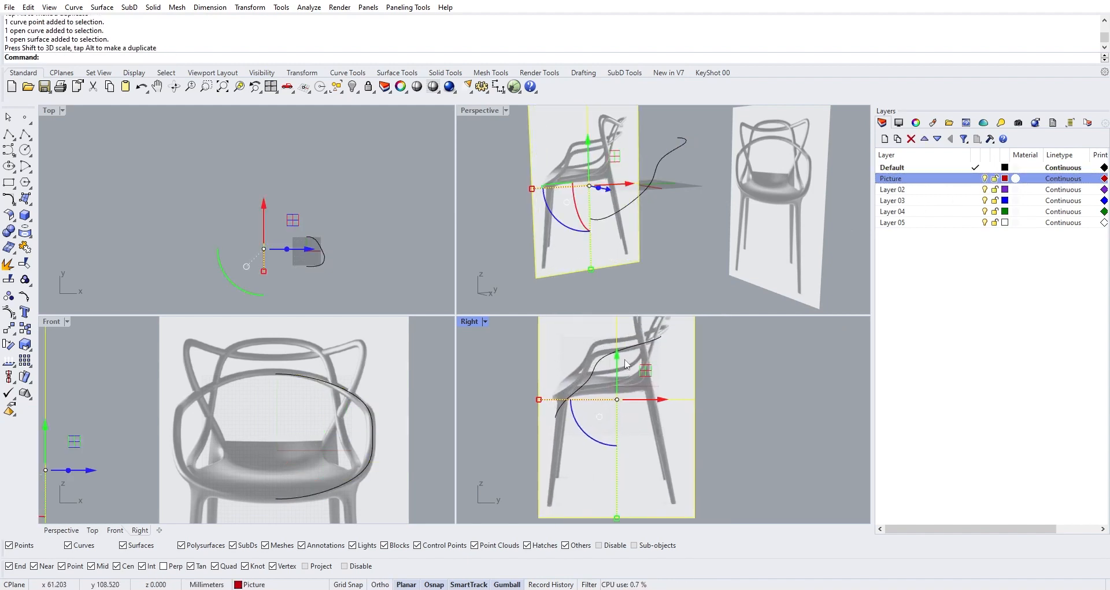
# Shift the side-view picture slightly down and forward in the Right view and lock the Picture layer again
pyautogui.moveTo(620, 364); pyautogui.dragTo(620, 372)
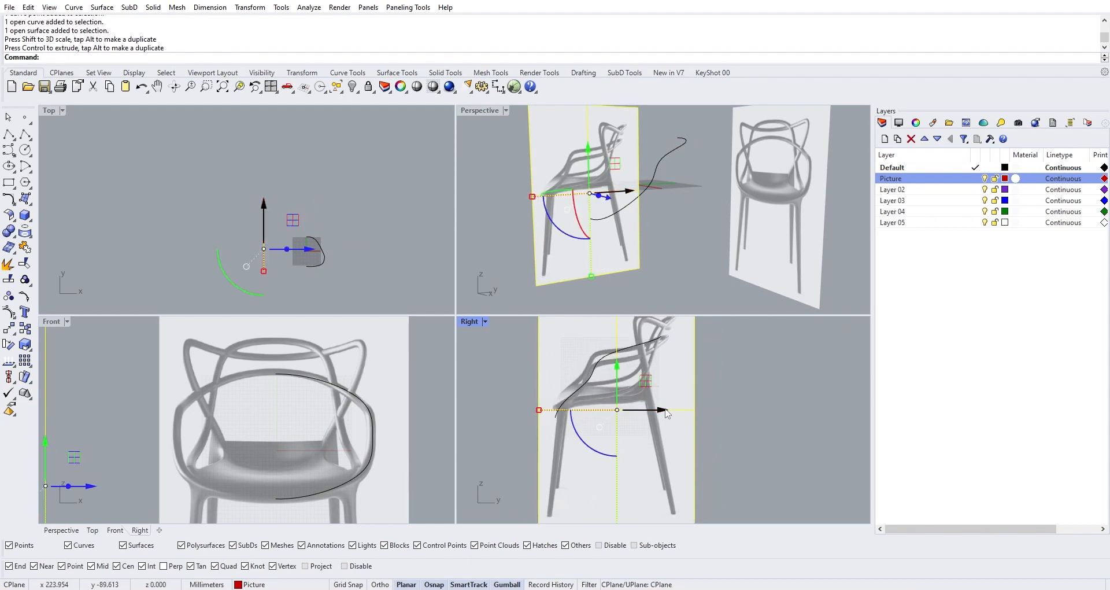
pyautogui.moveTo(668, 414); pyautogui.dragTo(659, 414)
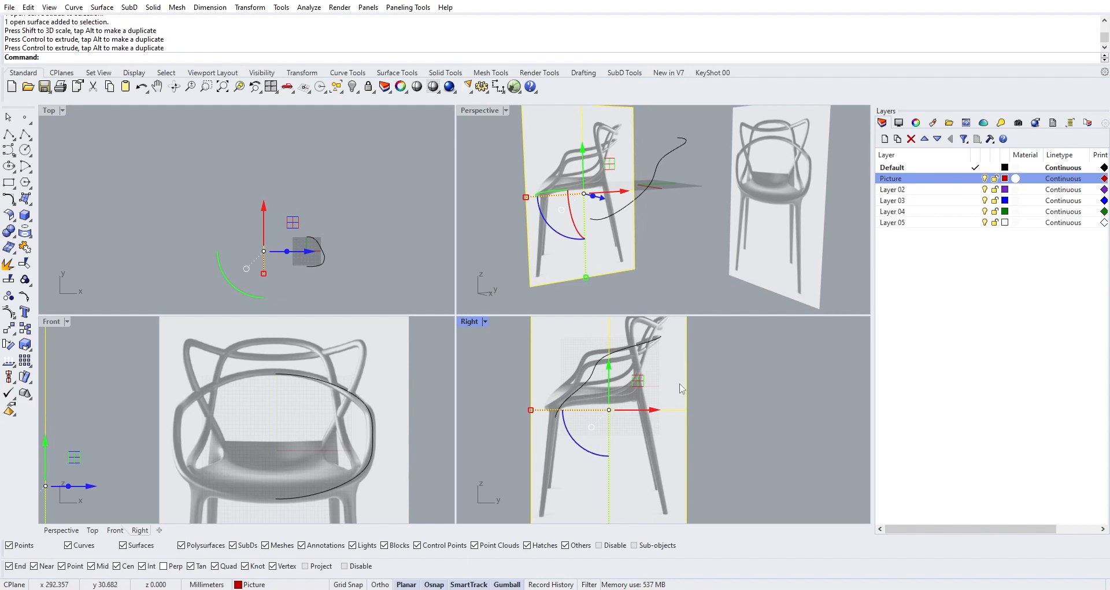
pyautogui.click(745, 463)
pyautogui.click(995, 179)
# Show the curve's control points and move the armrest bend point slightly down and backward in the Right view
pyautogui.scroll(2, 651, 377)
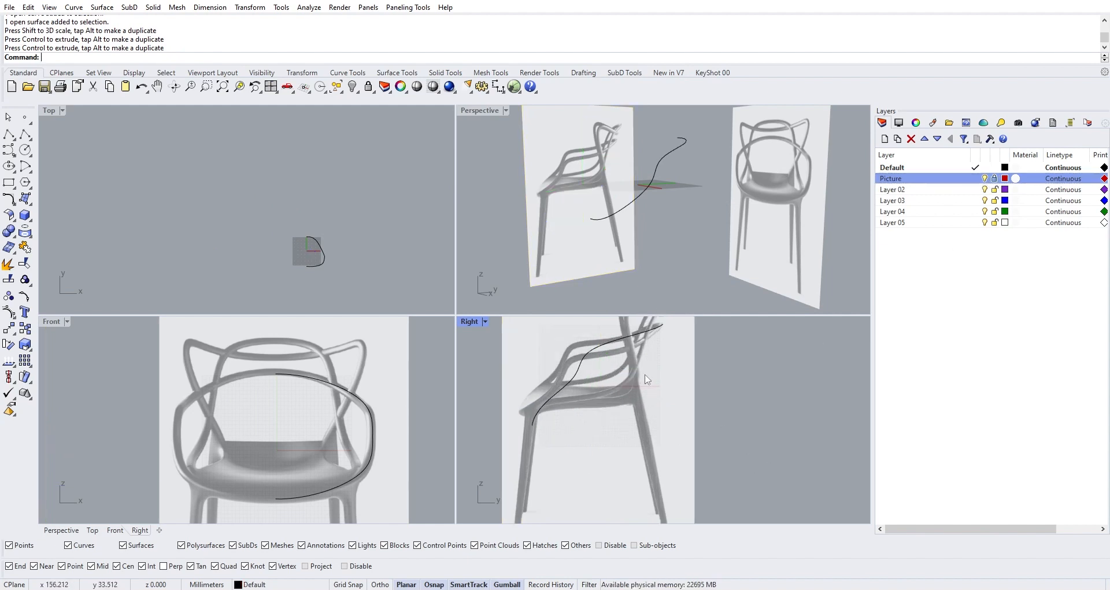
pyautogui.click(613, 342)
pyautogui.moveTo(600, 347); pyautogui.dragTo(606, 375, button='right')
pyautogui.scroll(4, 605, 374)
pyautogui.press('F10')
pyautogui.moveTo(553, 362); pyautogui.dragTo(586, 390)
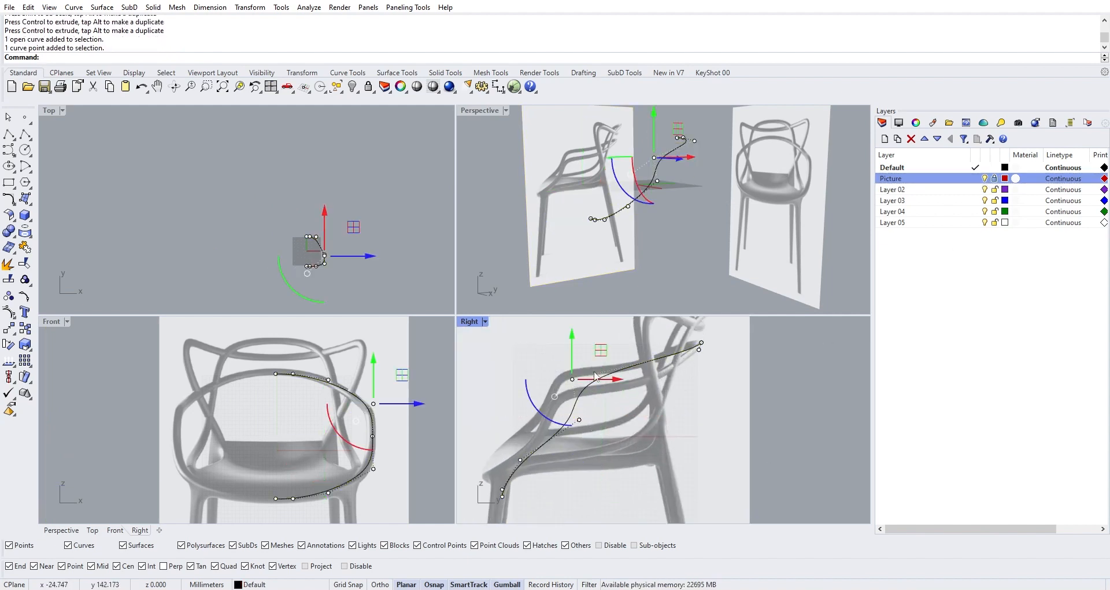
pyautogui.moveTo(599, 352); pyautogui.dragTo(607, 366)
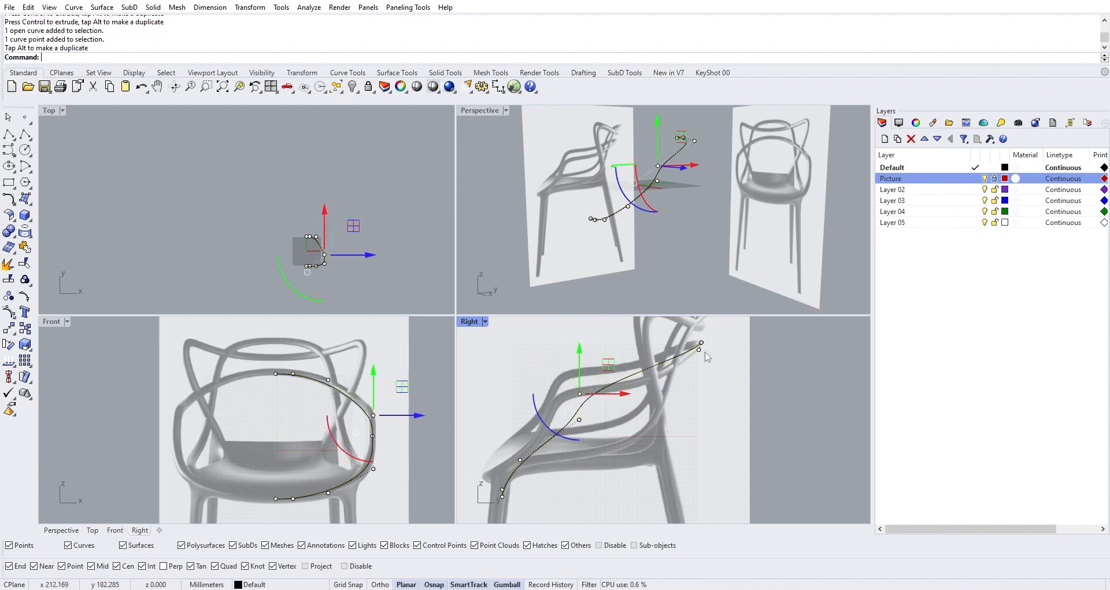
# Try moving the curve's backrest end point and the whole curve in the Right view, and undo the moves
pyautogui.click(701, 345)
pyautogui.moveTo(730, 325); pyautogui.dragTo(740, 367)
pyautogui.hotkey('ctrl', 'z')
pyautogui.click(581, 393)
pyautogui.moveTo(624, 386); pyautogui.dragTo(600, 395)
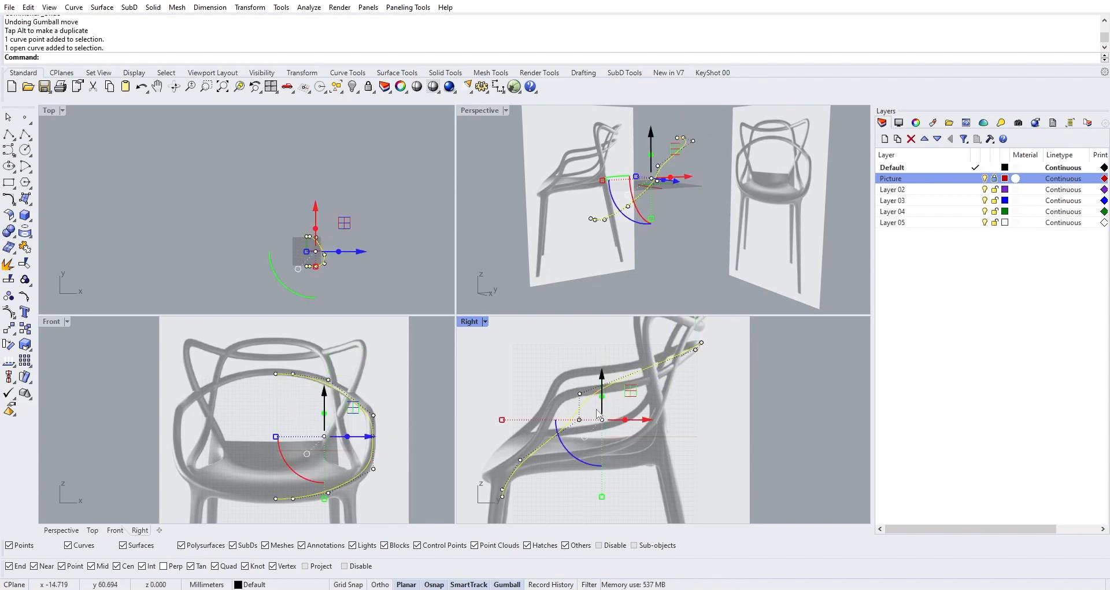
pyautogui.moveTo(649, 420); pyautogui.dragTo(660, 424)
pyautogui.hotkey('ctrl', 'z')
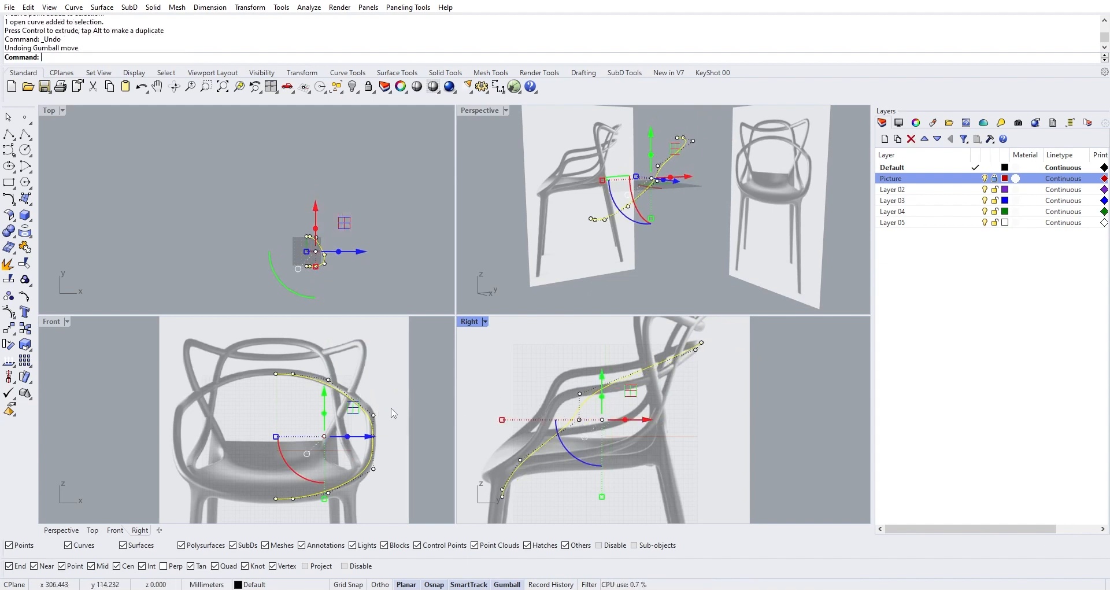
# In the Right view, move the curve's armrest bend point and the middle point below it forward
pyautogui.click(374, 415)
pyautogui.moveTo(551, 392); pyautogui.dragTo(492, 398)
pyautogui.click(580, 420)
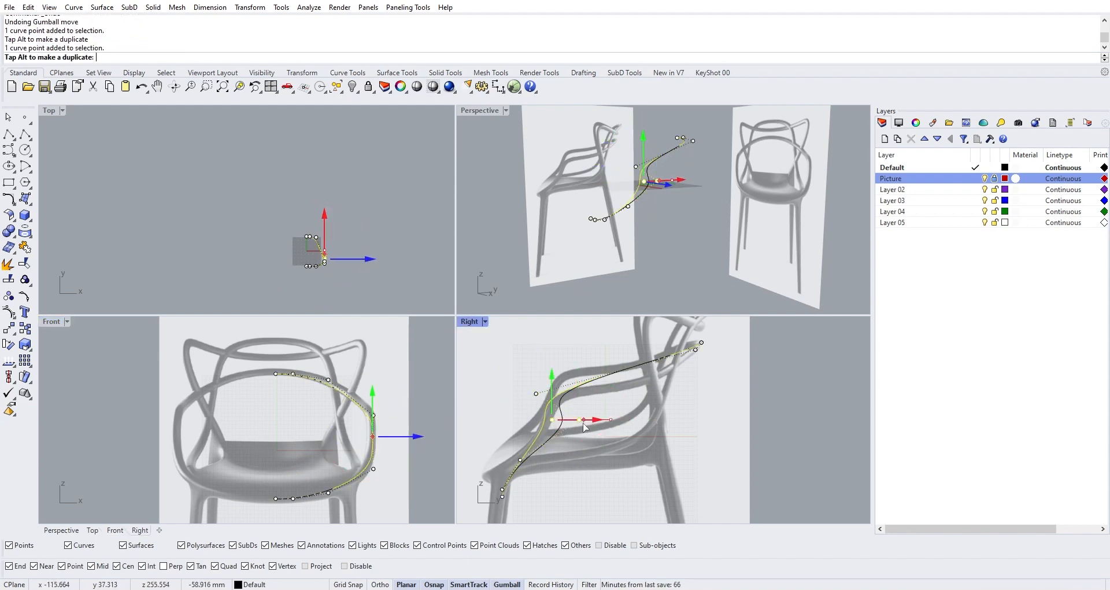
pyautogui.moveTo(611, 420); pyautogui.dragTo(585, 428)
# Move the control point below the middle point slightly forward in the Right view and hide the control points
pyautogui.click(518, 461)
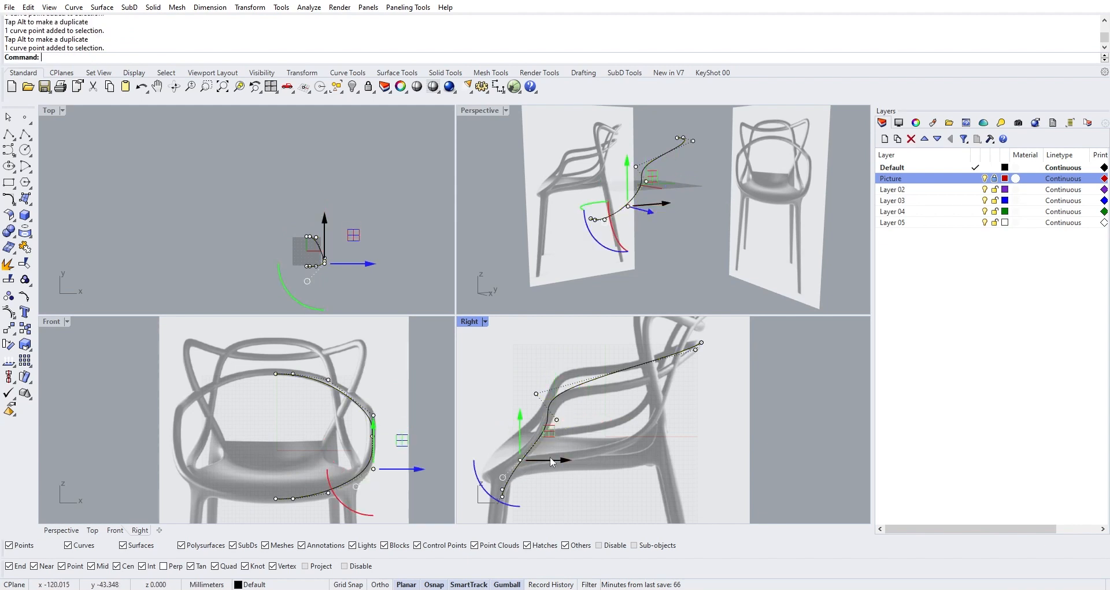
pyautogui.press('Down')
pyautogui.press('Down')
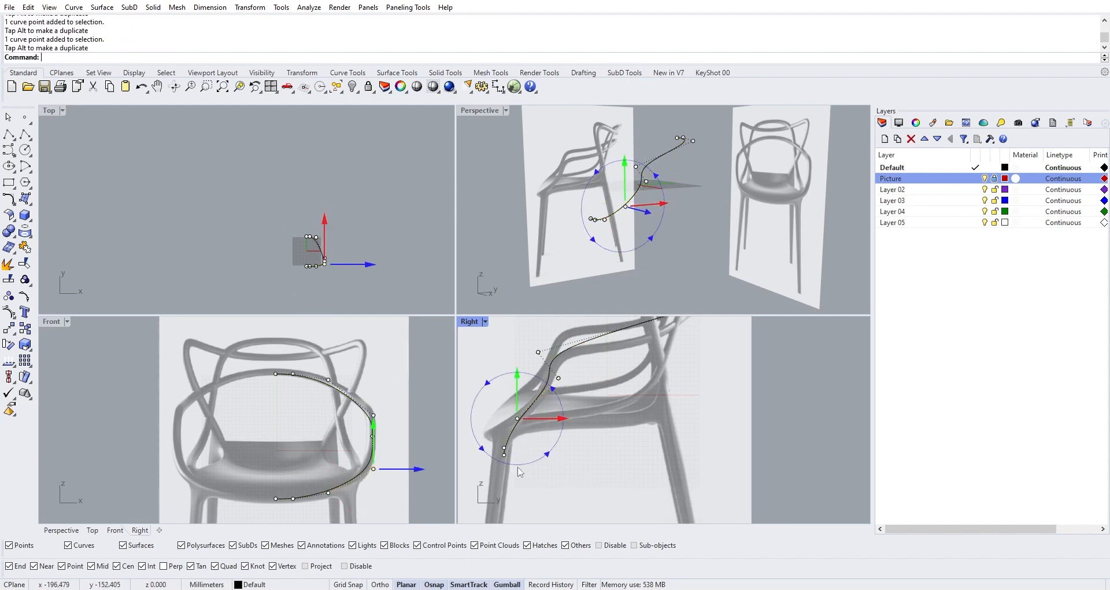
pyautogui.press('Escape')
pyautogui.press('Escape')
pyautogui.click(507, 463)
pyautogui.press('Escape')
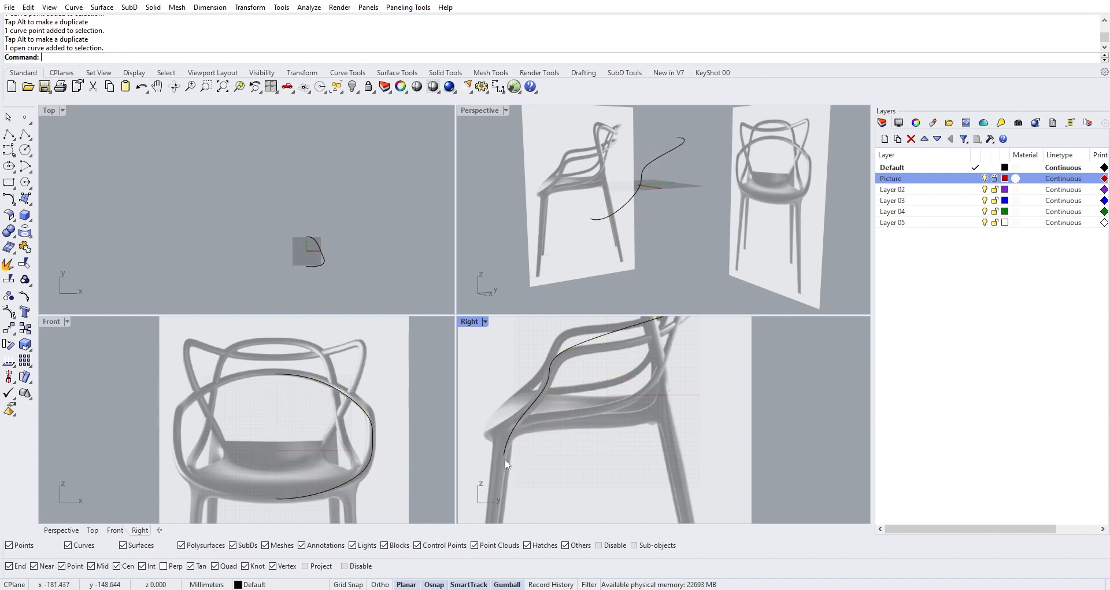
# Move the curve's two lowest control points forward toward the seat's front edge in the Right view
pyautogui.moveTo(495, 457); pyautogui.dragTo(516, 424)
pyautogui.press('Escape')
pyautogui.scroll(3, 490, 457)
pyautogui.click(510, 446)
pyautogui.press('F10')
pyautogui.scroll(-2, 529, 442)
pyautogui.click(588, 418)
# Insert a control point on the curve's upper stretch, between the armrest bend and the backrest
pyautogui.scroll(-4, 599, 409)
pyautogui.moveTo(607, 402); pyautogui.dragTo(594, 481, button='right')
pyautogui.scroll(4, 641, 404)
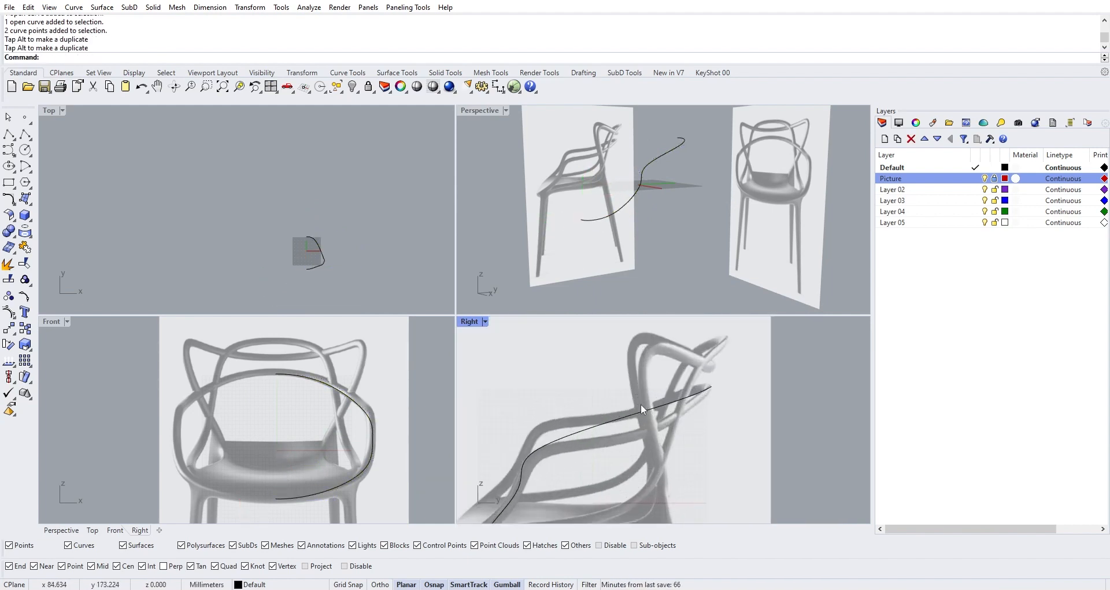
pyautogui.click(647, 412)
pyautogui.click(349, 73)
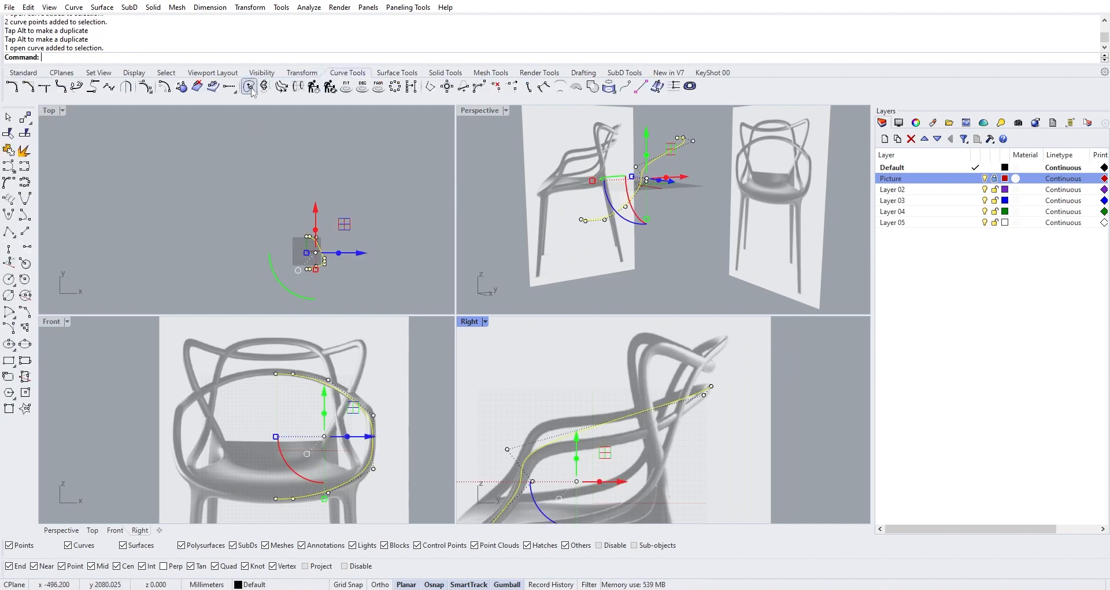
pyautogui.click(234, 91)
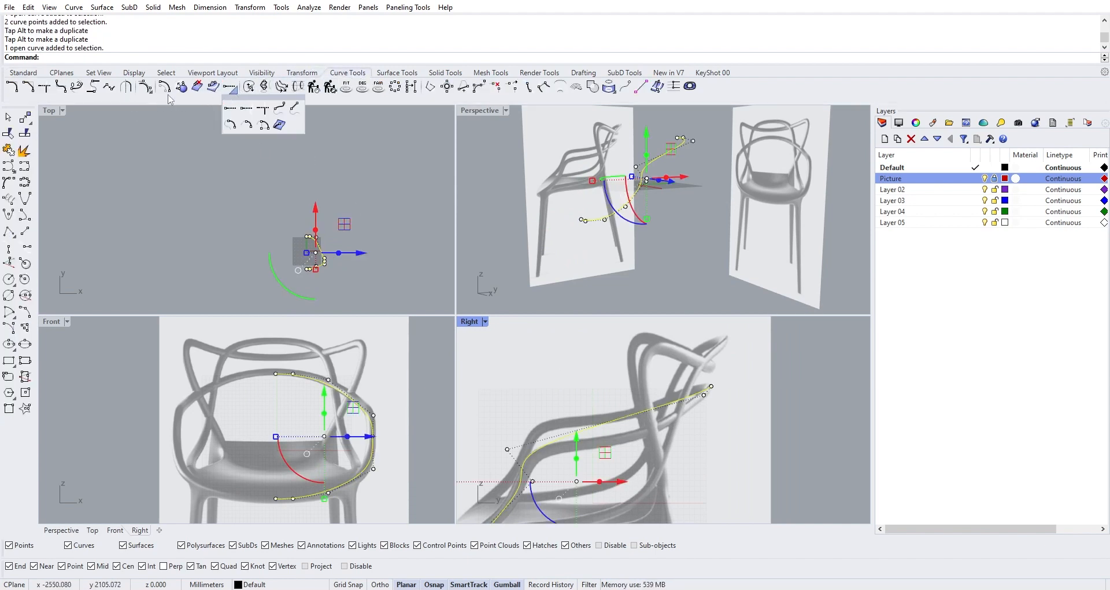
pyautogui.click(146, 87)
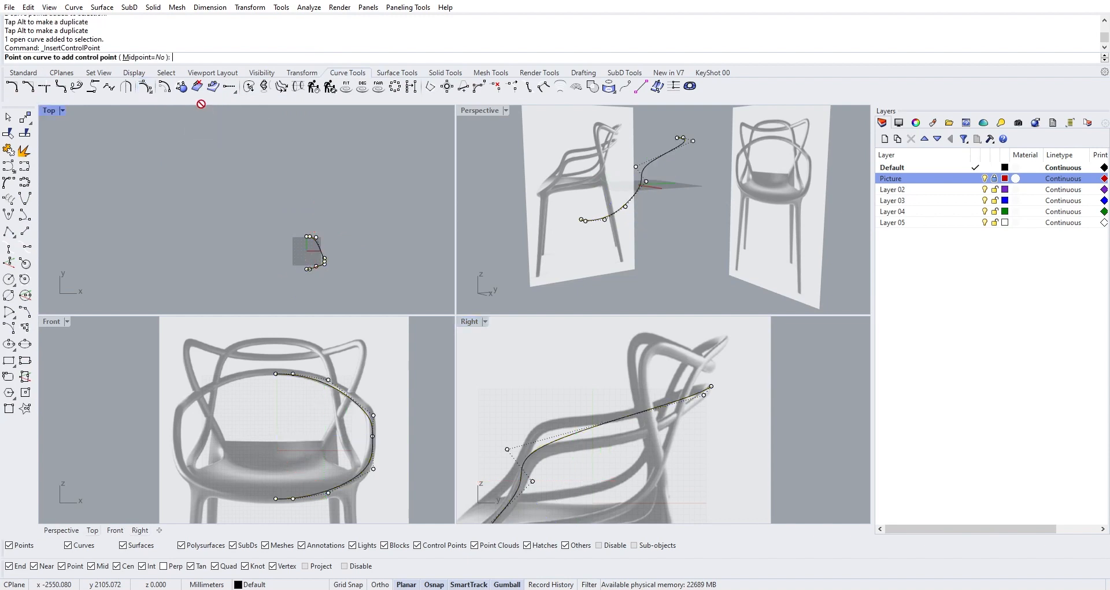
pyautogui.press('Escape')
pyautogui.click(146, 88)
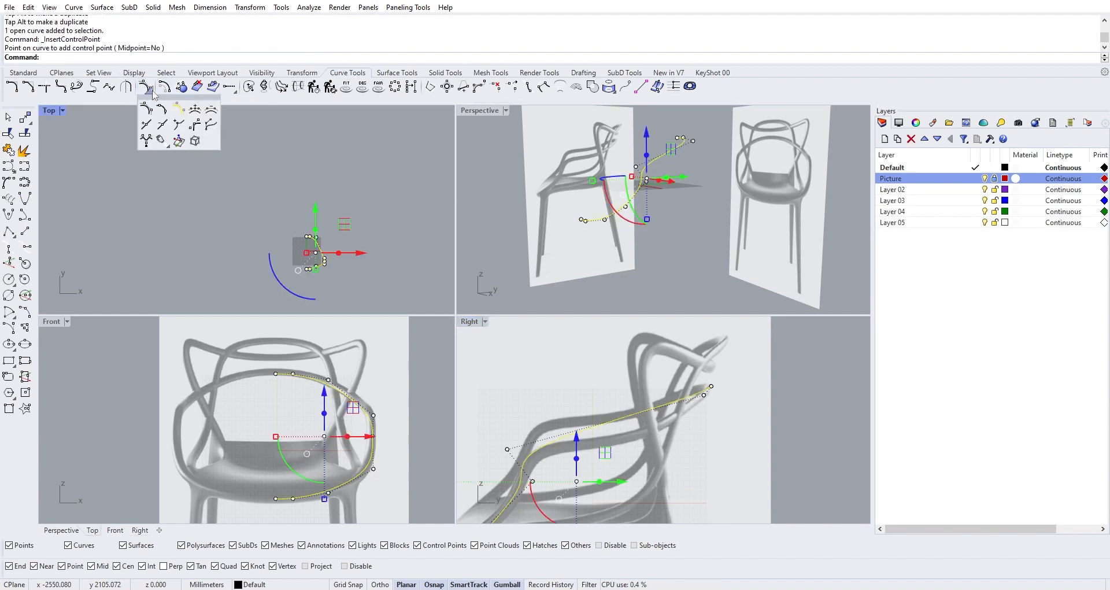
pyautogui.click(196, 111)
pyautogui.click(603, 424)
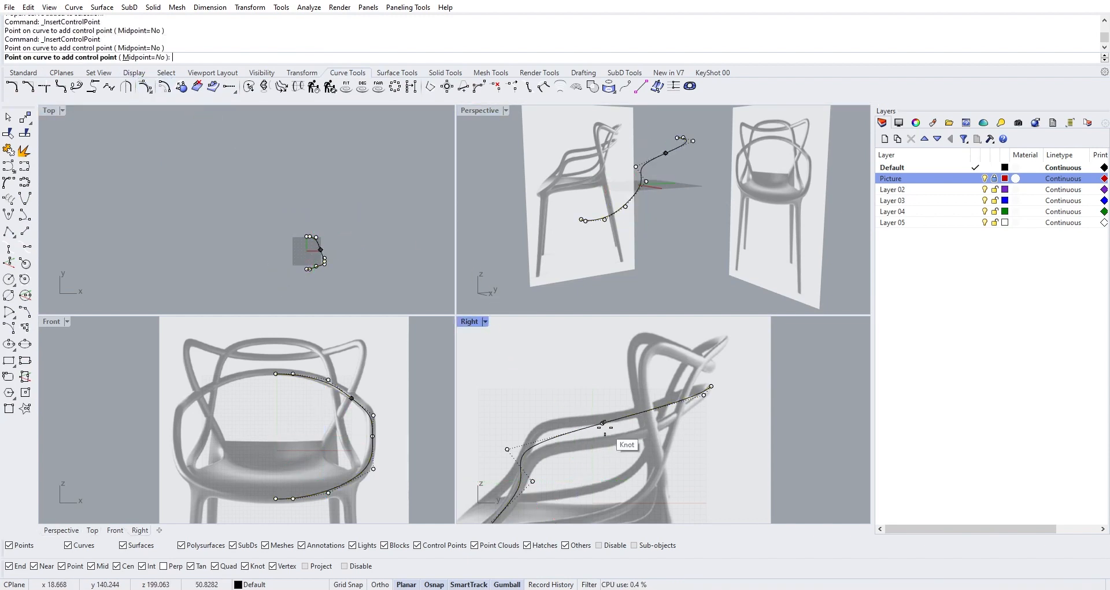
pyautogui.press('Return')
# In the Right view, move the inserted point backward to the backrest and the armrest bend point backward along the lower armrest tube
pyautogui.click(604, 422)
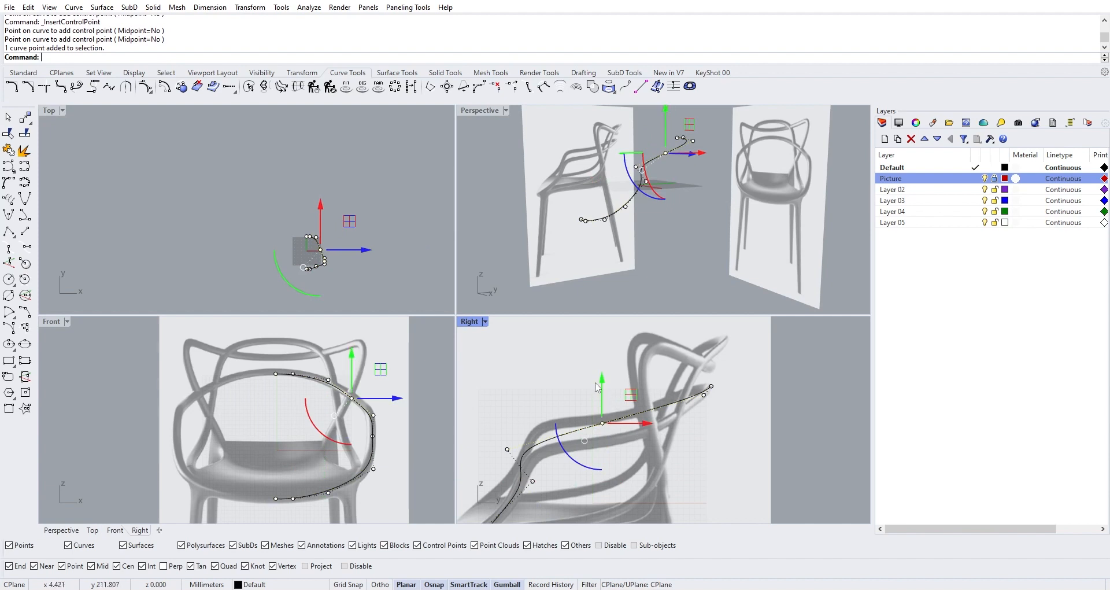
pyautogui.moveTo(644, 424); pyautogui.dragTo(719, 435)
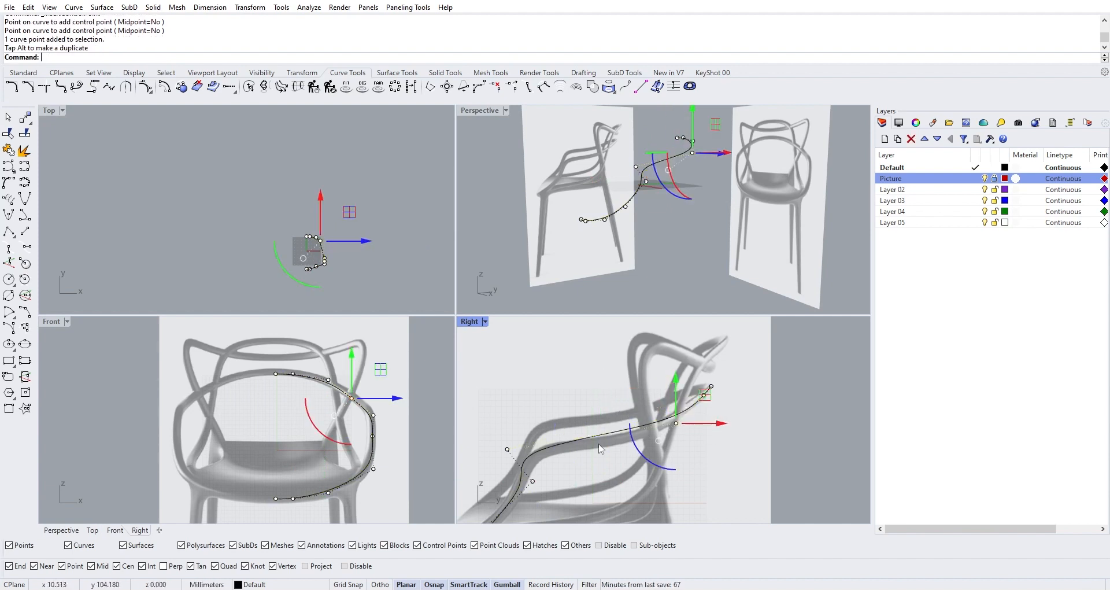
pyautogui.click(507, 449)
pyautogui.moveTo(556, 450); pyautogui.dragTo(609, 461)
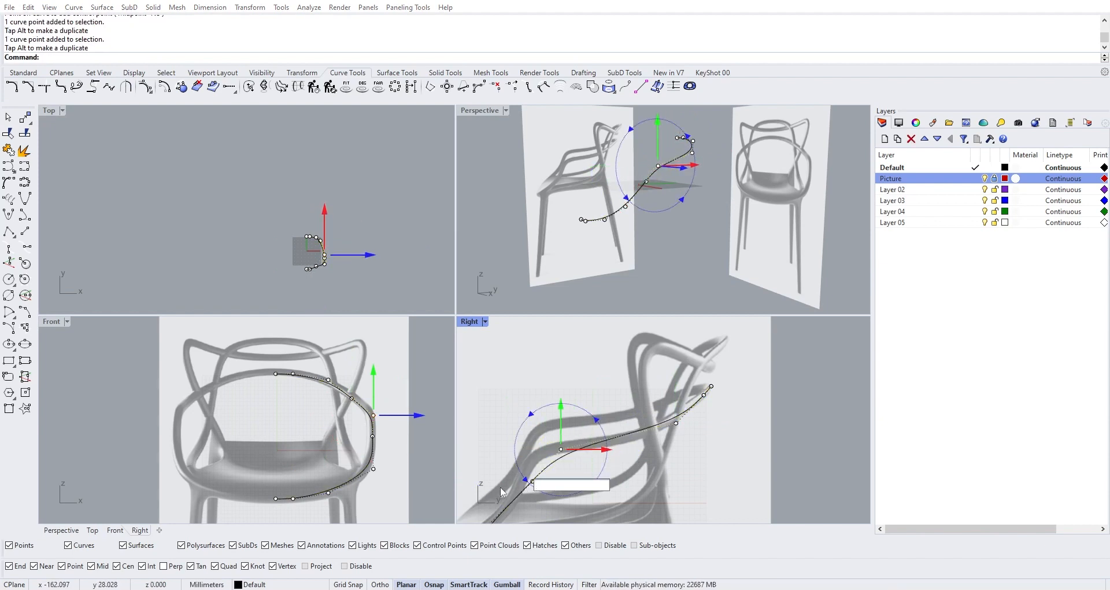
# In the Right view, move the curve's middle point slightly forward and the point below it backward
pyautogui.click(501, 487)
pyautogui.click(534, 479)
pyautogui.scroll(8, 534, 479)
pyautogui.click(531, 483)
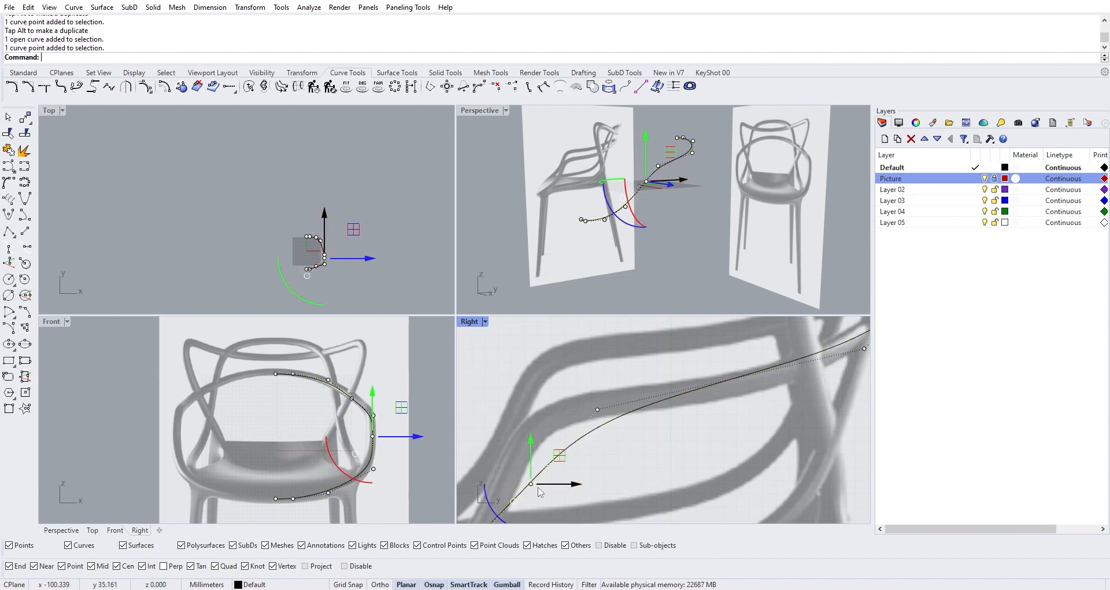
pyautogui.scroll(-8, 539, 487)
pyautogui.moveTo(582, 486); pyautogui.dragTo(570, 486)
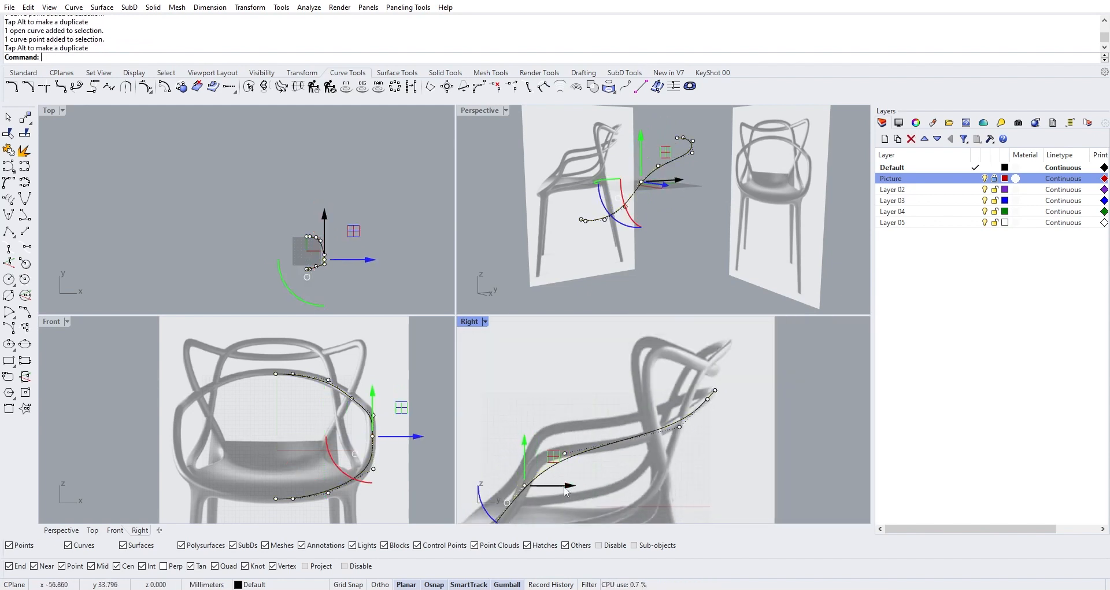
pyautogui.moveTo(567, 492); pyautogui.dragTo(583, 406, button='right')
pyautogui.moveTo(505, 452); pyautogui.dragTo(540, 454)
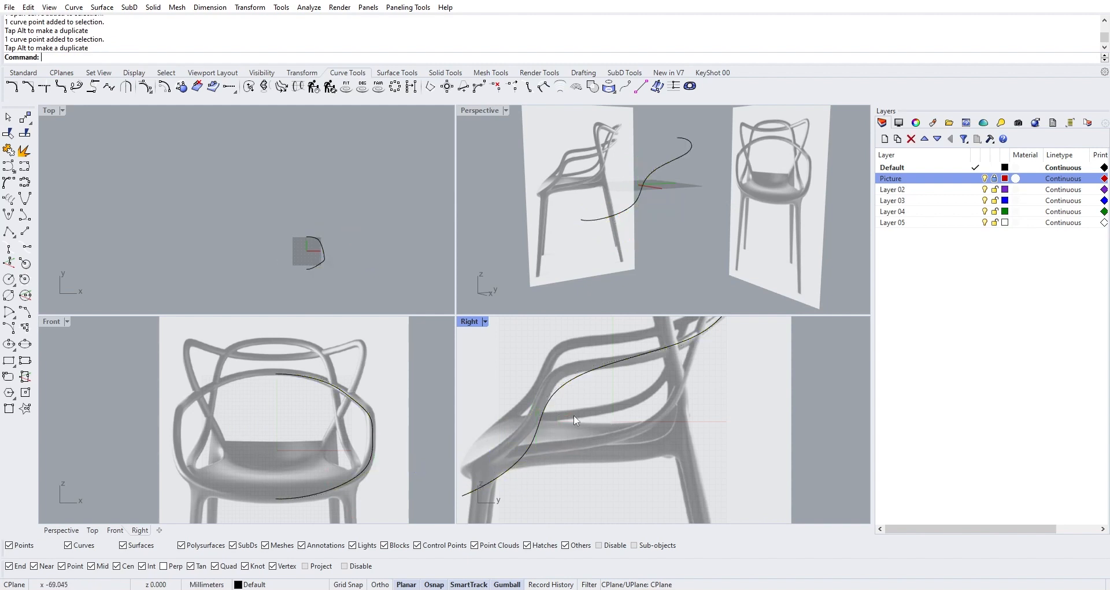
pyautogui.scroll(-3, 573, 415)
# In the Right view, raise the middle point to the armrest's front bend and nudge the point near the backrest slightly up
pyautogui.click(581, 382)
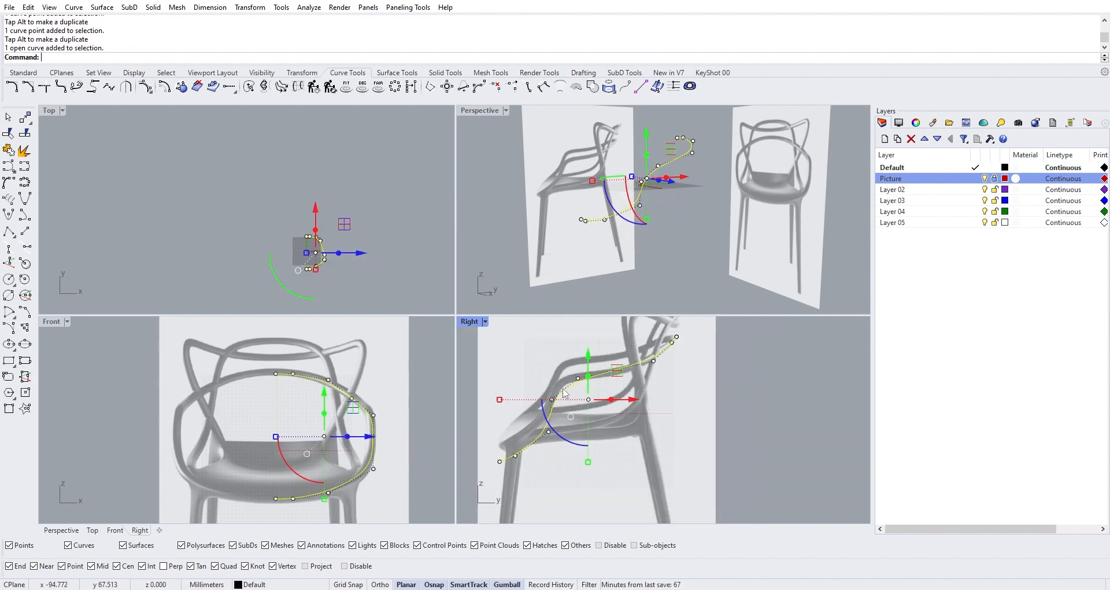
pyautogui.click(552, 399)
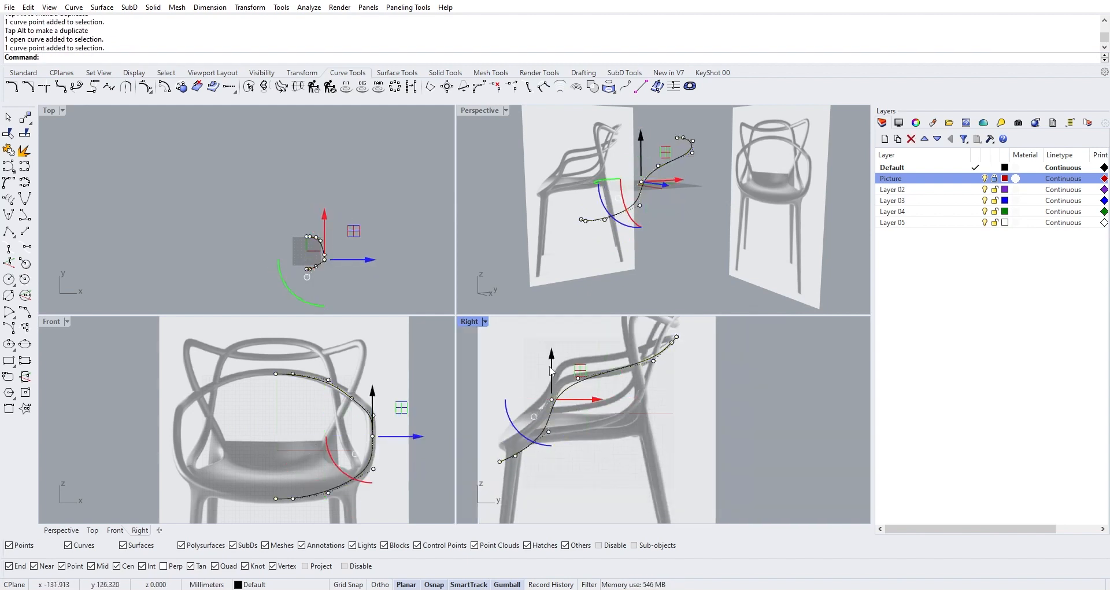
pyautogui.moveTo(552, 371); pyautogui.dragTo(553, 356)
pyautogui.click(578, 442)
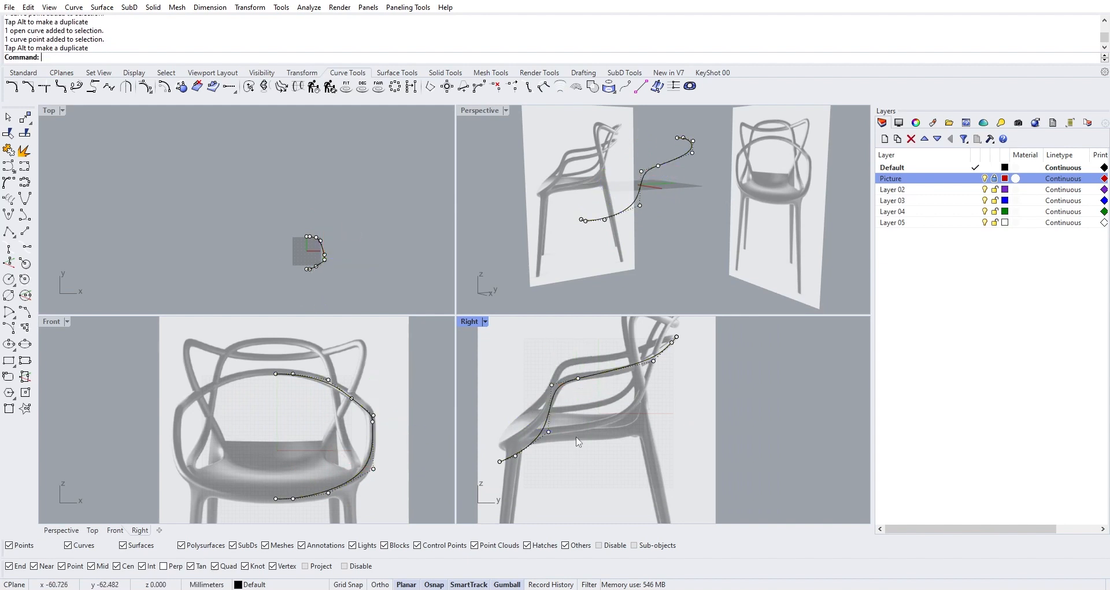
pyautogui.click(579, 383)
pyautogui.scroll(2, 671, 356)
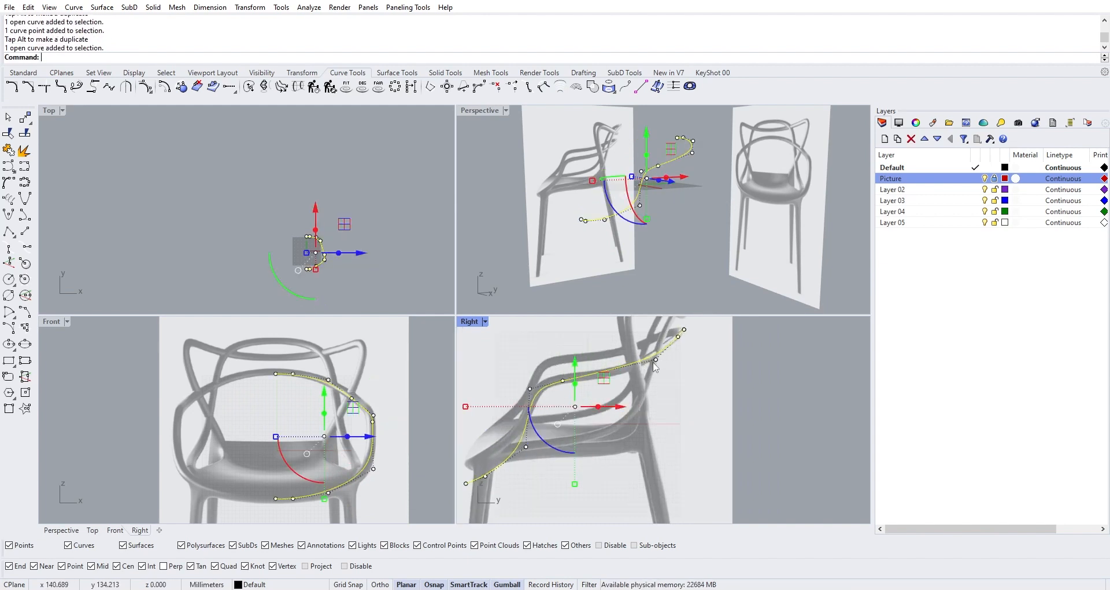
pyautogui.click(655, 359)
pyautogui.moveTo(659, 336); pyautogui.dragTo(658, 336)
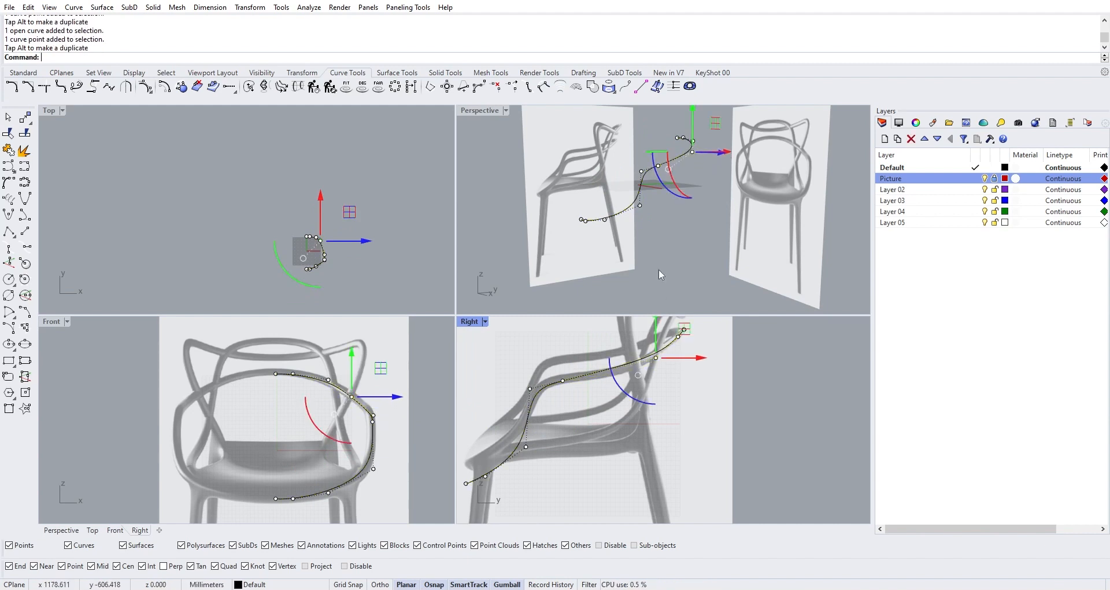
# Pipe the traced curve with a 1 mm radius and undo the pipe
pyautogui.moveTo(658, 269); pyautogui.dragTo(714, 183, button='right')
pyautogui.press('Escape')
pyautogui.scroll(6, 598, 196)
pyautogui.click(706, 178)
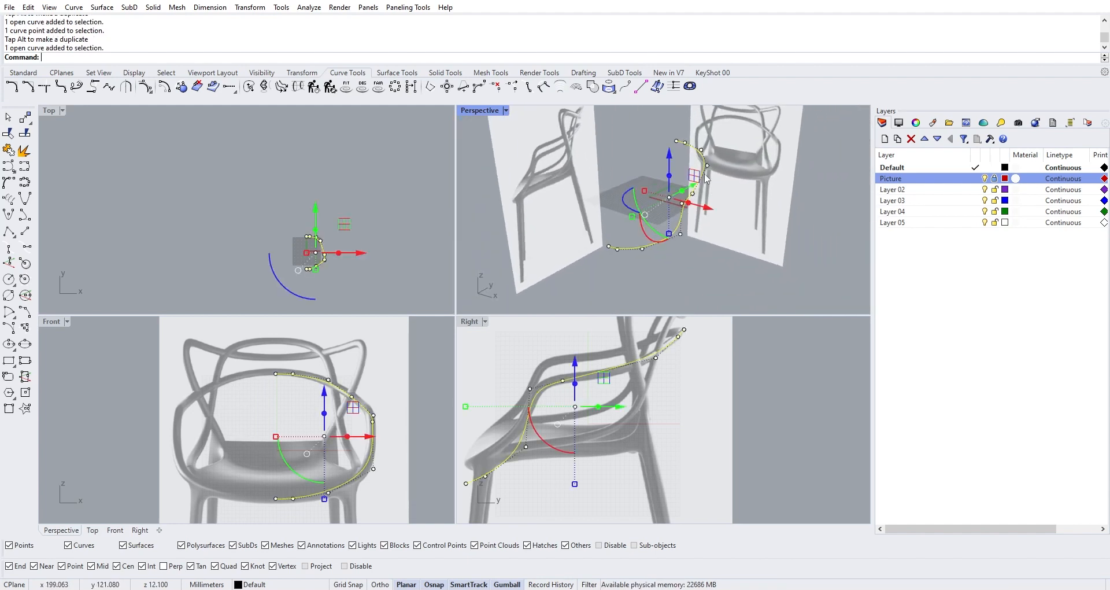
pyautogui.write('Pipe')
pyautogui.press('Return')
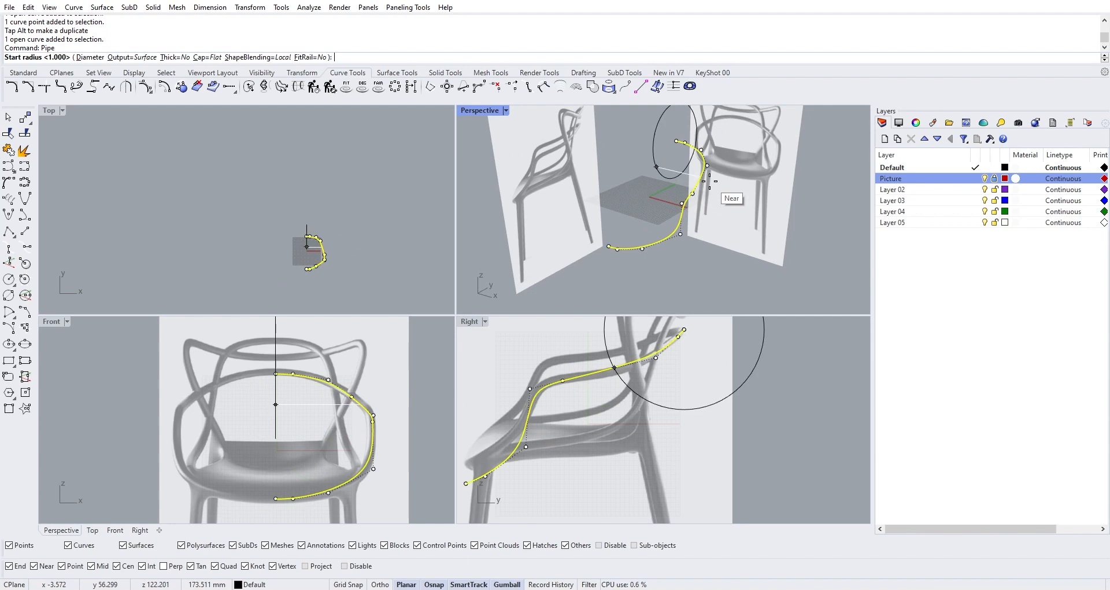
pyautogui.press('Return')
pyautogui.press('Return')
pyautogui.press('Return')
pyautogui.scroll(2, 717, 230)
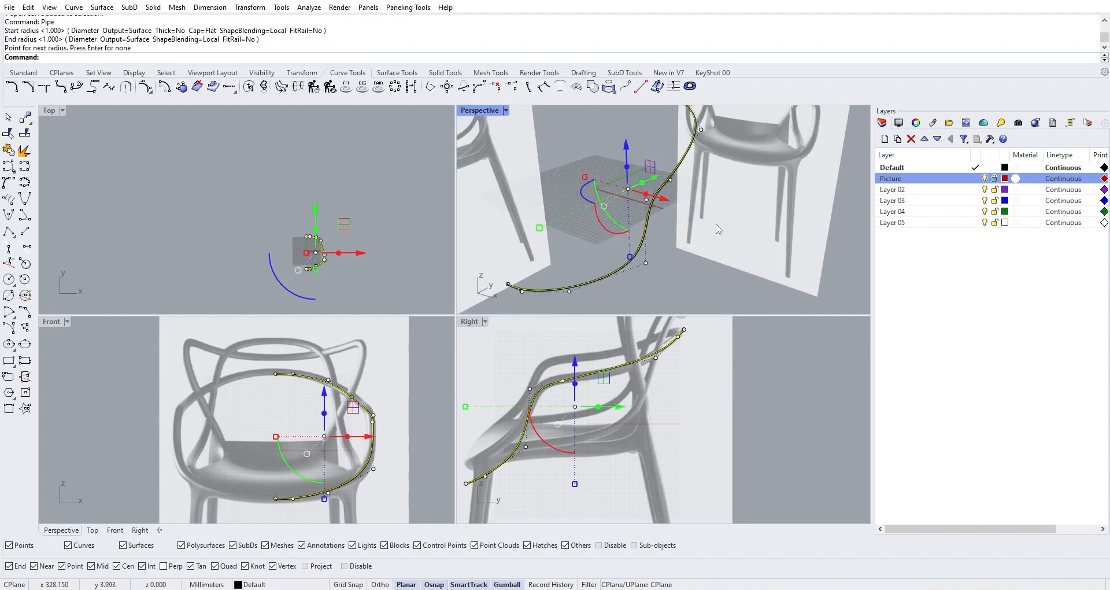
pyautogui.scroll(2, 665, 234)
pyautogui.hotkey('ctrl', 'z')
# Pipe the traced curve with a start and end radius of 10 mm
pyautogui.press('Return')
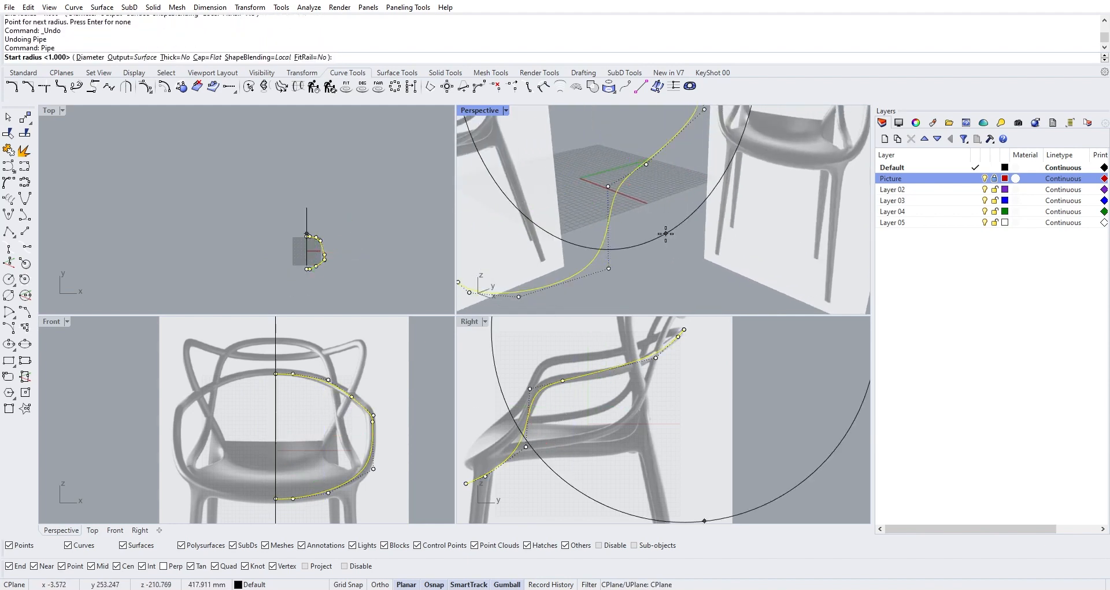
pyautogui.write('10')
pyautogui.press('Return')
pyautogui.press('Return')
pyautogui.press('Return')
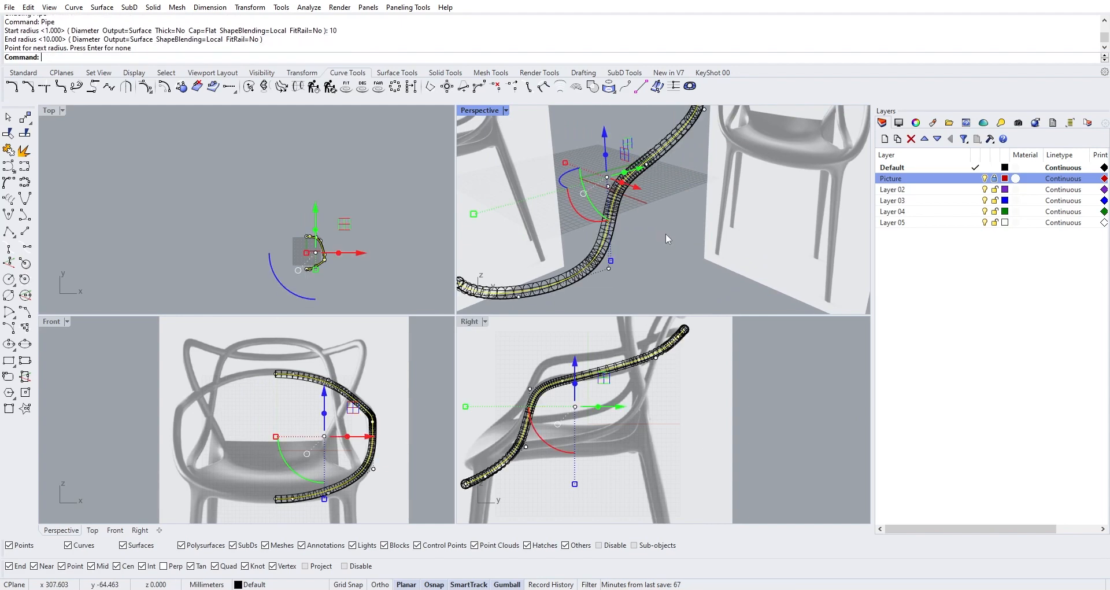
# Set the Perspective view to Shaded display, inspect the 10 mm pipe from another angle, and undo the pipe
pyautogui.press('Escape')
pyautogui.scroll(-4, 664, 234)
pyautogui.click(480, 110)
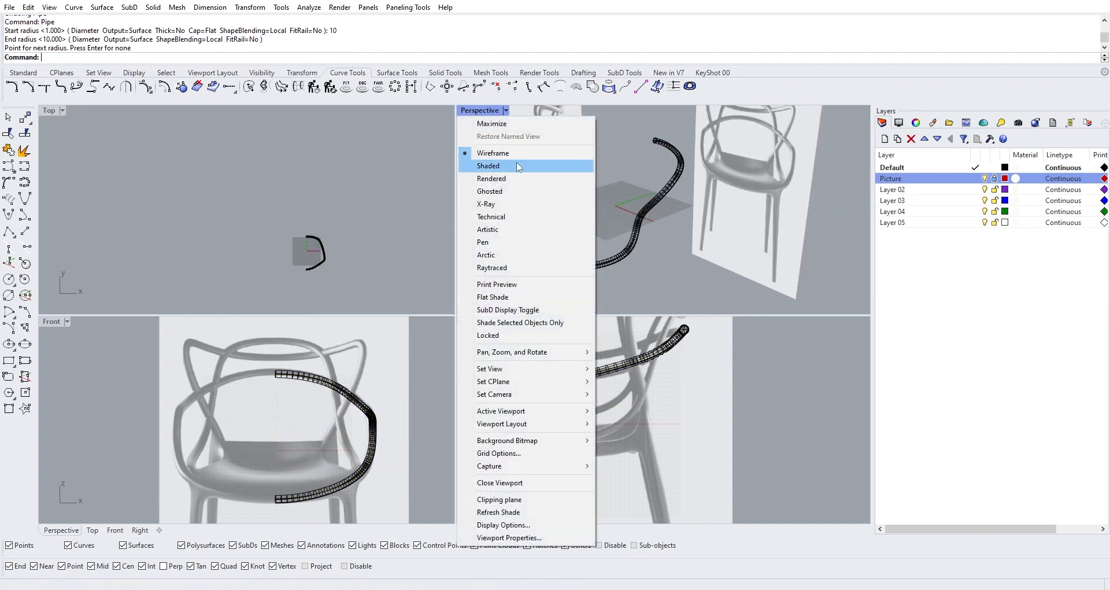
pyautogui.click(518, 165)
pyautogui.moveTo(520, 174)
pyautogui.mouseDown(button='right')
pyautogui.moveTo(567, 203)
pyautogui.moveTo(639, 209)
pyautogui.moveTo(537, 270)
pyautogui.moveTo(762, 180)
pyautogui.moveTo(697, 272)
pyautogui.mouseUp(button='right')
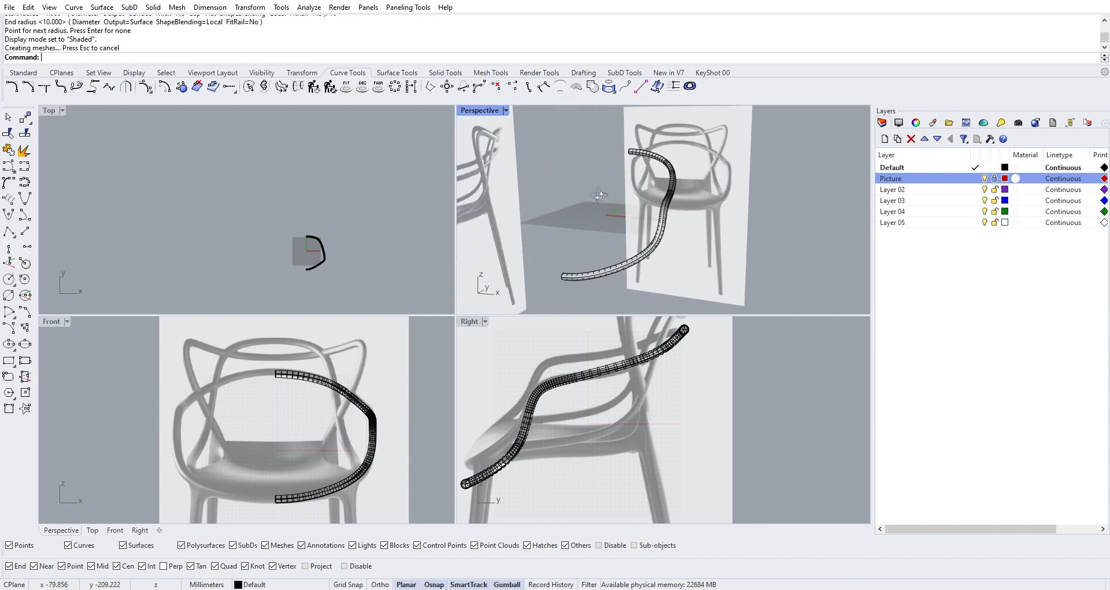
pyautogui.hotkey('ctrl', 'z')
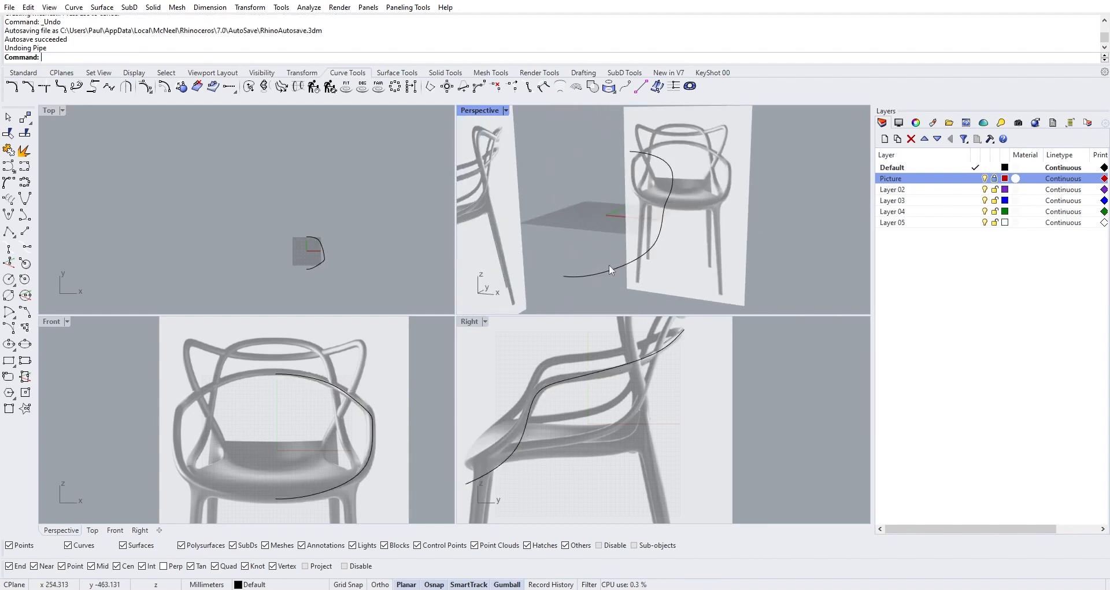
pyautogui.moveTo(685, 223); pyautogui.dragTo(540, 222, button='right')
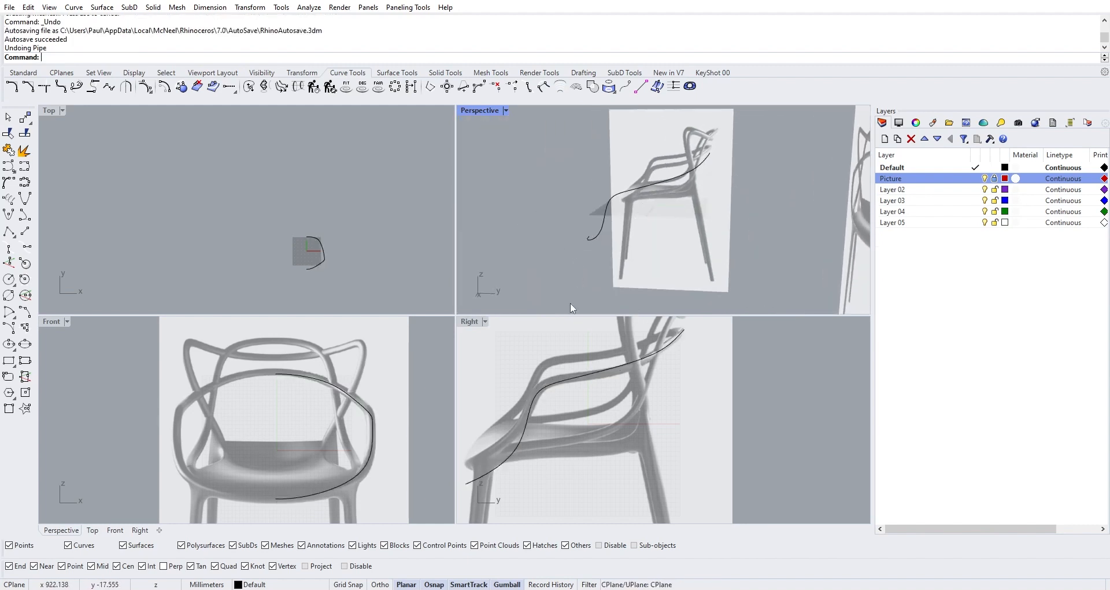
# In the Front view, slightly lower the curve's outer control point beside the front edge of the seat
pyautogui.click(365, 469)
pyautogui.click(373, 469)
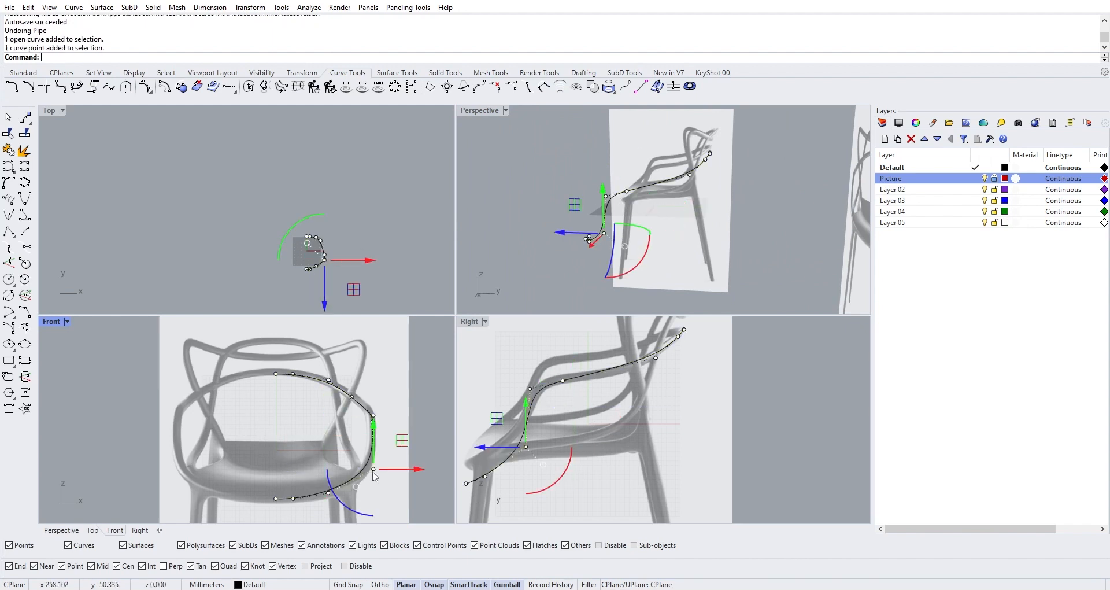
pyautogui.moveTo(374, 431); pyautogui.dragTo(374, 442)
pyautogui.click(422, 463)
# Align the curve's three outermost armrest control points vertically with SetPt, using the uppermost of them as the location
pyautogui.click(374, 438)
pyautogui.scroll(6, 377, 435)
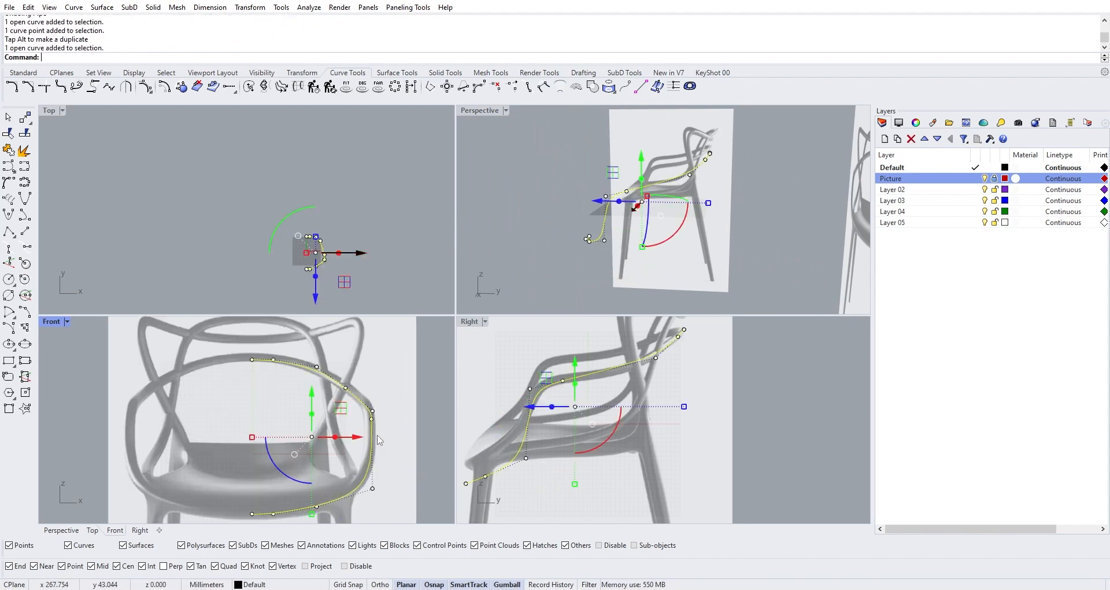
pyautogui.click(369, 410)
pyautogui.keyDown('shift'); pyautogui.click(370, 398); pyautogui.keyUp('shift')
pyautogui.moveTo(392, 447); pyautogui.dragTo(390, 414, button='right')
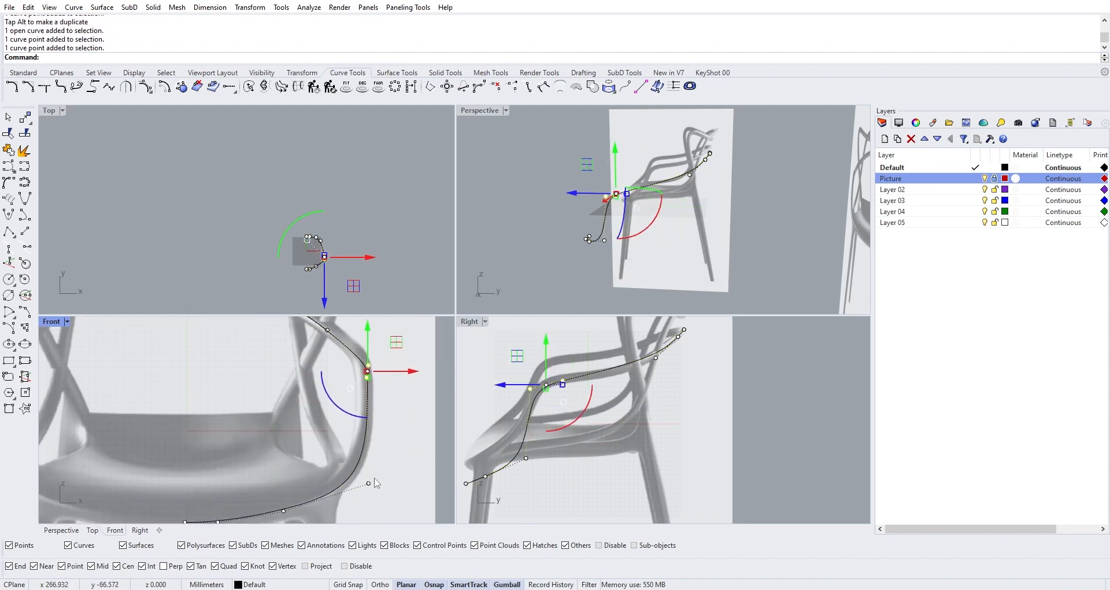
pyautogui.keyDown('shift'); pyautogui.click(368, 483); pyautogui.keyUp('shift')
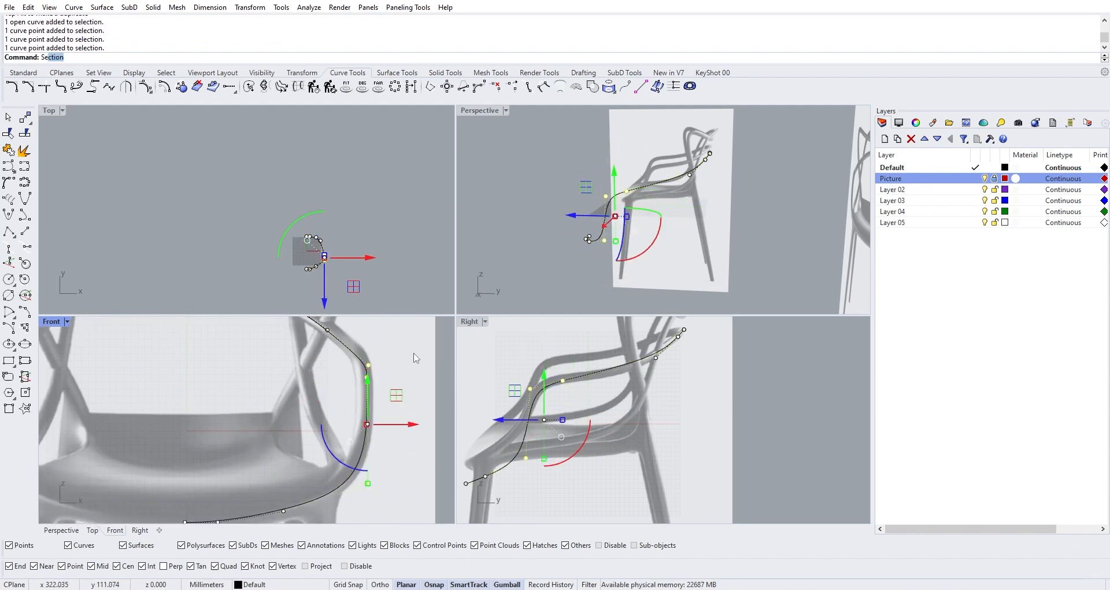
pyautogui.write('Pt')
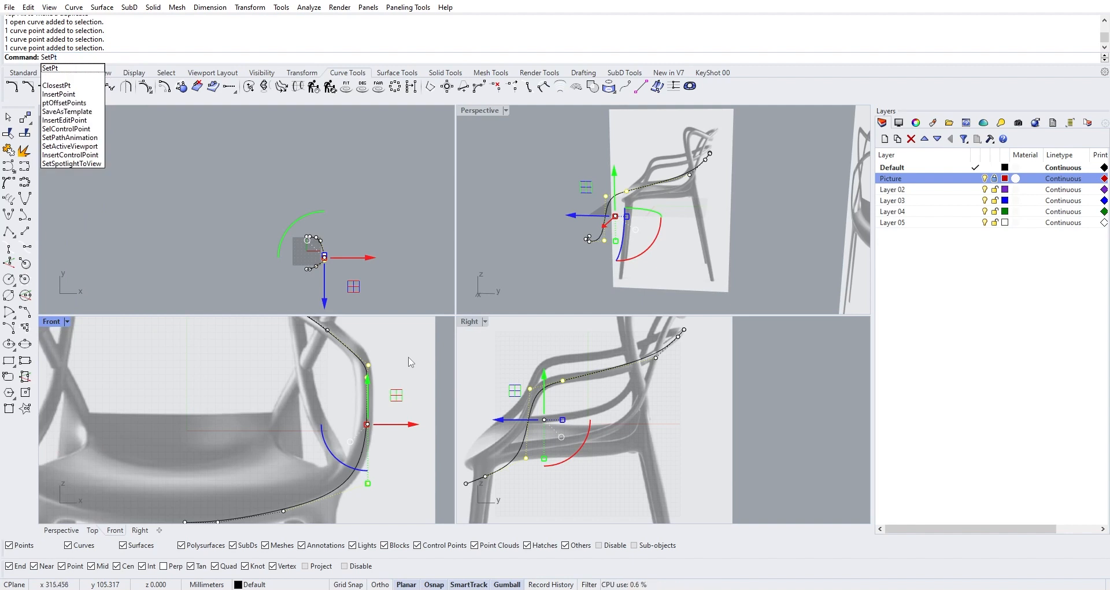
pyautogui.press('Return')
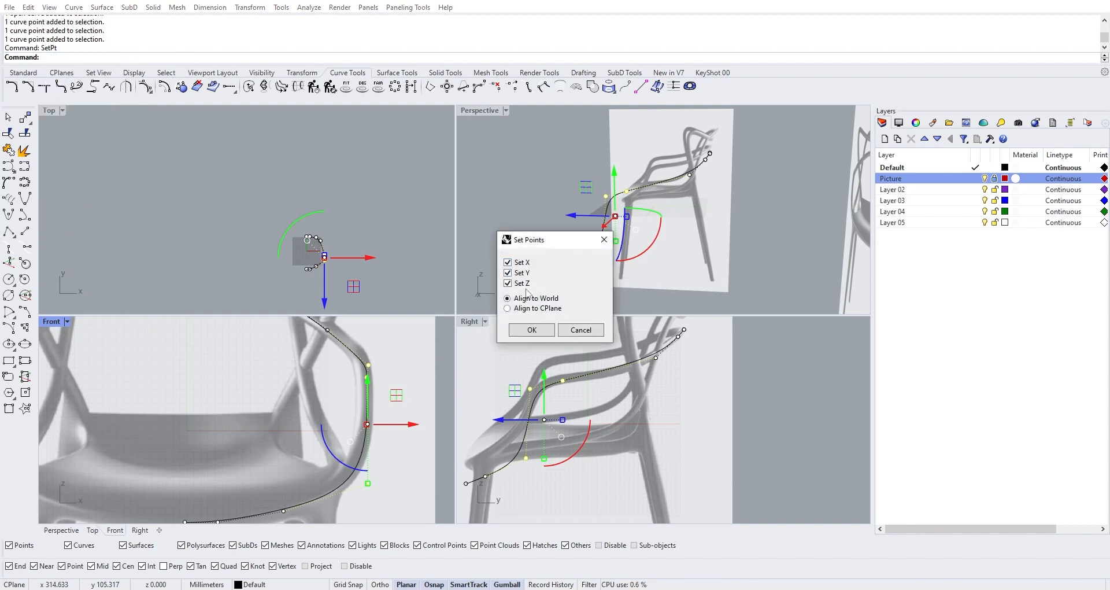
pyautogui.click(531, 329)
pyautogui.click(369, 365)
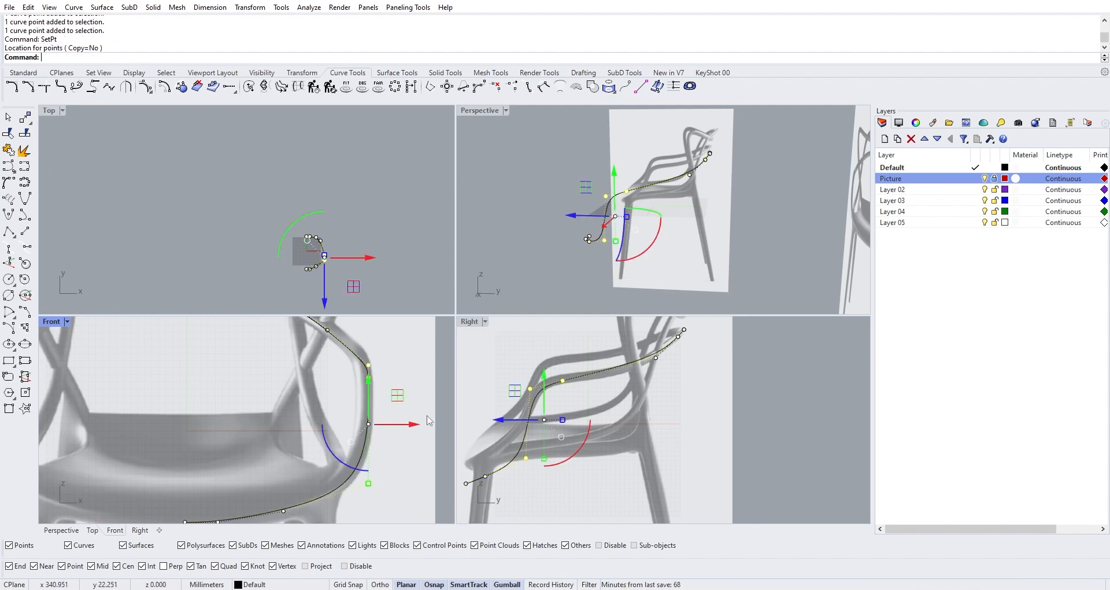
pyautogui.click(426, 420)
# In the Front view, slightly lower the third control point from the curve's centre end along the seat's front edge
pyautogui.click(367, 428)
pyautogui.scroll(-2, 386, 405)
pyautogui.moveTo(307, 492); pyautogui.dragTo(322, 466, button='right')
pyautogui.moveTo(322, 450); pyautogui.dragTo(322, 455)
pyautogui.click(373, 491)
pyautogui.scroll(-6, 373, 491)
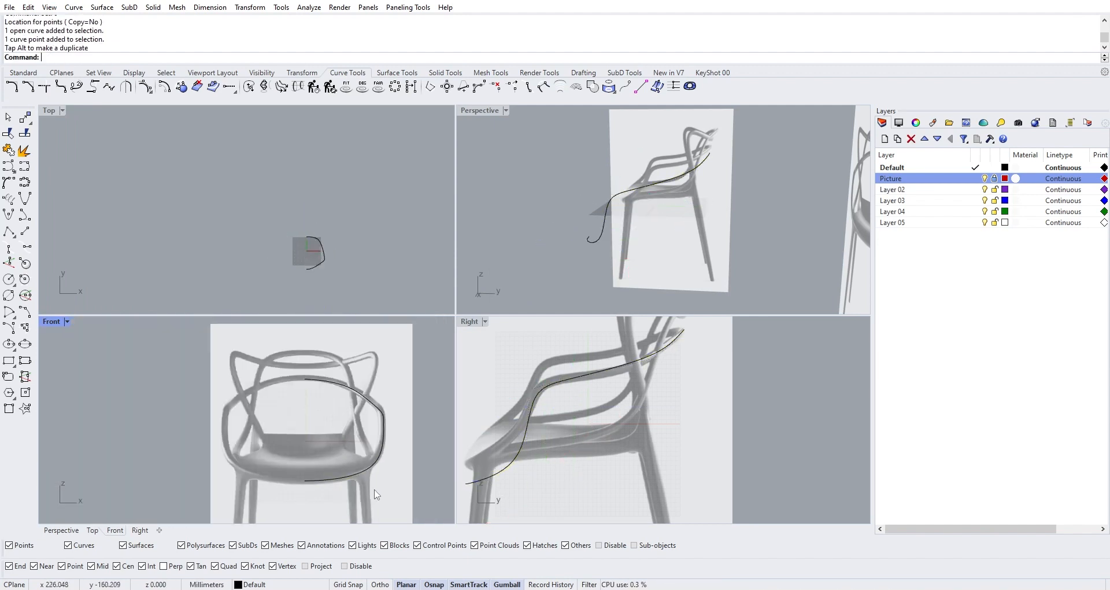
# Examine in the Front view how the curve's top and bottom centre control points fit the chair picture
pyautogui.moveTo(340, 421); pyautogui.dragTo(354, 443, button='right')
pyautogui.click(353, 405)
pyautogui.scroll(6, 342, 408)
pyautogui.moveTo(280, 383); pyautogui.dragTo(339, 418)
pyautogui.scroll(3, 318, 412)
pyautogui.scroll(-5, 318, 412)
pyautogui.moveTo(303, 519); pyautogui.dragTo(309, 444, button='right')
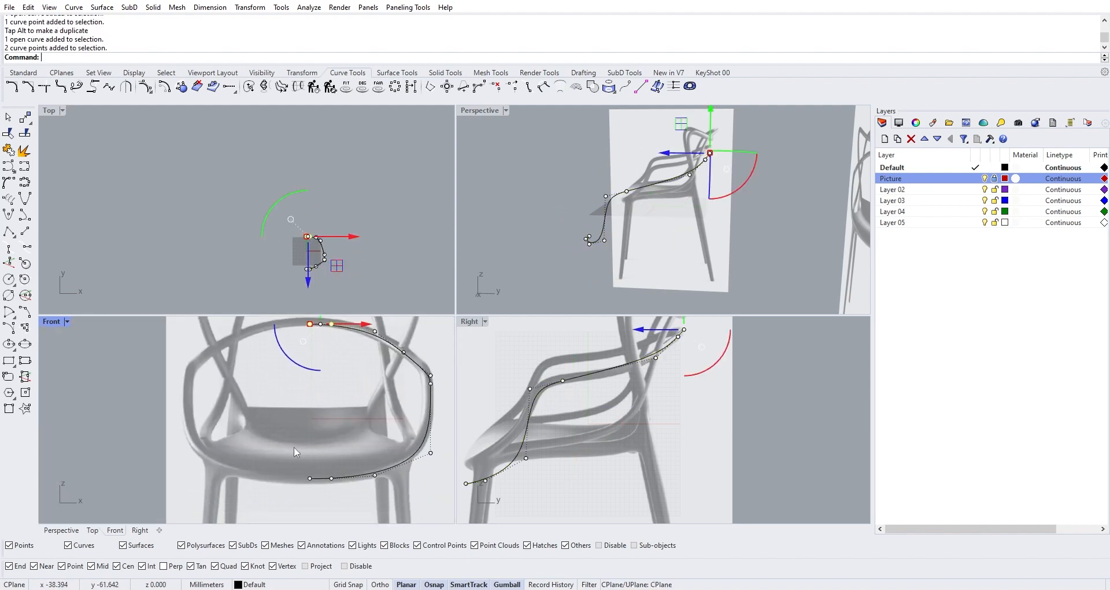
pyautogui.moveTo(294, 447); pyautogui.dragTo(362, 498)
pyautogui.scroll(8, 330, 487)
pyautogui.press('Escape')
pyautogui.press('Escape')
pyautogui.scroll(-3, 341, 481)
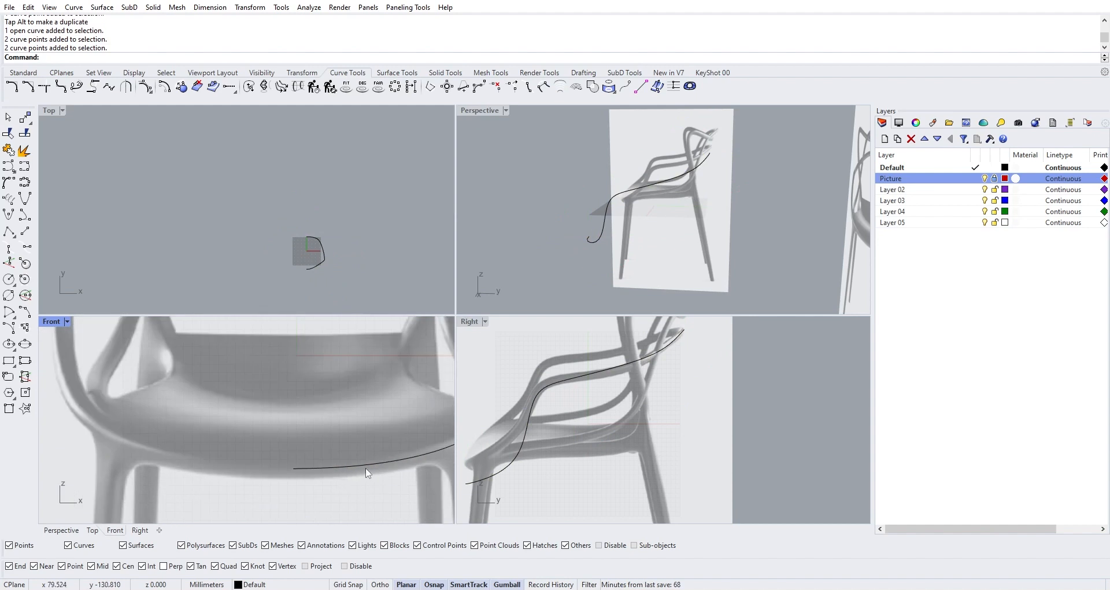
pyautogui.scroll(-3, 369, 471)
pyautogui.click(379, 466)
pyautogui.scroll(-3, 378, 466)
pyautogui.moveTo(350, 465); pyautogui.dragTo(368, 489, button='right')
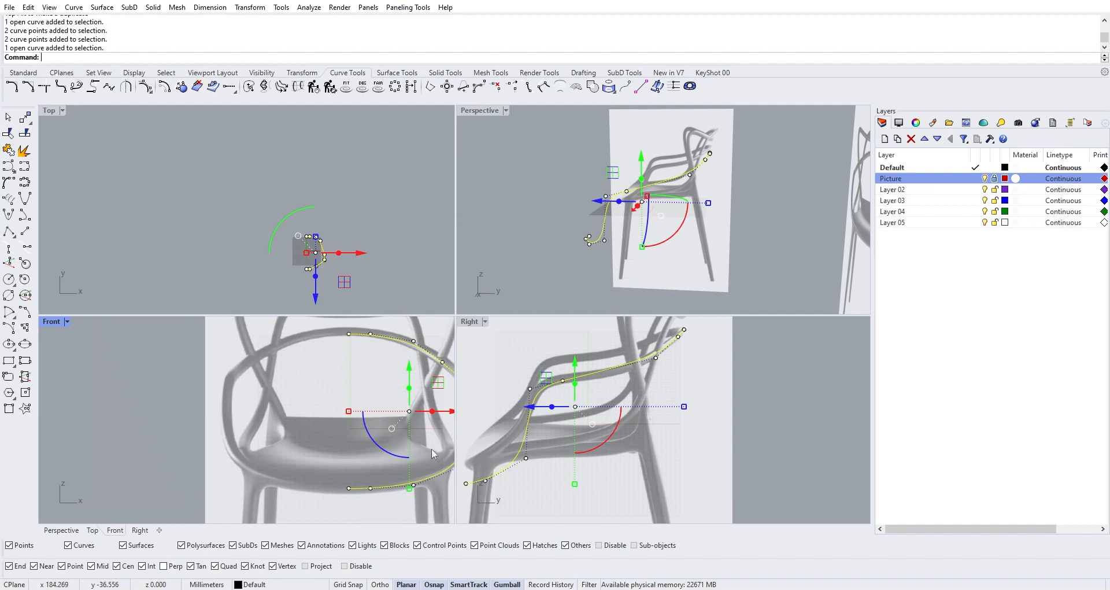
pyautogui.scroll(5, 341, 370)
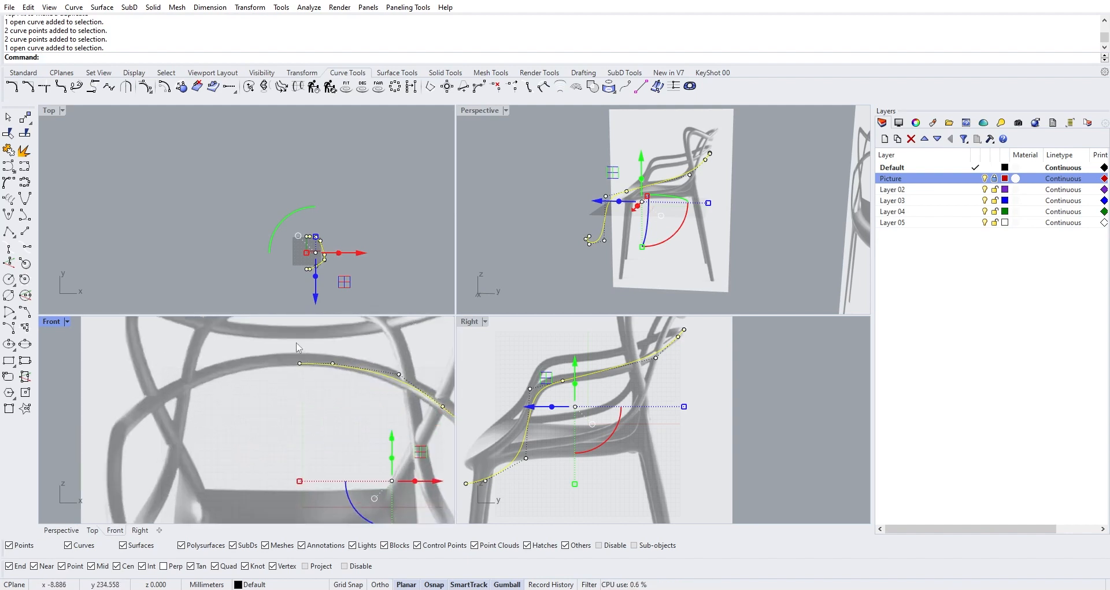
# In the Front view, raise the curve's two top centre control points slightly onto the middle of the tube
pyautogui.moveTo(289, 341); pyautogui.dragTo(277, 360)
pyautogui.click(327, 366)
pyautogui.scroll(-1, 321, 358)
pyautogui.moveTo(321, 358); pyautogui.dragTo(328, 423, button='right')
pyautogui.keyDown('ctrl'); pyautogui.click(382, 432); pyautogui.keyUp('ctrl')
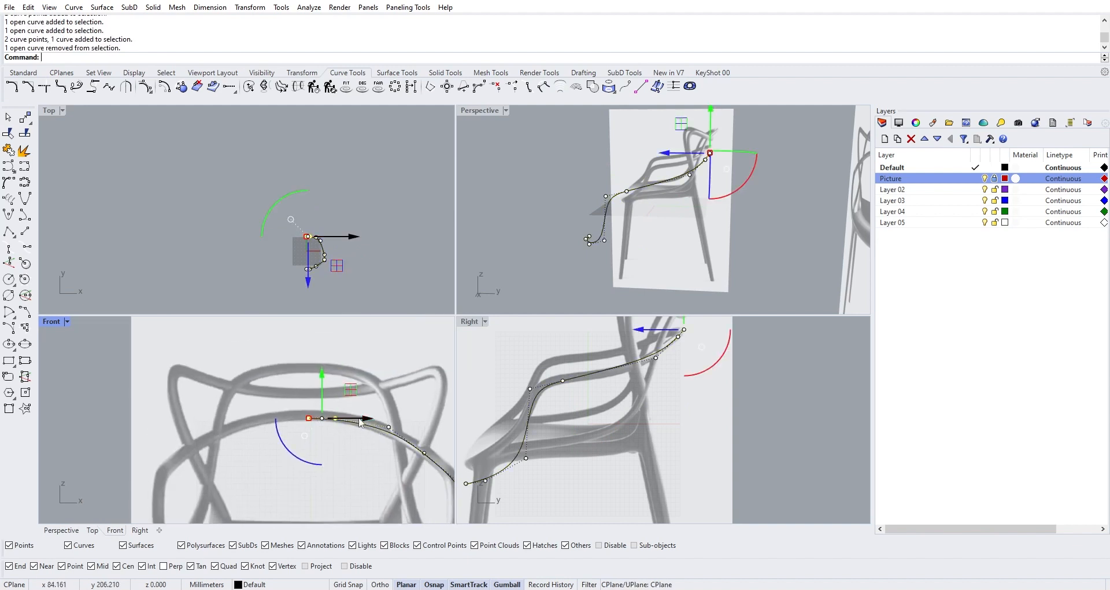
pyautogui.moveTo(320, 376); pyautogui.dragTo(319, 373)
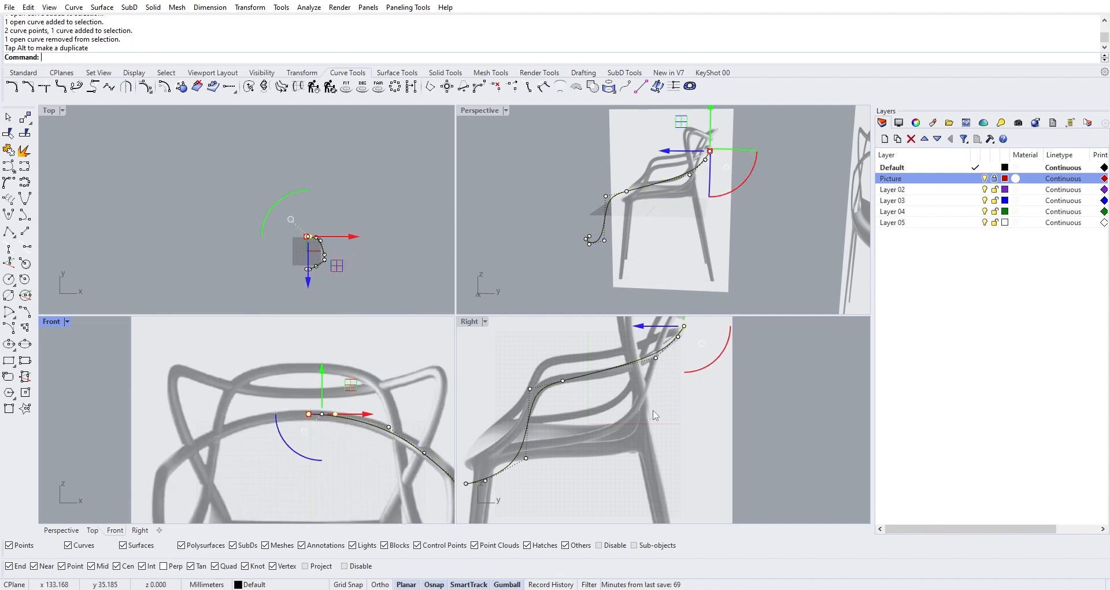
# In the Right view, nudge the control point where the curve crosses the backrest slightly up
pyautogui.click(656, 357)
pyautogui.moveTo(656, 357); pyautogui.dragTo(657, 378, button='right')
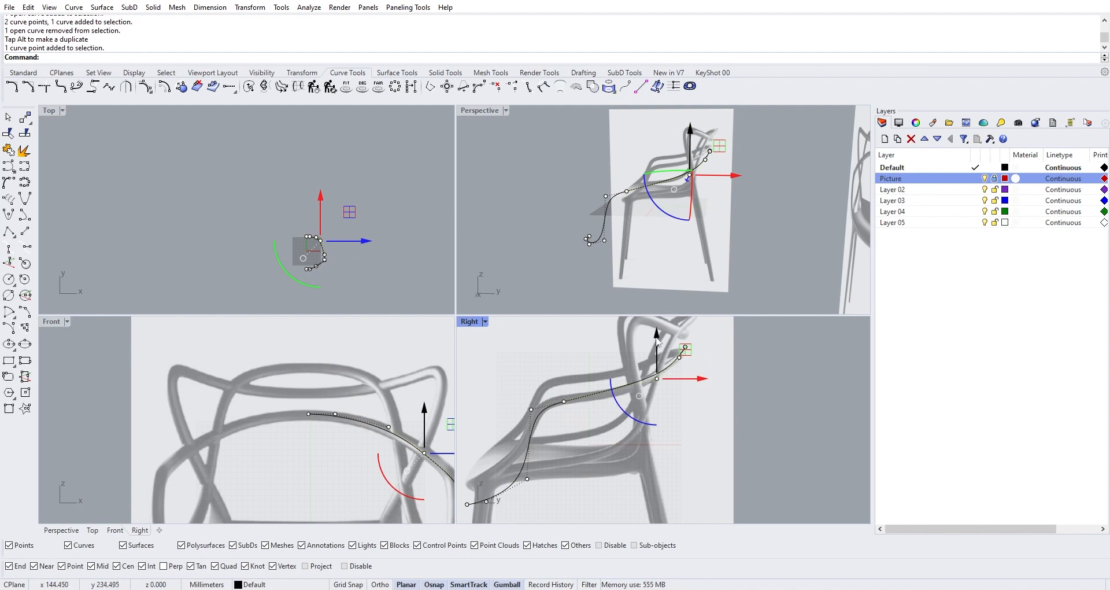
pyautogui.moveTo(656, 339); pyautogui.dragTo(656, 336)
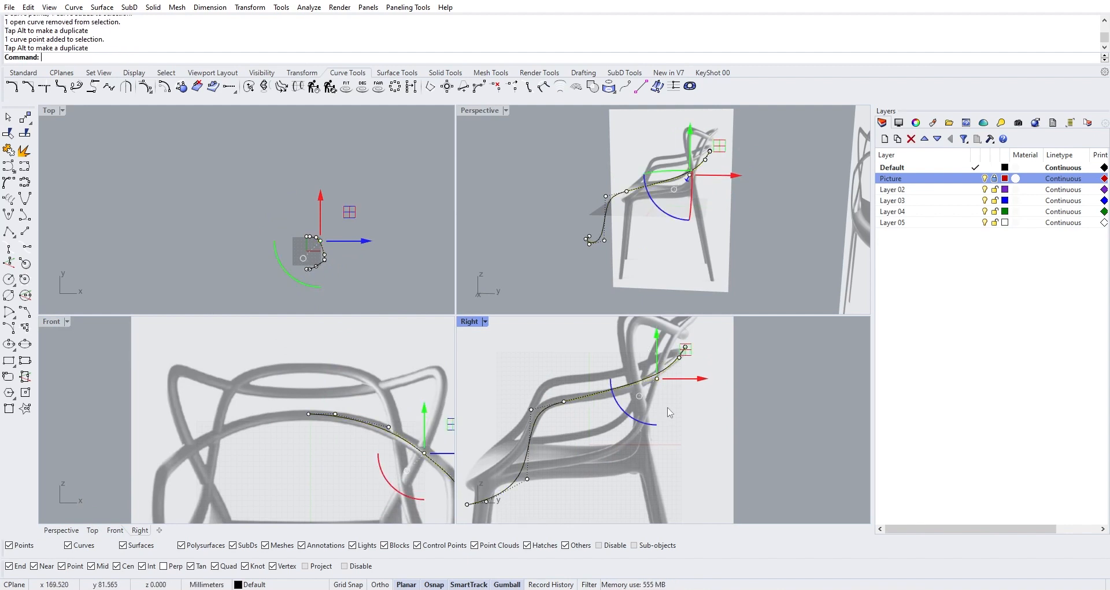
pyautogui.press('Escape')
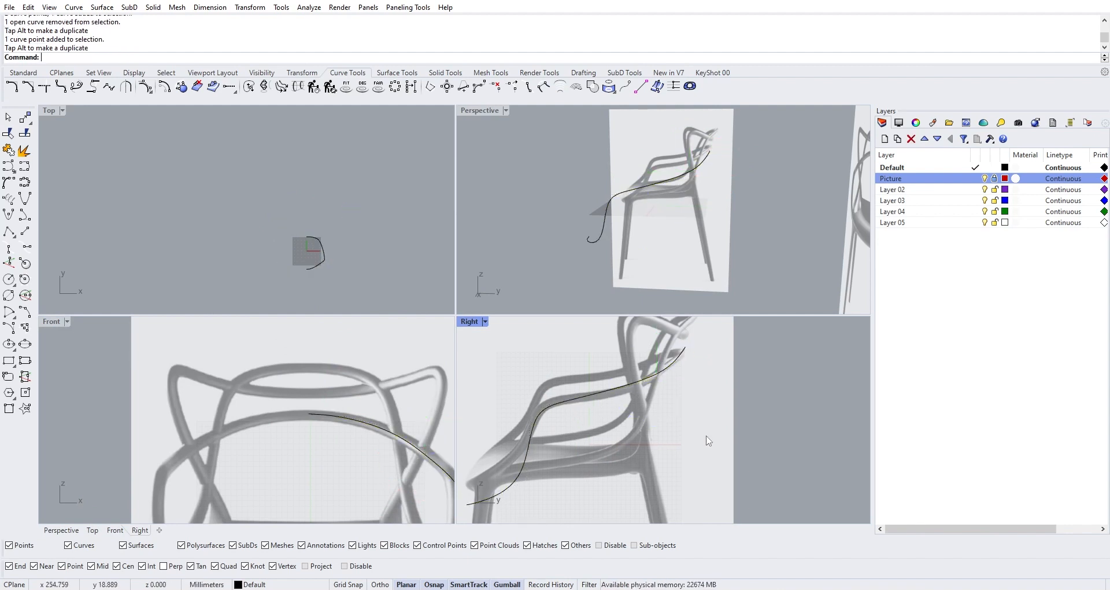
# In the Front view, start a degree 3 control point curve about 36 mm above the first curve's top end, with a level second point about 43 mm outward
pyautogui.scroll(-2, 689, 390)
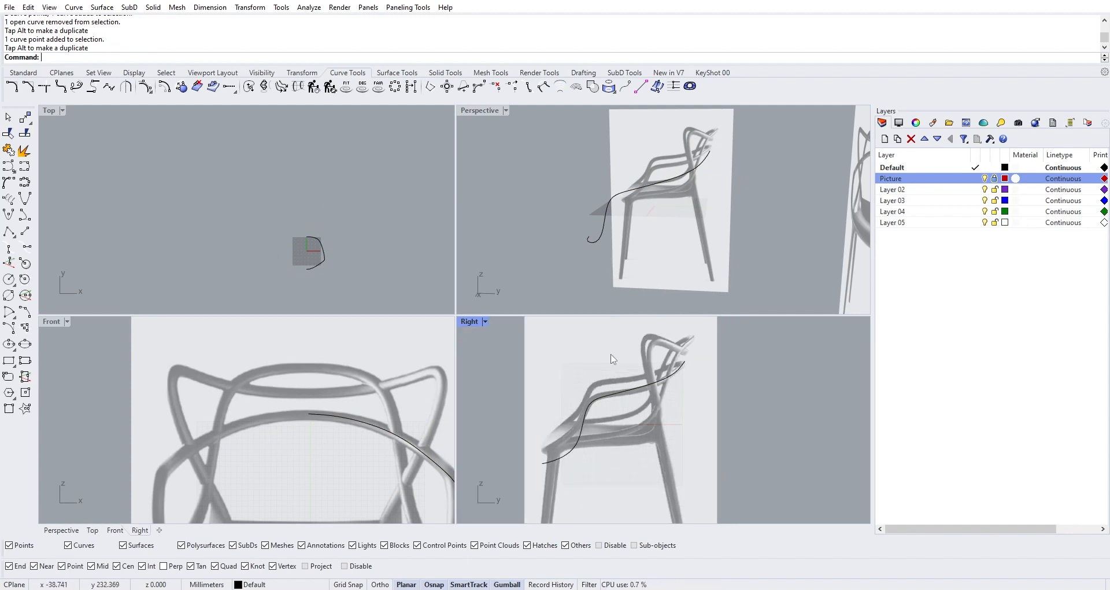
pyautogui.moveTo(676, 161); pyautogui.dragTo(703, 286, button='right')
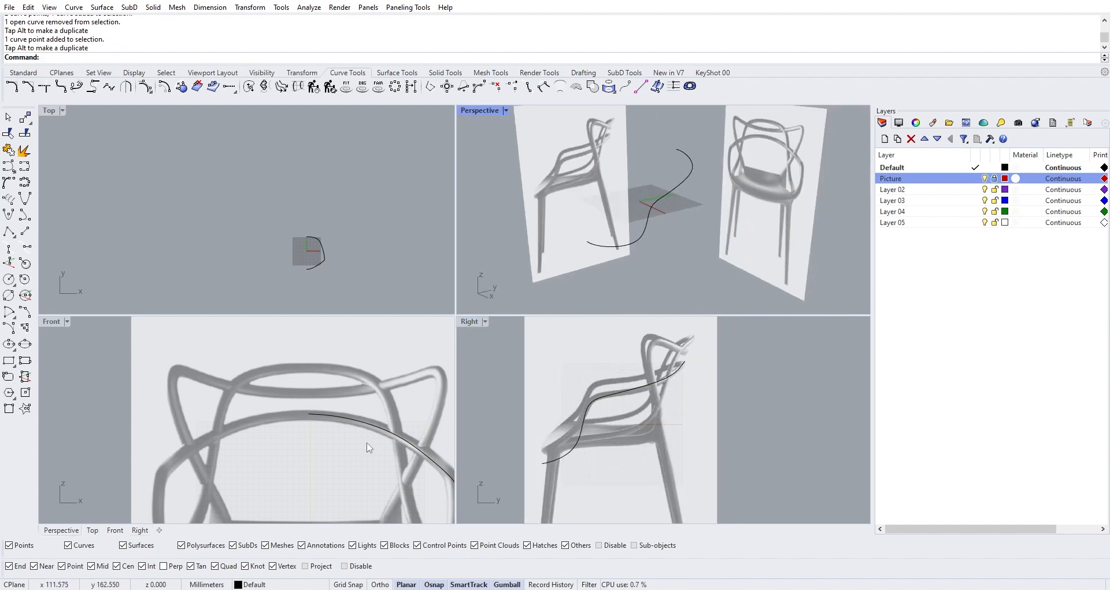
pyautogui.scroll(-3, 366, 443)
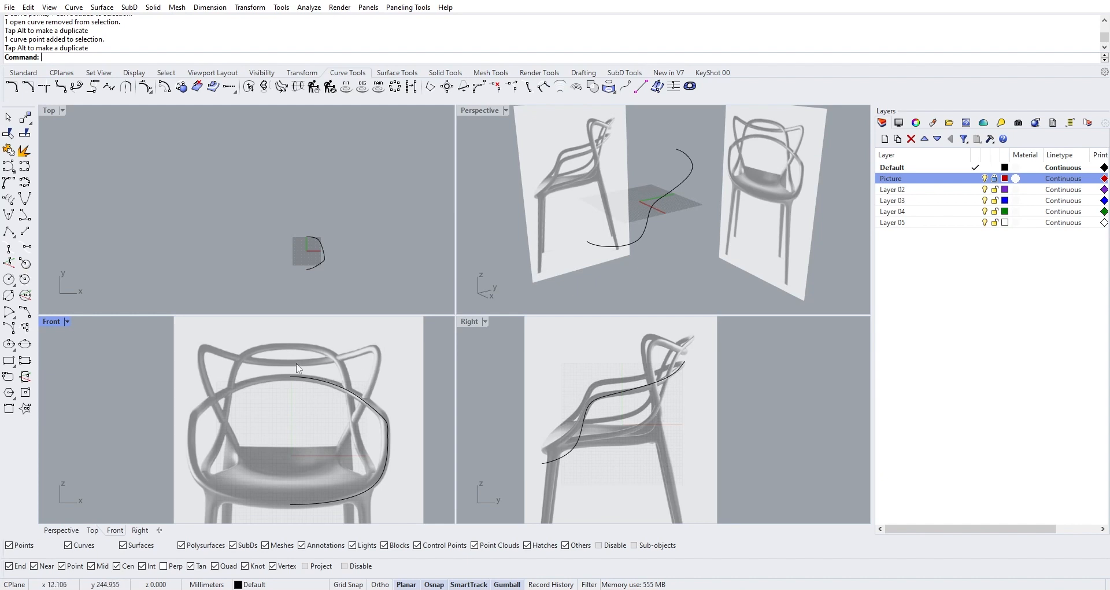
pyautogui.click(23, 72)
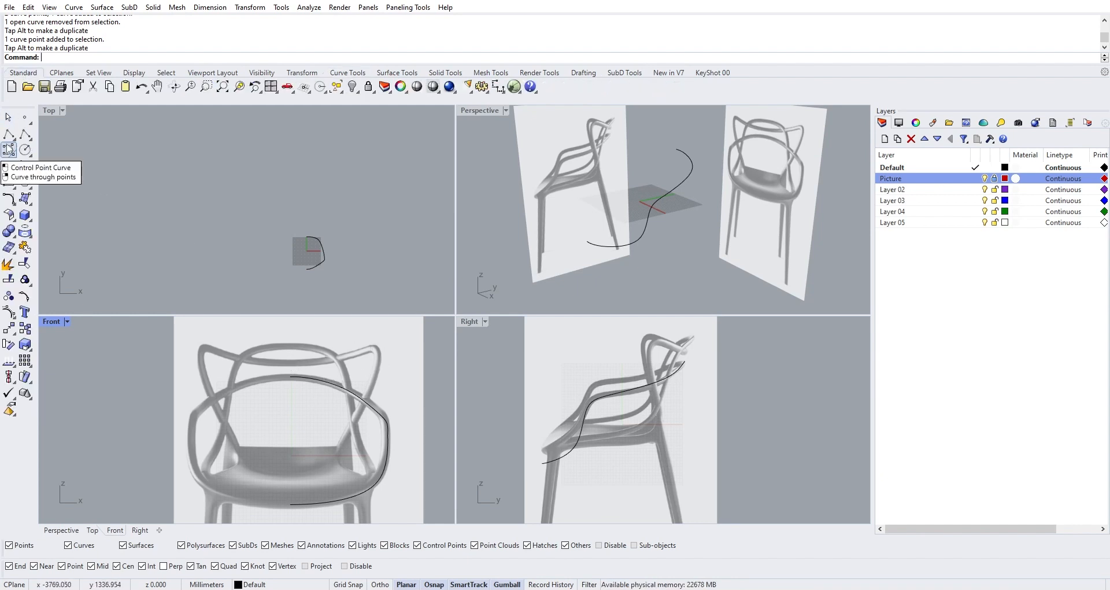
pyautogui.click(9, 149)
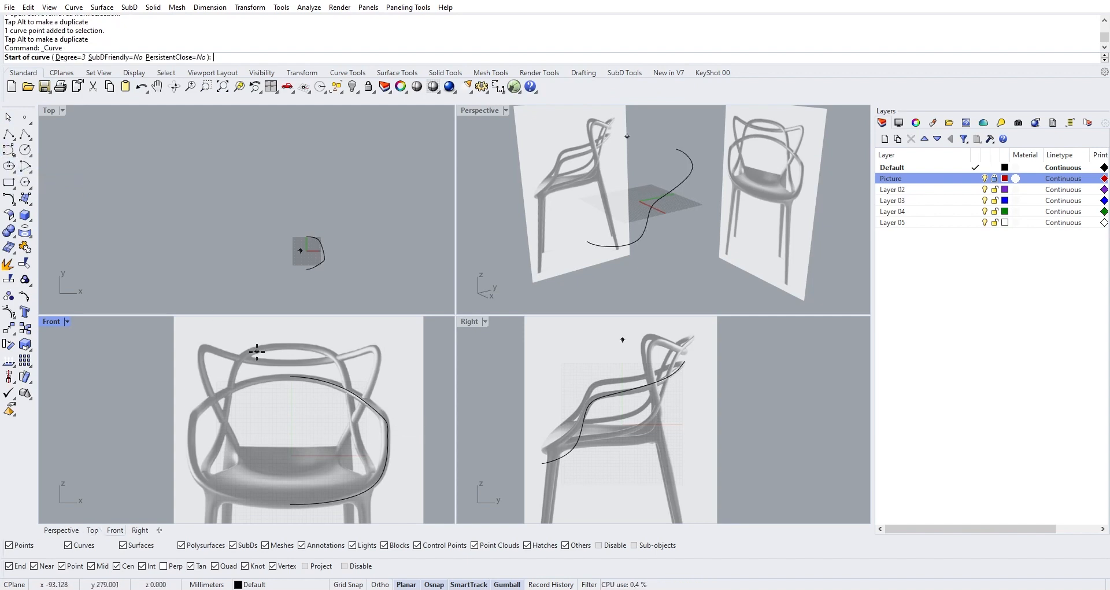
pyautogui.scroll(3, 296, 387)
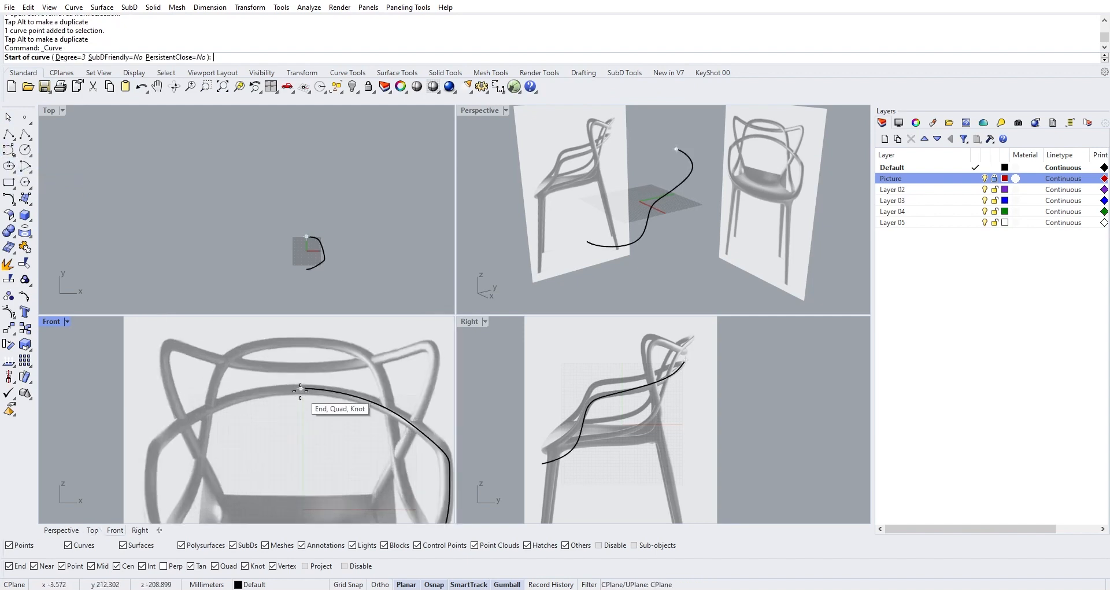
pyautogui.click(298, 387)
pyautogui.scroll(-3, 300, 369)
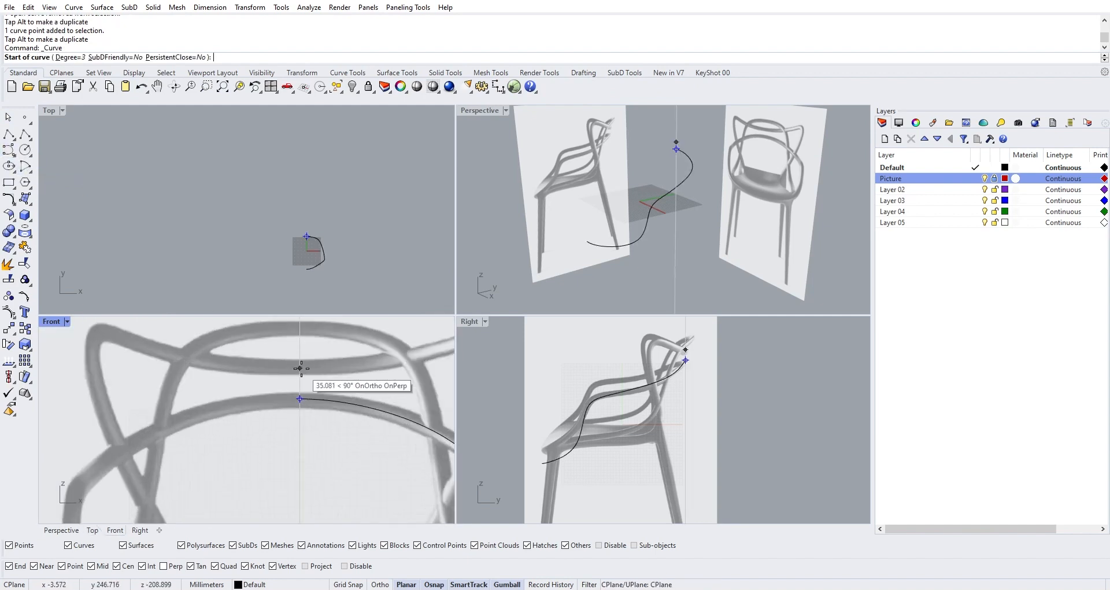
pyautogui.scroll(3, 301, 368)
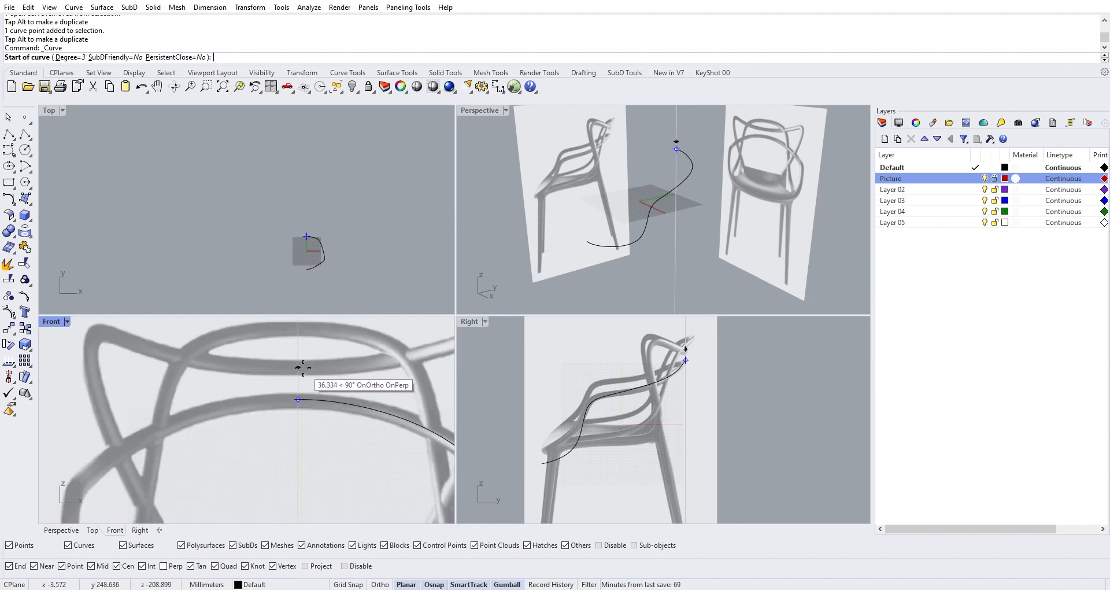
pyautogui.click(300, 368)
pyautogui.scroll(-3, 300, 368)
pyautogui.scroll(3, 321, 365)
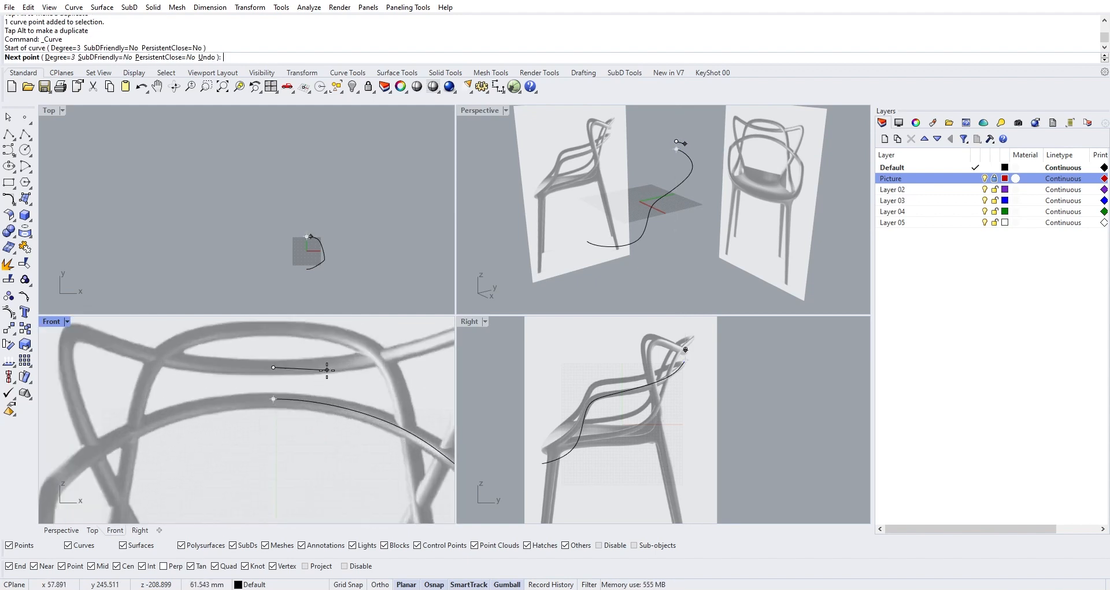
pyautogui.press('shift')
pyautogui.press('shift')
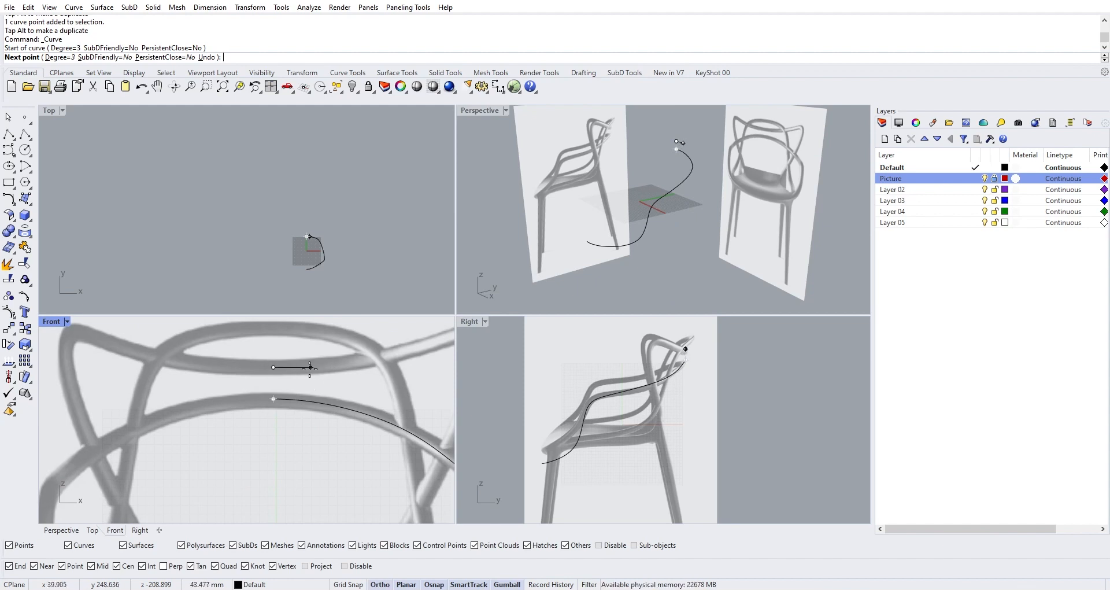
pyautogui.click(312, 368)
# Continue the curve past the backrest's upper corner, down along the crossing tube, and end it near the seat's rear edge
pyautogui.scroll(-3, 311, 370)
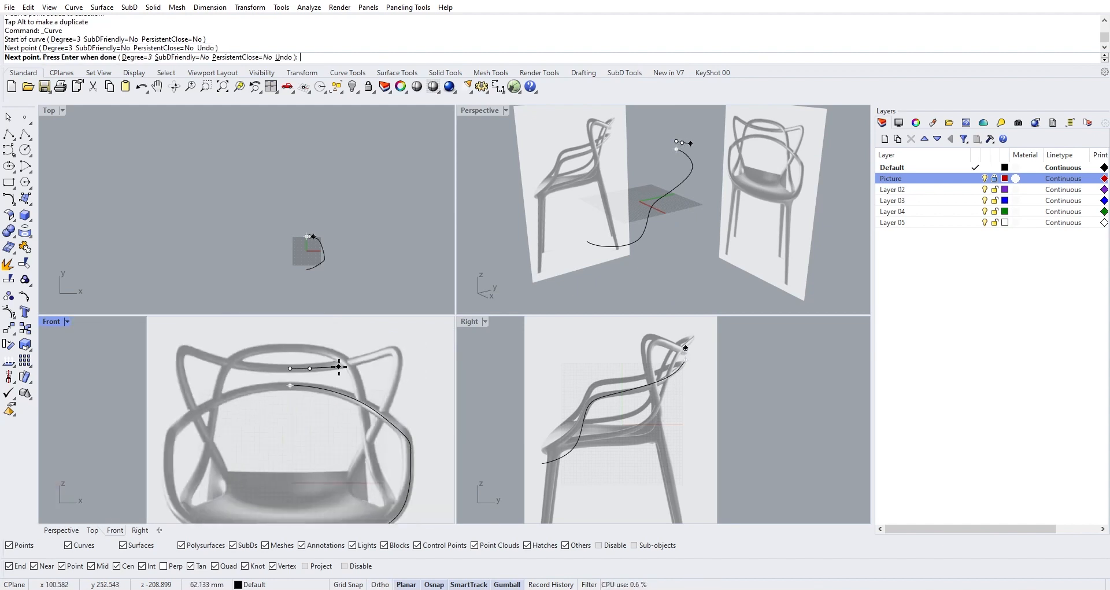
pyautogui.click(373, 351)
pyautogui.click(410, 340)
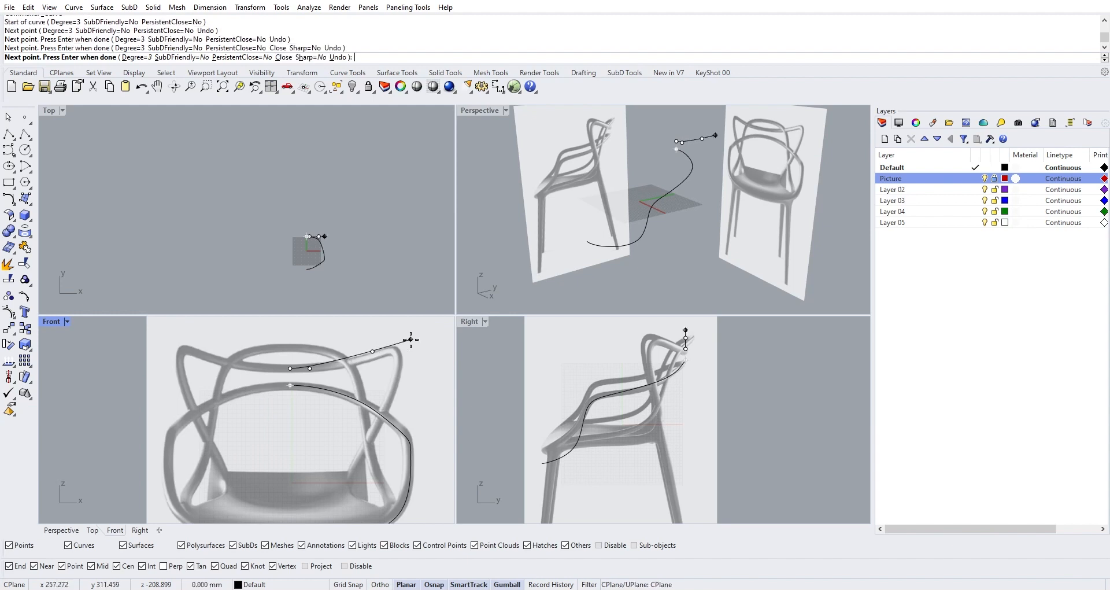
pyautogui.click(393, 392)
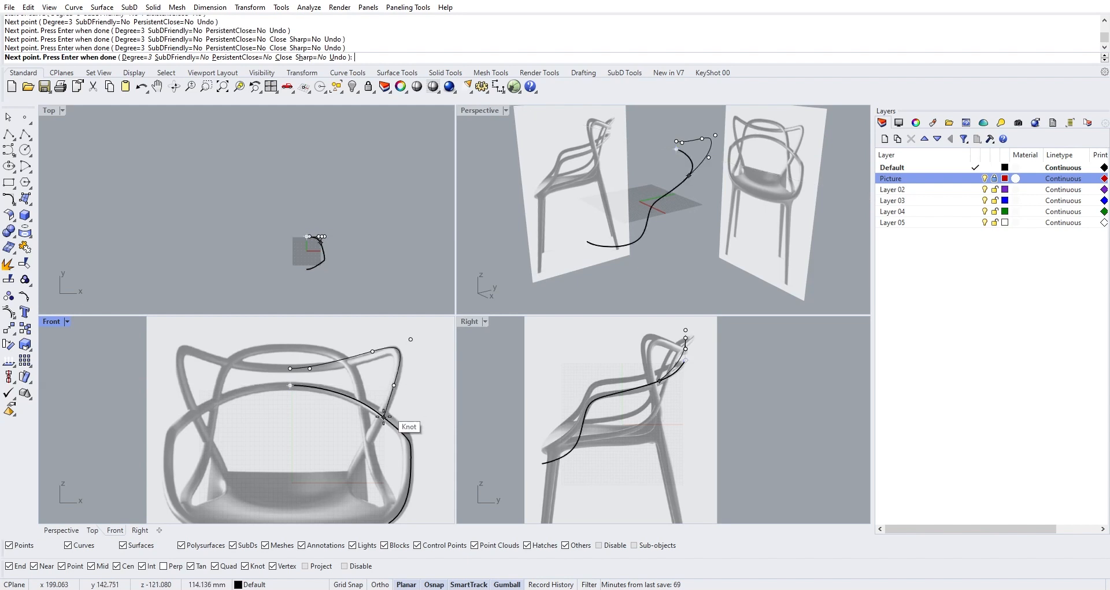
pyautogui.click(370, 438)
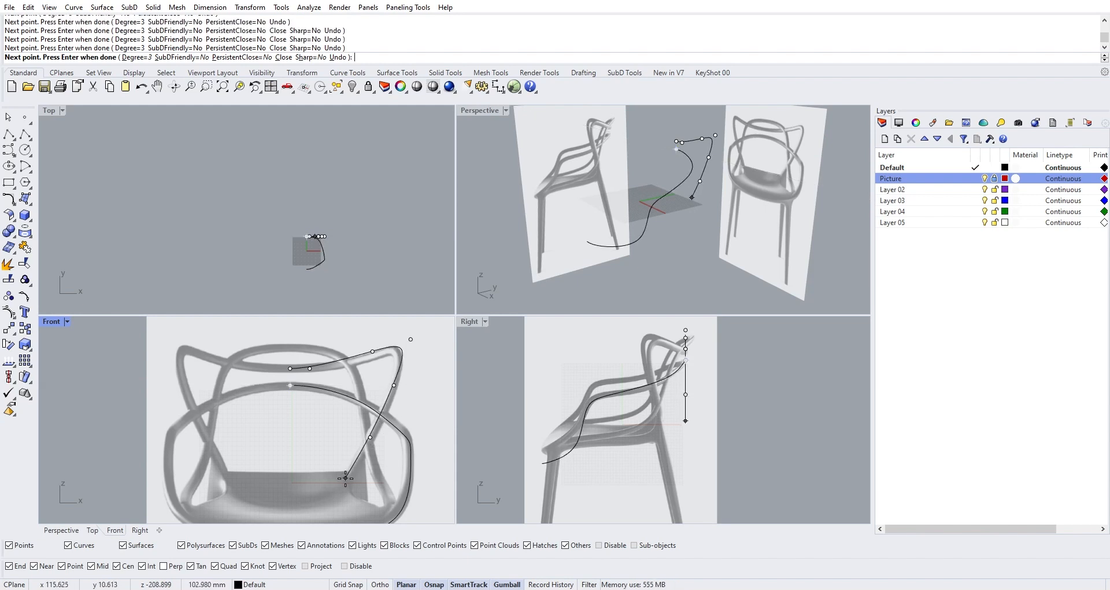
pyautogui.click(345, 478)
pyautogui.rightClick(346, 478)
# In the Front view, nudge the two control points on the curve's descending part onto the middle of the tube
pyautogui.click(381, 416)
pyautogui.scroll(4, 381, 417)
pyautogui.click(401, 370)
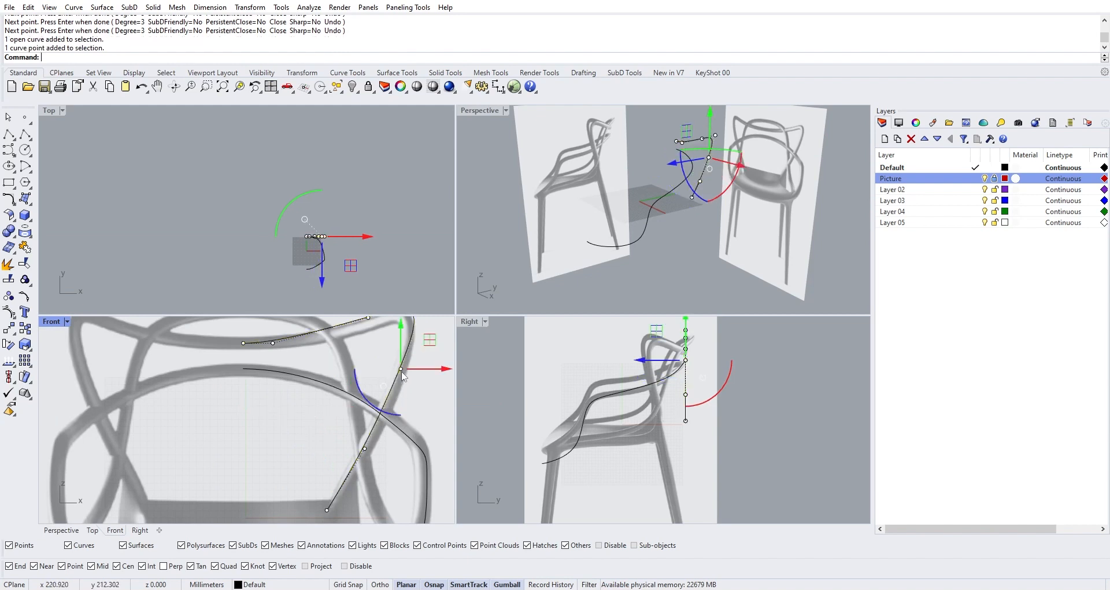
pyautogui.scroll(-2, 404, 376)
pyautogui.click(373, 435)
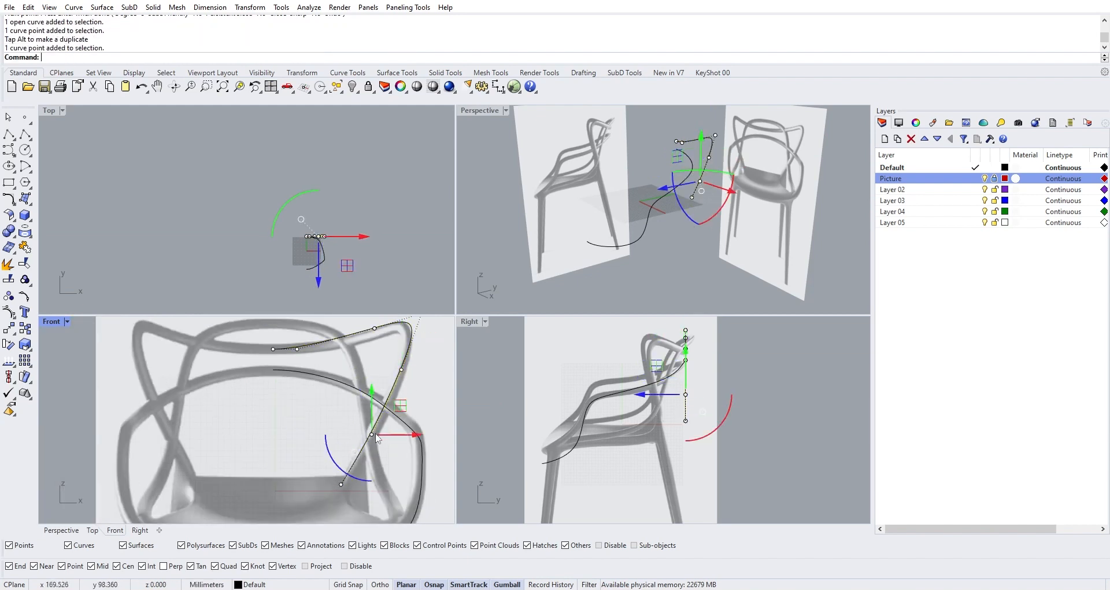
pyautogui.moveTo(376, 438); pyautogui.dragTo(381, 437)
pyautogui.press('Escape')
pyautogui.press('Escape')
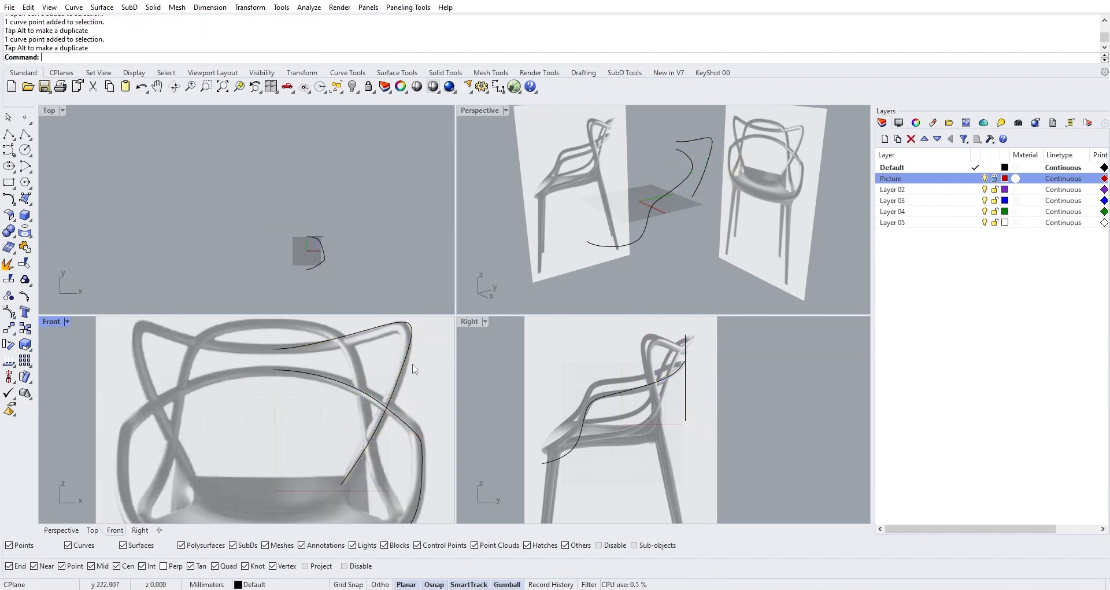
# In the Front view, move the curve's upper corner control point slightly inward and down toward the tube's bend
pyautogui.click(405, 363)
pyautogui.moveTo(418, 342); pyautogui.dragTo(399, 387, button='right')
pyautogui.click(402, 355)
pyautogui.click(393, 372)
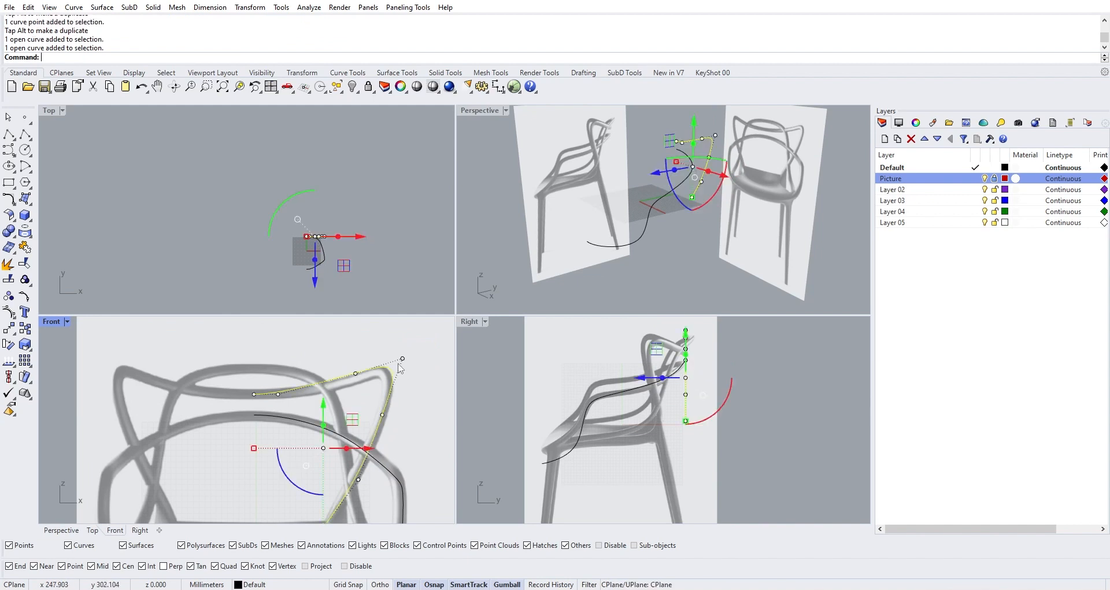
pyautogui.press('F10')
pyautogui.click(402, 359)
pyautogui.moveTo(428, 332); pyautogui.dragTo(426, 344)
pyautogui.press('Escape')
pyautogui.press('Escape')
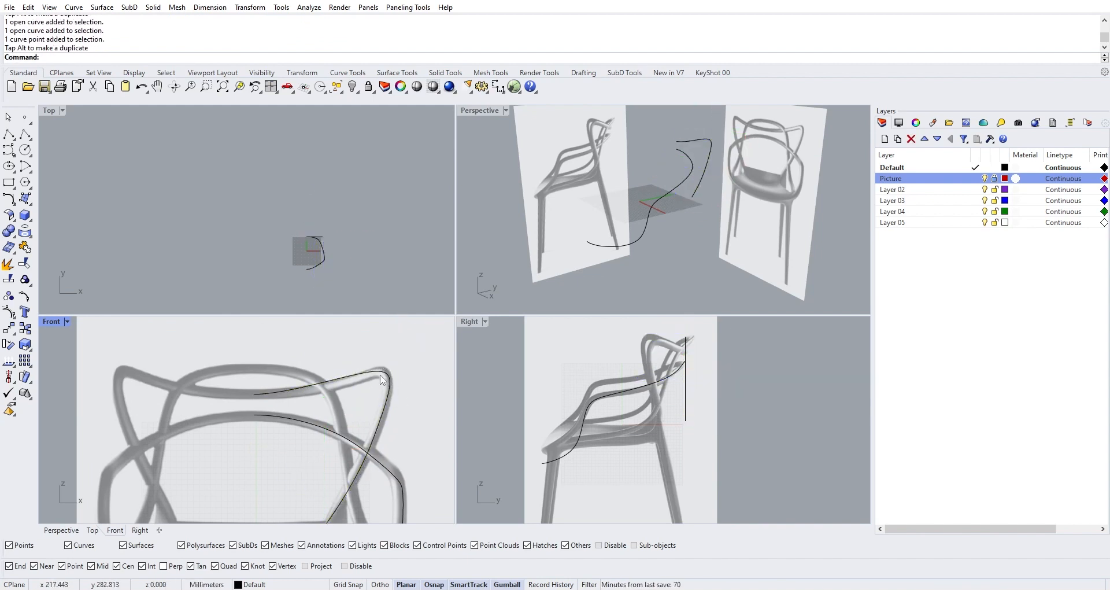
# In the Front view, raise the upper corner control point slightly so the curve follows the tube's rounded tip
pyautogui.click(382, 379)
pyautogui.click(398, 366)
pyautogui.moveTo(426, 339); pyautogui.dragTo(426, 329)
pyautogui.click(423, 413)
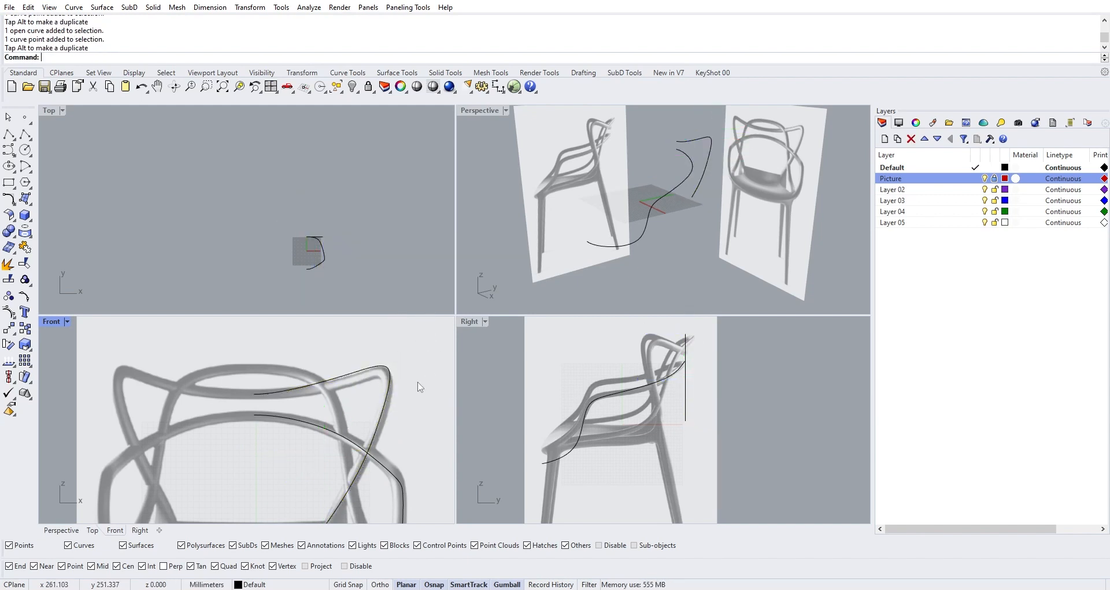
# In the Right view, shift the new curve's upper corner control point slightly toward the rear of the chair
pyautogui.click(388, 386)
pyautogui.scroll(2, 682, 408)
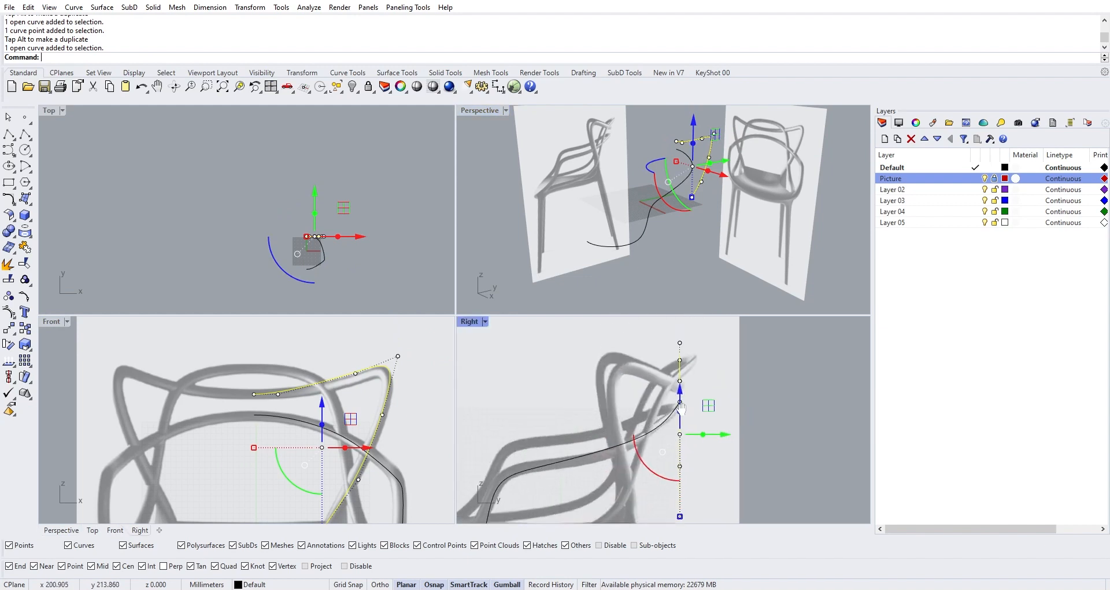
pyautogui.scroll(4, 682, 408)
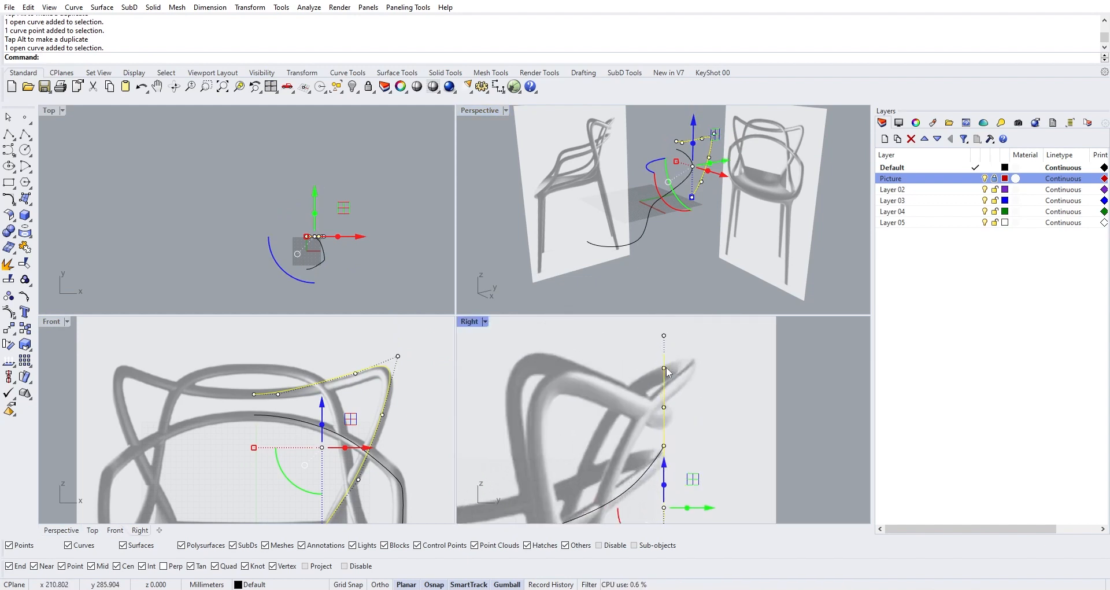
pyautogui.press('Escape')
pyautogui.click(665, 366)
pyautogui.click(664, 335)
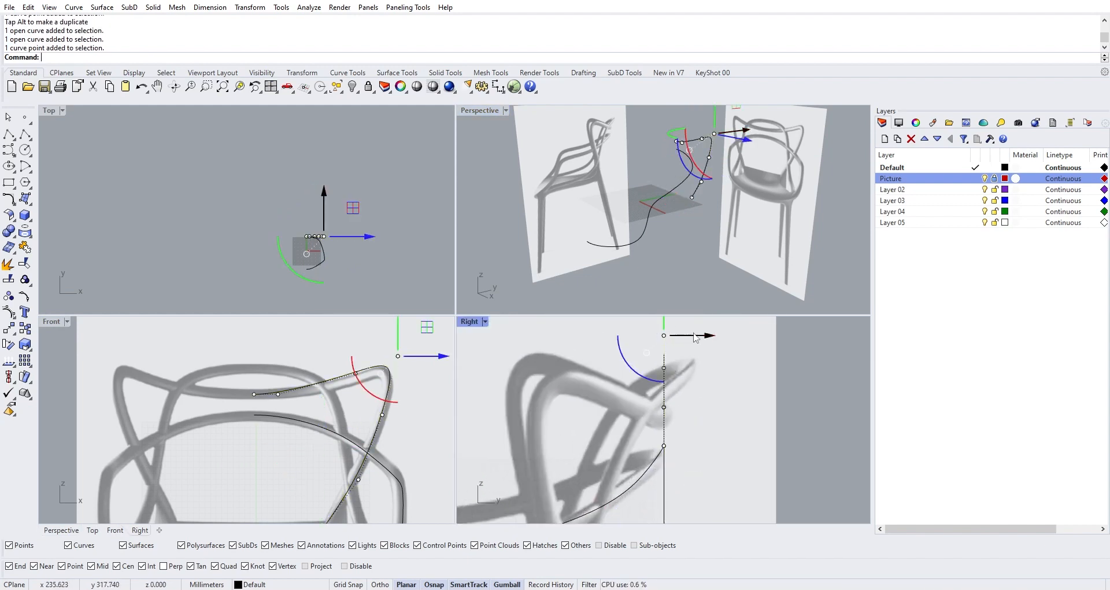
pyautogui.moveTo(696, 339); pyautogui.dragTo(717, 336)
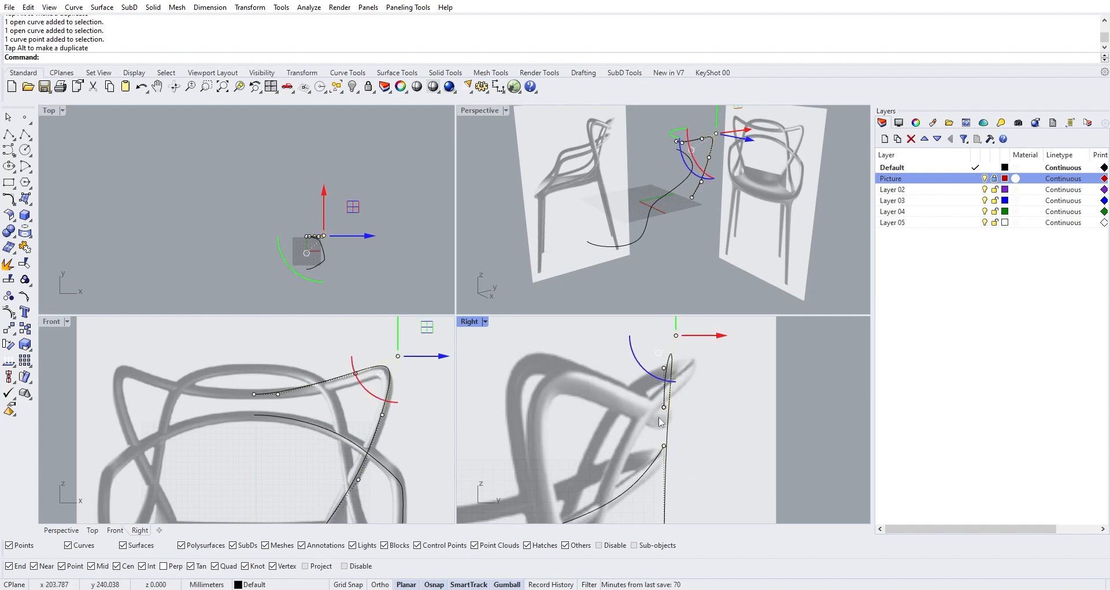
pyautogui.click(732, 357)
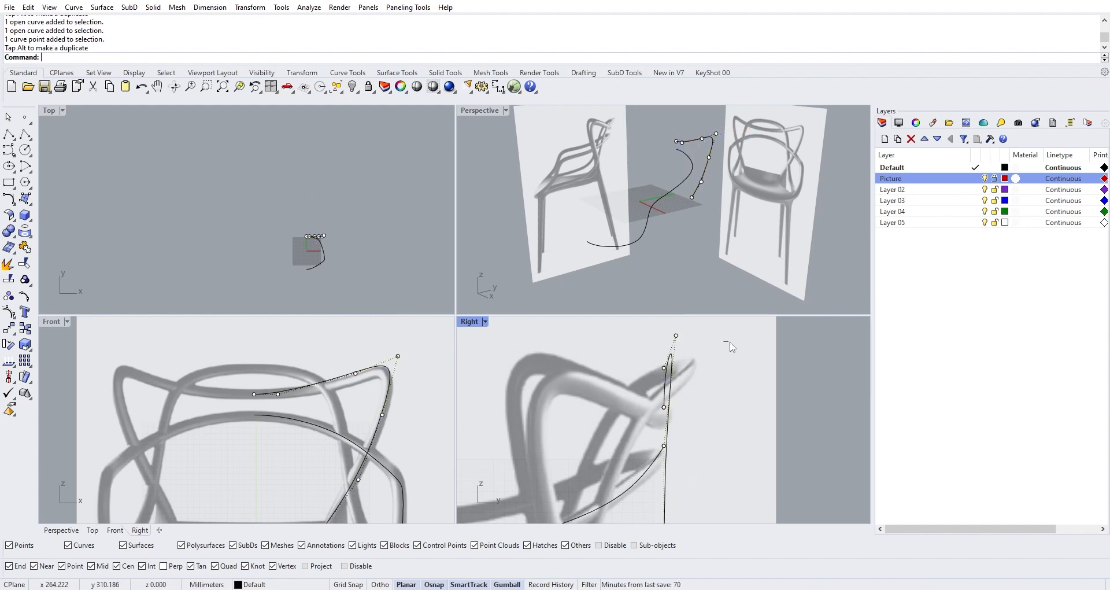
# In the Right view, move the upper corner control point horizontally forward, past the front of the backrest loop
pyautogui.click(670, 362)
pyautogui.click(676, 345)
pyautogui.moveTo(676, 343); pyautogui.dragTo(492, 381)
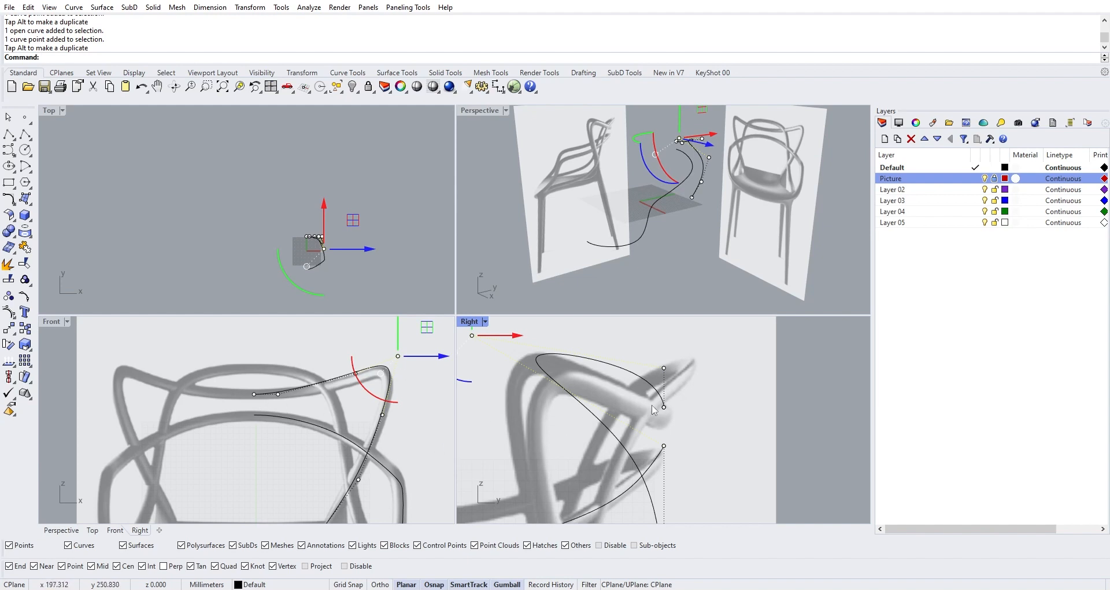
# In the Right view, move the control points on either side of the corner forward to follow the backrest loop's side profile
pyautogui.click(664, 369)
pyautogui.moveTo(713, 368); pyautogui.dragTo(623, 377)
pyautogui.scroll(-6, 628, 392)
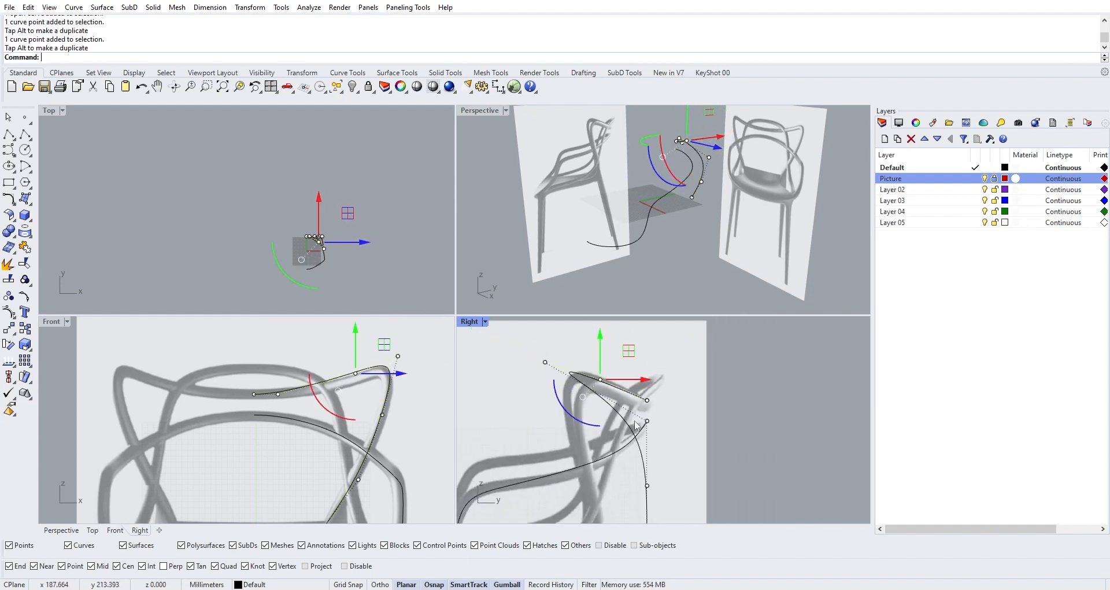
pyautogui.moveTo(619, 435); pyautogui.dragTo(597, 399, button='right')
pyautogui.click(626, 386)
pyautogui.moveTo(657, 385); pyautogui.dragTo(582, 404)
pyautogui.press('Escape')
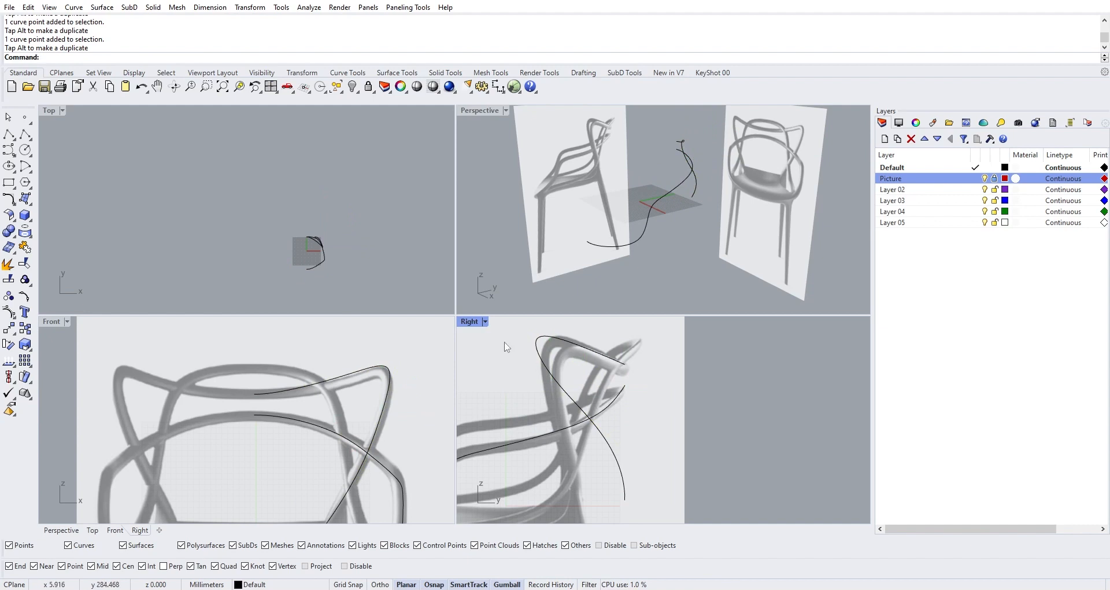
# In an enlarged Right view, move the curve's two lowest control points horizontally forward onto the backrest upright
pyautogui.doubleClick(470, 326)
pyautogui.click(333, 345)
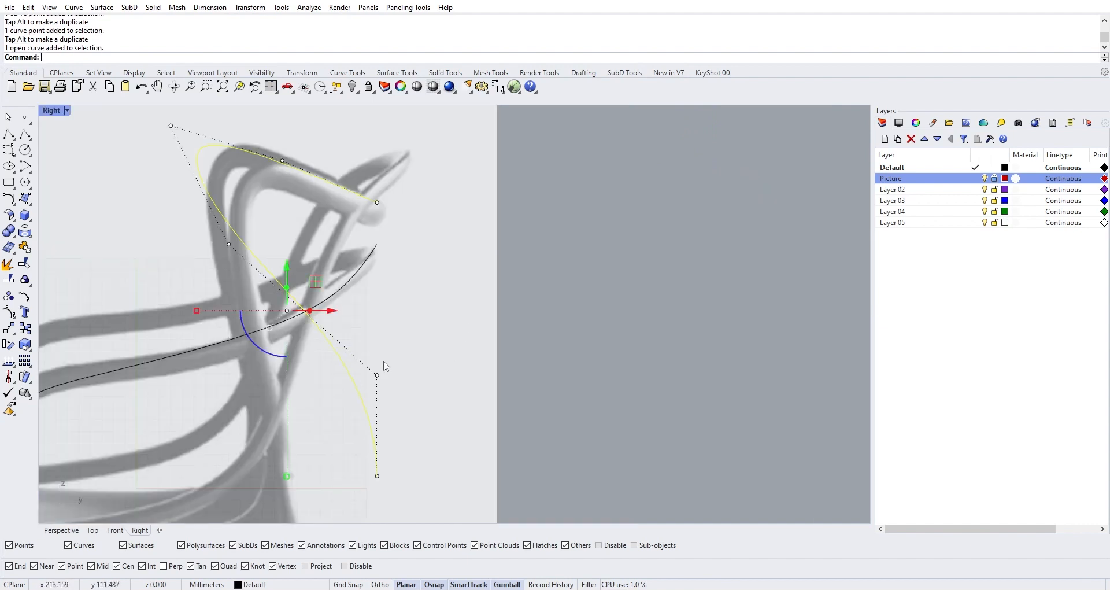
pyautogui.click(377, 376)
pyautogui.moveTo(402, 376); pyautogui.dragTo(298, 400)
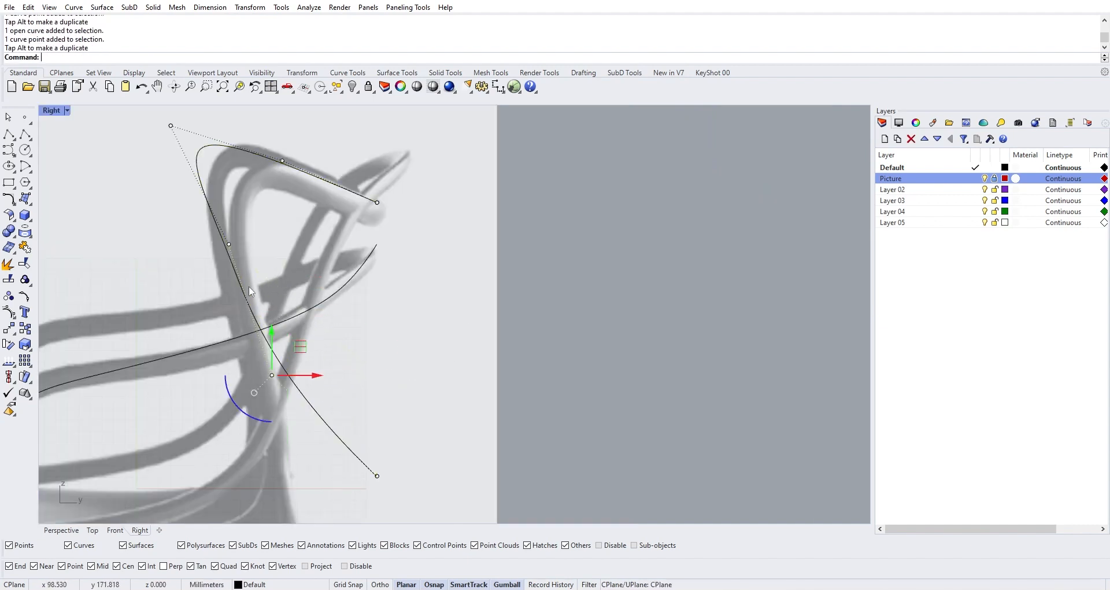
pyautogui.scroll(-4, 380, 470)
pyautogui.click(411, 439)
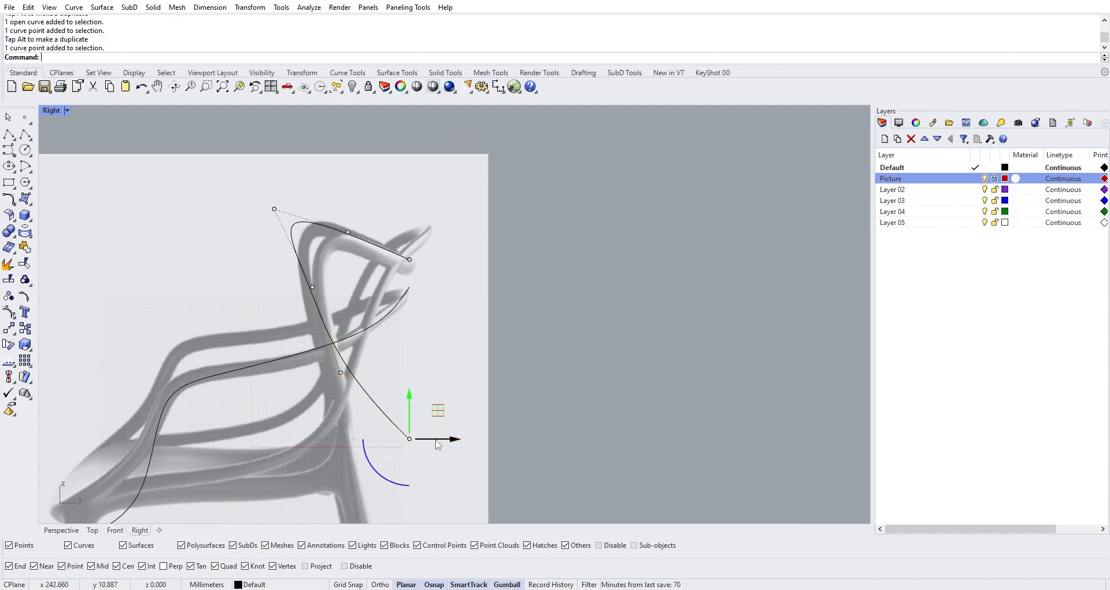
pyautogui.moveTo(436, 442); pyautogui.dragTo(371, 461)
pyautogui.click(341, 372)
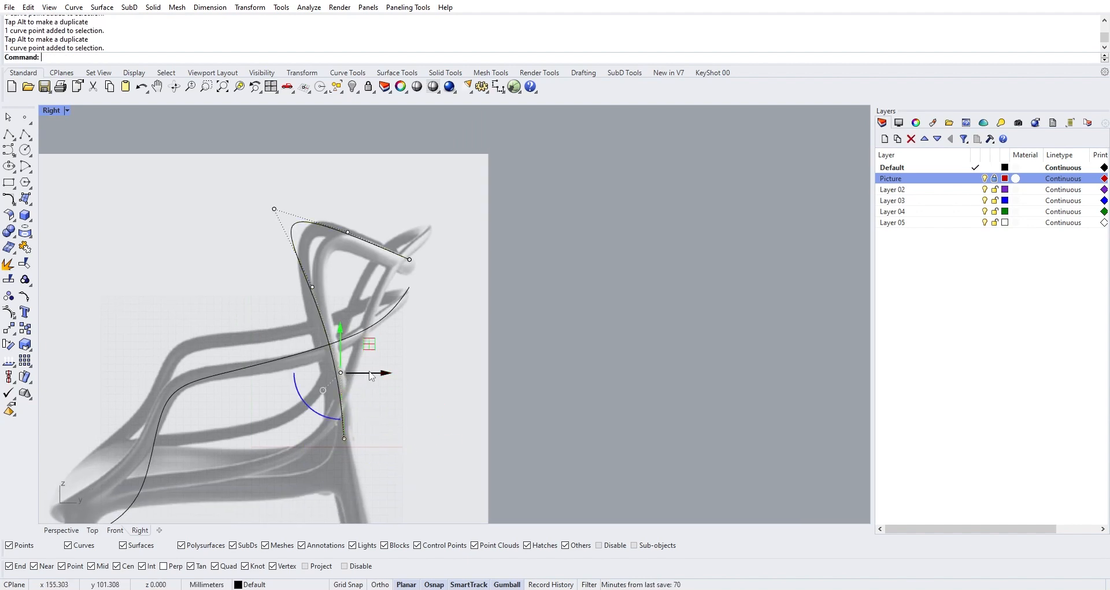
# Shift the control points along the backrest curve's upright and upper corner horizontally in the side view to follow the reference chair
pyautogui.moveTo(371, 373); pyautogui.dragTo(365, 375)
pyautogui.click(313, 286)
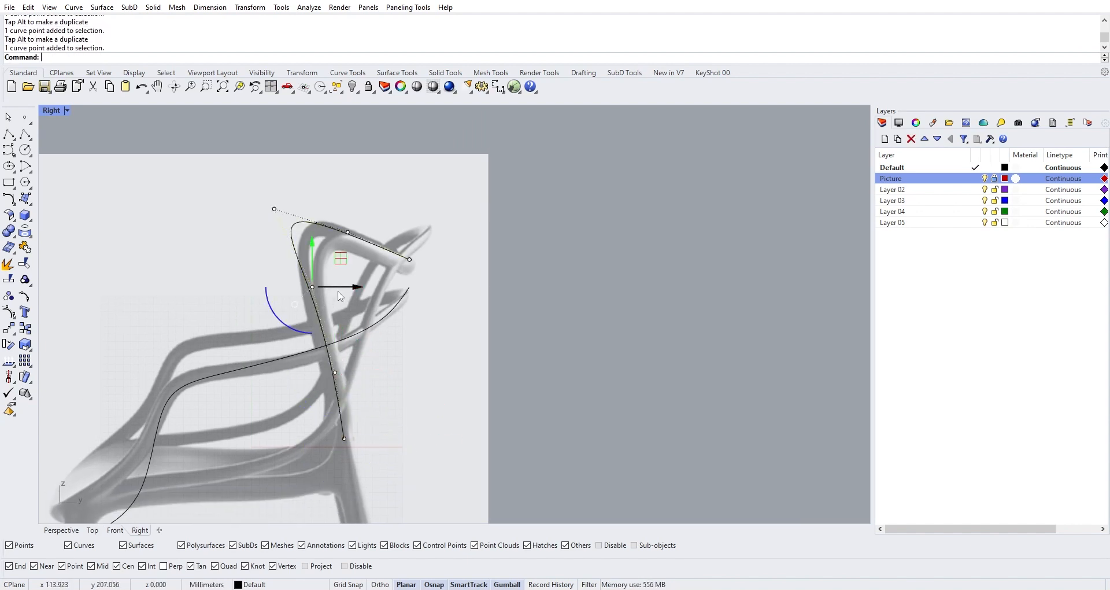
pyautogui.moveTo(342, 289); pyautogui.dragTo(335, 289)
pyautogui.click(274, 209)
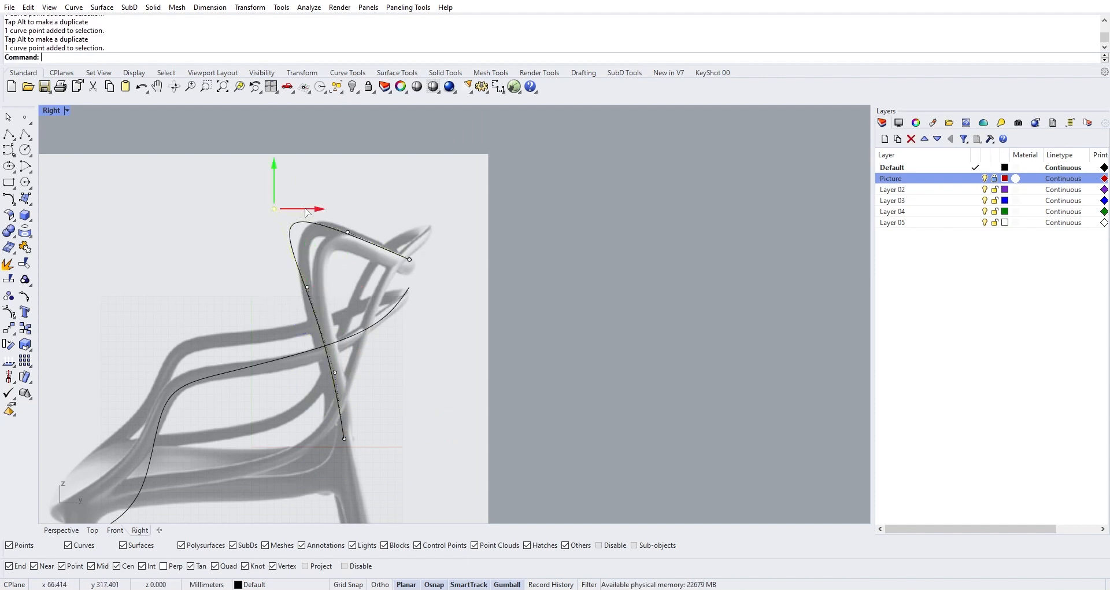
pyautogui.moveTo(304, 210); pyautogui.dragTo(312, 212)
pyautogui.press('Escape')
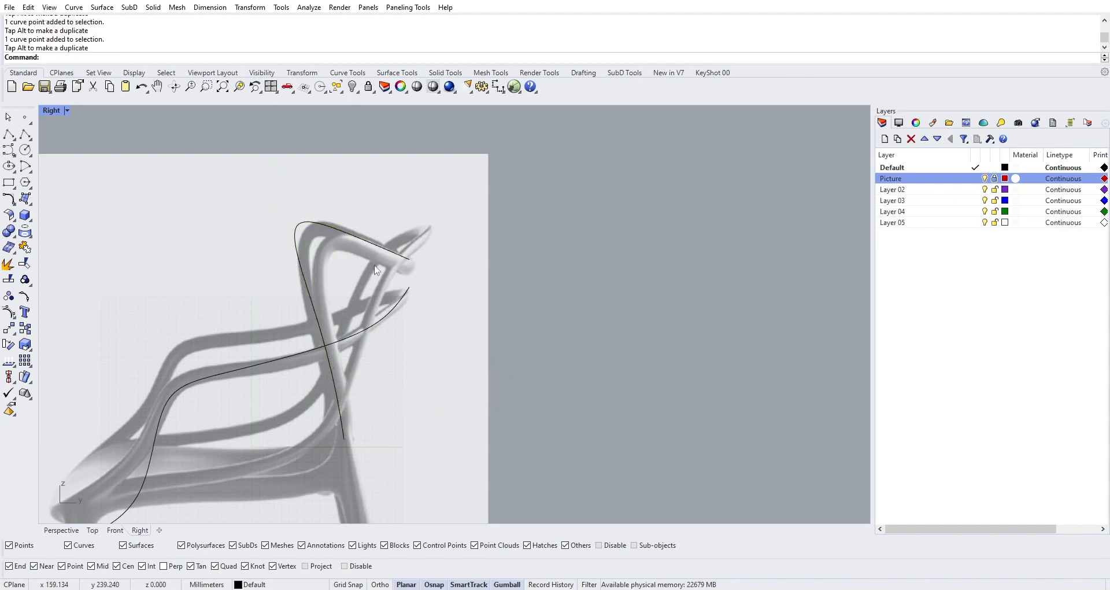
pyautogui.click(402, 260)
pyautogui.press('Escape')
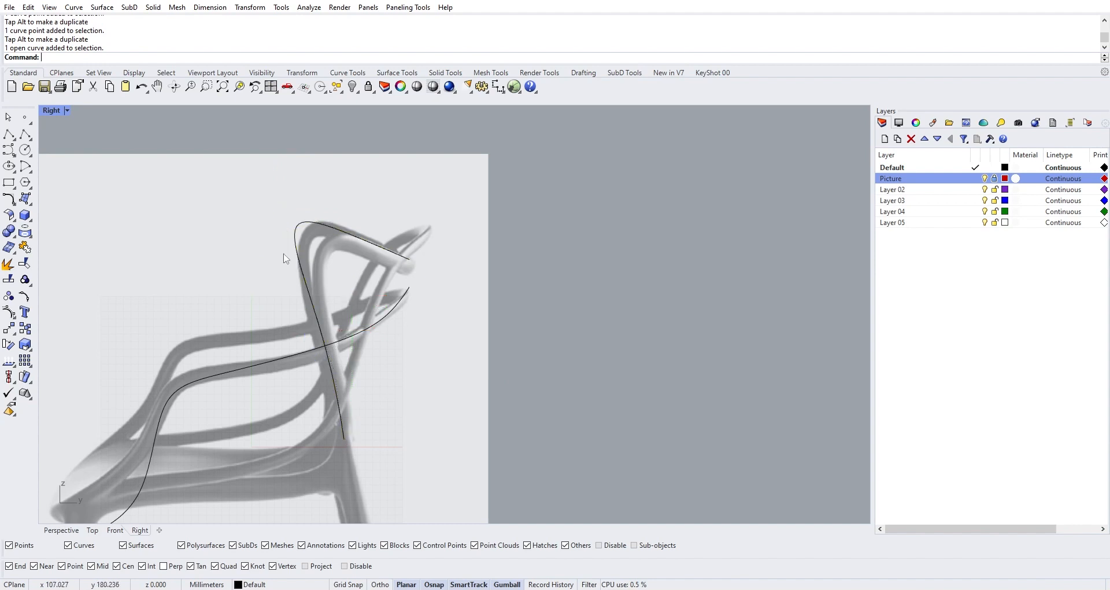
# Move the backrest curve's top-rail control point, inward from the upper corner, rearward in Y to round the curve in plan
pyautogui.doubleClick(56, 114)
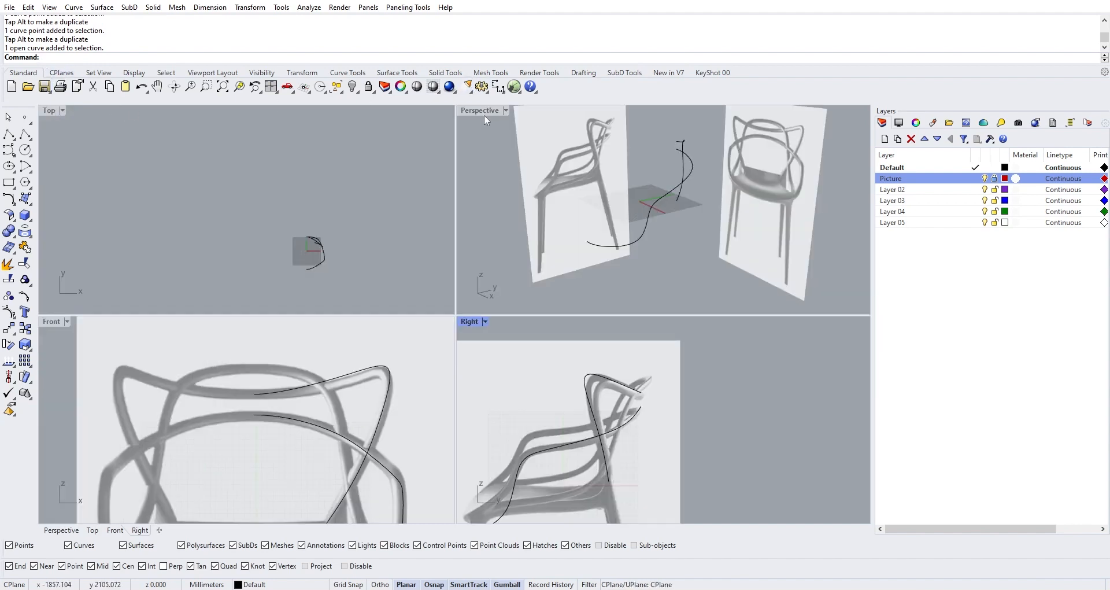
pyautogui.doubleClick(481, 111)
pyautogui.moveTo(492, 141); pyautogui.dragTo(471, 196, button='right')
pyautogui.moveTo(511, 225); pyautogui.dragTo(524, 352, button='right')
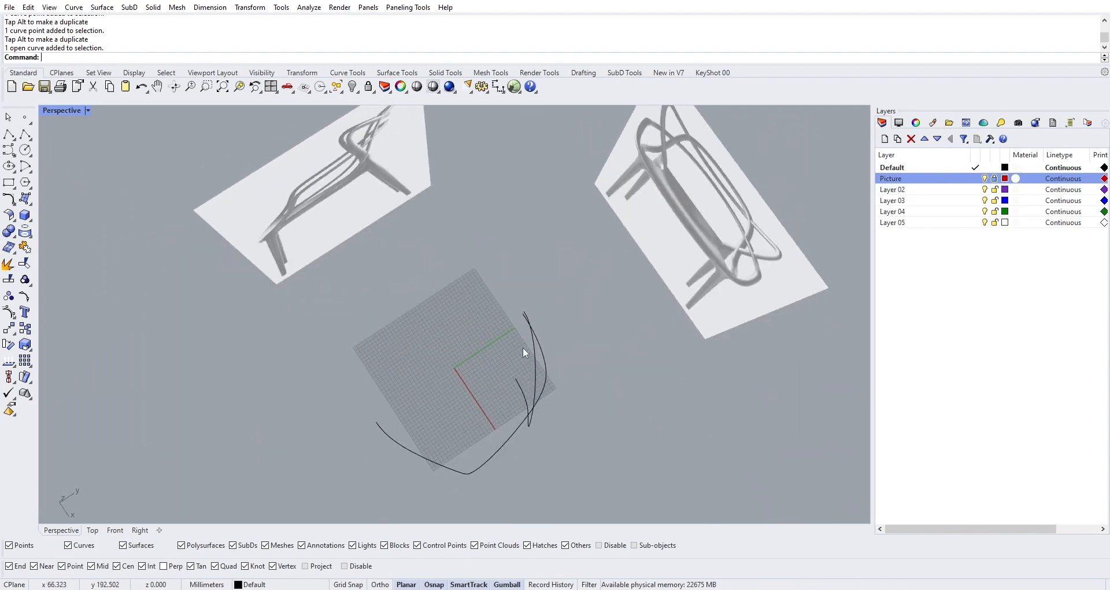
pyautogui.moveTo(526, 404); pyautogui.dragTo(528, 341, button='right')
pyautogui.click(535, 375)
pyautogui.moveTo(541, 381); pyautogui.dragTo(228, 149, button='right')
pyautogui.click(552, 366)
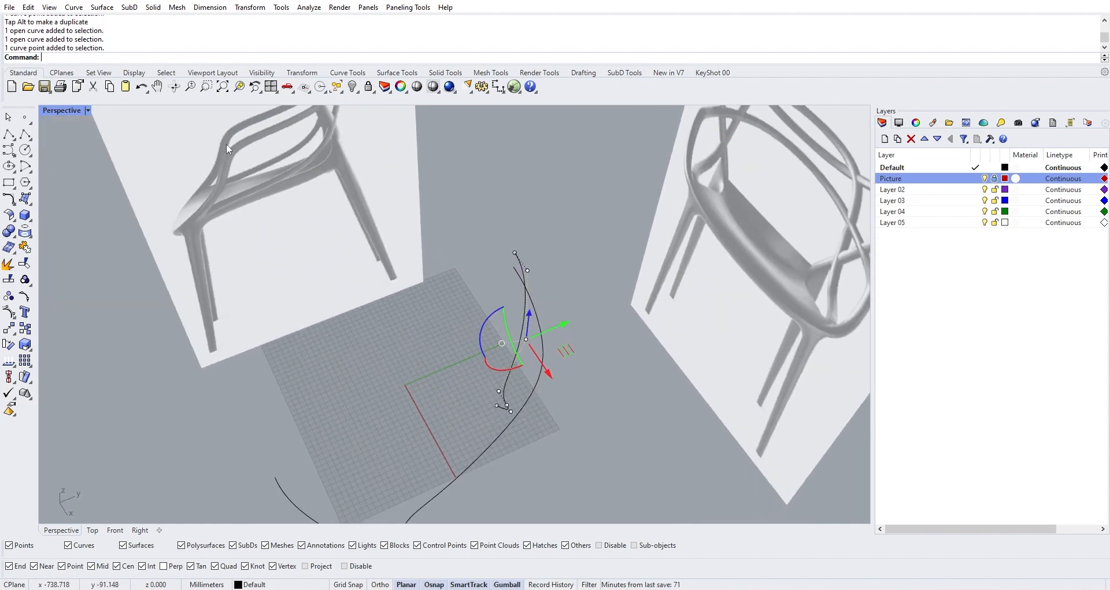
pyautogui.doubleClick(71, 112)
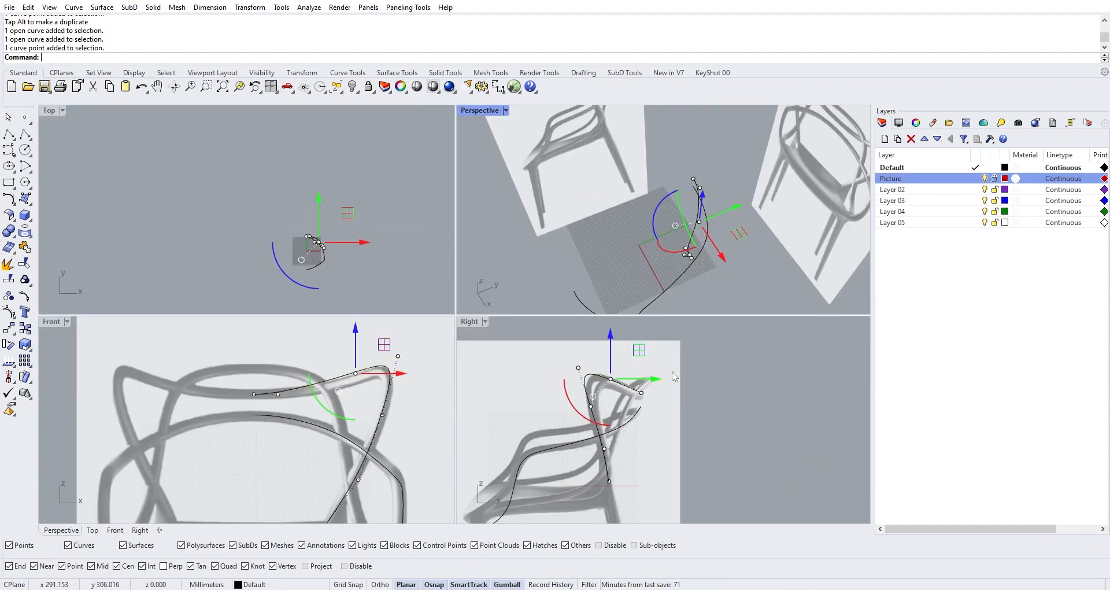
pyautogui.moveTo(653, 378); pyautogui.dragTo(665, 379)
pyautogui.scroll(10, 330, 249)
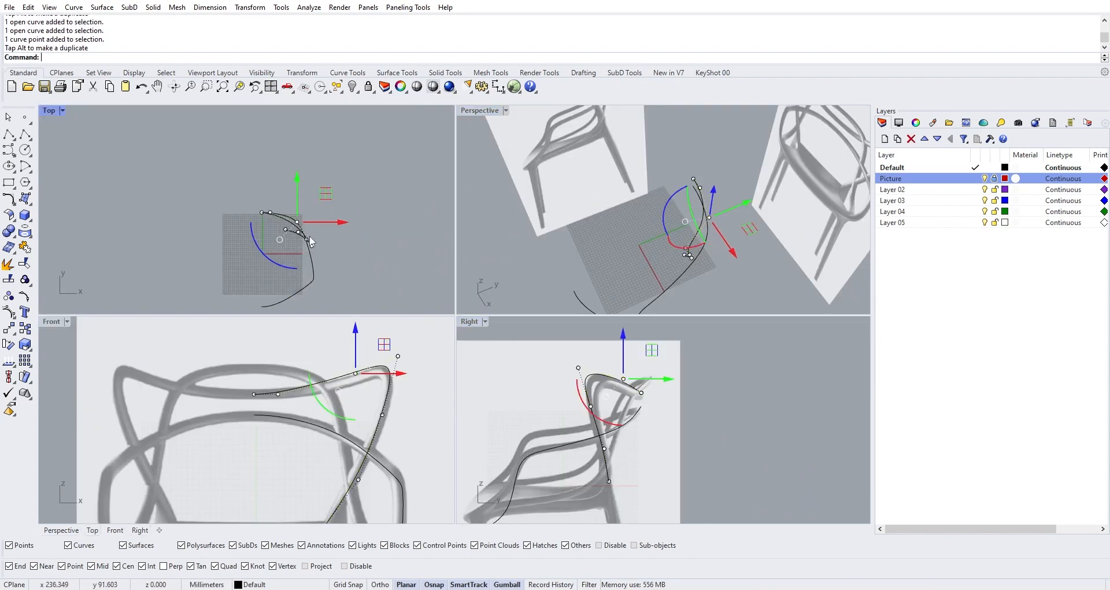
pyautogui.scroll(10, 310, 237)
pyautogui.moveTo(289, 171); pyautogui.dragTo(290, 145)
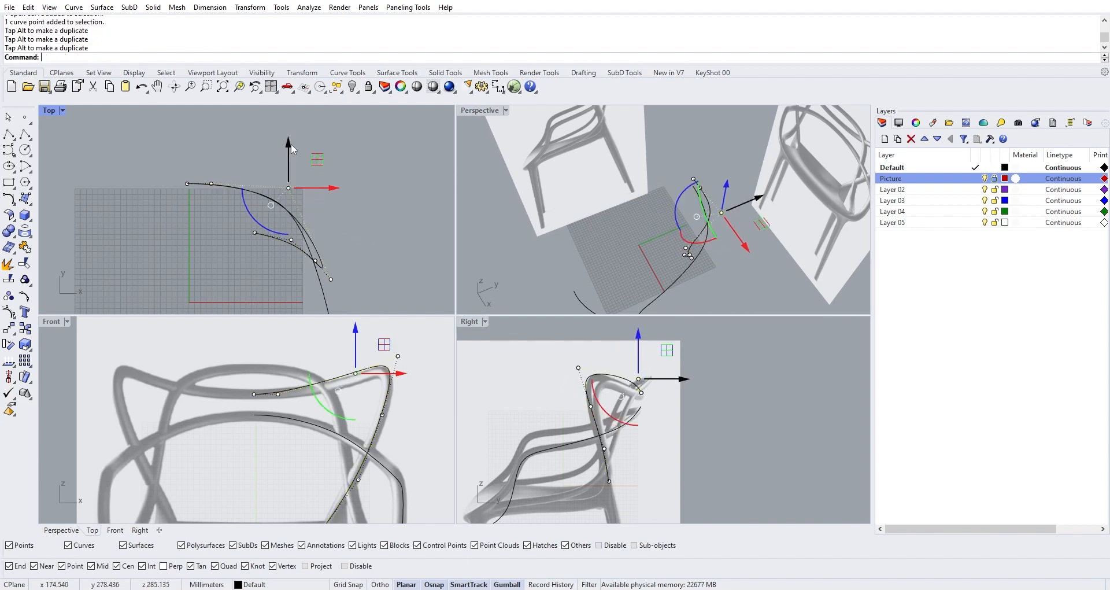
pyautogui.click(759, 293)
# Select the backrest curve's centre endpoint together with its neighbouring control point
pyautogui.moveTo(758, 293); pyautogui.dragTo(682, 242, button='right')
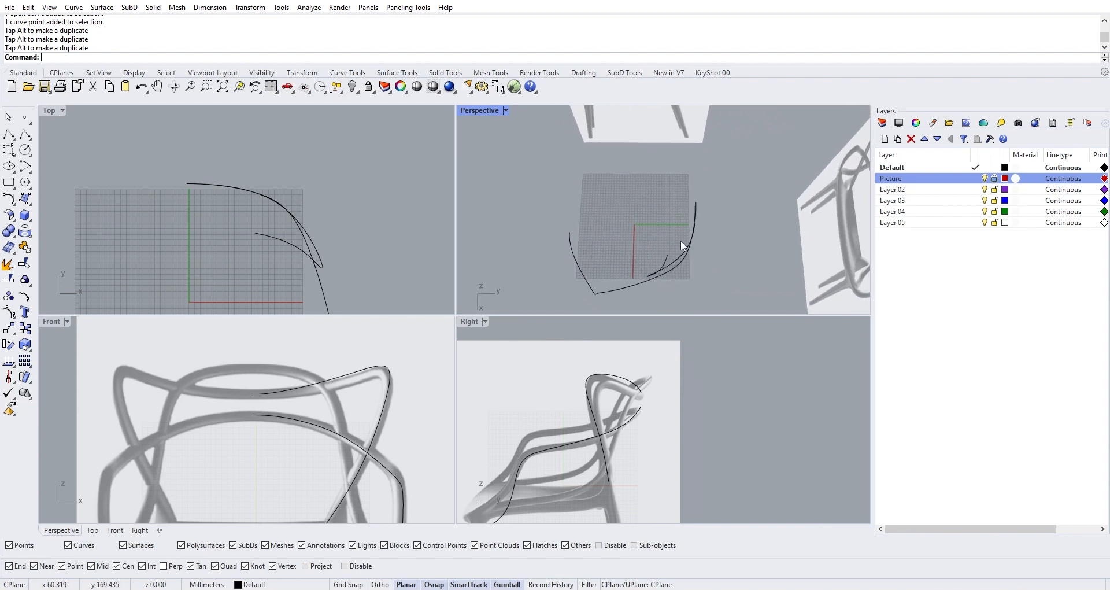
pyautogui.click(682, 241)
pyautogui.click(727, 271)
pyautogui.moveTo(726, 272); pyautogui.dragTo(722, 236, button='right')
pyautogui.click(718, 236)
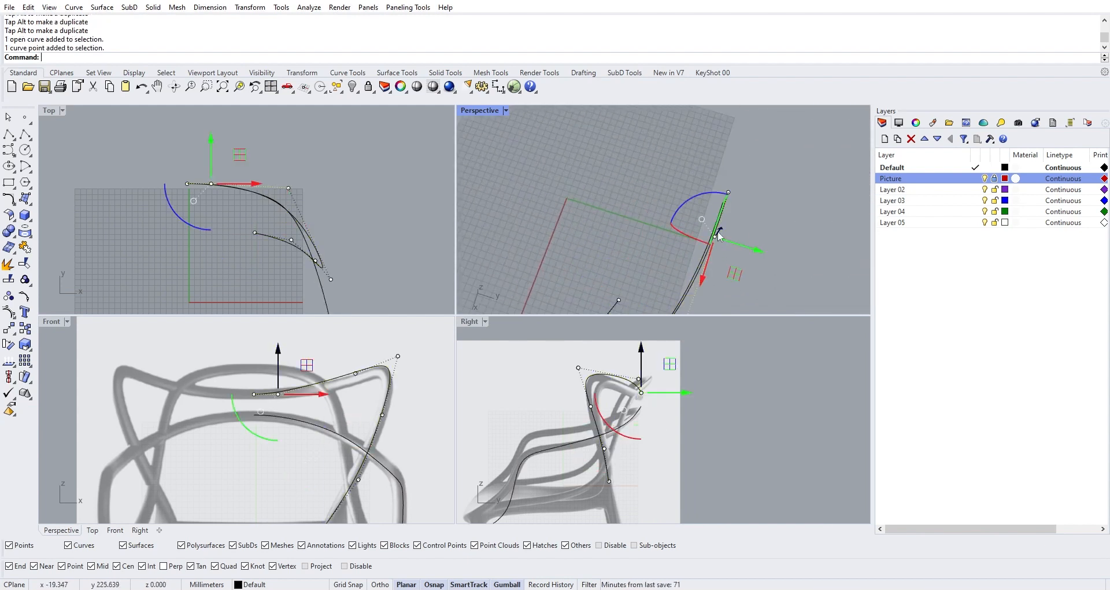
pyautogui.keyDown('shift'); pyautogui.click(729, 193); pyautogui.keyUp('shift')
pyautogui.scroll(6, 630, 385)
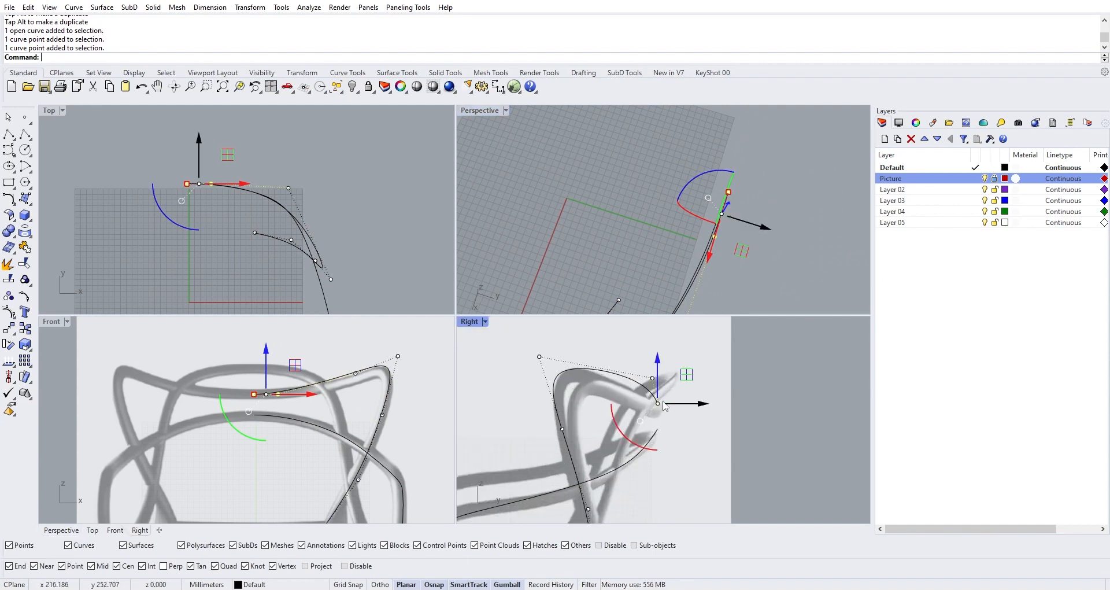
pyautogui.scroll(5, 194, 194)
pyautogui.scroll(3, 220, 175)
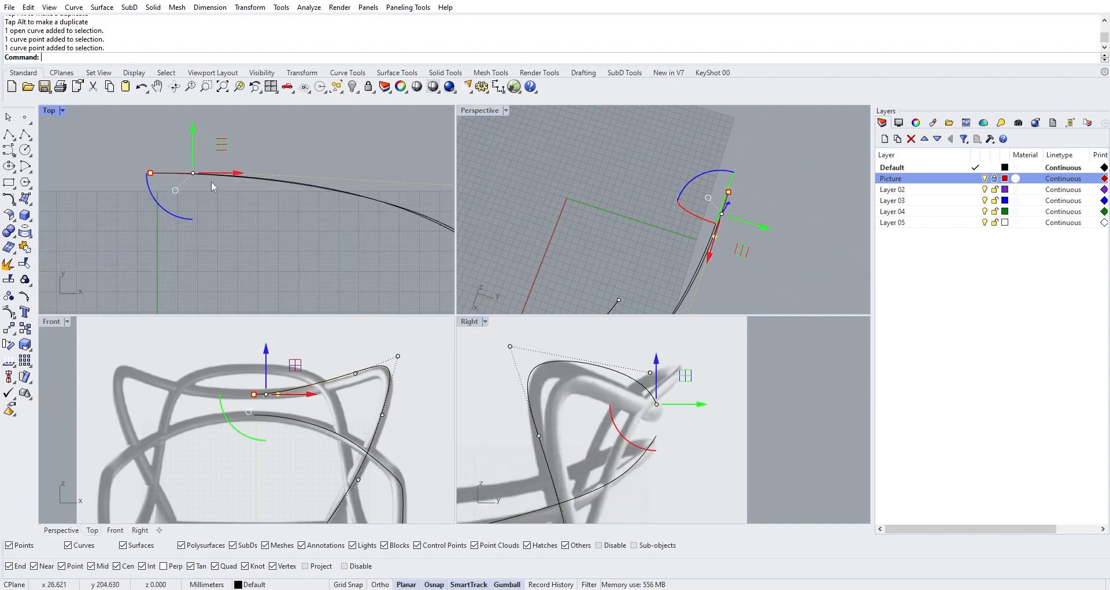
# Try to align the two selected control points in world X at the curve's centre endpoint with SetPt
pyautogui.write('Sry')
pyautogui.press('Return')
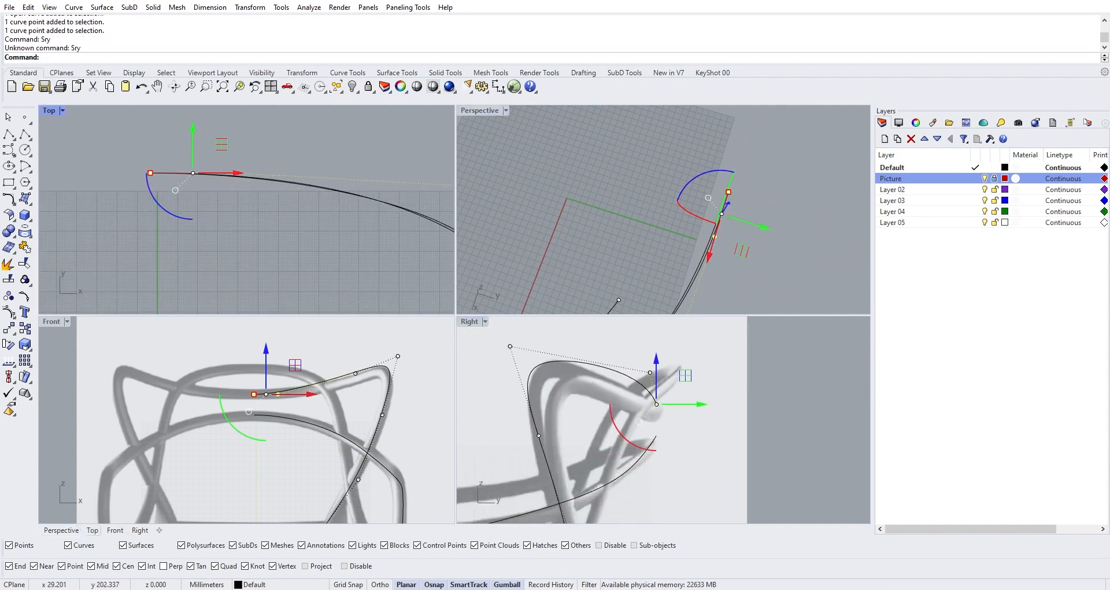
pyautogui.write('SetPt')
pyautogui.press('Return')
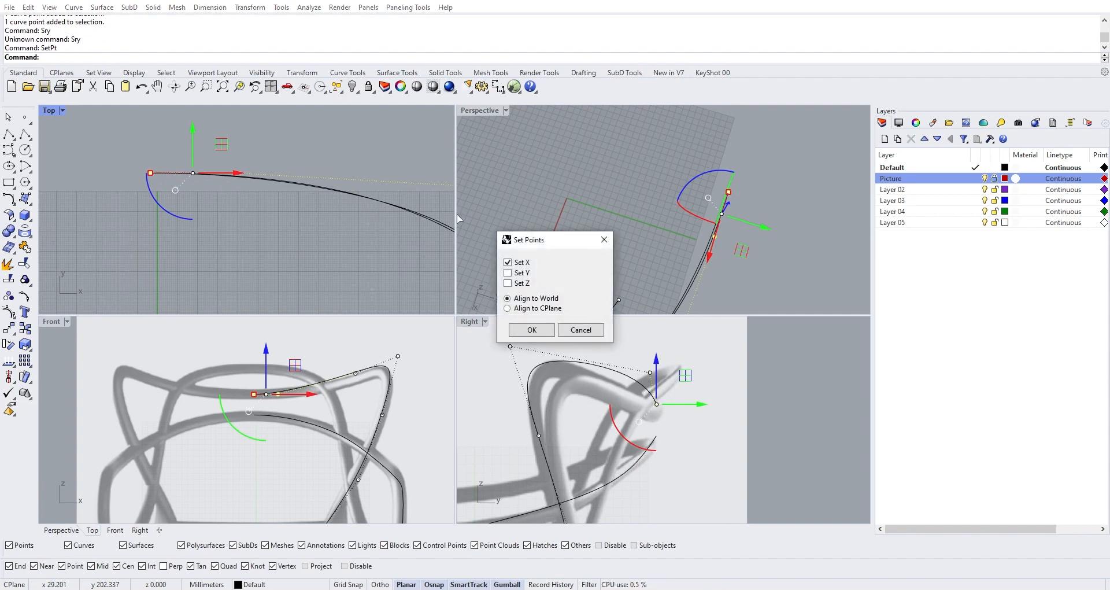
pyautogui.click(531, 329)
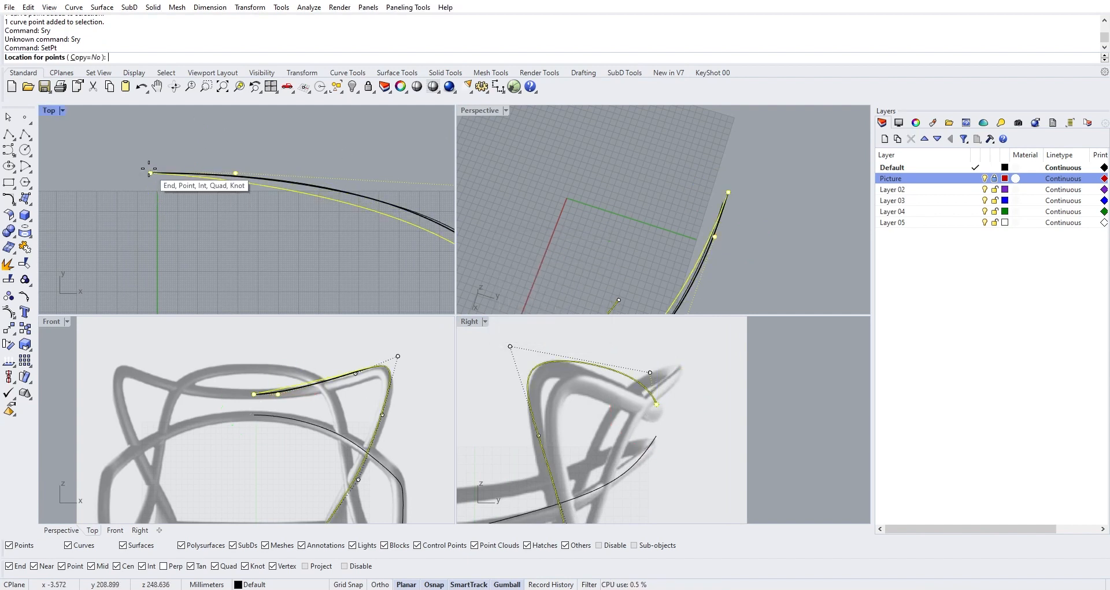
pyautogui.click(152, 173)
pyautogui.hotkey('ctrl', 'z')
# Align the two selected control points in world Y to the curve's centre endpoint with SetPt
pyautogui.press('Return')
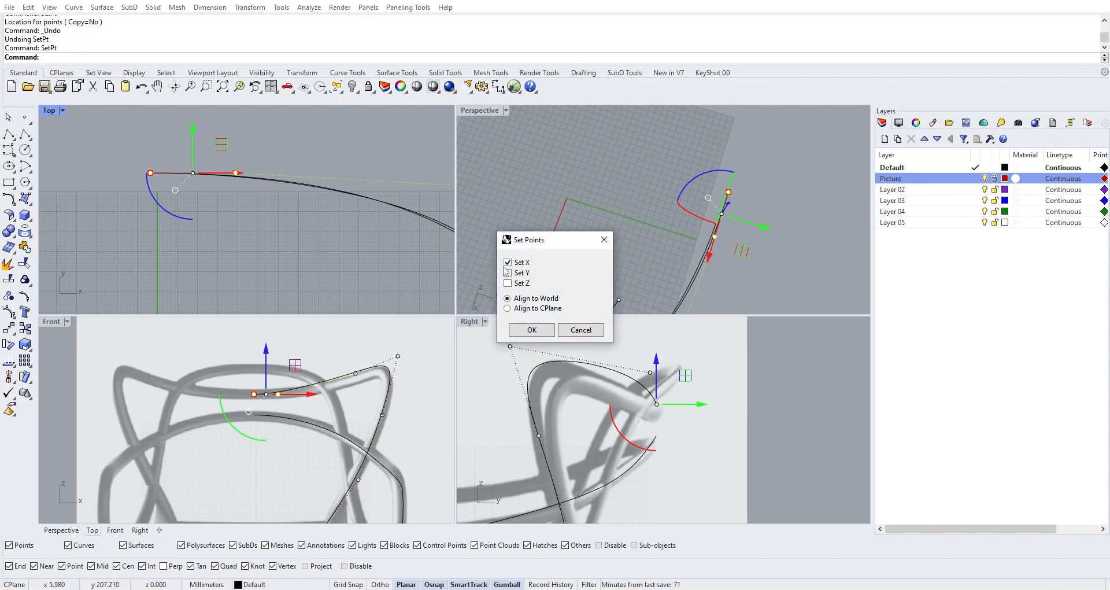
pyautogui.click(528, 329)
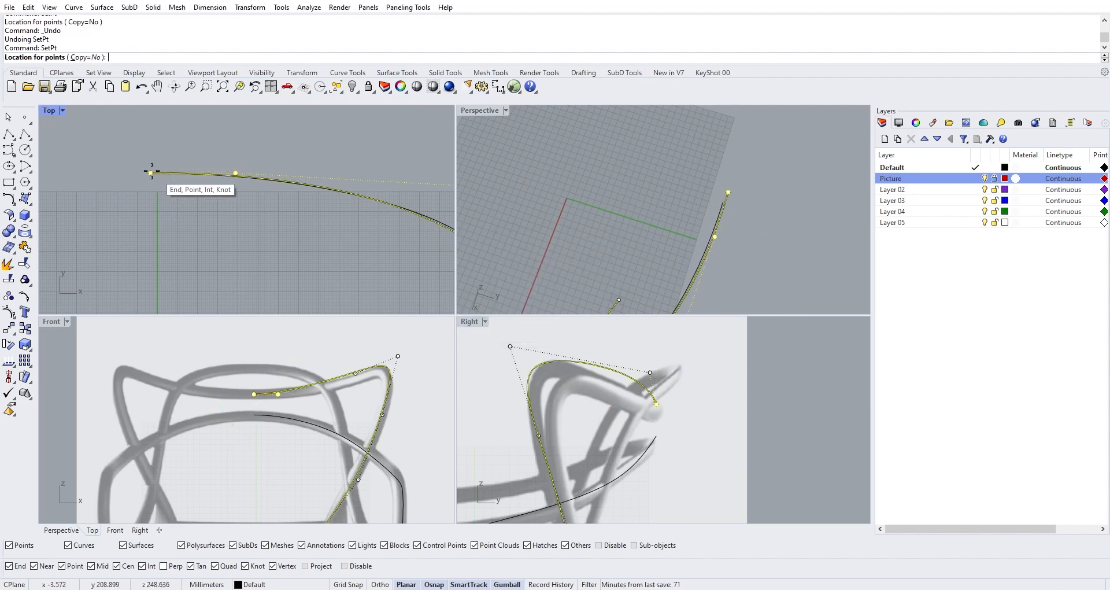
pyautogui.click(151, 173)
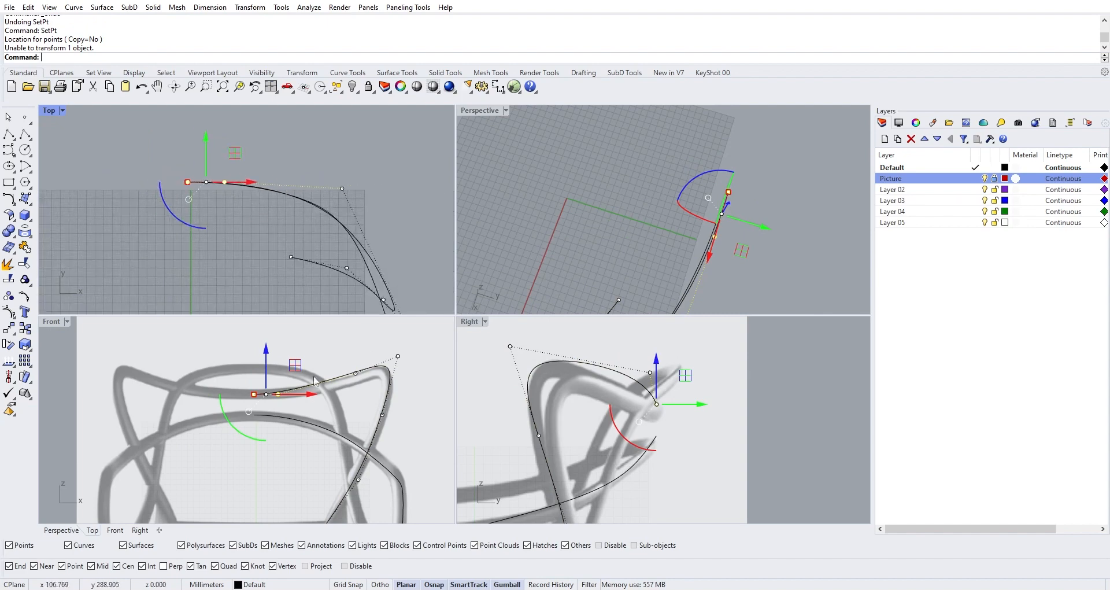
# Examine how the backrest curve's centre end and its neighbouring control point sit on the front reference picture
pyautogui.scroll(3, 272, 401)
pyautogui.press('Escape')
pyautogui.click(257, 391)
pyautogui.scroll(5, 272, 394)
pyautogui.click(288, 392)
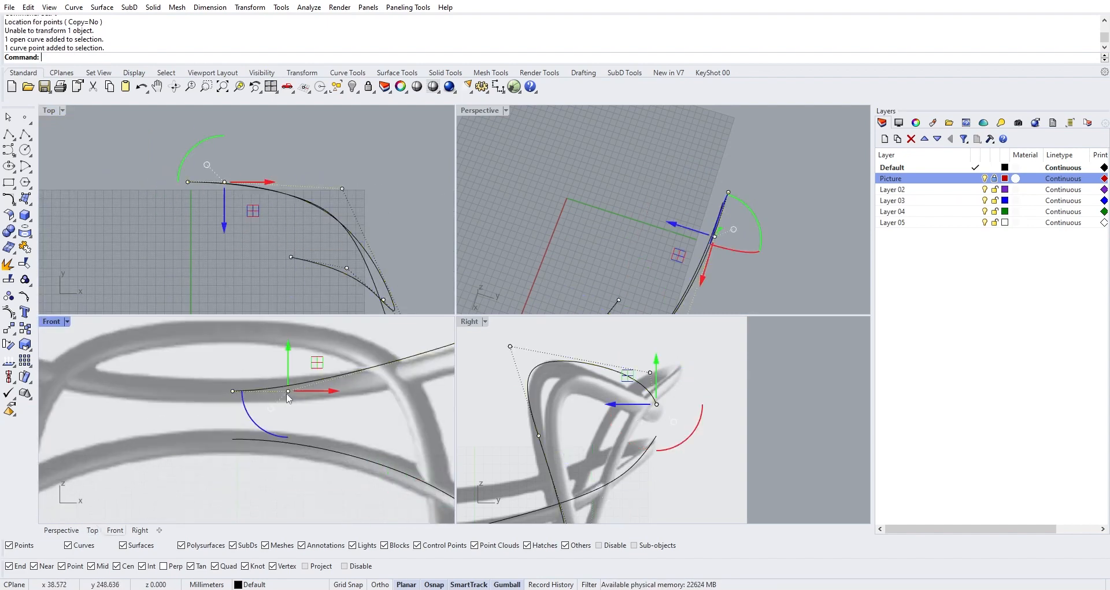
pyautogui.scroll(-3, 238, 383)
pyautogui.press('Escape')
pyautogui.scroll(-5, 214, 396)
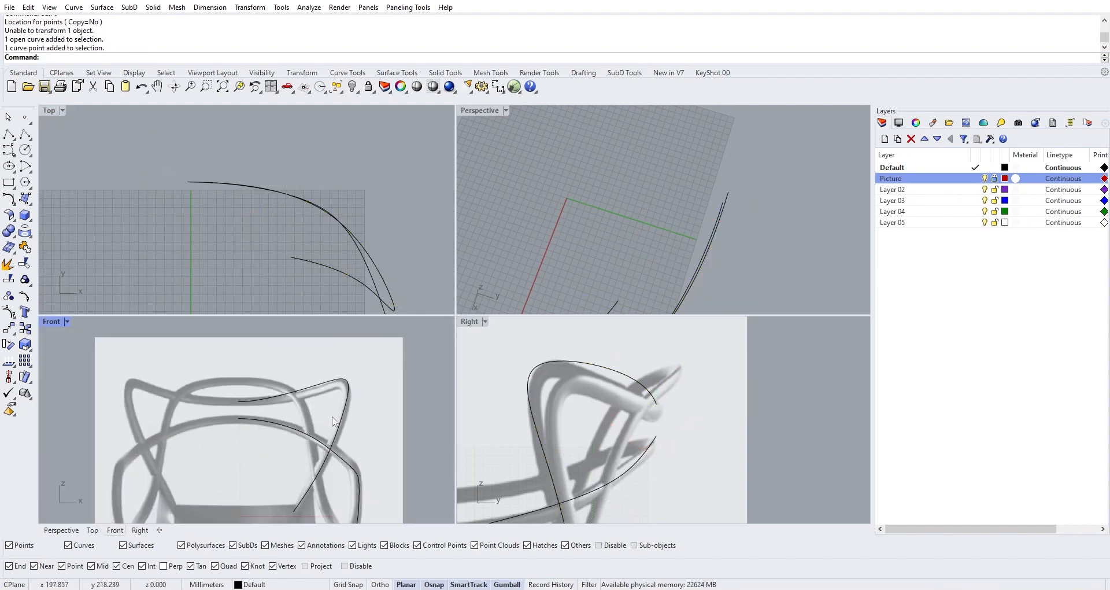
pyautogui.scroll(-4, 333, 421)
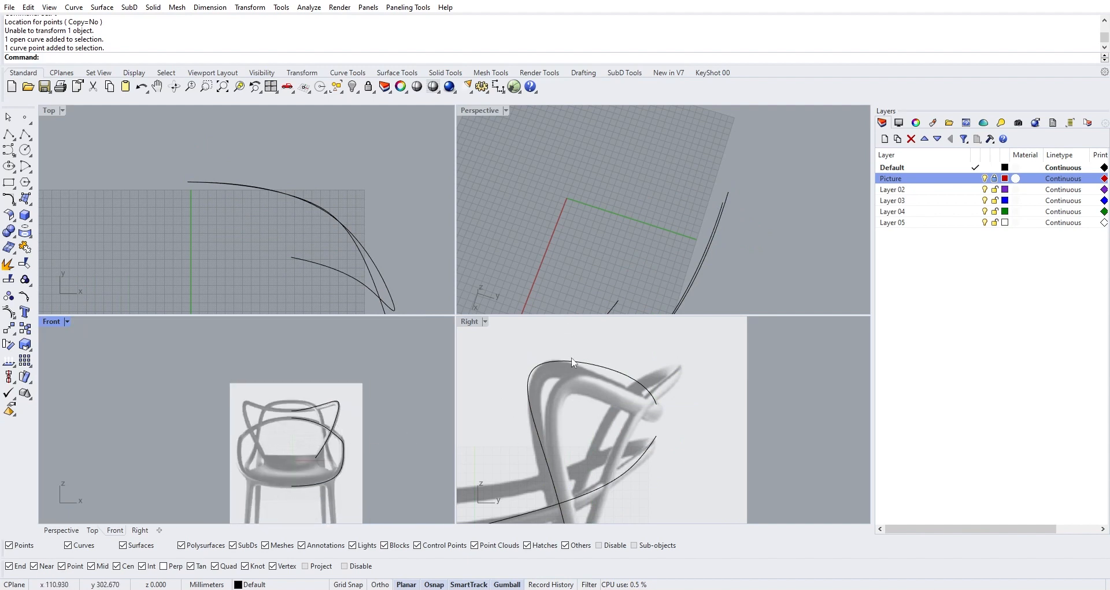
# Lower the backrest curve's top-rail control point in the side view so the rail slopes along the reference picture
pyautogui.click(608, 372)
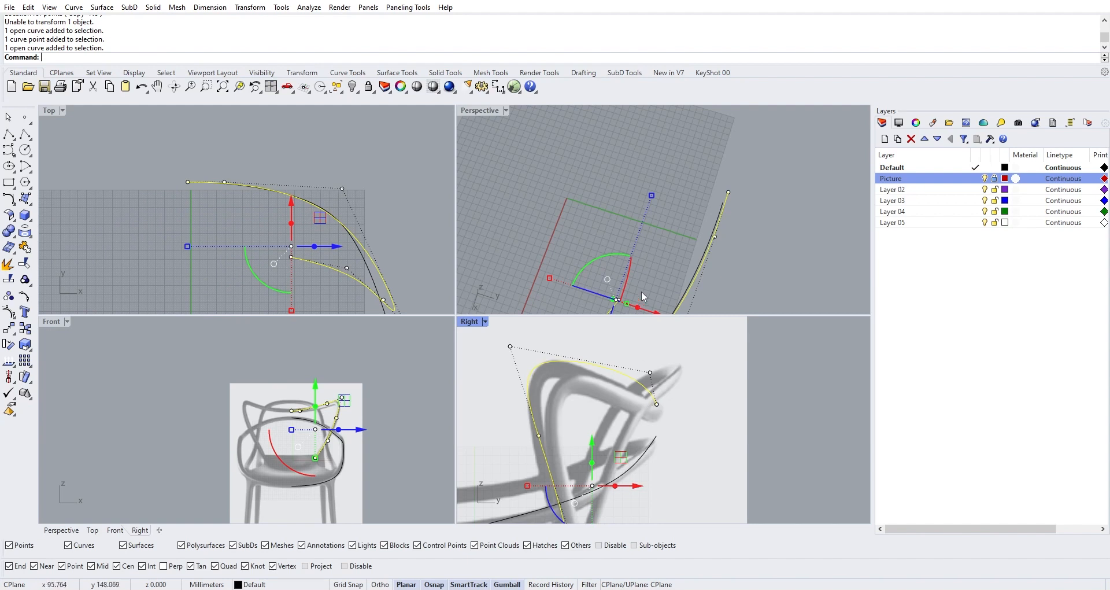
pyautogui.moveTo(641, 290); pyautogui.dragTo(648, 341, button='right')
pyautogui.click(651, 373)
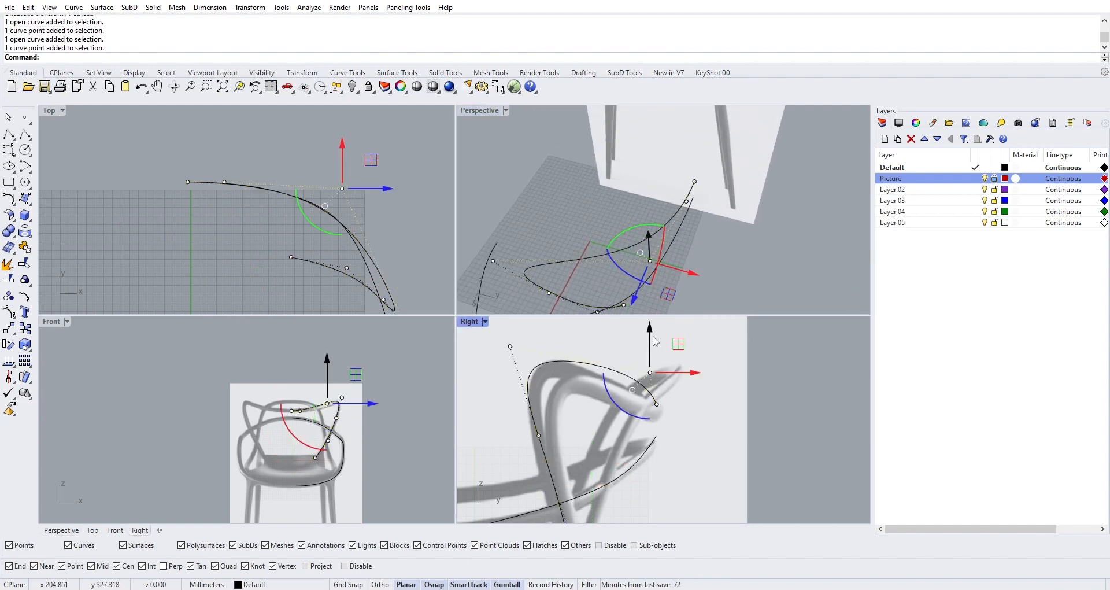
pyautogui.moveTo(656, 341); pyautogui.dragTo(648, 366)
pyautogui.scroll(10, 274, 391)
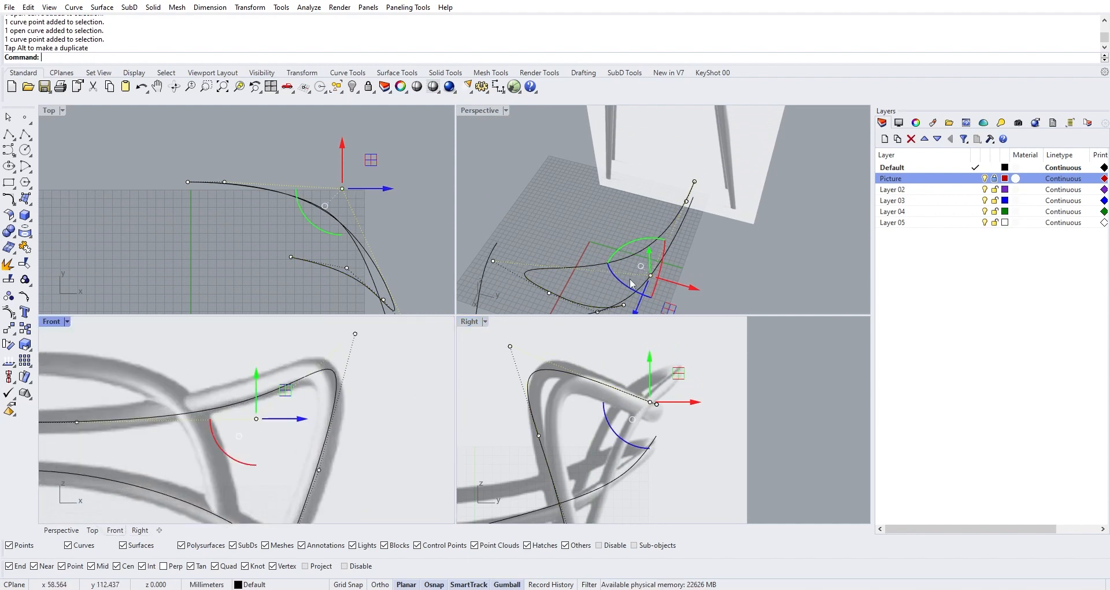
pyautogui.press('Escape')
pyautogui.press('Escape')
pyautogui.moveTo(571, 226); pyautogui.dragTo(689, 231, button='right')
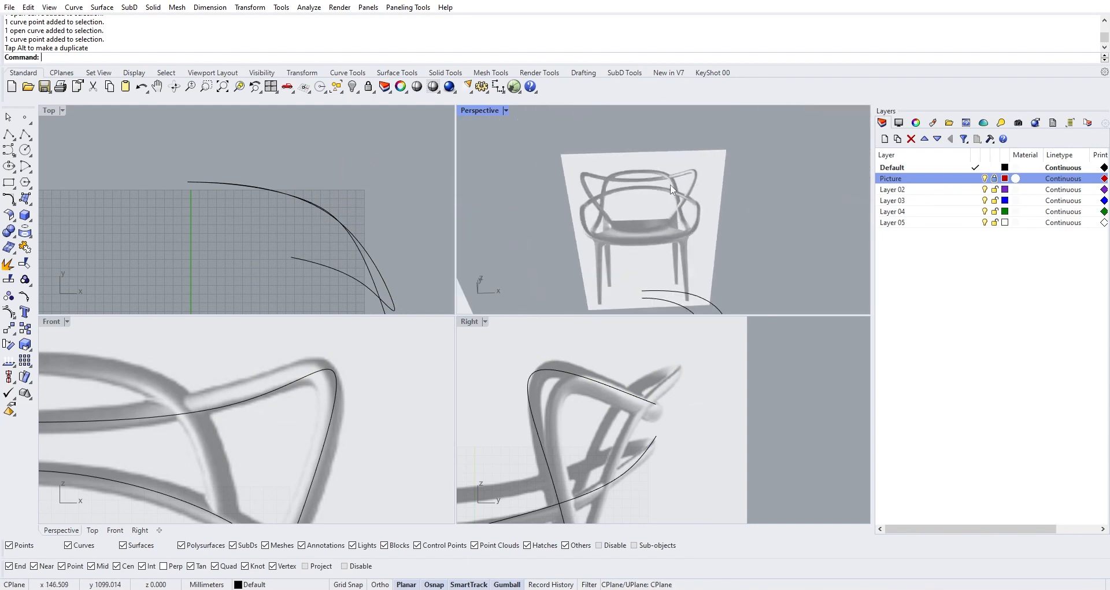
# Start a control-point curve on the backrest's upper arch in the front view, aligned above the existing centre endpoint, and trace the arch toward its outer bend
pyautogui.scroll(-5, 329, 418)
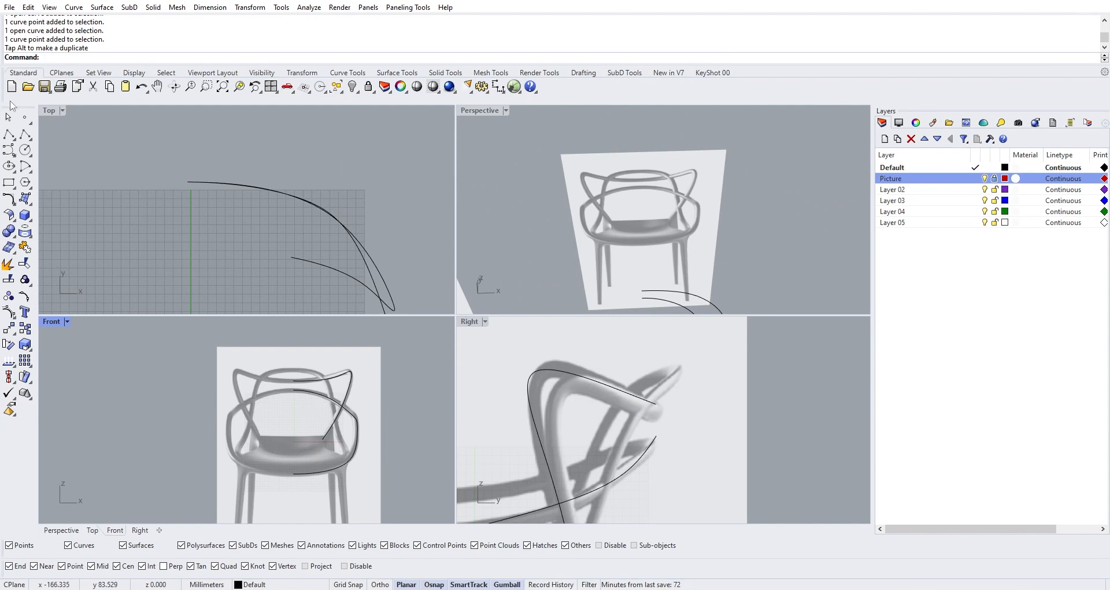
pyautogui.click(10, 141)
pyautogui.scroll(6, 280, 380)
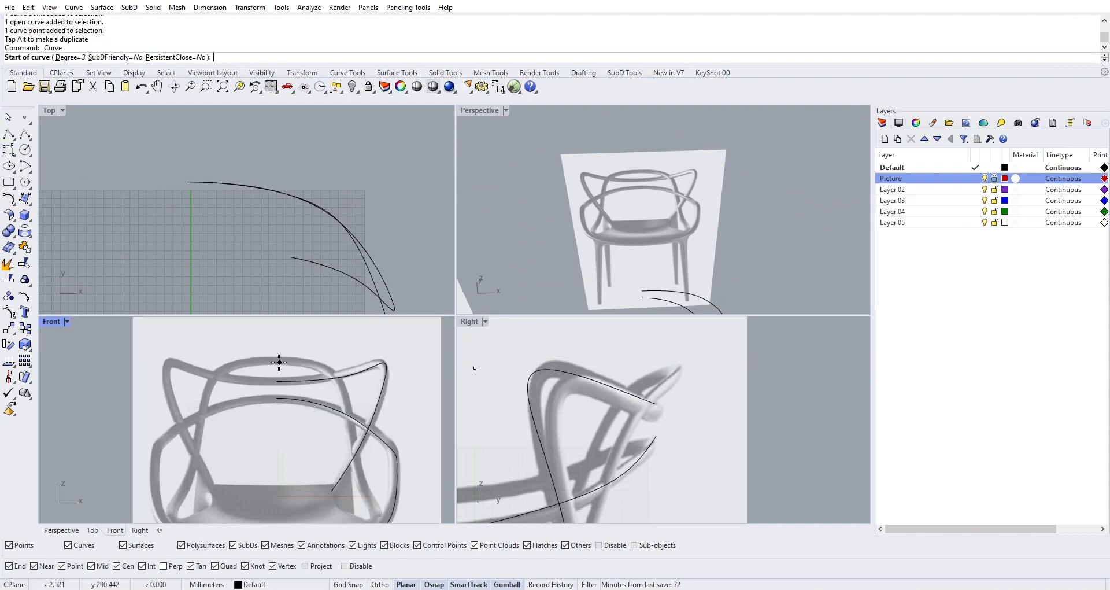
pyautogui.scroll(3, 278, 381)
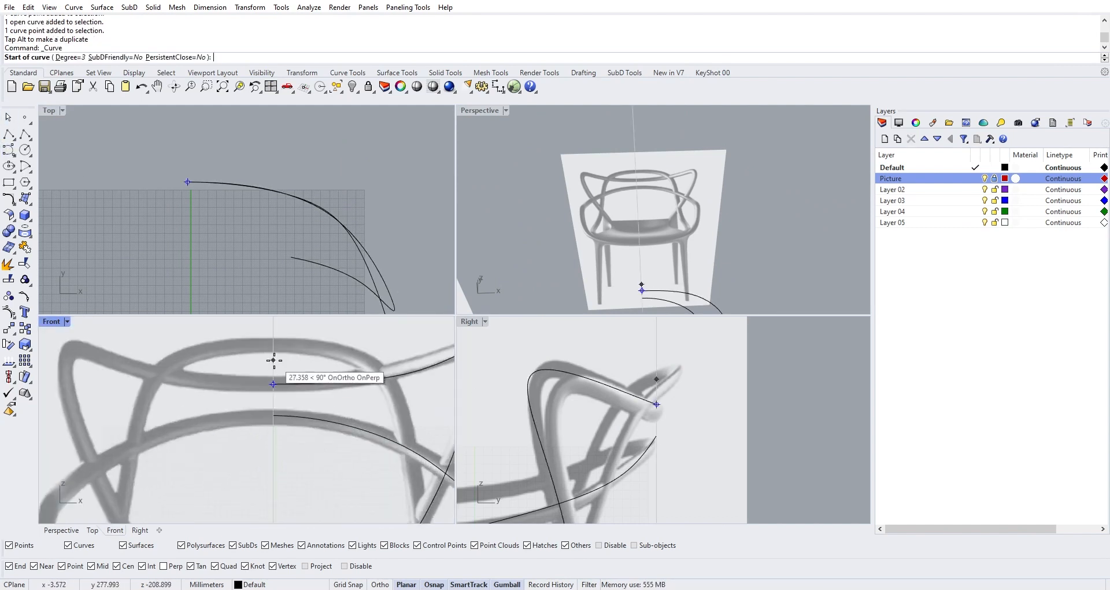
pyautogui.click(274, 344)
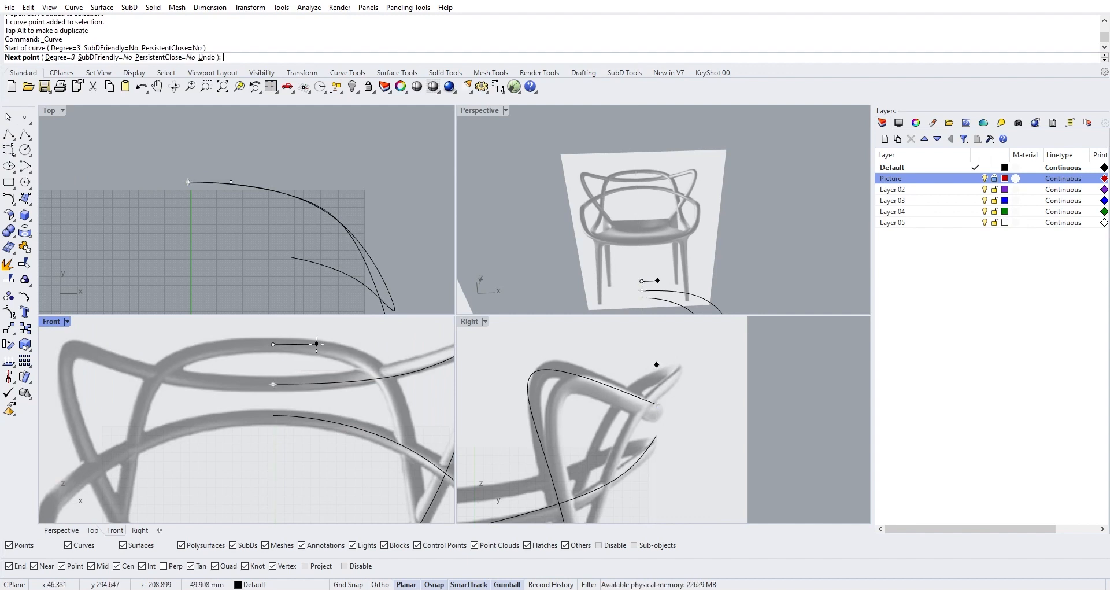
pyautogui.keyDown('shift'); pyautogui.click(301, 344); pyautogui.keyUp('shift')
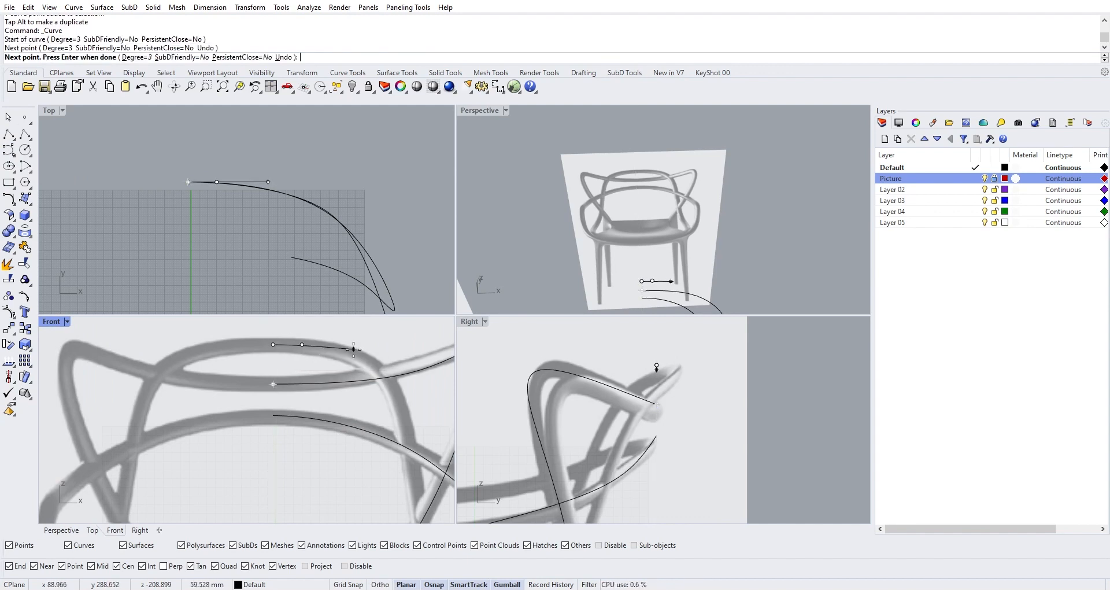
pyautogui.click(358, 356)
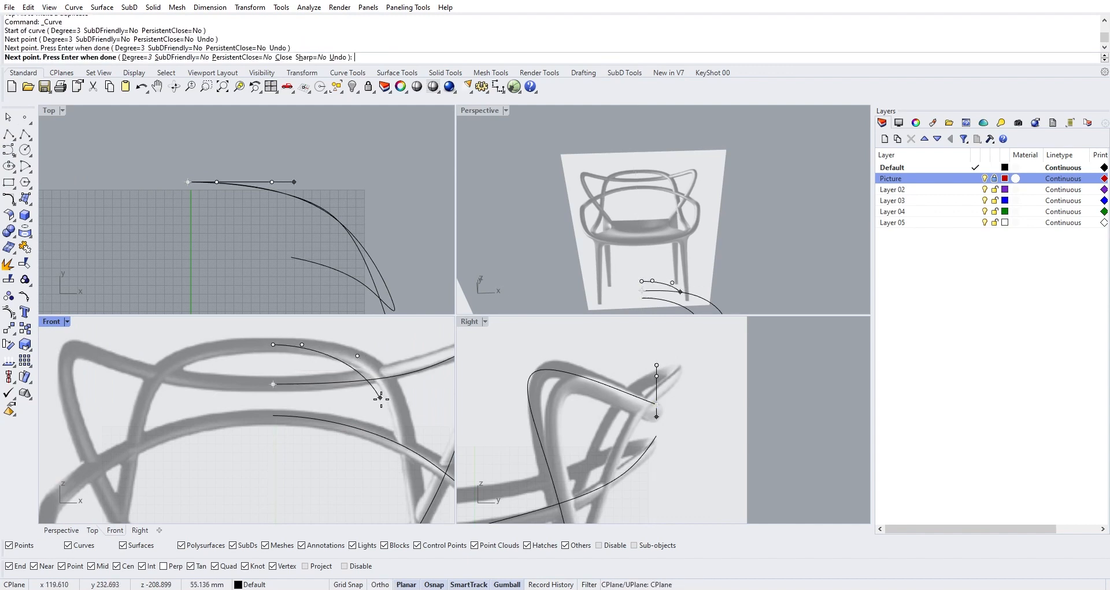
# Continue the curve from the arch's bend down along the crossing upright to the side of the seat, and finish it
pyautogui.scroll(-2, 364, 364)
pyautogui.click(380, 363)
pyautogui.scroll(1, 384, 399)
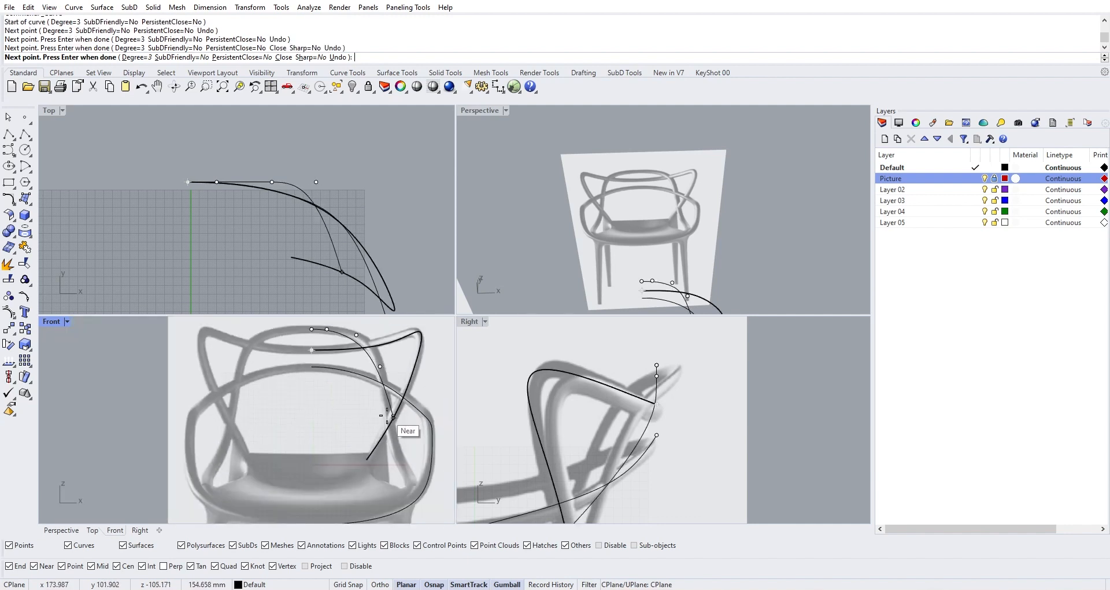
pyautogui.click(388, 414)
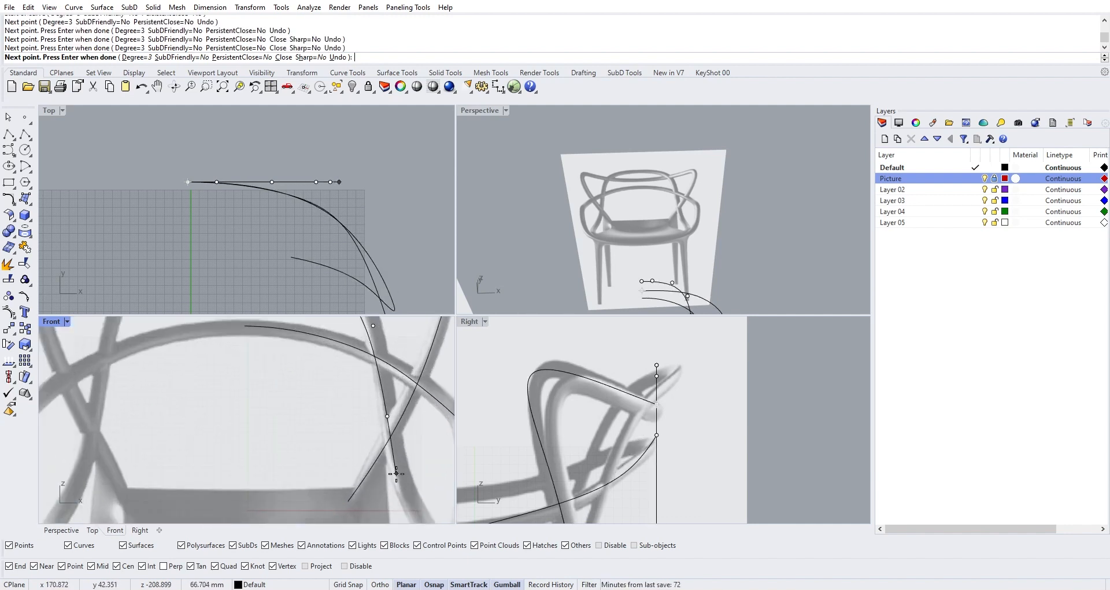
pyautogui.scroll(-2, 397, 474)
pyautogui.moveTo(398, 473); pyautogui.dragTo(366, 415, button='right')
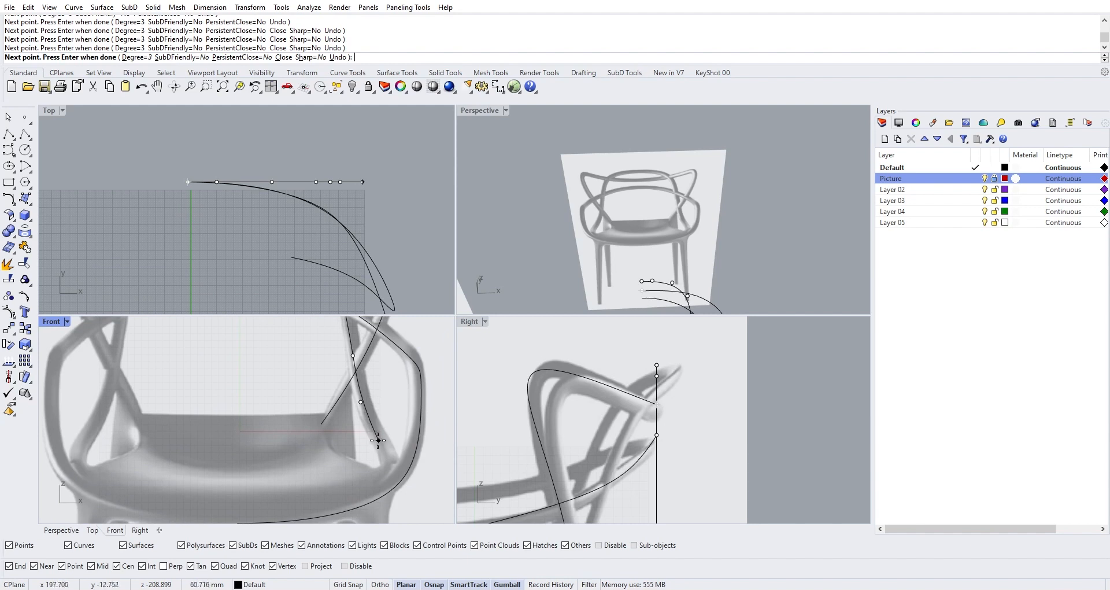
pyautogui.scroll(5, 654, 417)
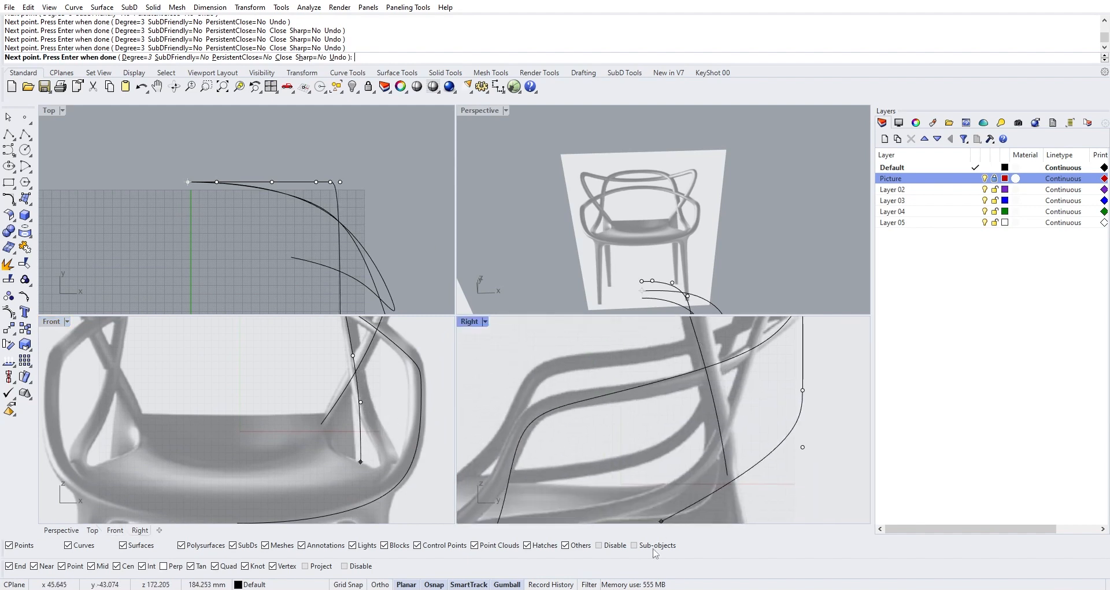
pyautogui.scroll(-2, 654, 416)
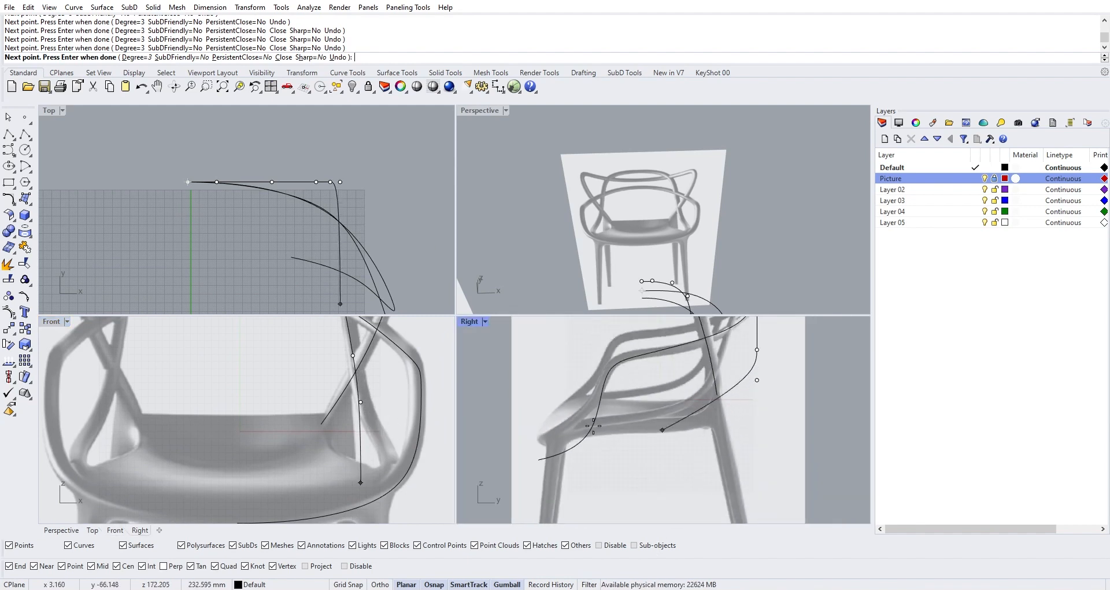
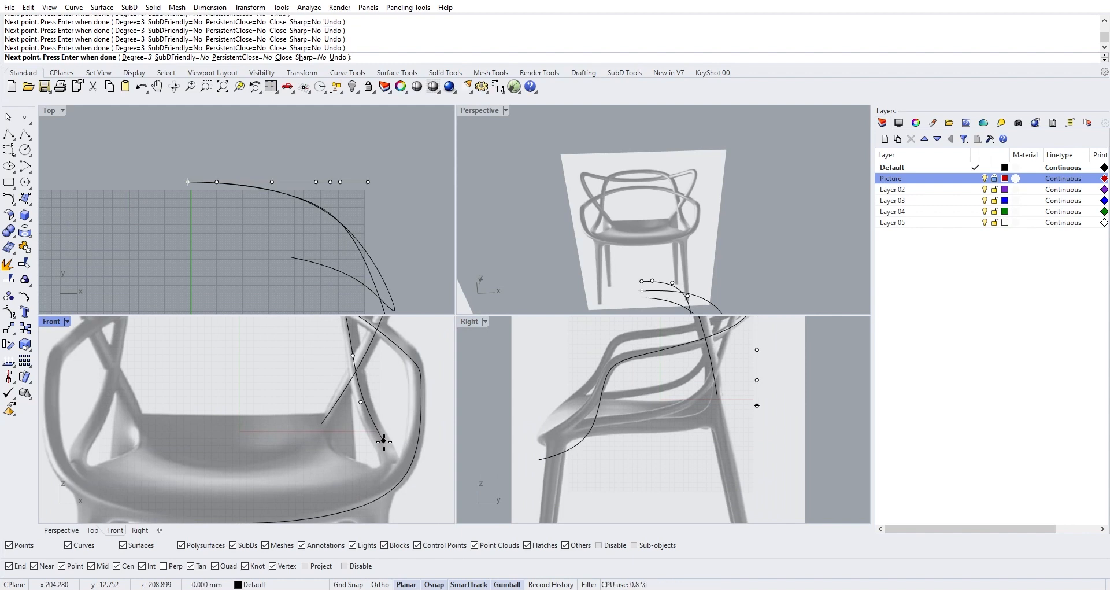
pyautogui.rightClick(388, 475)
pyautogui.click(383, 450)
pyautogui.moveTo(773, 427); pyautogui.dragTo(735, 462, button='right')
pyautogui.click(735, 464)
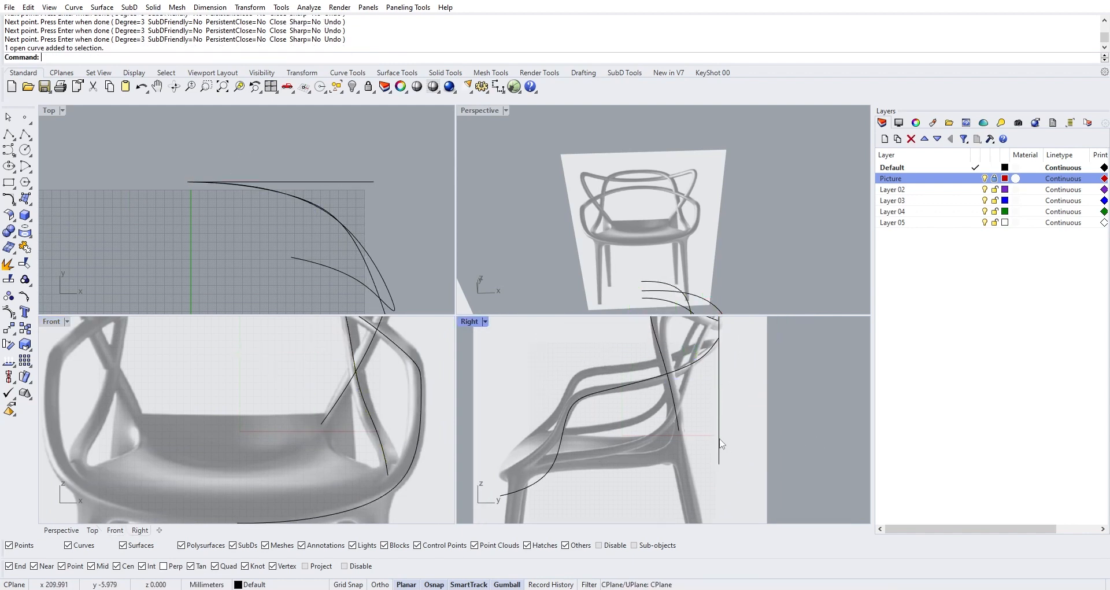
pyautogui.click(718, 434)
pyautogui.moveTo(726, 421); pyautogui.dragTo(722, 462, button='right')
pyautogui.scroll(6, 715, 346)
pyautogui.click(717, 340)
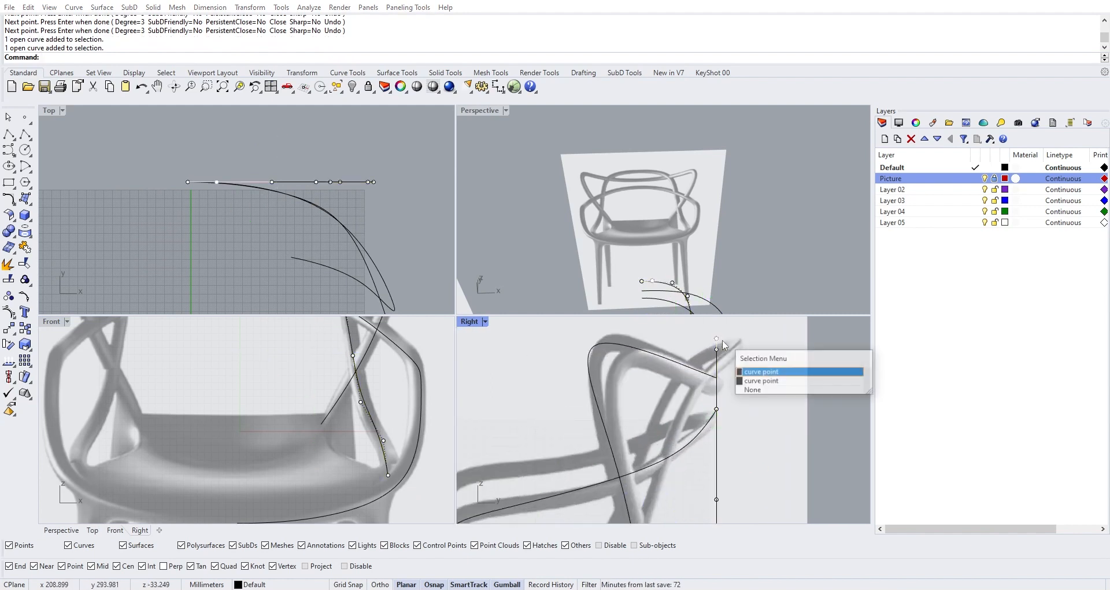
pyautogui.press('Escape')
pyautogui.press('Escape')
# Move the new curve's two centre-end control points backward and up in the side view onto the rear tip of the backrest
pyautogui.click(717, 347)
pyautogui.press('F10')
pyautogui.moveTo(711, 330); pyautogui.dragTo(727, 342)
pyautogui.moveTo(727, 341); pyautogui.dragTo(699, 363, button='right')
pyautogui.moveTo(716, 364); pyautogui.dragTo(722, 378)
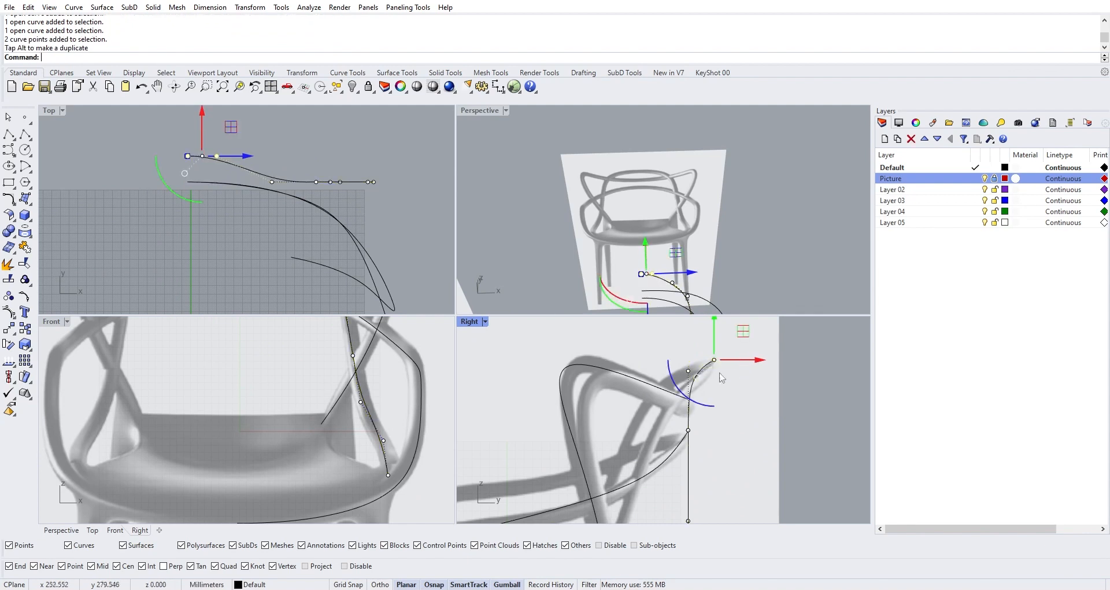
# Shift the new curve's third control point slightly backward in the side view to follow the sloping upper rail
pyautogui.press('Escape')
pyautogui.press('Escape')
pyautogui.scroll(2, 677, 360)
pyautogui.click(700, 379)
pyautogui.press('F10')
pyautogui.click(691, 374)
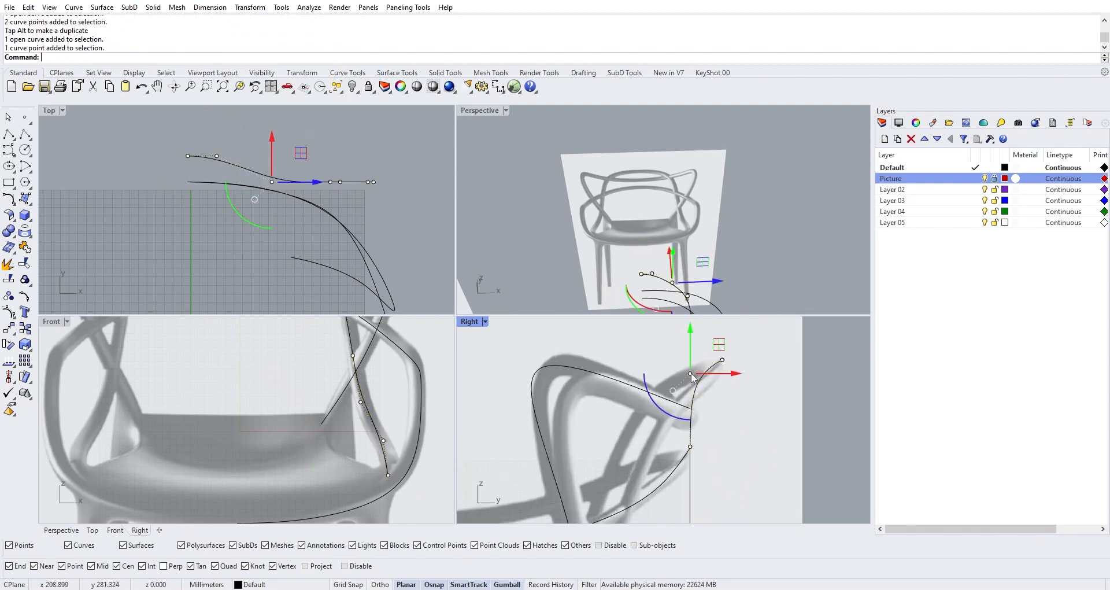
pyautogui.moveTo(739, 382); pyautogui.dragTo(750, 378)
pyautogui.press('Escape')
pyautogui.press('Escape')
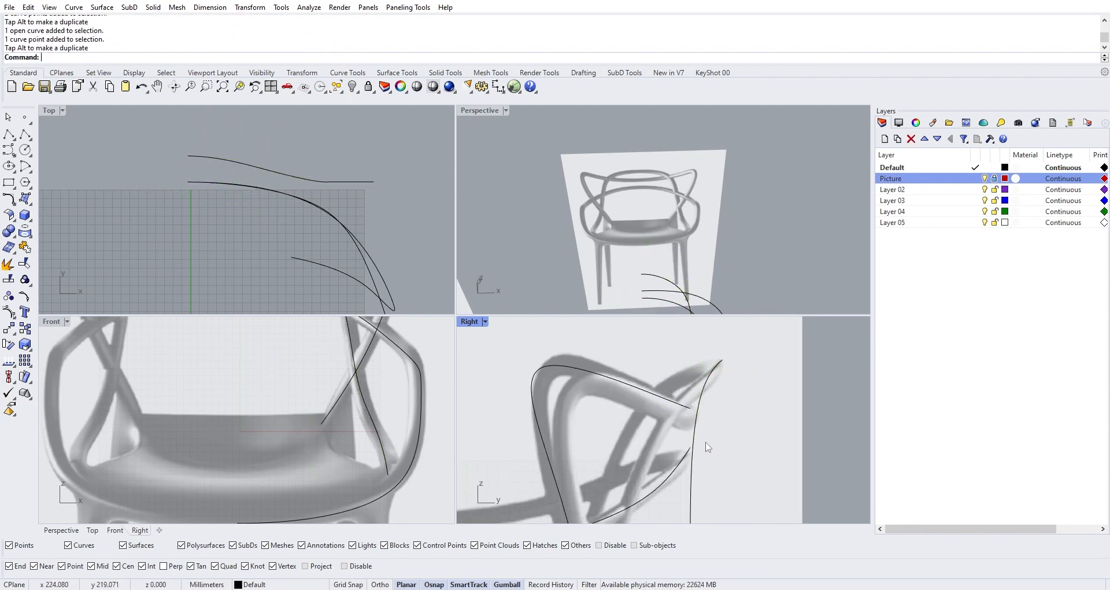
# Shift the new curve's fourth control point forward in the side view onto the rear upright of the reference picture
pyautogui.click(695, 449)
pyautogui.scroll(2, 694, 448)
pyautogui.press('F10')
pyautogui.click(690, 446)
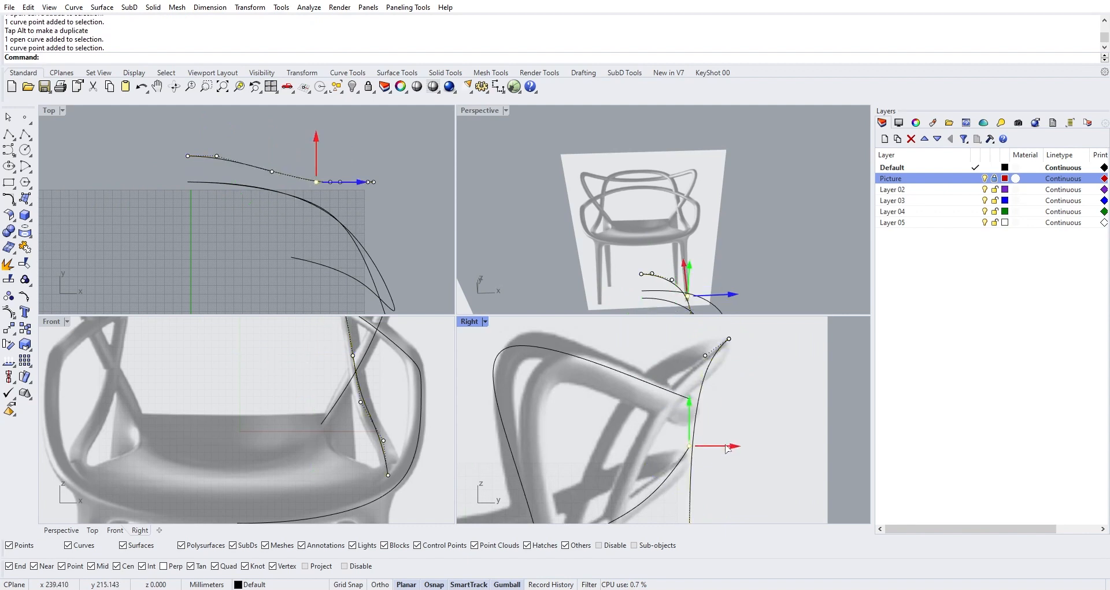
pyautogui.moveTo(727, 449); pyautogui.dragTo(678, 457)
pyautogui.scroll(-6, 679, 456)
pyautogui.moveTo(694, 505); pyautogui.dragTo(661, 427, button='right')
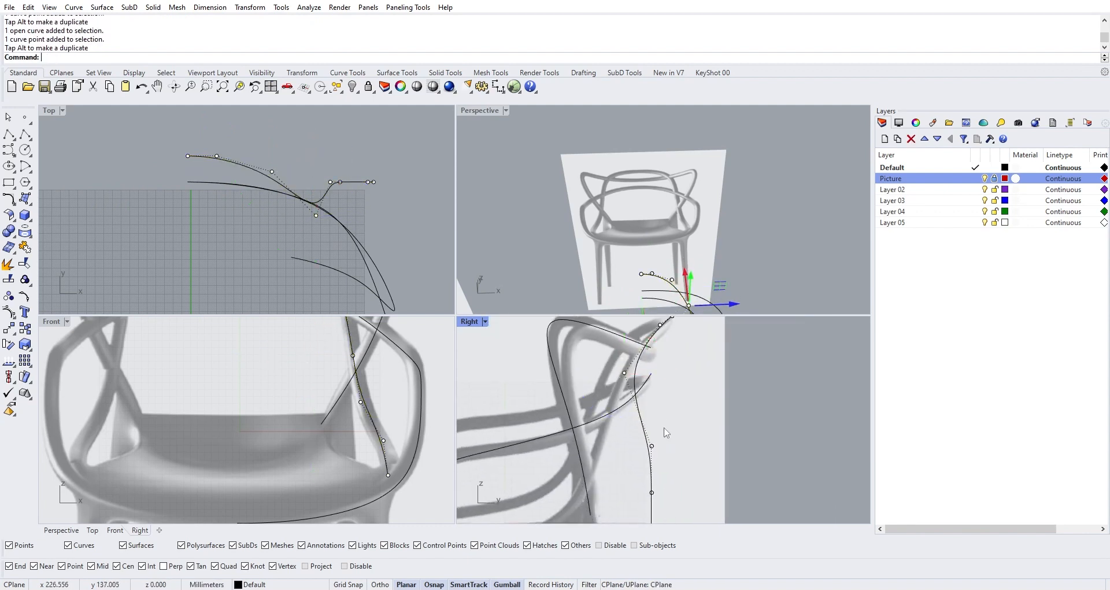
# Shift the new curve's fifth control point, midway down the upright, forward in the side view to follow the reference picture
pyautogui.moveTo(665, 433); pyautogui.dragTo(636, 497)
pyautogui.press('Escape')
pyautogui.press('Escape')
pyautogui.click(650, 456)
pyautogui.press('F10')
pyautogui.click(650, 454)
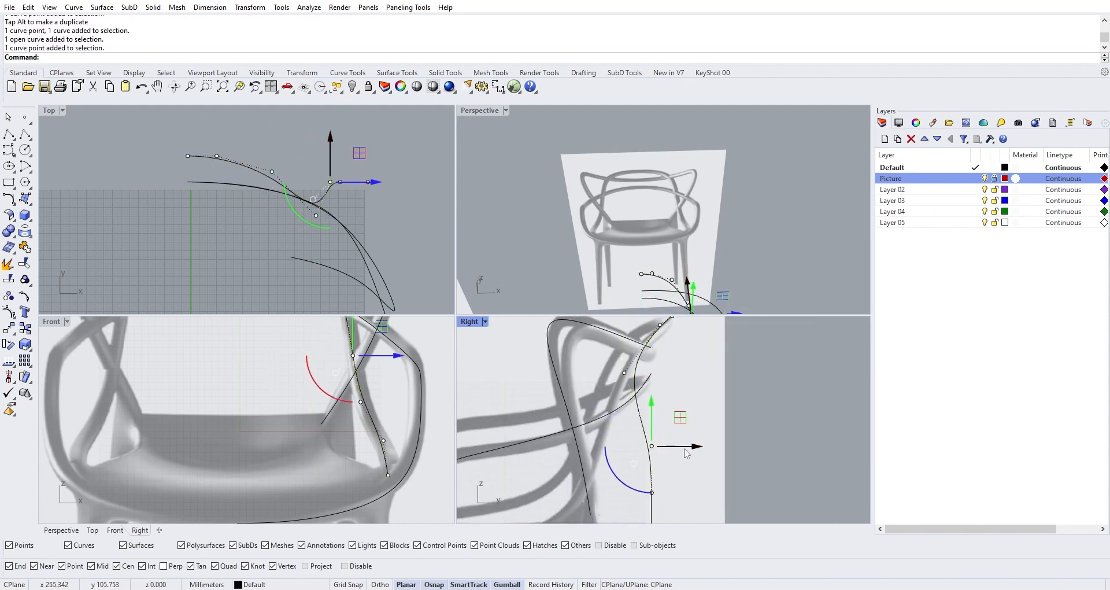
pyautogui.moveTo(685, 452); pyautogui.dragTo(636, 454)
# Shift the new curve's sixth and seventh control points forward in the side view, bending it toward the seat's side
pyautogui.moveTo(682, 509); pyautogui.dragTo(672, 447, button='right')
pyautogui.moveTo(682, 449); pyautogui.dragTo(616, 438)
pyautogui.moveTo(691, 483); pyautogui.dragTo(576, 478)
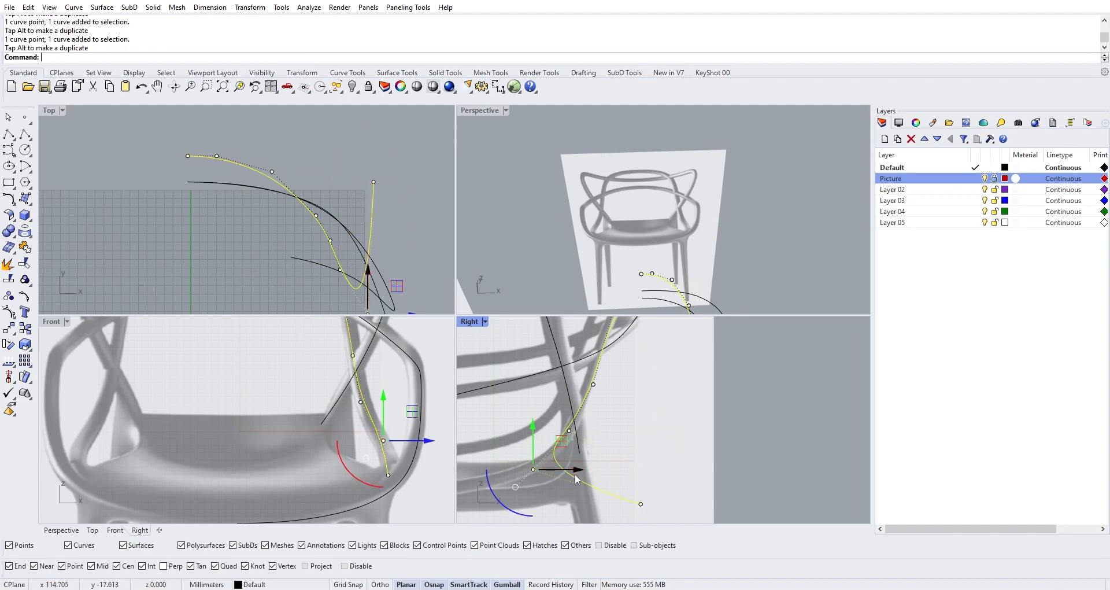
# Move the new curve's lower endpoint forward to the seat's front in the side view, and lower the neighbouring control point to match the seat rail
pyautogui.moveTo(662, 511); pyautogui.dragTo(607, 483)
pyautogui.moveTo(640, 494); pyautogui.dragTo(709, 467, button='right')
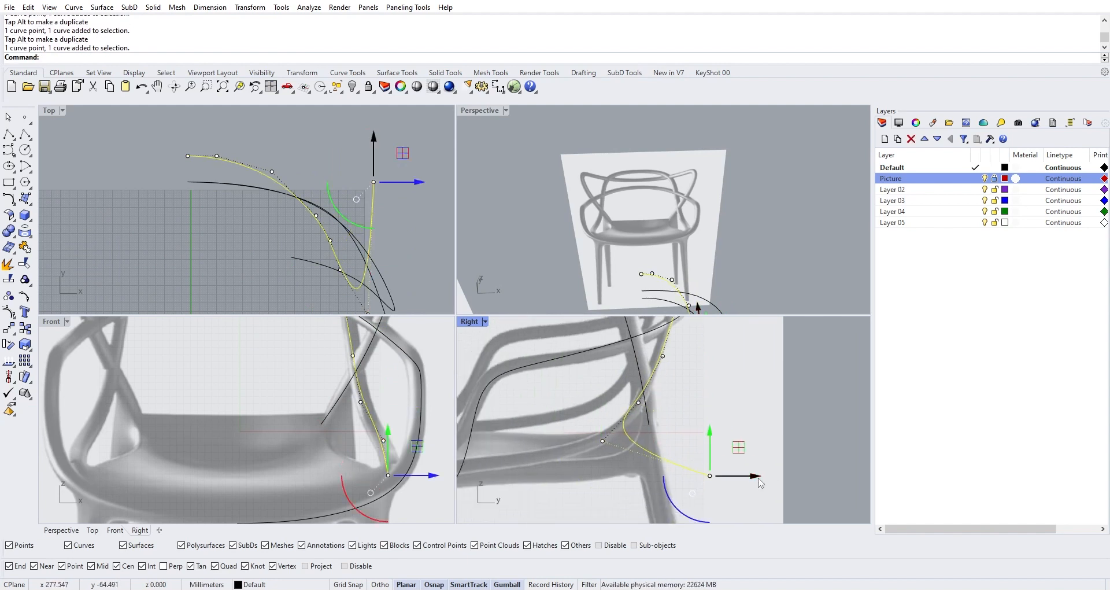
pyautogui.moveTo(758, 477); pyautogui.dragTo(519, 477)
pyautogui.moveTo(553, 472); pyautogui.dragTo(648, 463, button='right')
pyautogui.moveTo(612, 477); pyautogui.dragTo(567, 475)
pyautogui.click(697, 433)
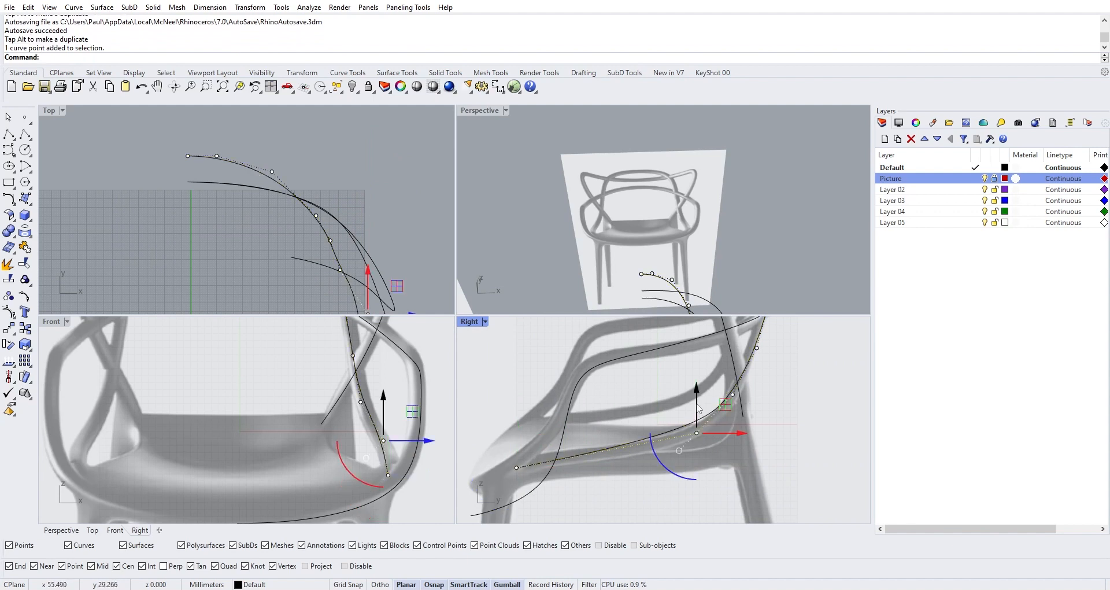
pyautogui.moveTo(699, 394); pyautogui.dragTo(698, 408)
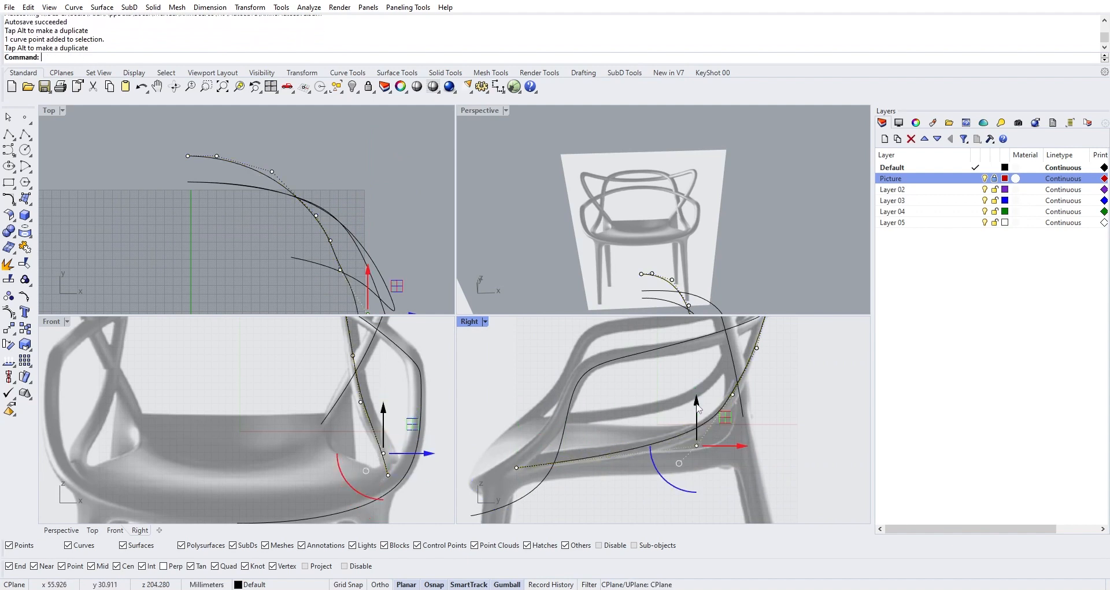
# Examine the traced curves in the perspective view from several angles and compare them with the reference pictures
pyautogui.scroll(-3, 738, 406)
pyautogui.moveTo(590, 263); pyautogui.dragTo(651, 274, button='right')
pyautogui.scroll(-4, 652, 273)
pyautogui.keyDown('shift'); pyautogui.moveTo(612, 226); pyautogui.dragTo(600, 155, button='right'); pyautogui.keyUp('shift')
pyautogui.click(805, 235)
pyautogui.press('Escape')
pyautogui.moveTo(804, 235); pyautogui.dragTo(627, 222, button='right')
pyautogui.scroll(4, 616, 193)
pyautogui.scroll(-2, 705, 253)
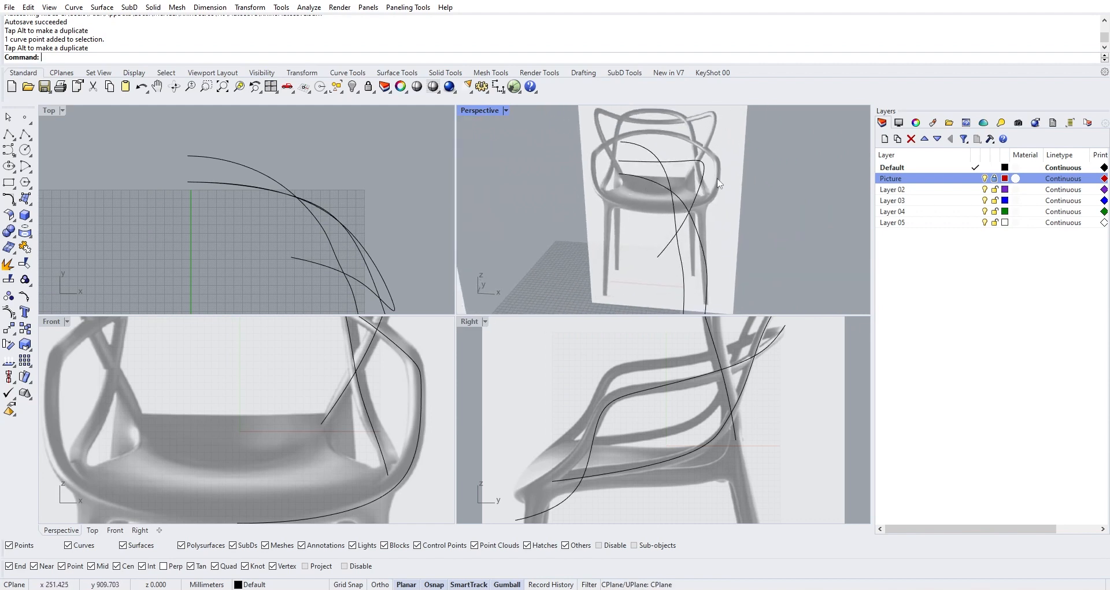
pyautogui.scroll(2, 703, 174)
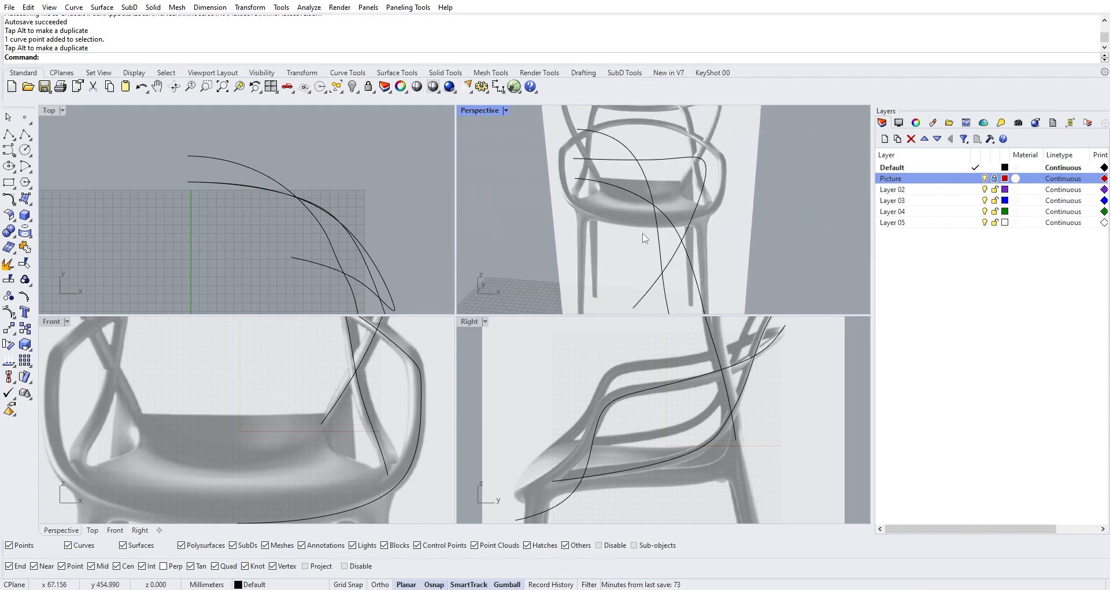
pyautogui.moveTo(645, 238); pyautogui.dragTo(618, 242, button='right')
pyautogui.scroll(-2, 623, 247)
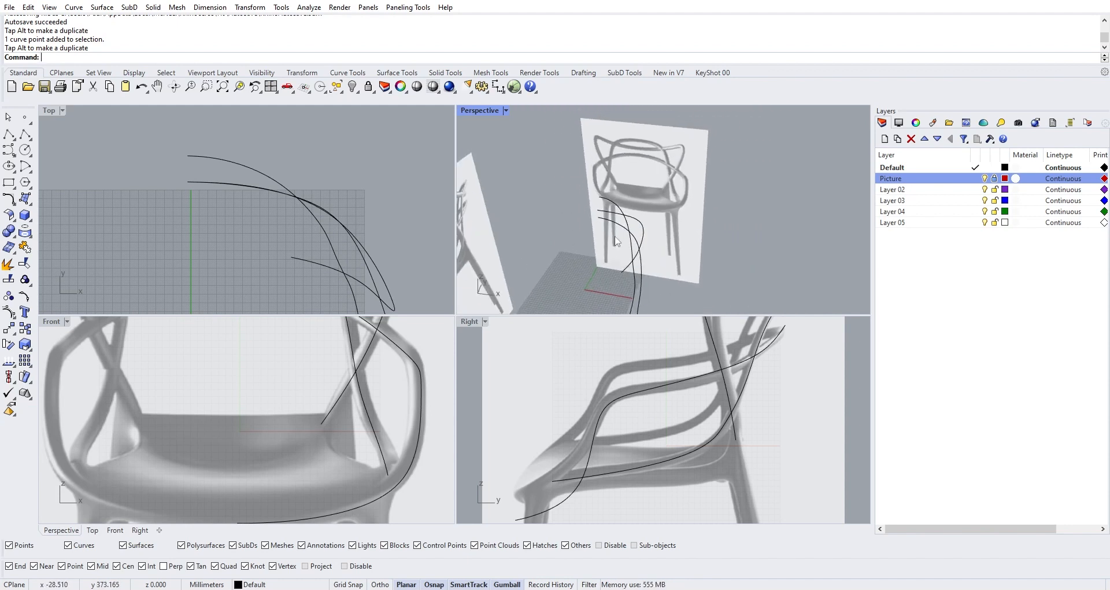
pyautogui.scroll(3, 649, 185)
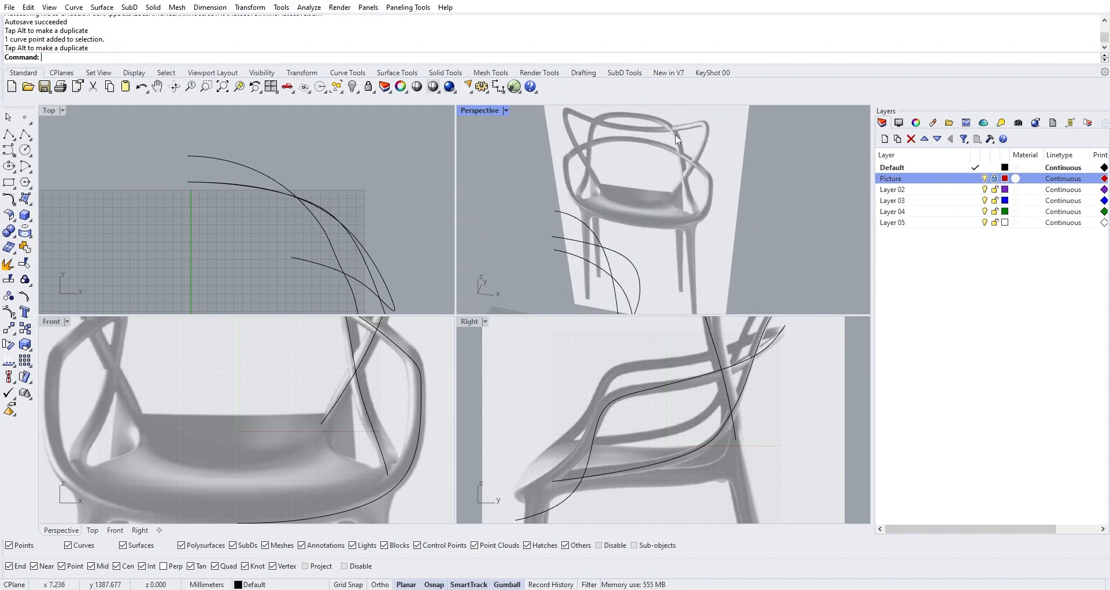
pyautogui.scroll(2, 678, 144)
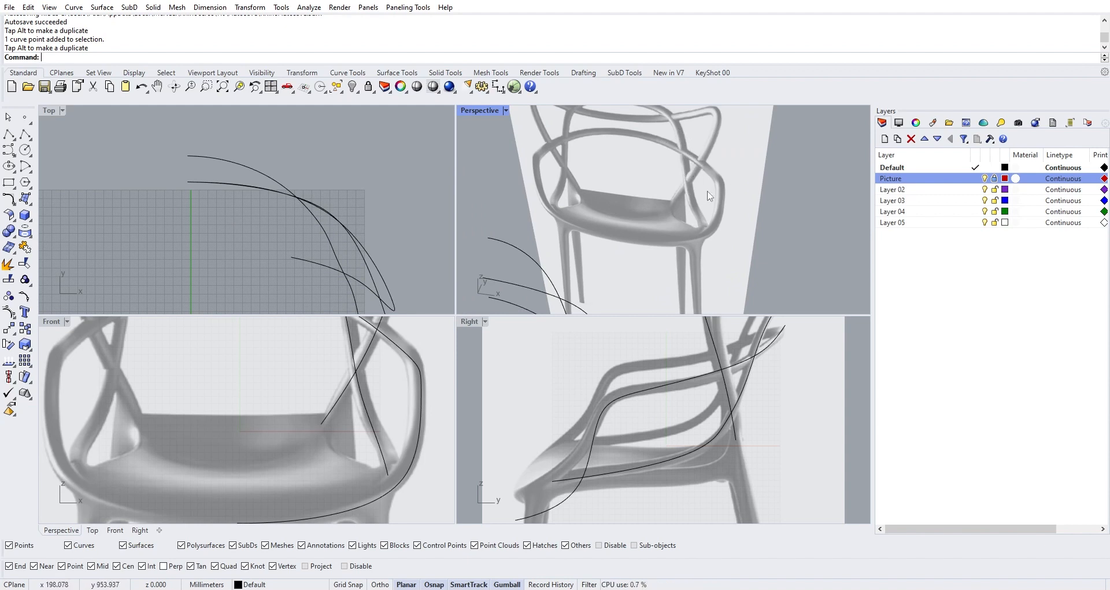
pyautogui.moveTo(543, 312); pyautogui.dragTo(619, 120, button='right')
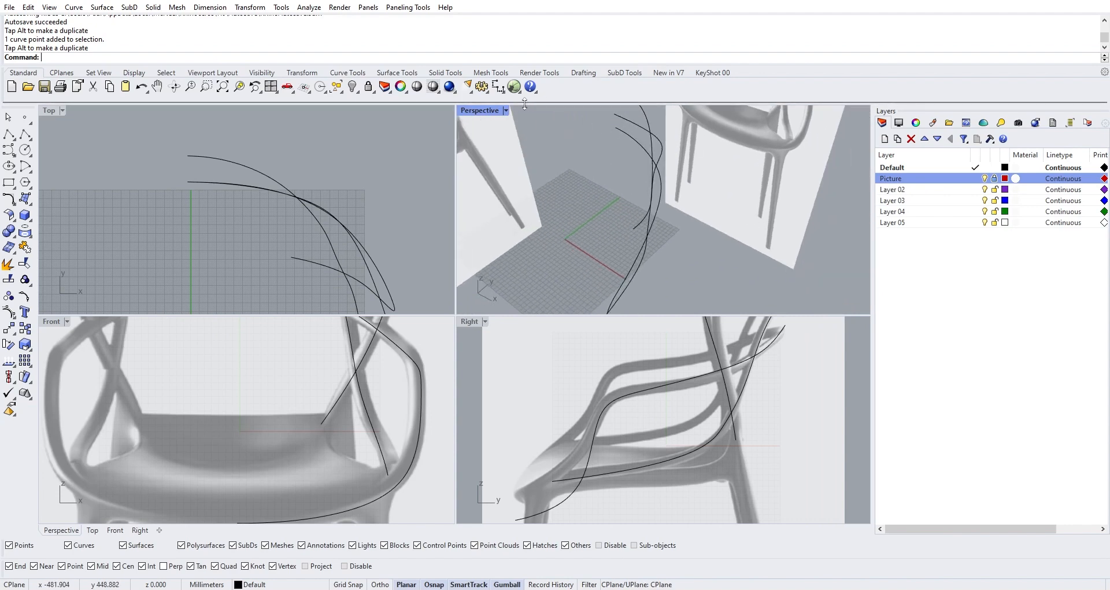
pyautogui.doubleClick(481, 113)
pyautogui.moveTo(466, 203); pyautogui.dragTo(535, 261, button='right')
# Shift the upright curve's control point just above the rear of the seat slightly outward in the top view
pyautogui.doubleClick(68, 111)
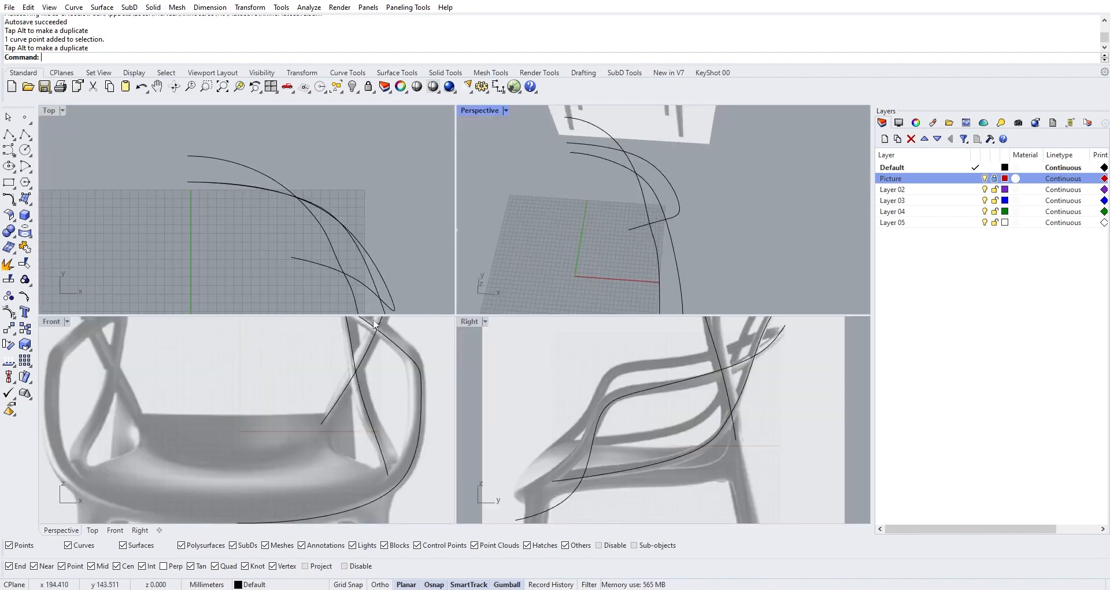
pyautogui.scroll(5, 317, 238)
pyautogui.click(325, 211)
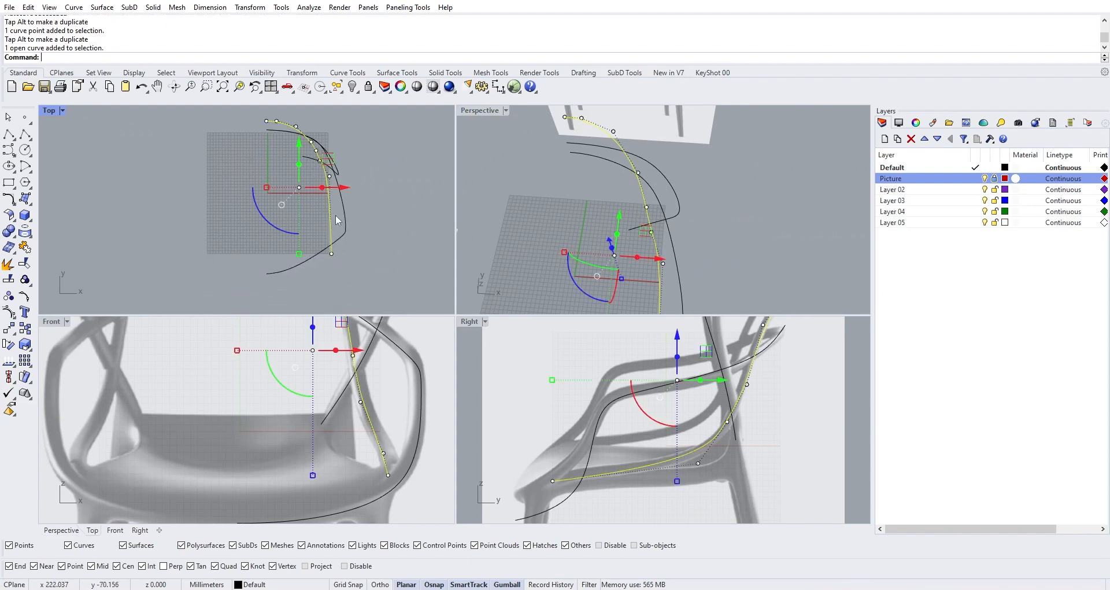
pyautogui.scroll(-6, 644, 237)
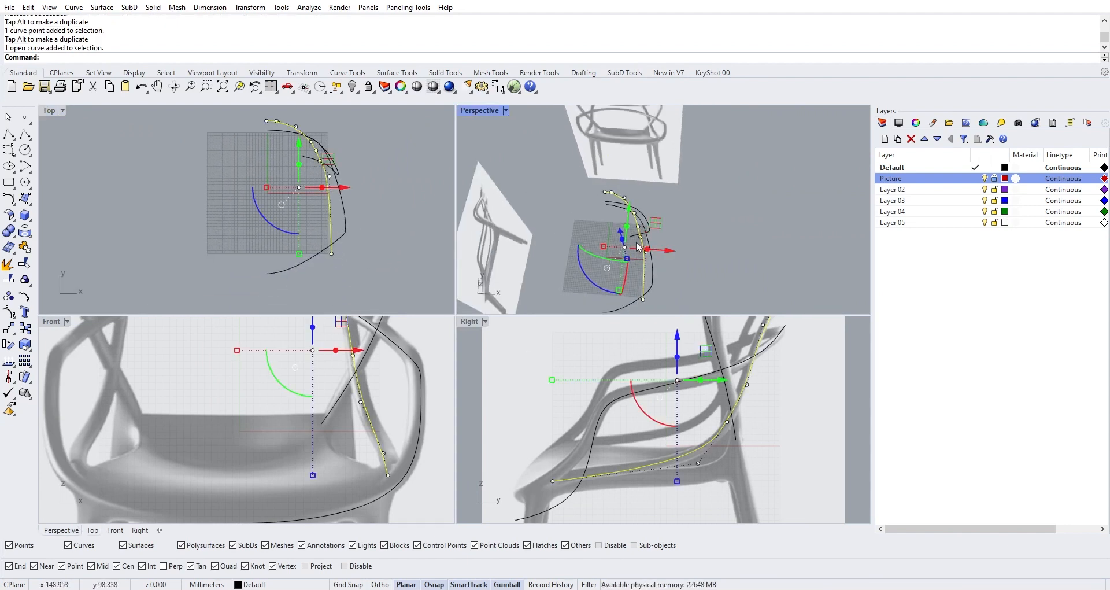
pyautogui.scroll(5, 653, 252)
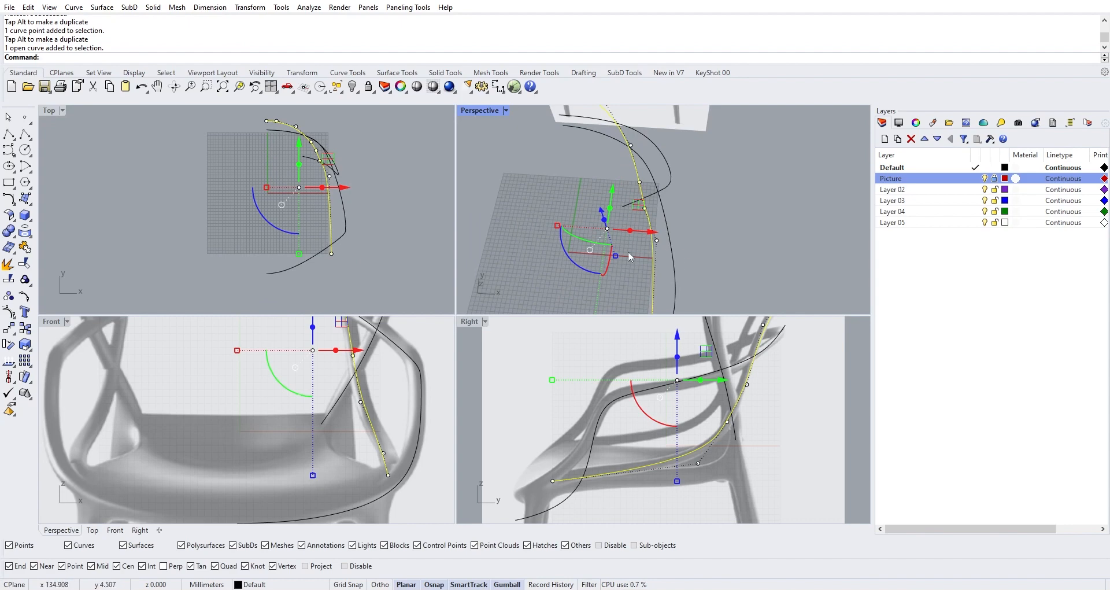
pyautogui.scroll(1, 645, 211)
pyautogui.click(644, 210)
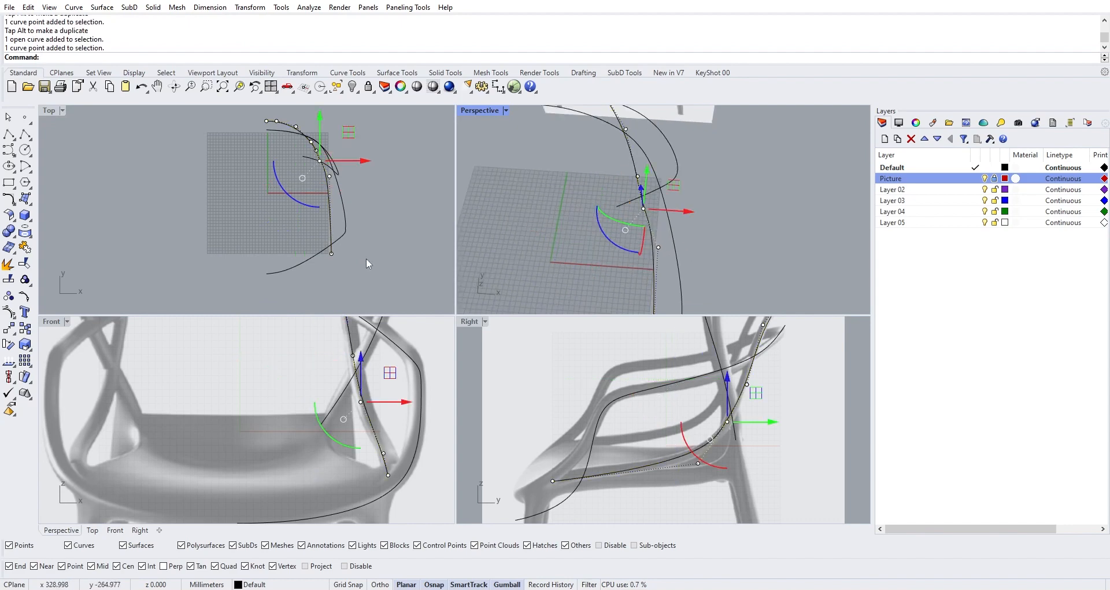
pyautogui.scroll(5, 347, 190)
pyautogui.moveTo(328, 195); pyautogui.dragTo(343, 196)
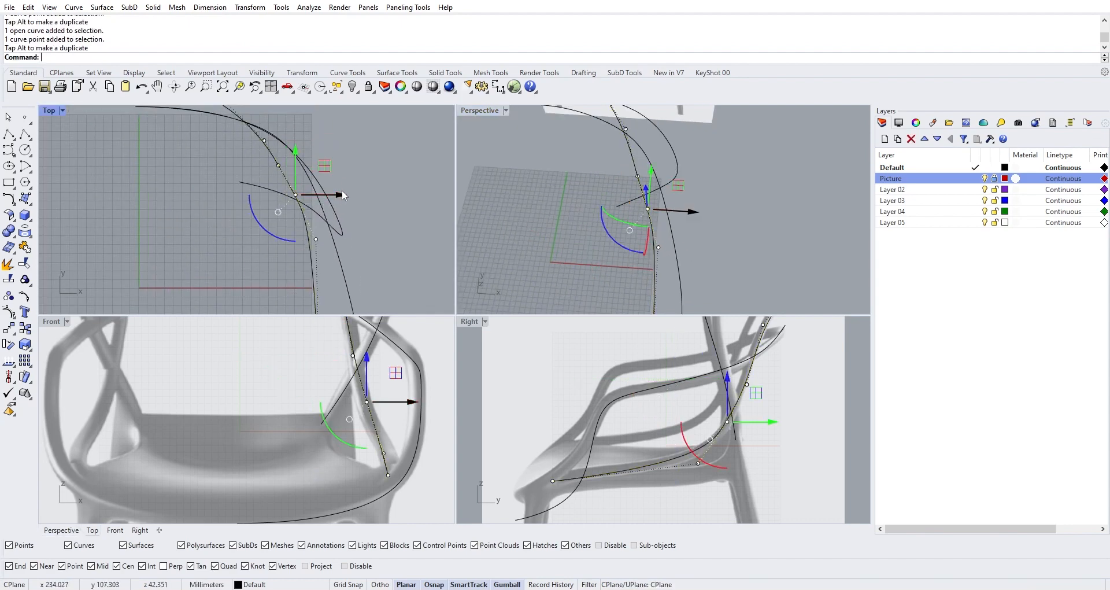
pyautogui.click(374, 192)
# Move the control point beside the upright curve's lower endpoint forward in the side view and lower it slightly along the seat rail
pyautogui.click(307, 230)
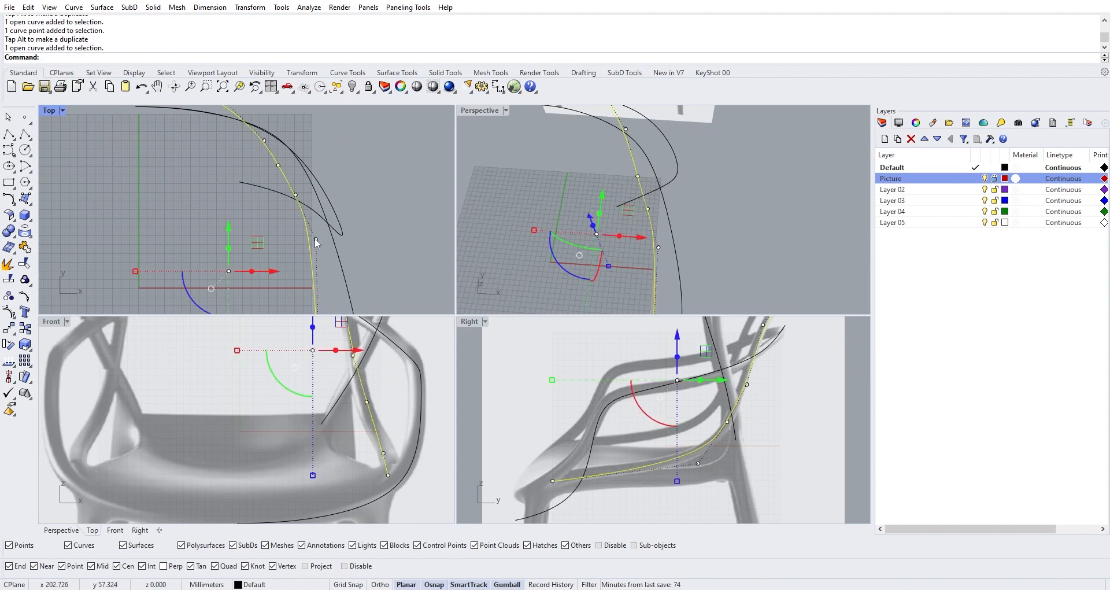
pyautogui.click(314, 238)
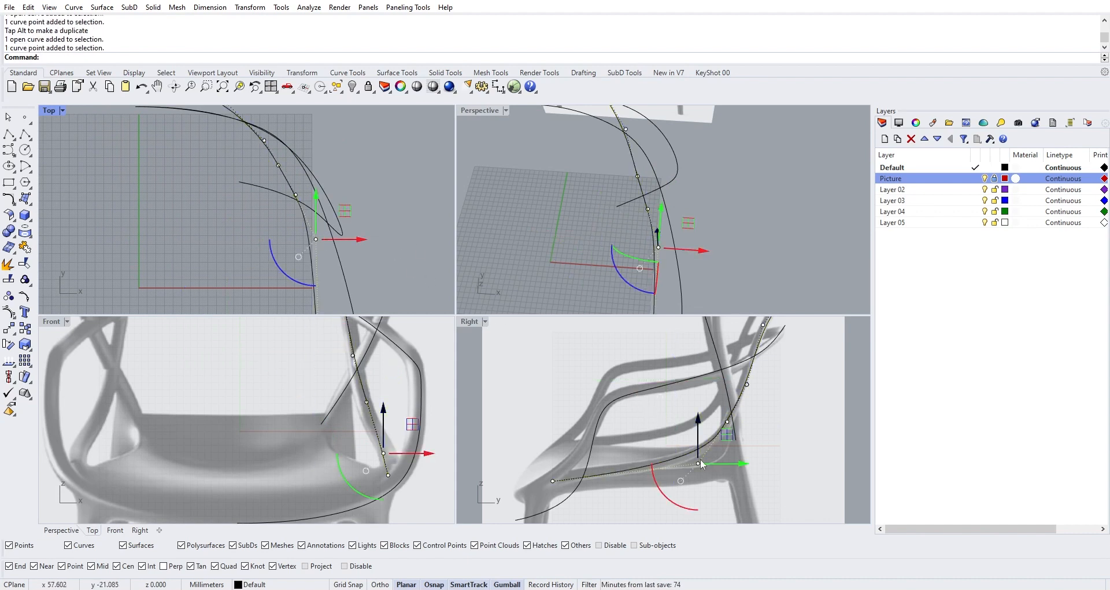
pyautogui.moveTo(729, 463); pyautogui.dragTo(700, 465)
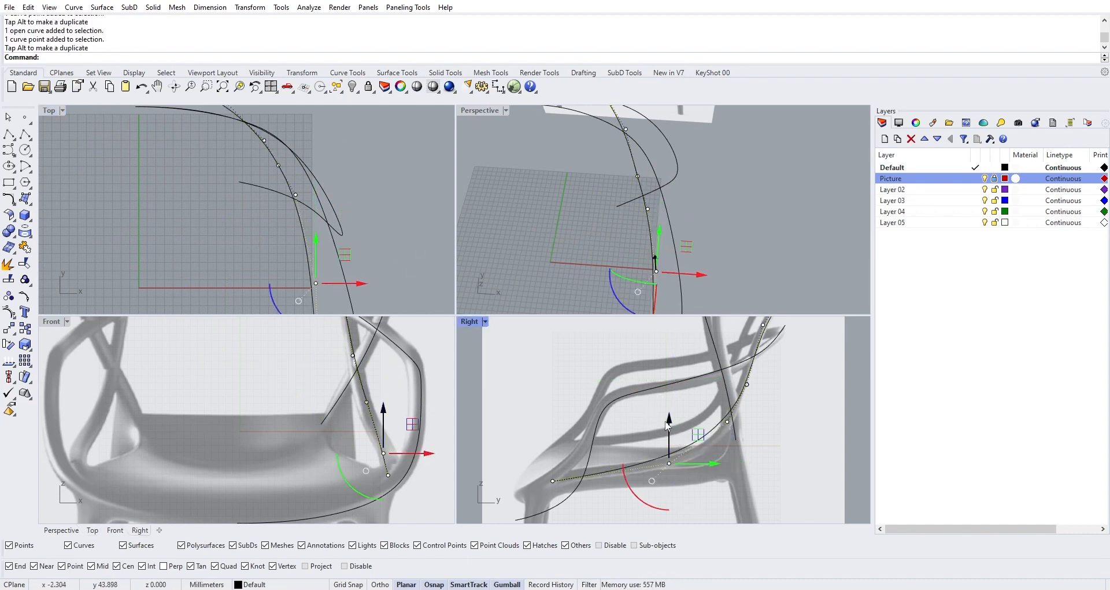
pyautogui.moveTo(668, 425); pyautogui.dragTo(671, 436)
pyautogui.press('Escape')
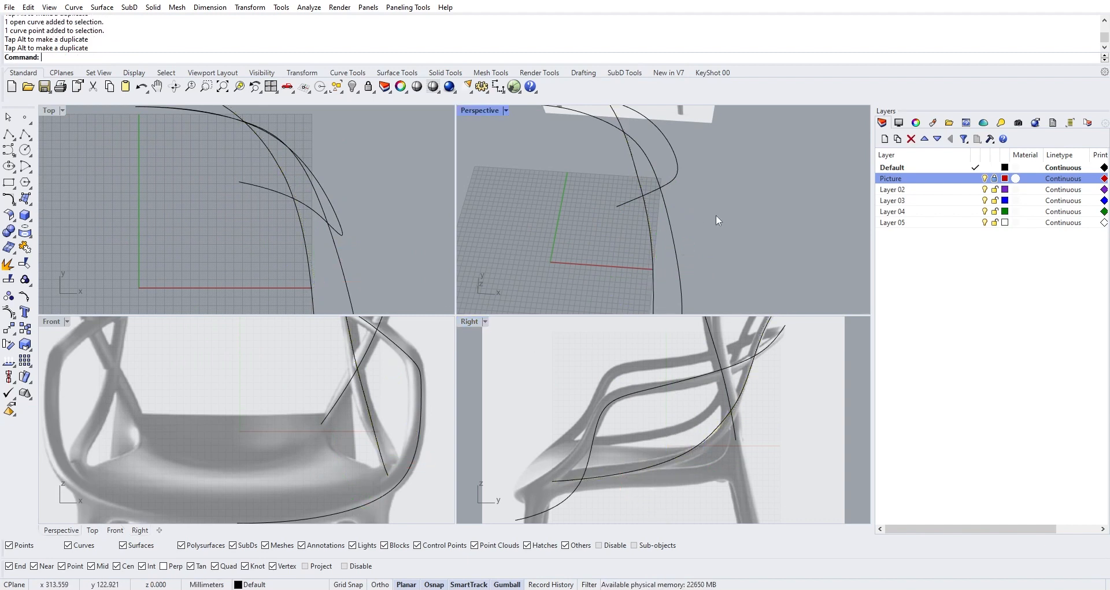
# Move the armrest curve's four backrest control points forward together in the top view, toward the seat
pyautogui.moveTo(715, 214); pyautogui.dragTo(663, 182, button='right')
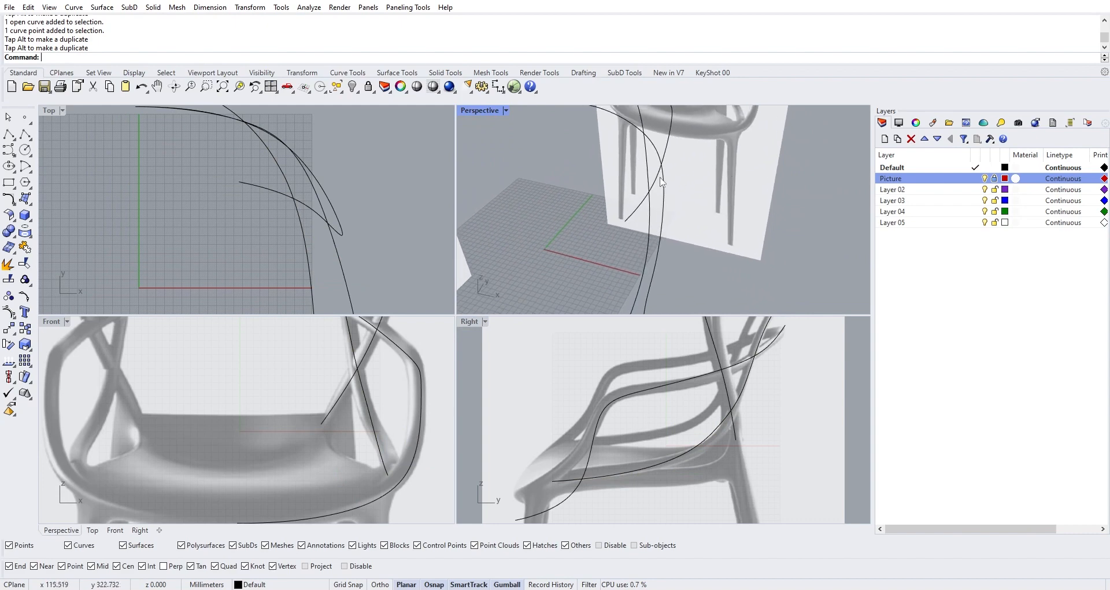
pyautogui.click(660, 181)
pyautogui.click(369, 386)
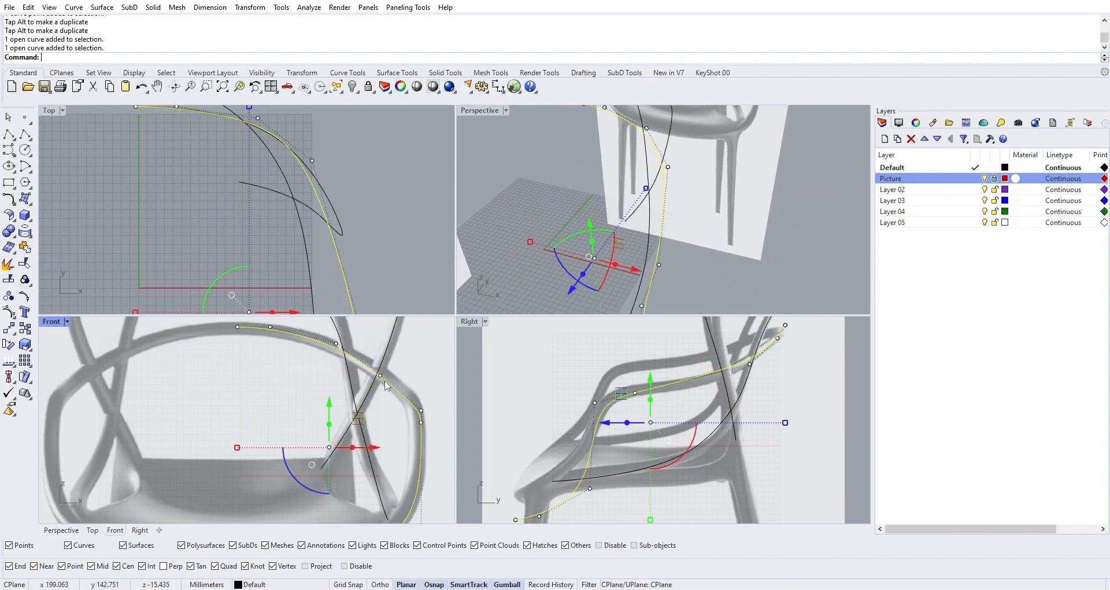
pyautogui.moveTo(661, 206); pyautogui.dragTo(703, 180, button='right')
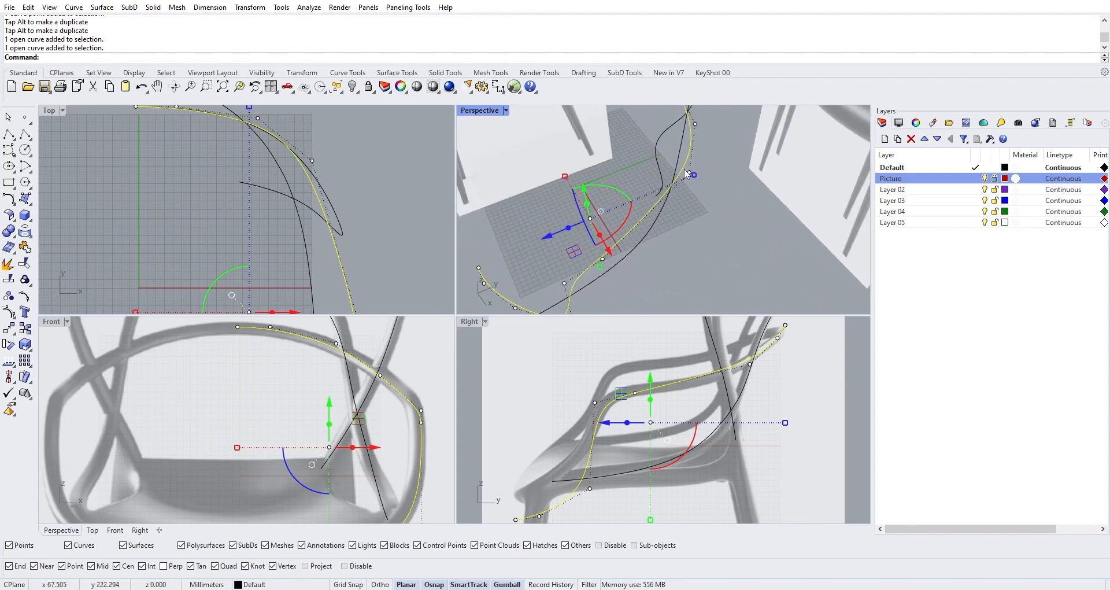
pyautogui.scroll(-4, 316, 212)
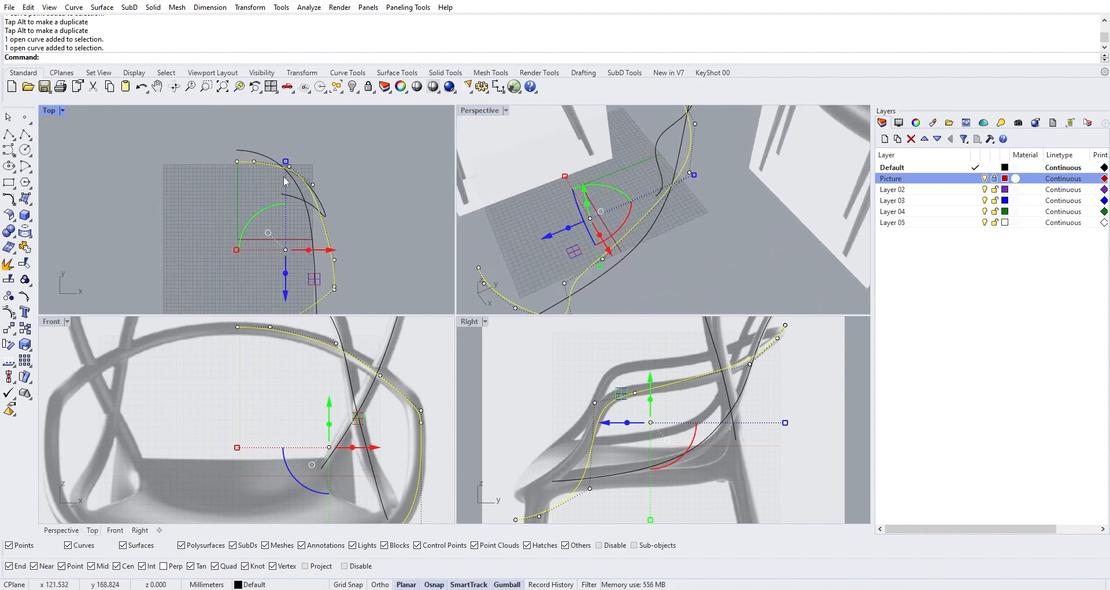
pyautogui.scroll(3, 284, 181)
pyautogui.click(340, 200)
pyautogui.keyDown('shift'); pyautogui.click(287, 158); pyautogui.keyUp('shift')
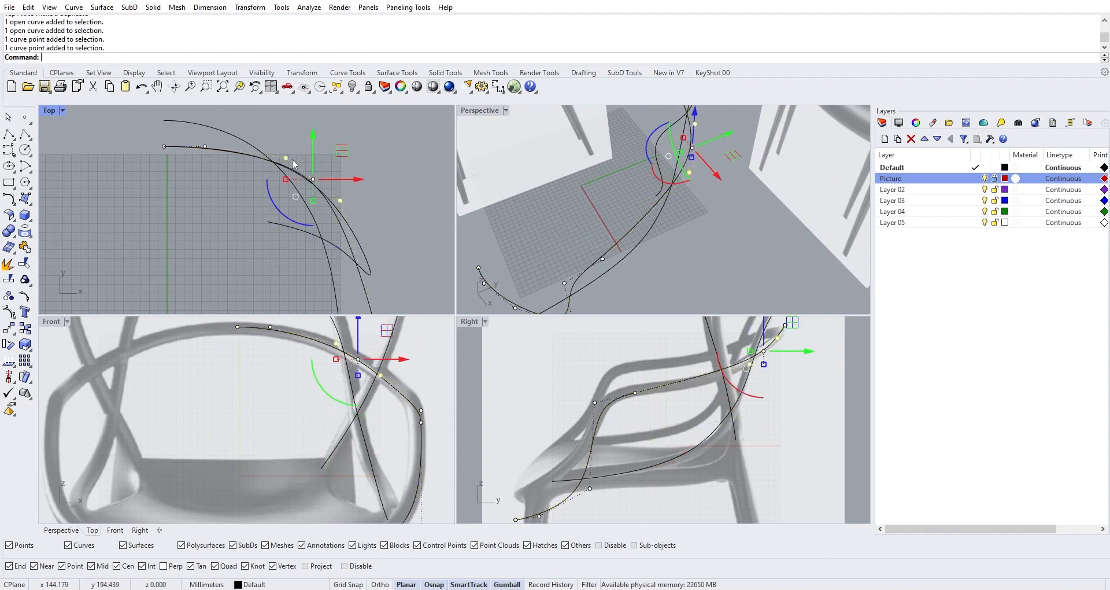
pyautogui.keyDown('shift'); pyautogui.click(204, 147); pyautogui.keyUp('shift')
pyautogui.keyDown('shift'); pyautogui.click(164, 147); pyautogui.keyUp('shift')
pyautogui.moveTo(252, 133); pyautogui.dragTo(253, 145)
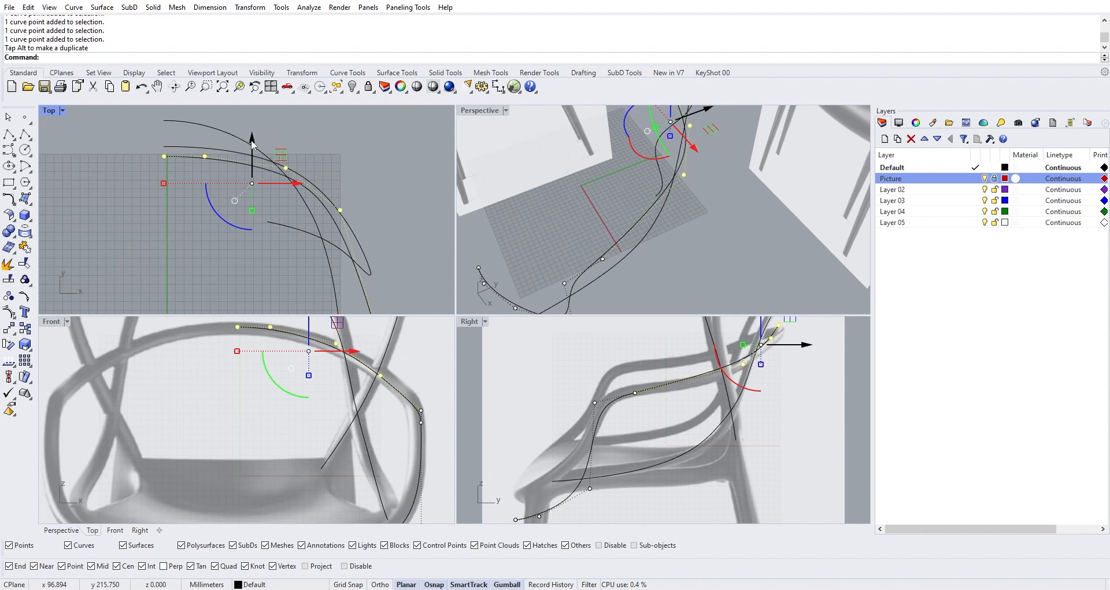
# Nudge the same four armrest-curve control points slightly further forward in the enlarged perspective view, and clear the selection
pyautogui.moveTo(731, 149); pyautogui.dragTo(692, 149, button='right')
pyautogui.doubleClick(472, 116)
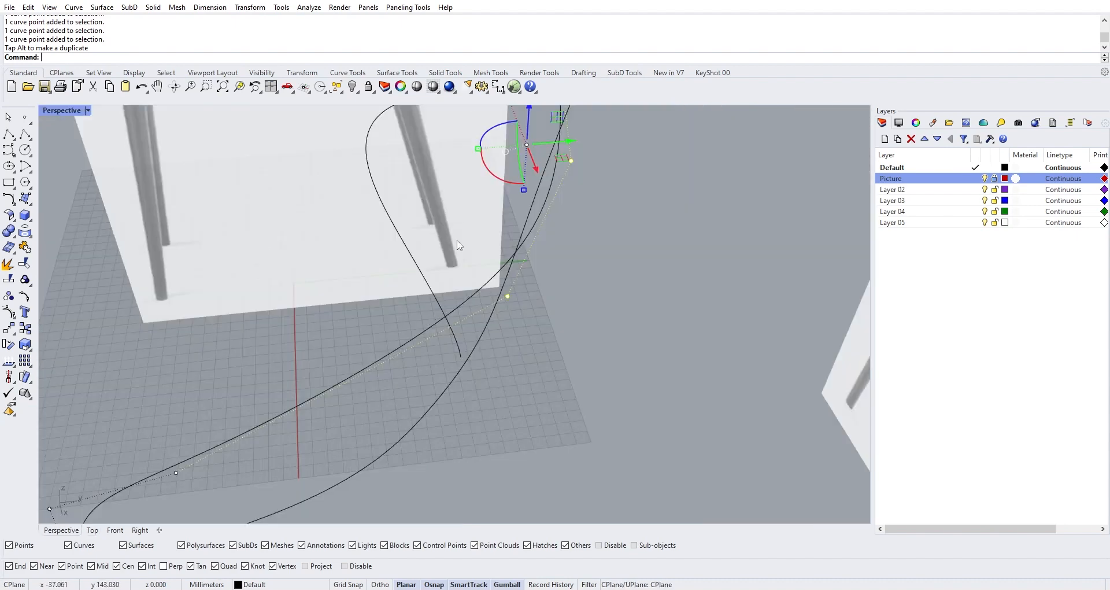
pyautogui.moveTo(458, 245); pyautogui.dragTo(483, 195, button='right')
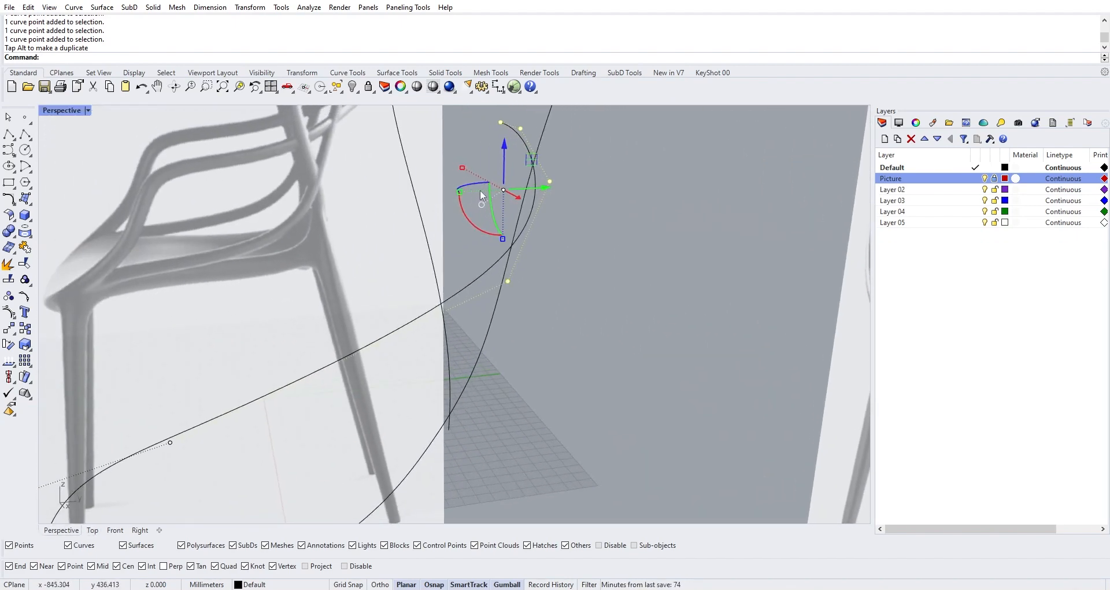
pyautogui.moveTo(543, 190); pyautogui.dragTo(532, 192)
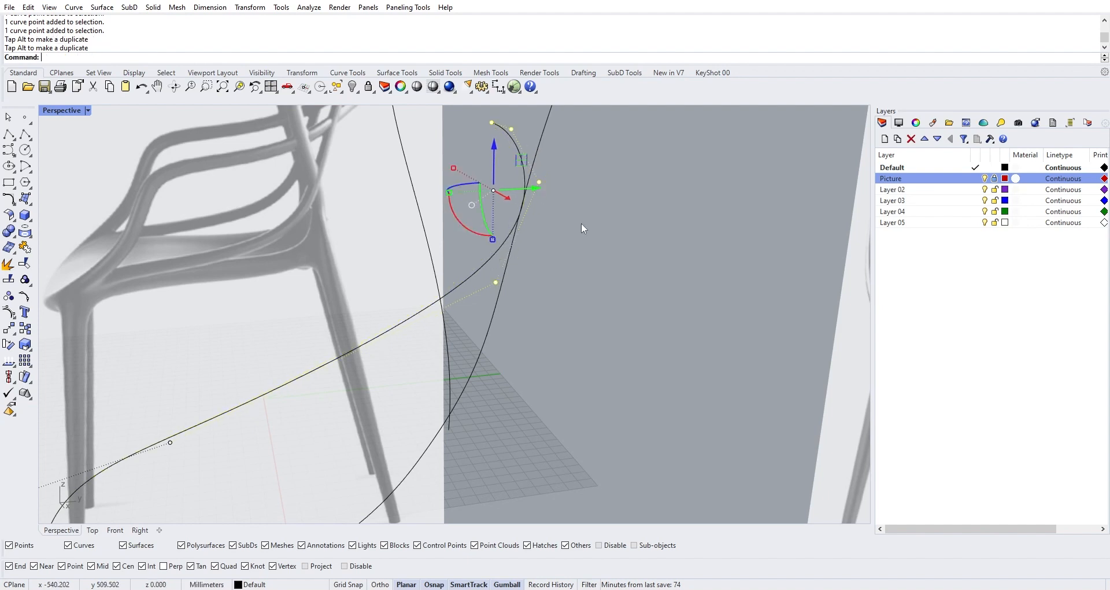
pyautogui.press('Escape')
pyautogui.press('Escape')
# Shift the two control points above the lower end of the crossing backrest curve slightly outward
pyautogui.moveTo(581, 223); pyautogui.dragTo(450, 331, button='right')
pyautogui.click(538, 301)
pyautogui.click(449, 330)
pyautogui.keyDown('shift'); pyautogui.click(494, 223); pyautogui.keyUp('shift')
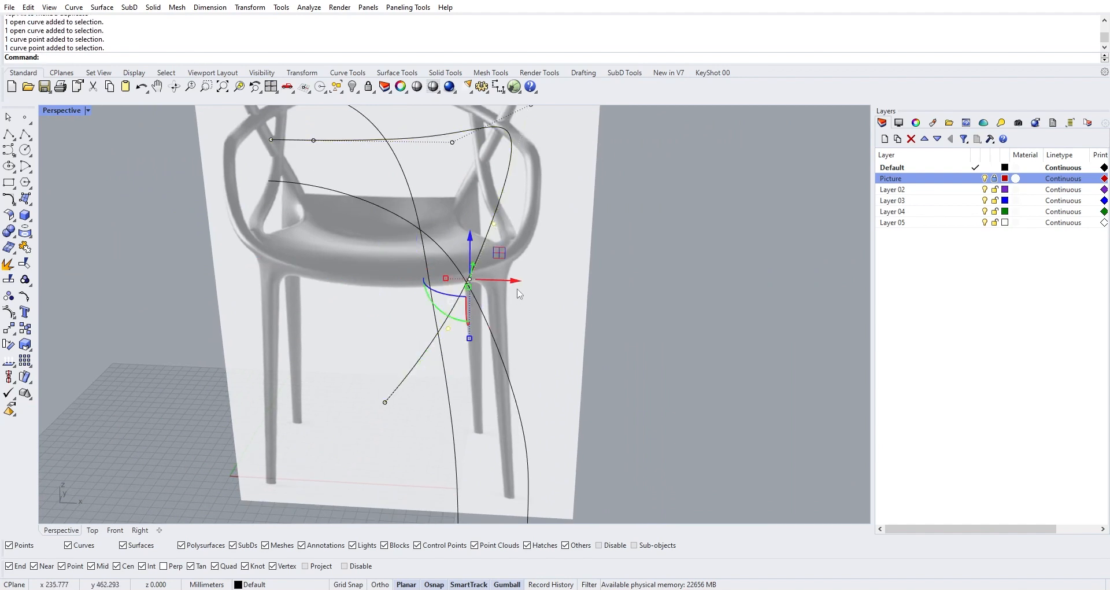
pyautogui.moveTo(519, 290); pyautogui.dragTo(527, 290)
pyautogui.moveTo(527, 290); pyautogui.dragTo(467, 323, button='right')
pyautogui.moveTo(491, 323); pyautogui.dragTo(493, 325)
pyautogui.click(506, 389)
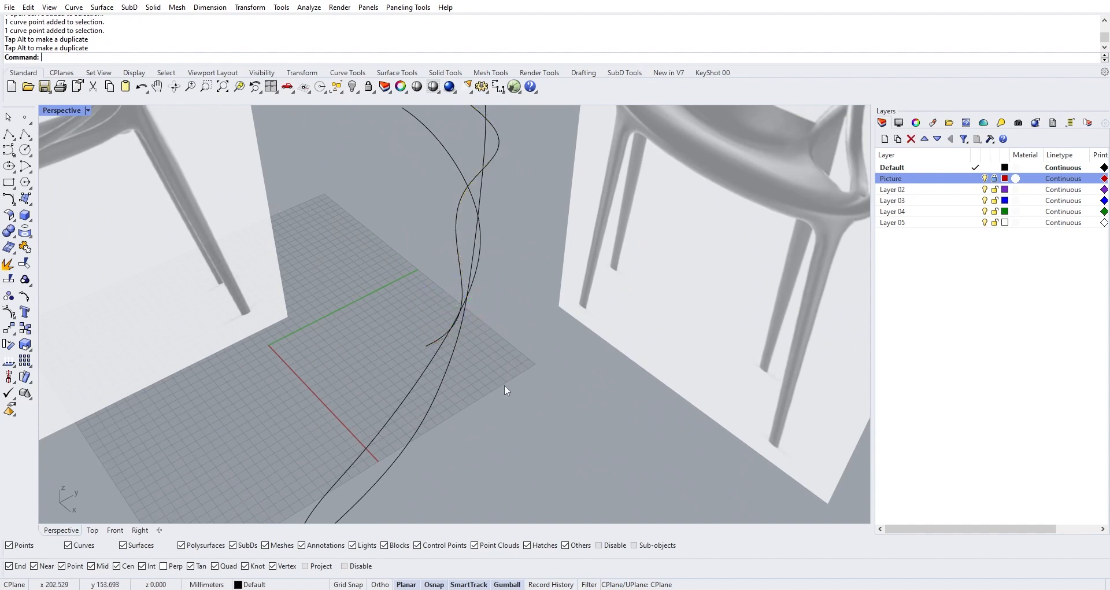
# Move the crossing backrest curve's endpoint at the chair's centre and its third control point backward
pyautogui.moveTo(505, 389); pyautogui.dragTo(446, 197, button='right')
pyautogui.click(429, 355)
pyautogui.click(461, 412)
pyautogui.click(457, 205)
pyautogui.scroll(5, 457, 205)
pyautogui.click(453, 172)
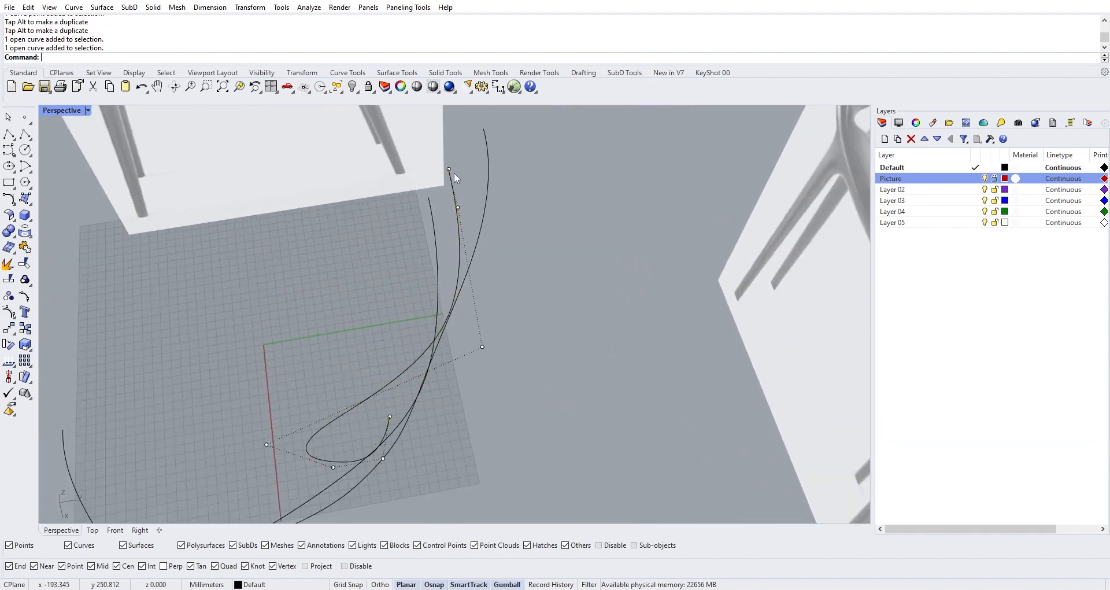
pyautogui.click(457, 206)
pyautogui.click(449, 169)
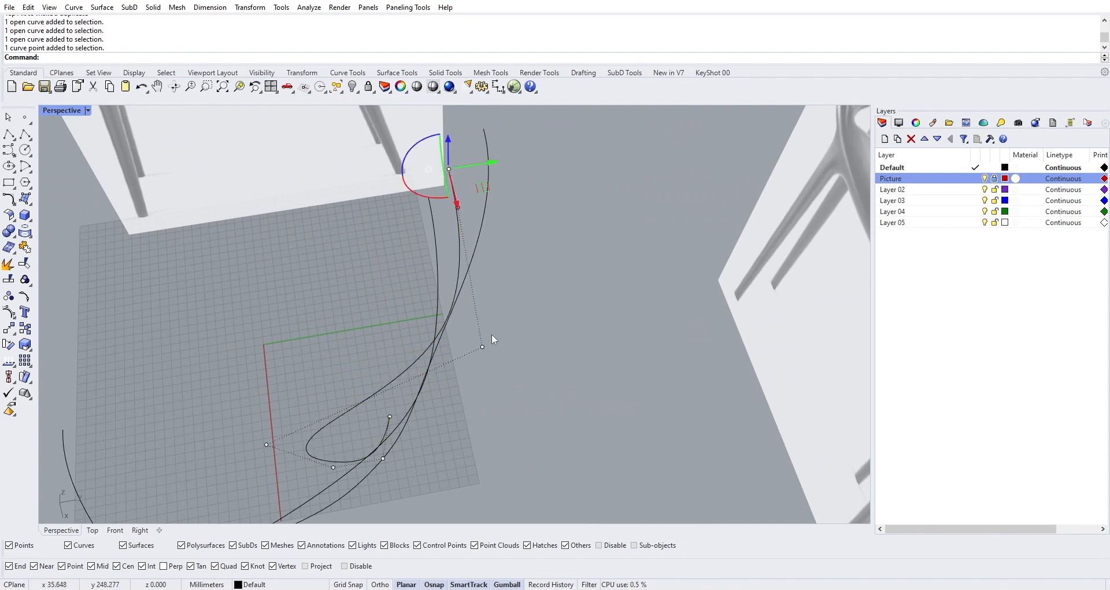
pyautogui.keyDown('shift'); pyautogui.click(482, 346); pyautogui.keyUp('shift')
pyautogui.scroll(4, 463, 251)
pyautogui.scroll(-4, 461, 182)
pyautogui.moveTo(503, 284); pyautogui.dragTo(522, 201, button='right')
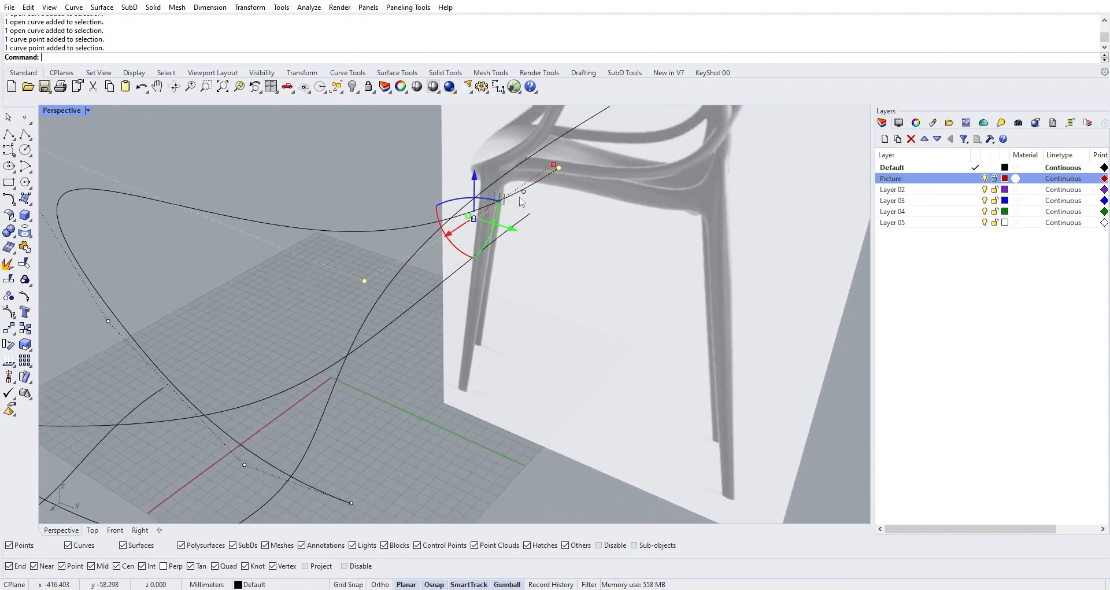
pyautogui.moveTo(515, 229); pyautogui.dragTo(527, 234)
# Nudge the selected control points of the crossing backrest curve slightly more, and end the point editing
pyautogui.moveTo(549, 243); pyautogui.dragTo(620, 220, button='right')
pyautogui.moveTo(533, 200); pyautogui.dragTo(538, 199)
pyautogui.press('Escape')
pyautogui.moveTo(540, 202); pyautogui.dragTo(558, 233, button='right')
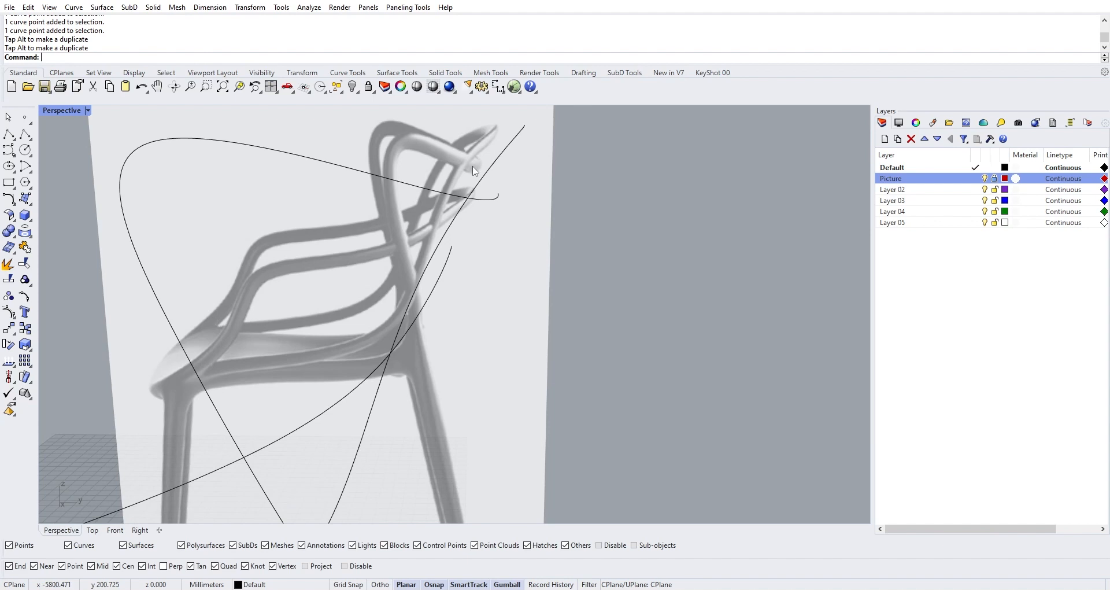
# Move the crossing backrest curve's first three control points slightly forward together, and clear the selection
pyautogui.moveTo(495, 179); pyautogui.dragTo(467, 243, button='right')
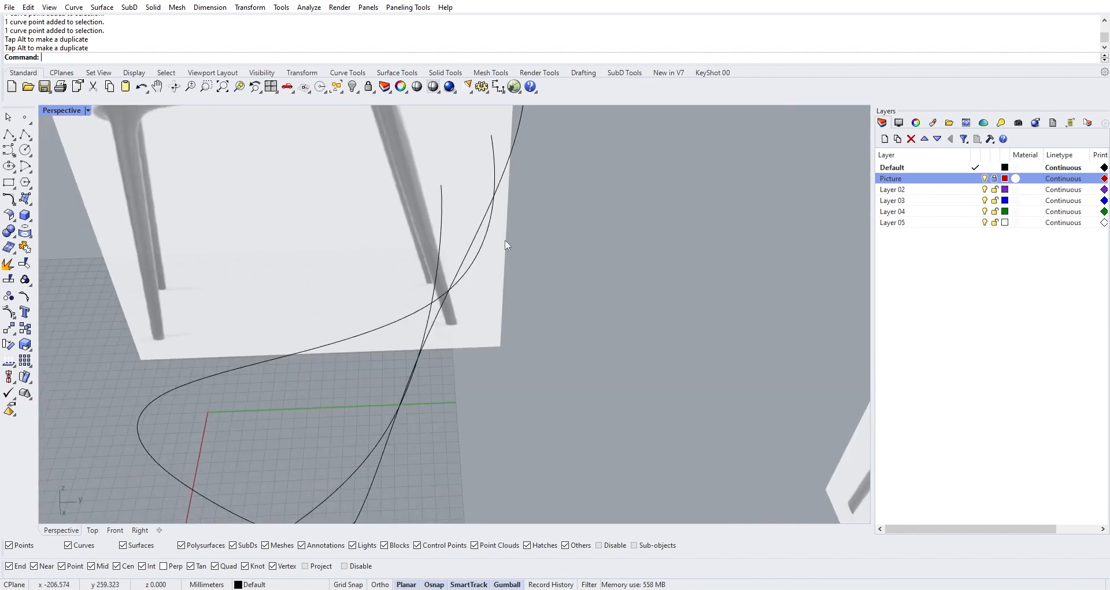
pyautogui.click(491, 231)
pyautogui.scroll(-2, 501, 346)
pyautogui.click(504, 339)
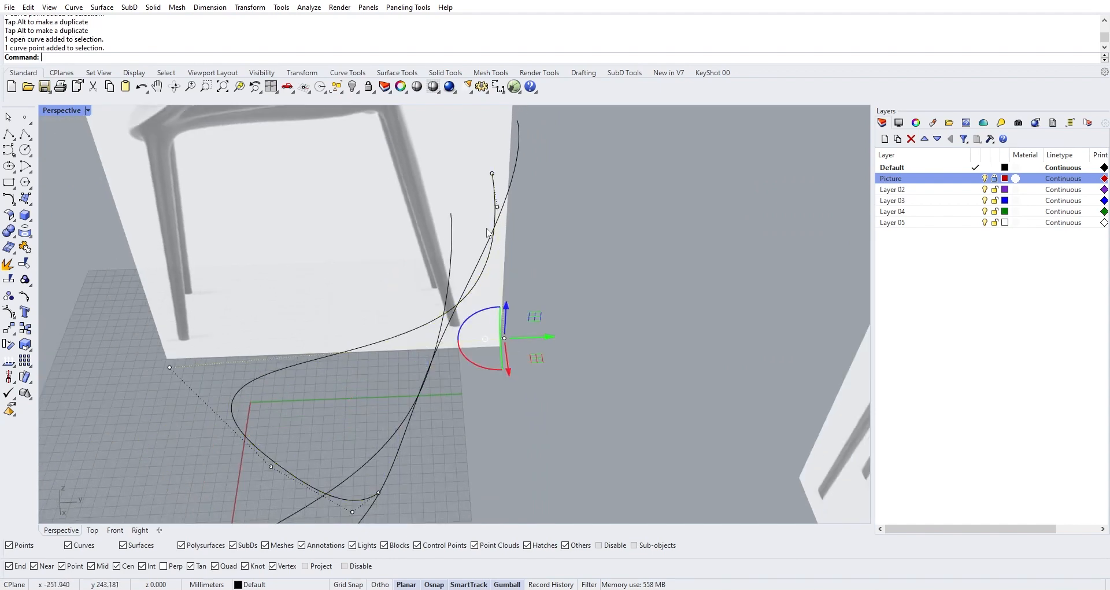
pyautogui.keyDown('shift'); pyautogui.click(497, 206); pyautogui.keyUp('shift')
pyautogui.keyDown('shift'); pyautogui.click(492, 174); pyautogui.keyUp('shift')
pyautogui.moveTo(511, 268); pyautogui.dragTo(531, 227, button='right')
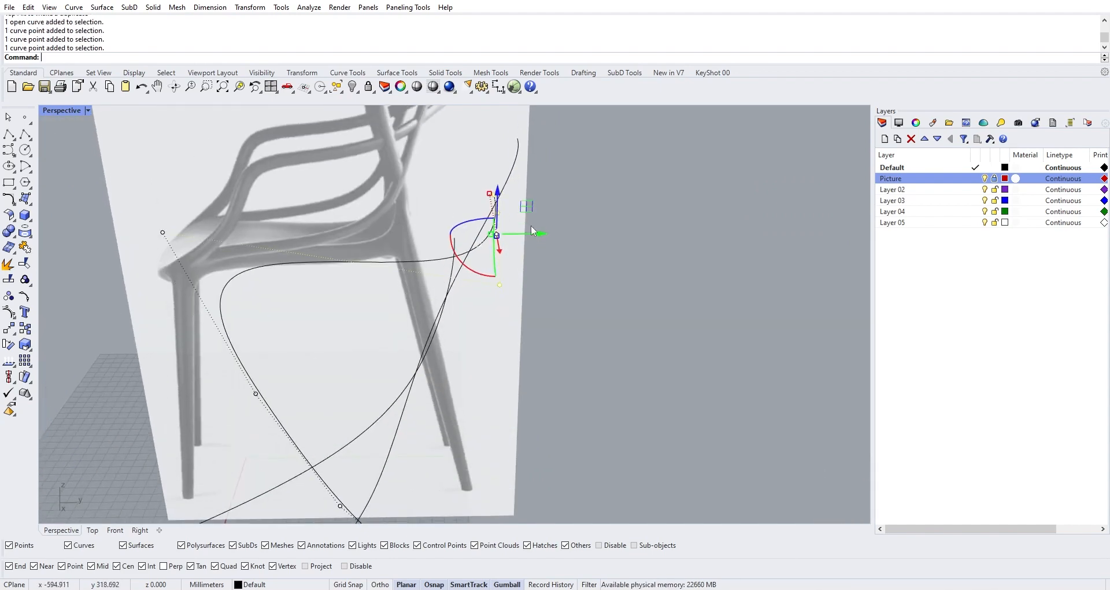
pyautogui.moveTo(536, 234); pyautogui.dragTo(527, 234)
pyautogui.moveTo(527, 233); pyautogui.dragTo(658, 314, button='right')
pyautogui.scroll(-4, 665, 324)
pyautogui.click(734, 360)
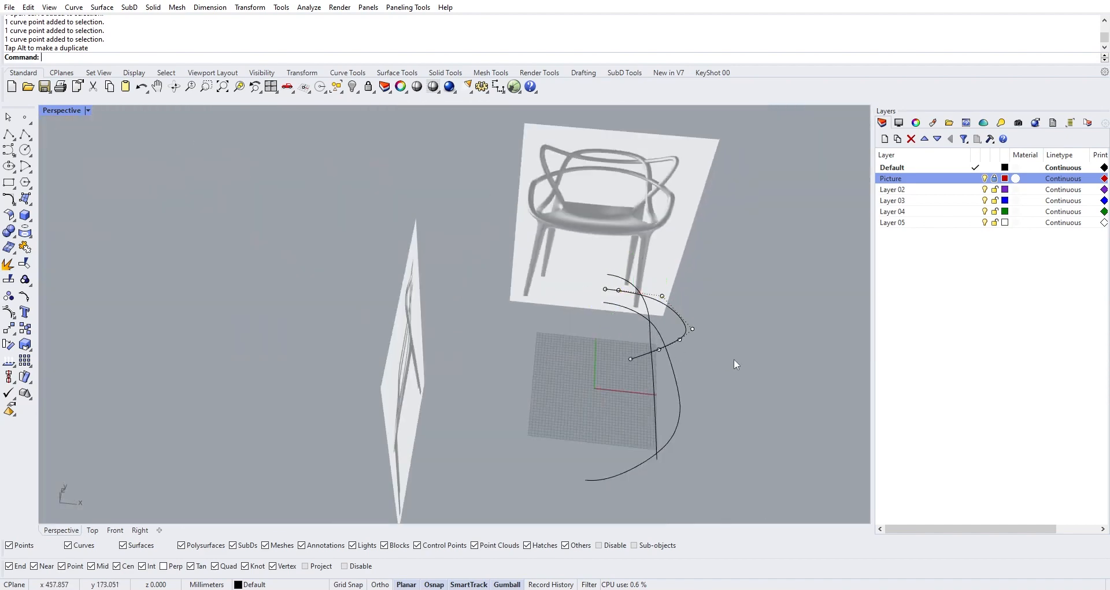
pyautogui.press('Escape')
# Create capped pipes with a 10 mm radius along the three traced chair curves
pyautogui.moveTo(734, 359); pyautogui.dragTo(547, 243, button='right')
pyautogui.moveTo(583, 430); pyautogui.dragTo(481, 338)
pyautogui.moveTo(532, 402); pyautogui.dragTo(539, 411, button='right')
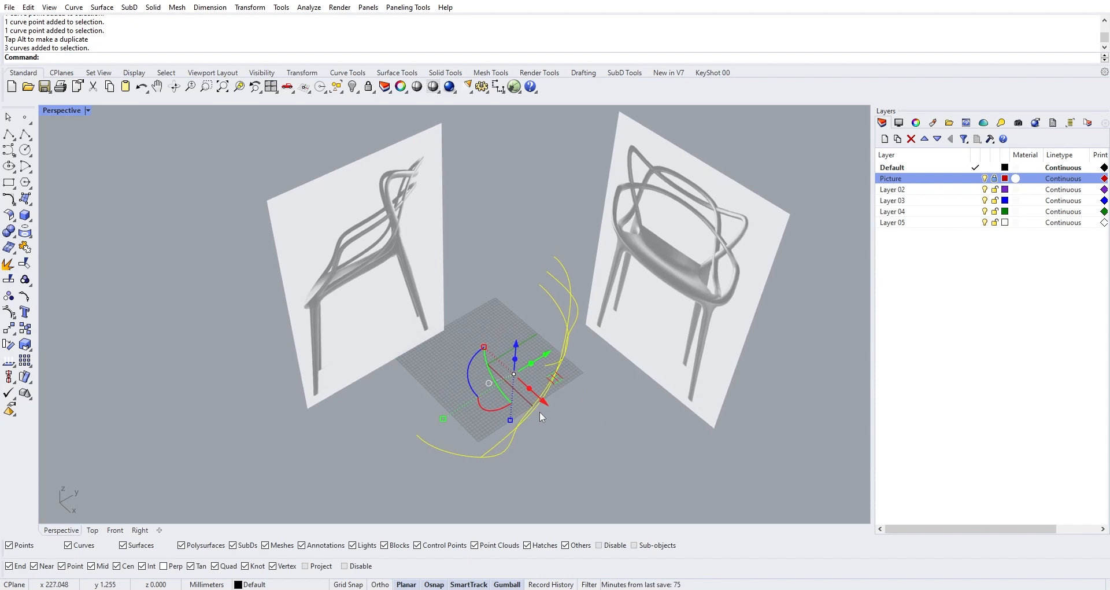
pyautogui.write('Pipe')
pyautogui.press('Return')
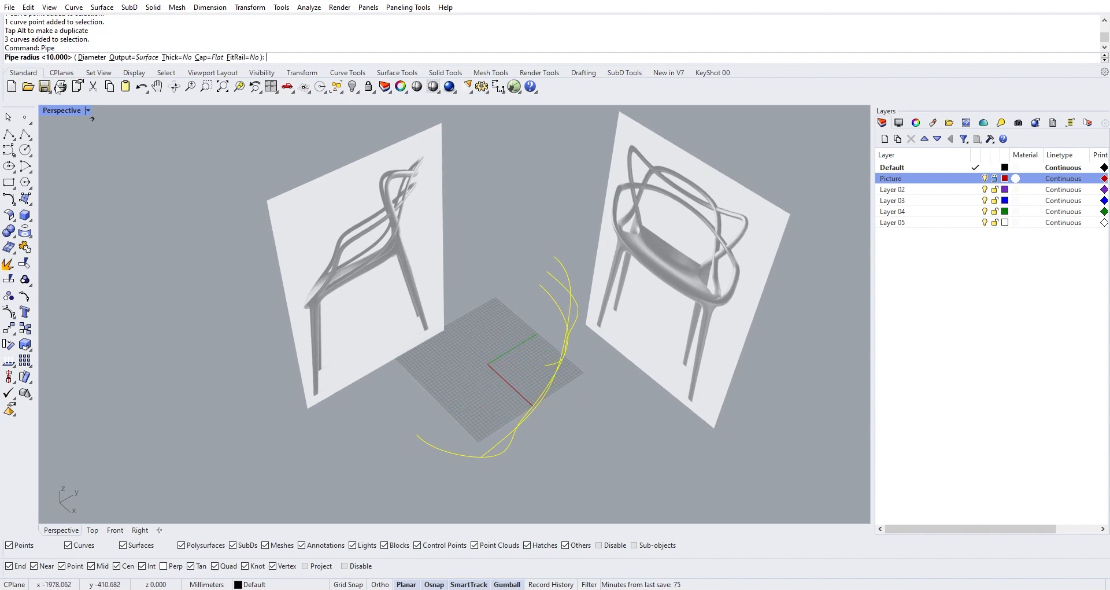
pyautogui.press('Return')
# Examine the piped frame from several angles and compare its crossings with the reference pictures
pyautogui.moveTo(476, 339); pyautogui.dragTo(569, 389, button='right')
pyautogui.scroll(4, 649, 280)
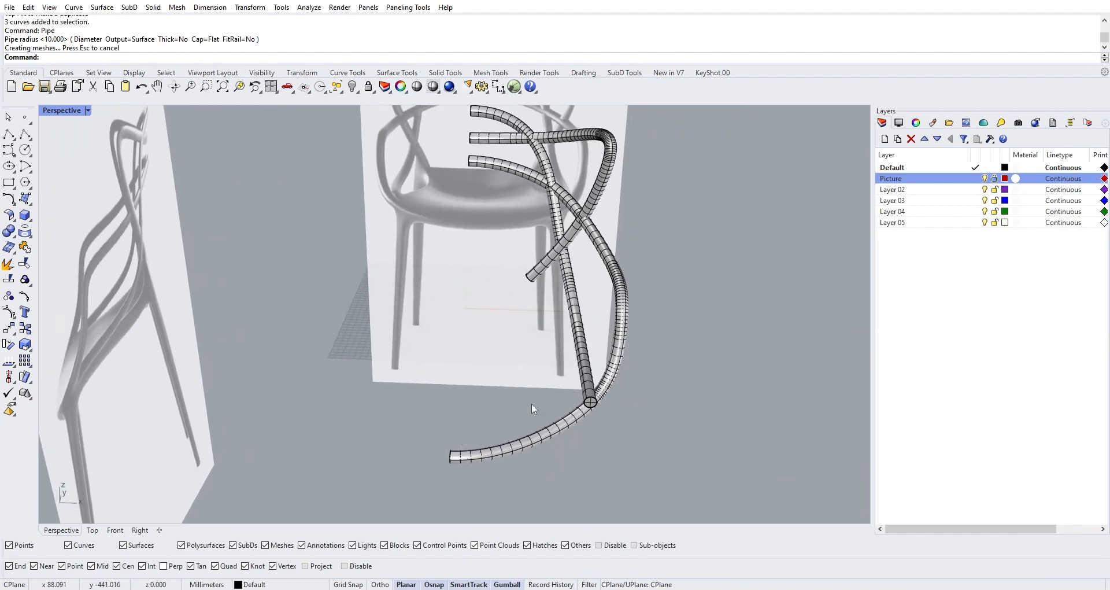
pyautogui.scroll(-5, 539, 456)
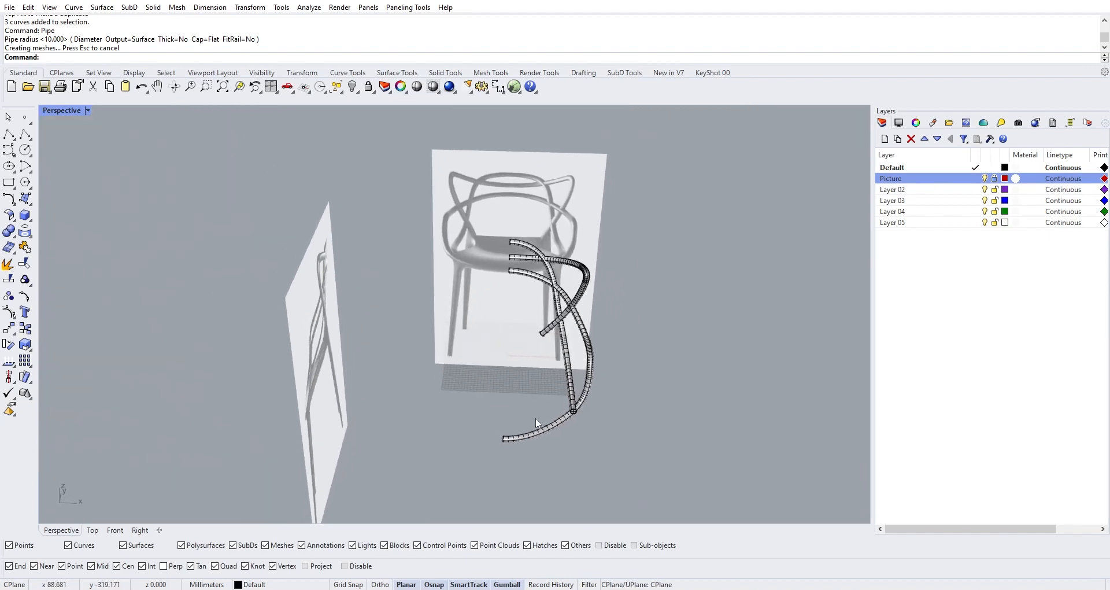
pyautogui.scroll(6, 541, 357)
pyautogui.moveTo(563, 313); pyautogui.dragTo(565, 286, button='right')
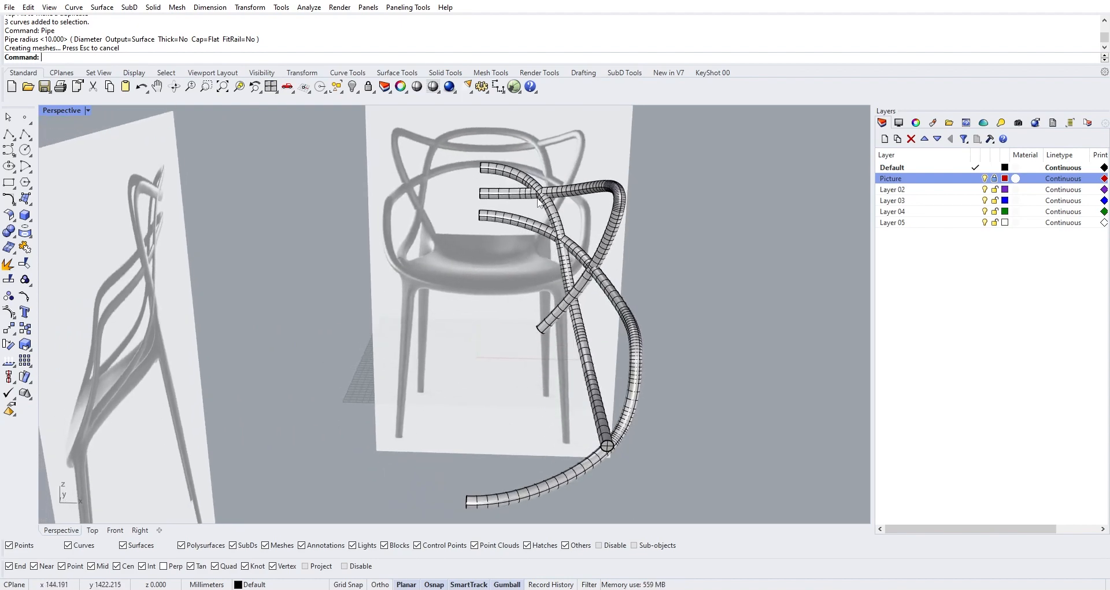
pyautogui.scroll(6, 542, 189)
pyautogui.scroll(-3, 537, 152)
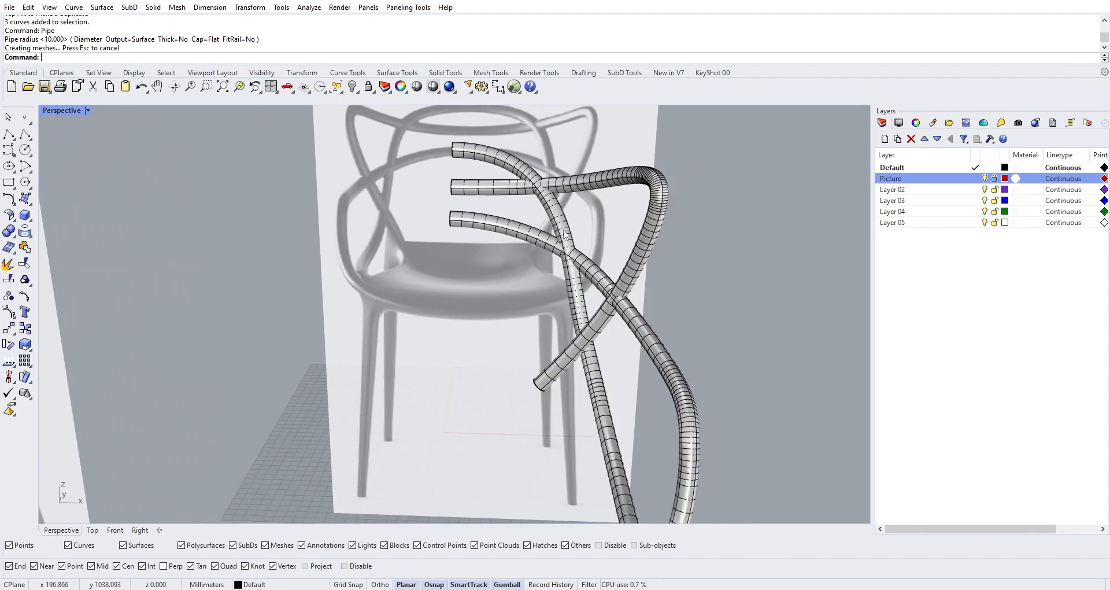
# Check the pipes' crossings against the front reference picture and undo the pipes along the three curves
pyautogui.moveTo(564, 240); pyautogui.dragTo(585, 240, button='right')
pyautogui.moveTo(612, 281); pyautogui.dragTo(624, 284, button='right')
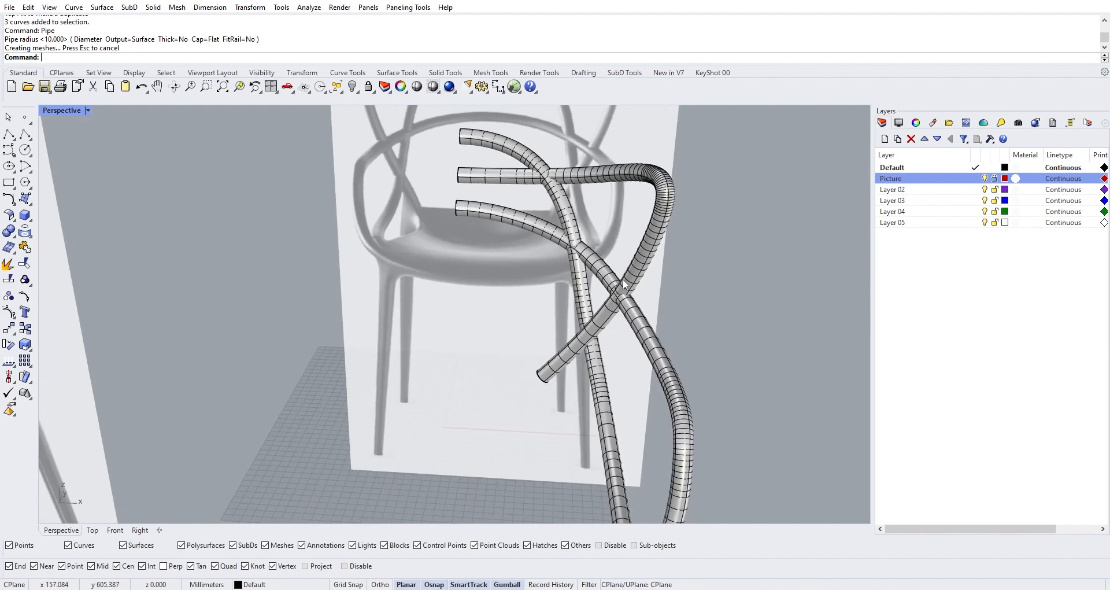
pyautogui.moveTo(601, 142); pyautogui.dragTo(501, 346, button='right')
pyautogui.hotkey('ctrl', 'z')
# Move the two control points above the crossing backrest curve's lower end slightly outward along X, and end the point editing
pyautogui.click(487, 299)
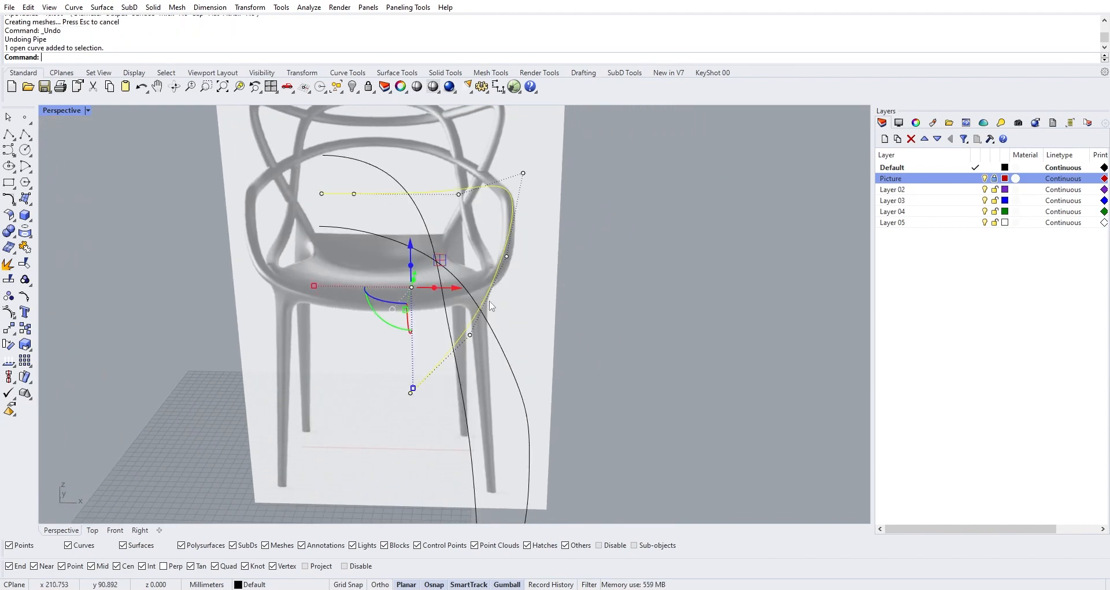
pyautogui.scroll(5, 485, 311)
pyautogui.click(460, 351)
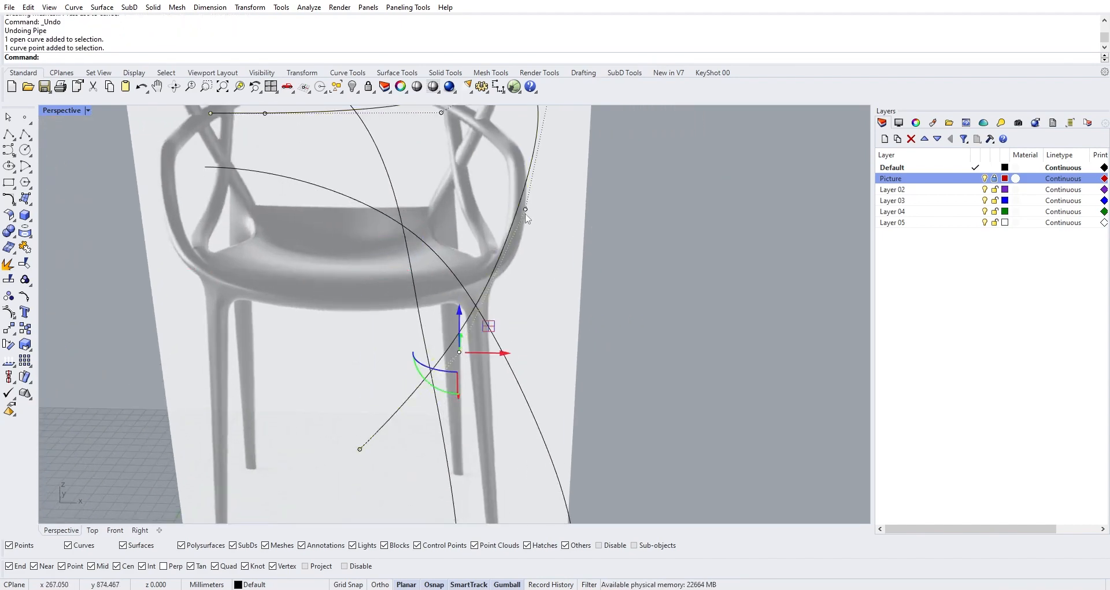
pyautogui.keyDown('shift'); pyautogui.click(525, 209); pyautogui.keyUp('shift')
pyautogui.moveTo(526, 214); pyautogui.dragTo(538, 304, button='right')
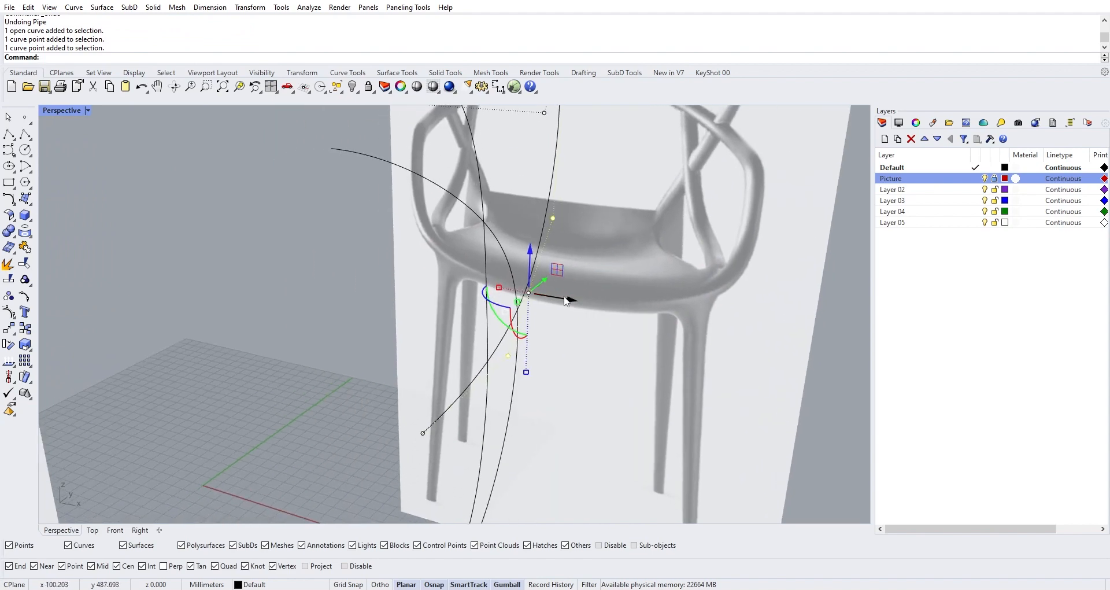
pyautogui.moveTo(565, 300); pyautogui.dragTo(576, 302)
pyautogui.moveTo(576, 307); pyautogui.dragTo(524, 282, button='right')
pyautogui.scroll(-2, 543, 288)
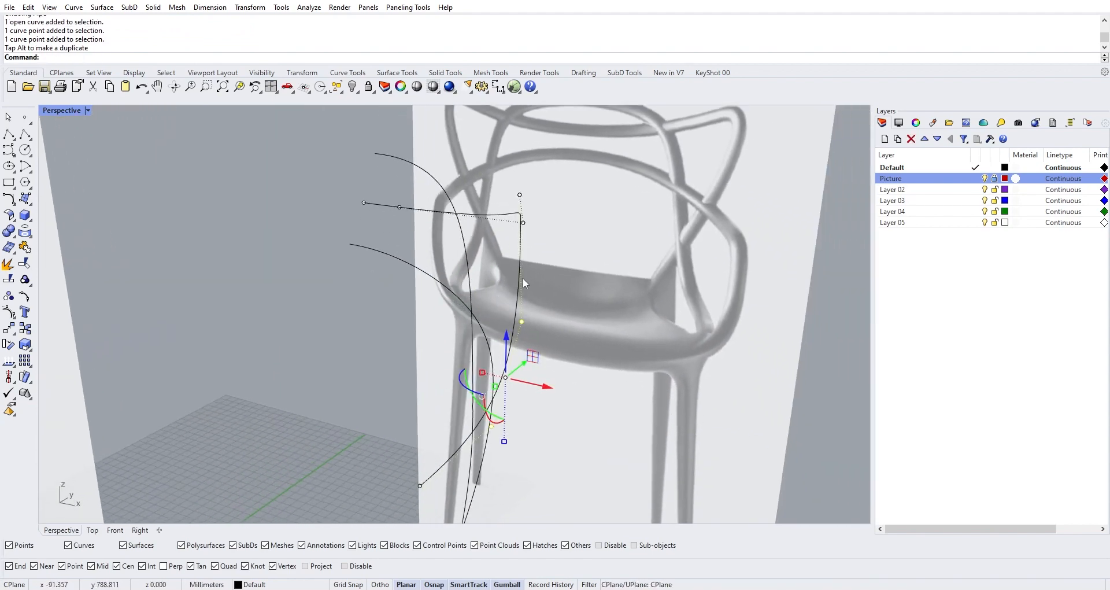
pyautogui.click(480, 217)
pyautogui.press('Escape')
# Try pipes with a 10 mm radius along the three chair curves to check their crossings, and undo them
pyautogui.moveTo(602, 377); pyautogui.dragTo(454, 287)
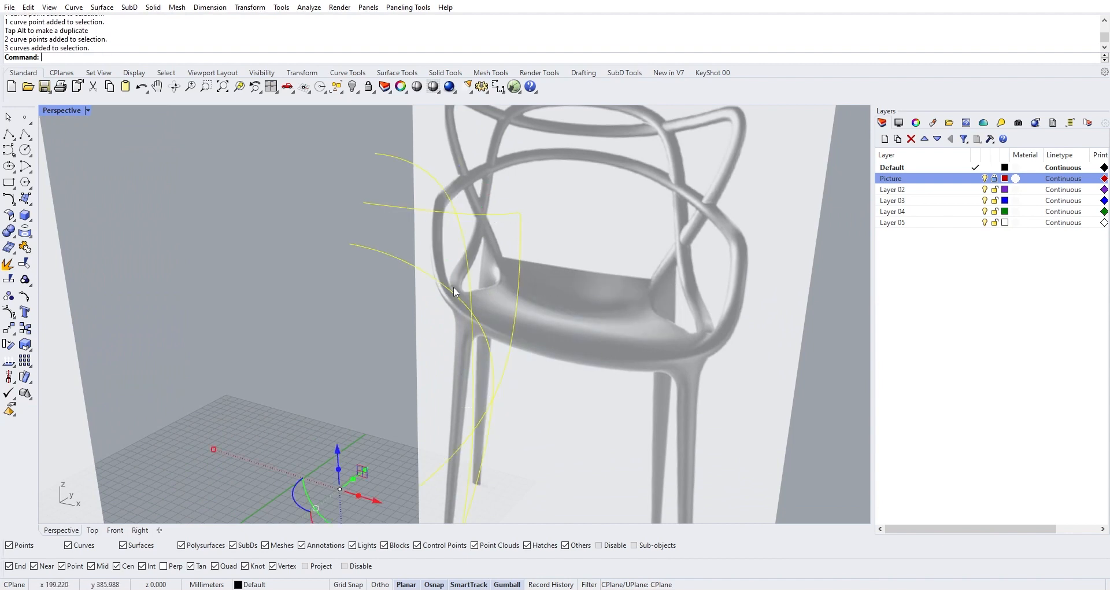
pyautogui.write('pipe')
pyautogui.press('Return')
pyautogui.press('Return')
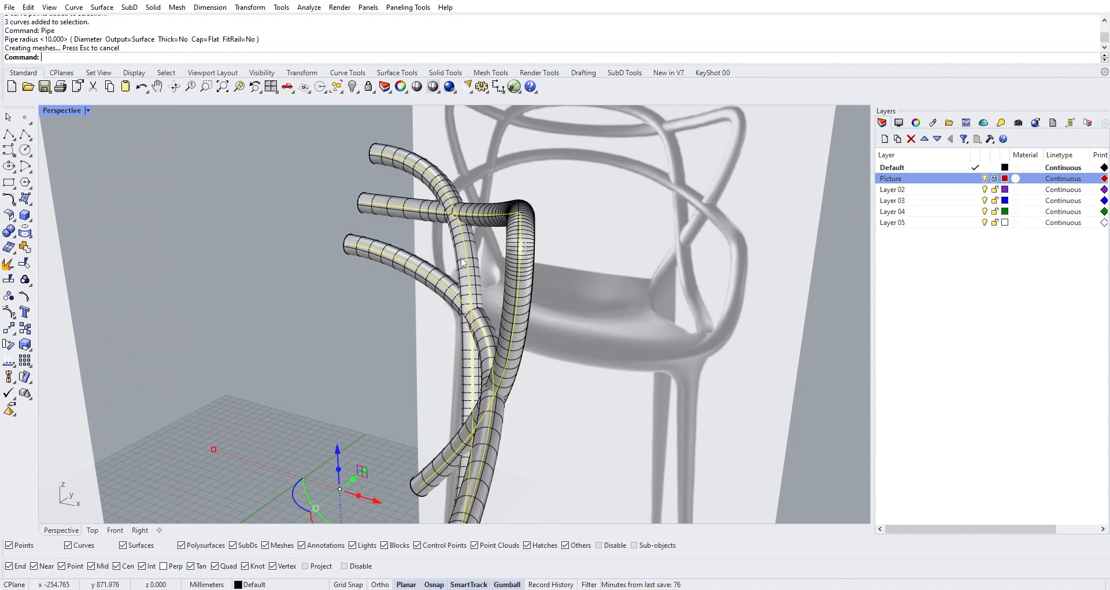
pyautogui.moveTo(454, 289); pyautogui.dragTo(445, 292, button='right')
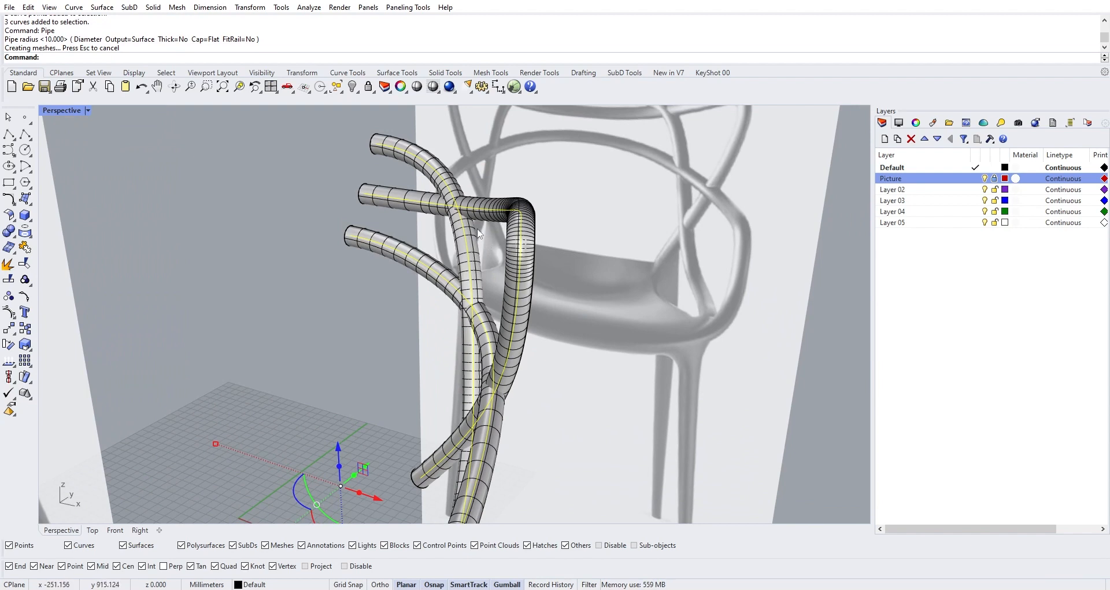
pyautogui.press('Escape')
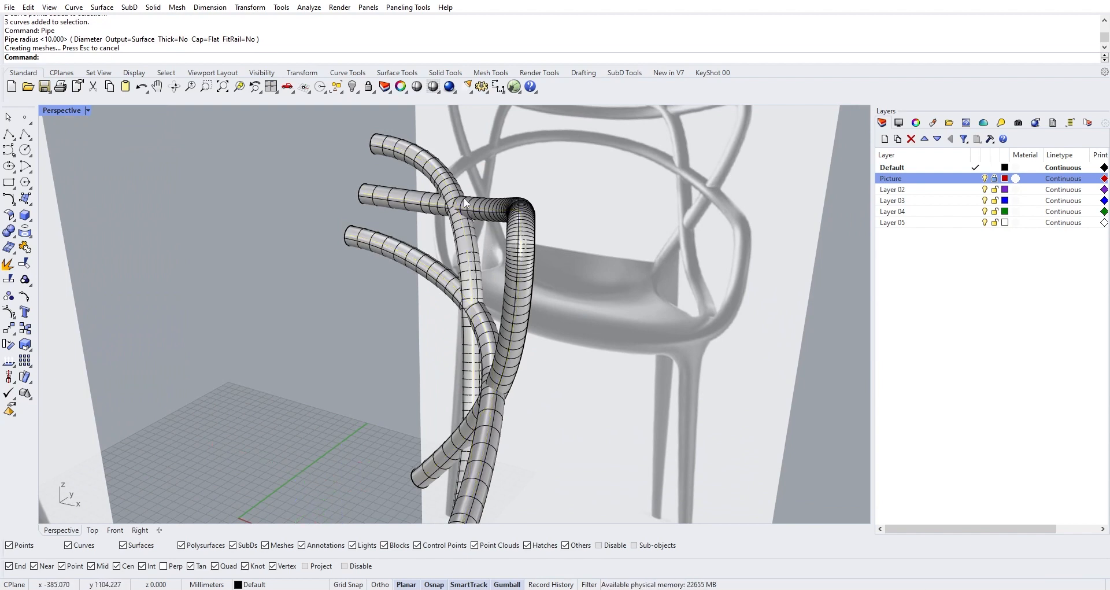
pyautogui.moveTo(502, 233); pyautogui.dragTo(524, 243, button='right')
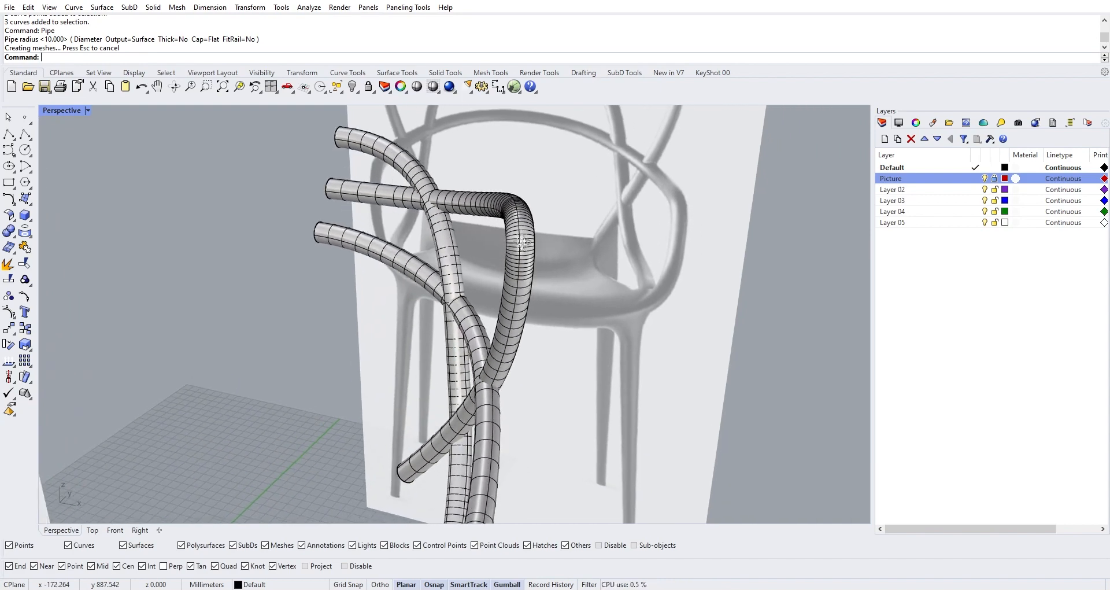
pyautogui.hotkey('ctrl', 'z')
# Try to nudge the control point above the crossing backrest curve's lower end outward along X, and undo the move
pyautogui.click(441, 442)
pyautogui.click(484, 415)
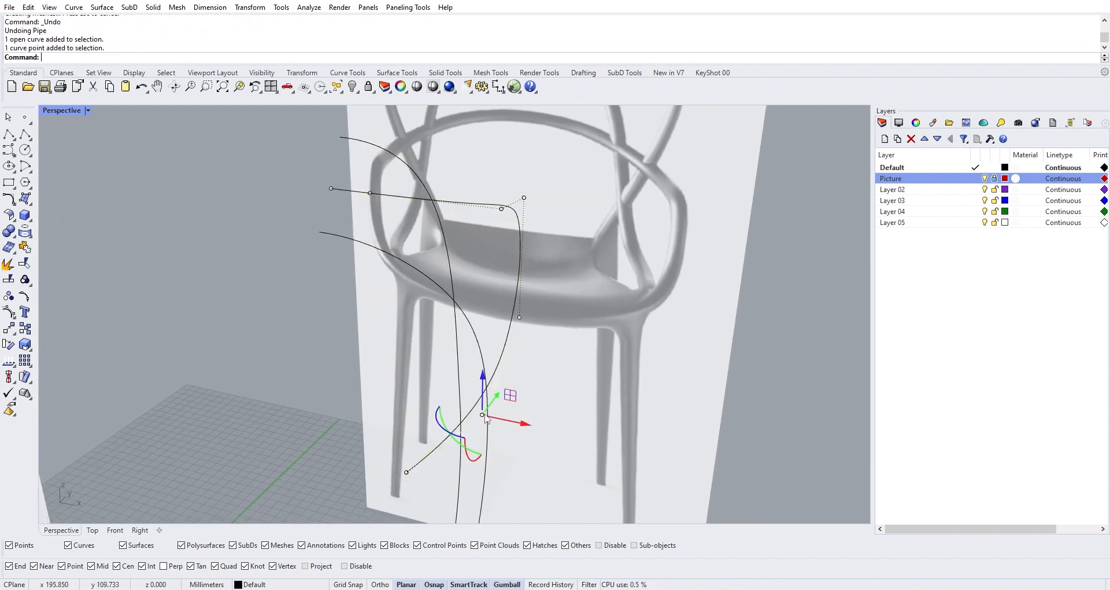
pyautogui.moveTo(505, 420); pyautogui.dragTo(513, 425)
pyautogui.moveTo(515, 429)
pyautogui.mouseDown(button='right')
pyautogui.moveTo(507, 373)
pyautogui.moveTo(522, 349)
pyautogui.moveTo(520, 457)
pyautogui.moveTo(515, 429)
pyautogui.mouseUp(button='right')
pyautogui.hotkey('ctrl', 'z')
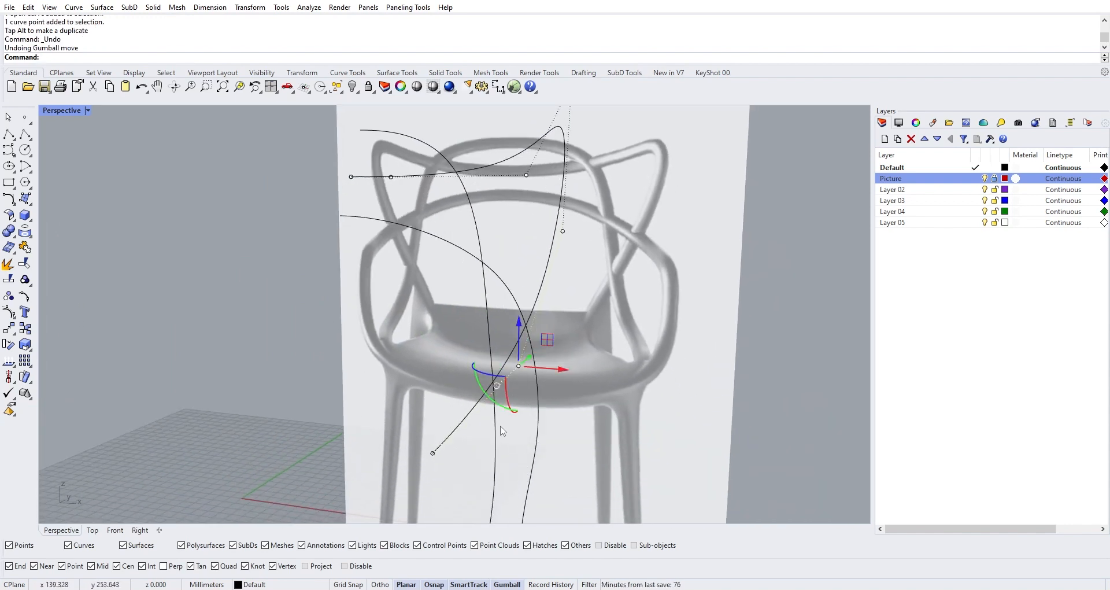
# Move the upright curve's two middle control points and the next one below them slightly inward along X
pyautogui.click(496, 428)
pyautogui.click(488, 343)
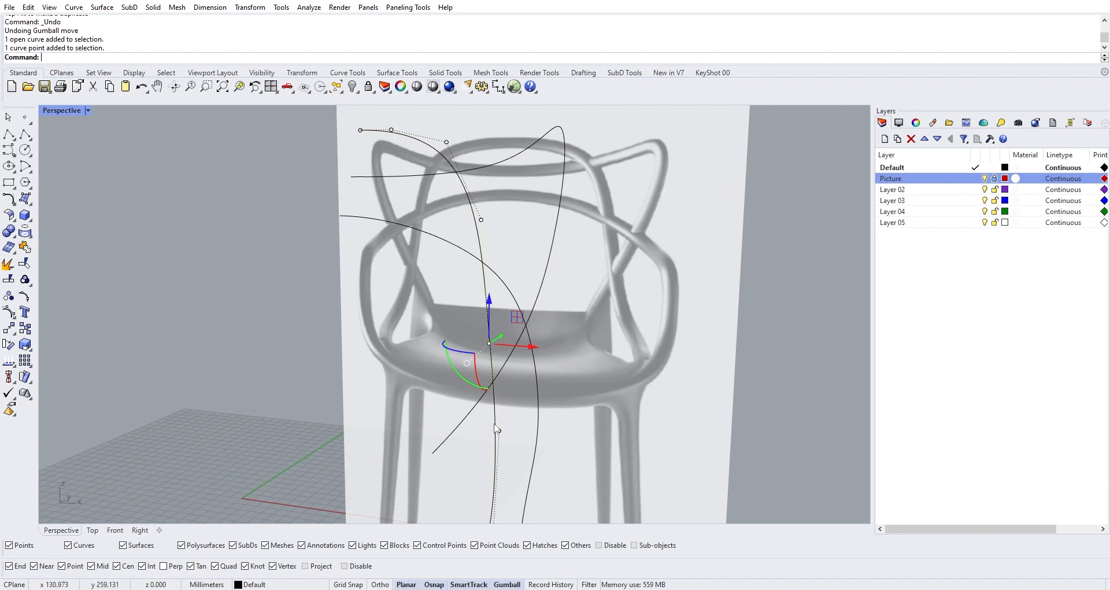
pyautogui.click(495, 428)
pyautogui.click(569, 464)
pyautogui.scroll(-4, 515, 382)
pyautogui.moveTo(514, 312); pyautogui.dragTo(502, 371, button='right')
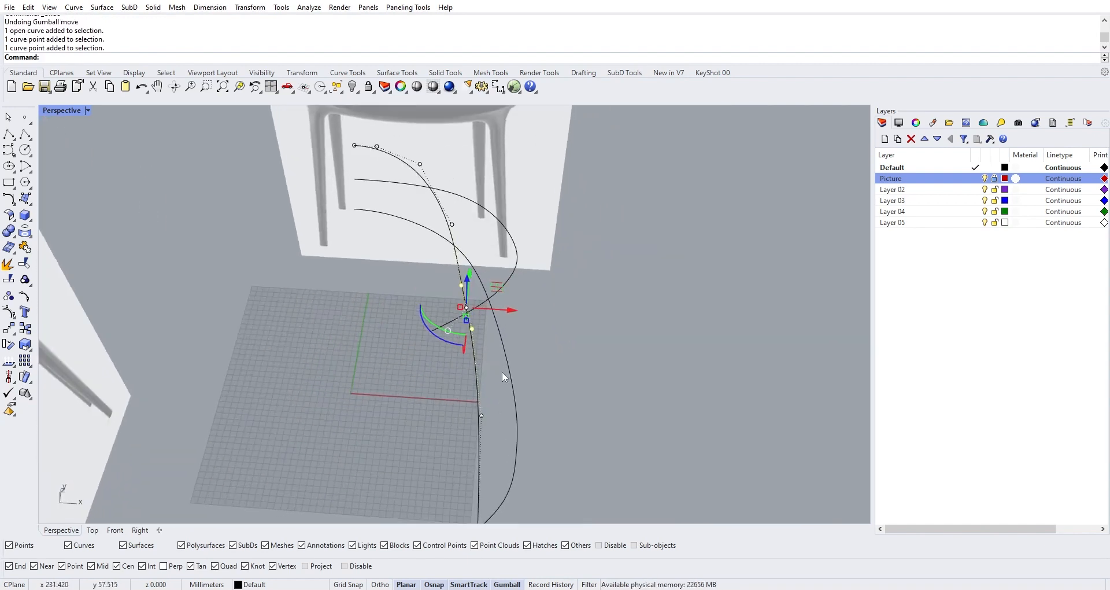
pyautogui.scroll(4, 501, 368)
pyautogui.moveTo(496, 285); pyautogui.dragTo(493, 285)
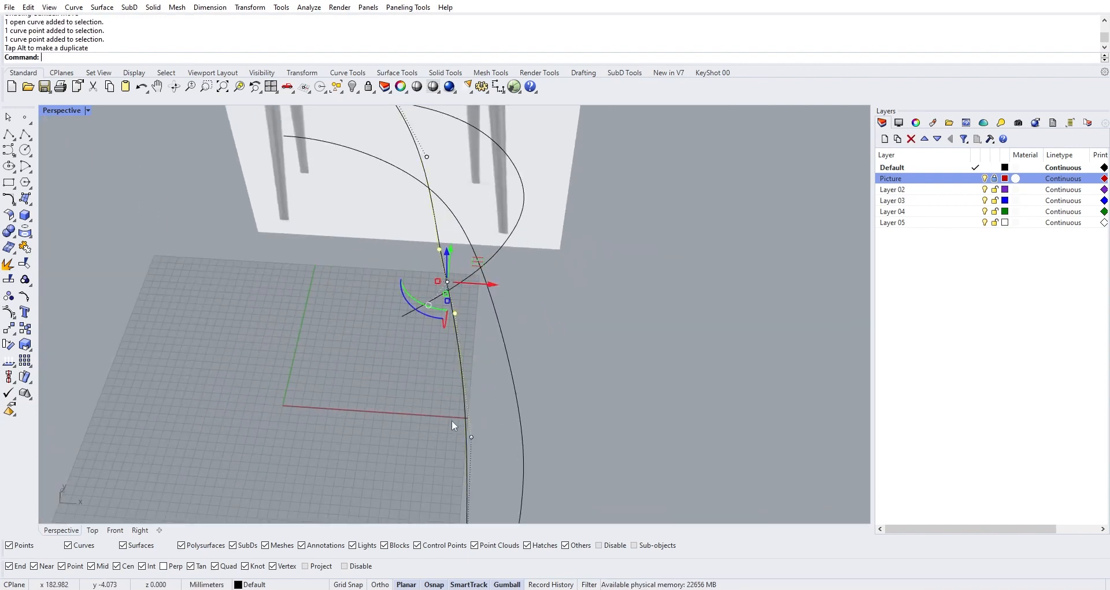
pyautogui.click(471, 437)
pyautogui.moveTo(496, 437); pyautogui.dragTo(491, 436)
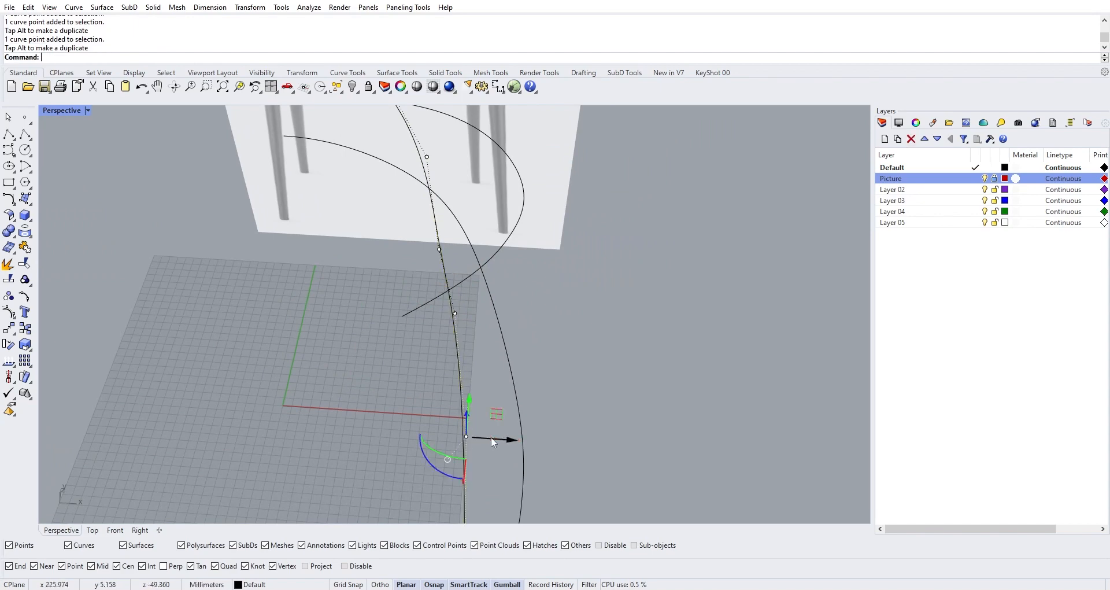
pyautogui.moveTo(490, 436); pyautogui.dragTo(498, 312, button='right')
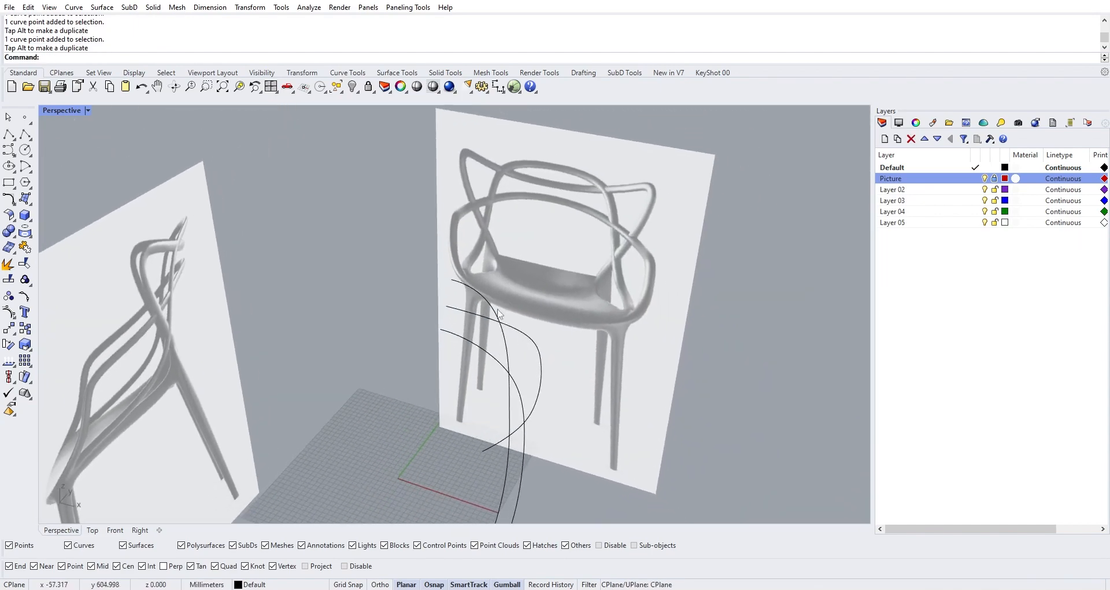
# Pipe the three adjusted curves with a 10 mm radius to inspect how they cross, and undo the pipes
pyautogui.moveTo(589, 421); pyautogui.dragTo(430, 330)
pyautogui.write('Pipe')
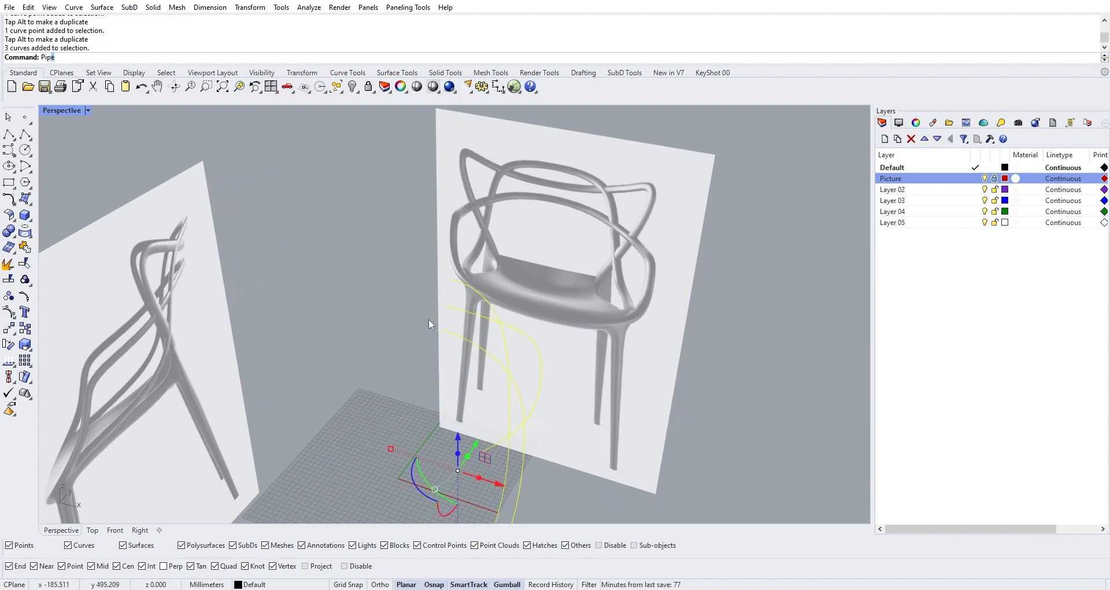
pyautogui.press('Return')
pyautogui.press('Return')
pyautogui.moveTo(427, 317); pyautogui.dragTo(500, 315, button='right')
pyautogui.scroll(3, 502, 324)
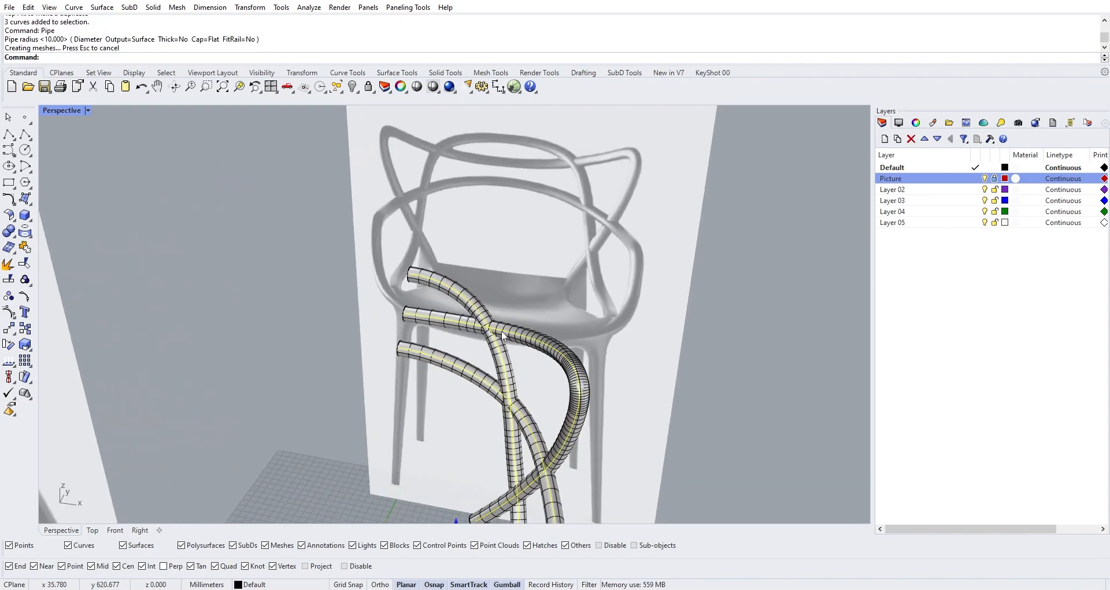
pyautogui.scroll(2, 527, 372)
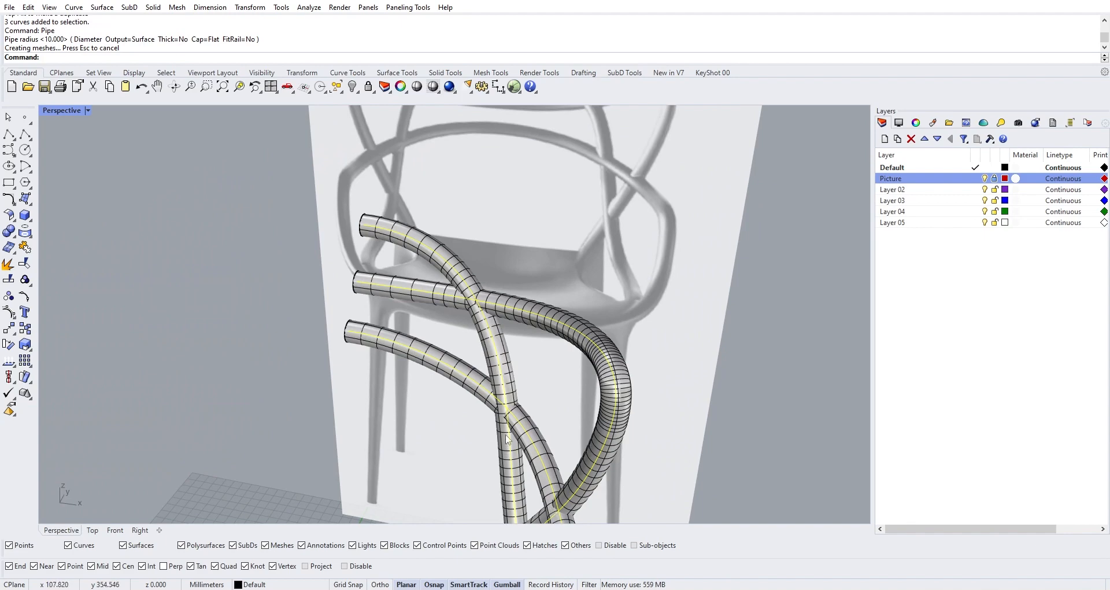
pyautogui.scroll(-3, 500, 429)
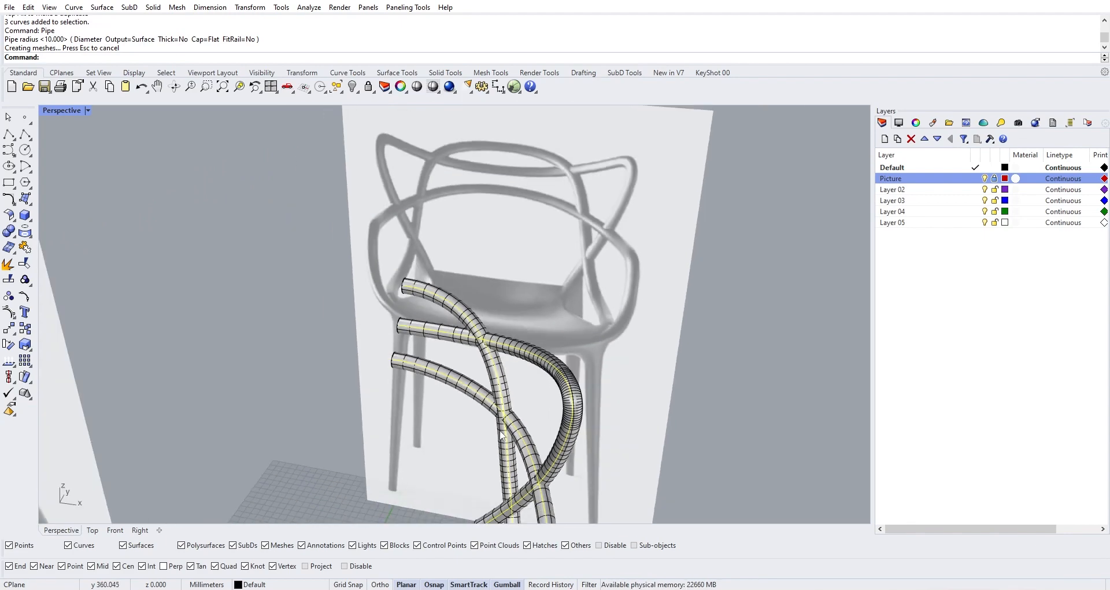
pyautogui.keyDown('shift'); pyautogui.moveTo(501, 433); pyautogui.dragTo(503, 317, button='right'); pyautogui.keyUp('shift')
pyautogui.hotkey('ctrl', 'z')
# Move the armrest curve's first three control points forward along Y, fine-tune them slightly back in the four-view layout, and end the point editing
pyautogui.click(488, 337)
pyautogui.scroll(4, 487, 334)
pyautogui.click(539, 325)
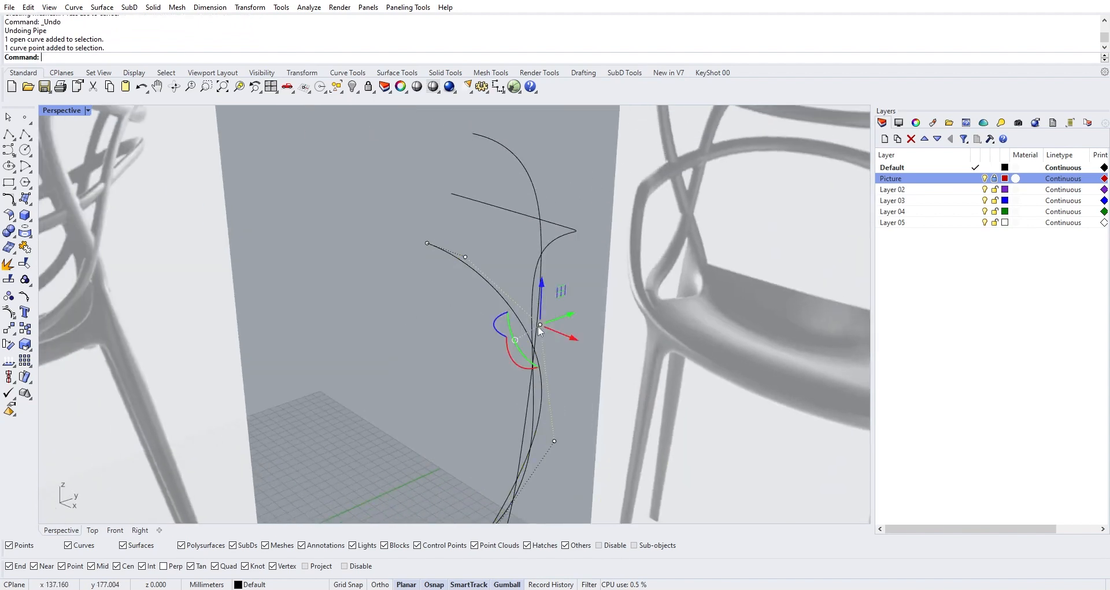
pyautogui.keyDown('shift'); pyautogui.click(466, 257); pyautogui.keyUp('shift')
pyautogui.keyDown('shift'); pyautogui.click(428, 244); pyautogui.keyUp('shift')
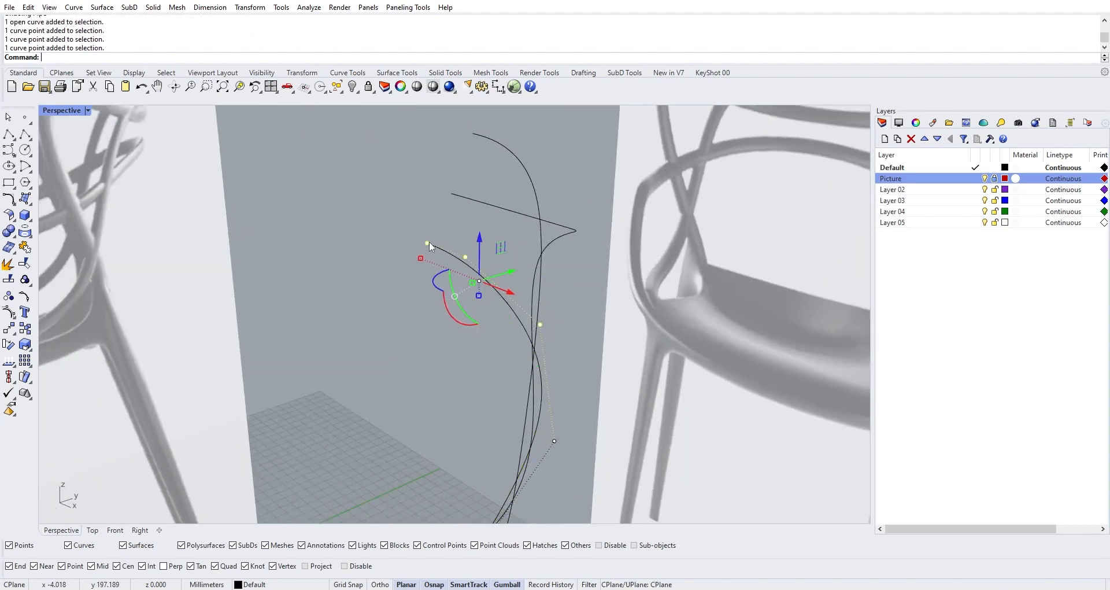
pyautogui.doubleClick(63, 110)
pyautogui.moveTo(223, 132); pyautogui.dragTo(224, 141)
pyautogui.moveTo(466, 216); pyautogui.dragTo(587, 233, button='right')
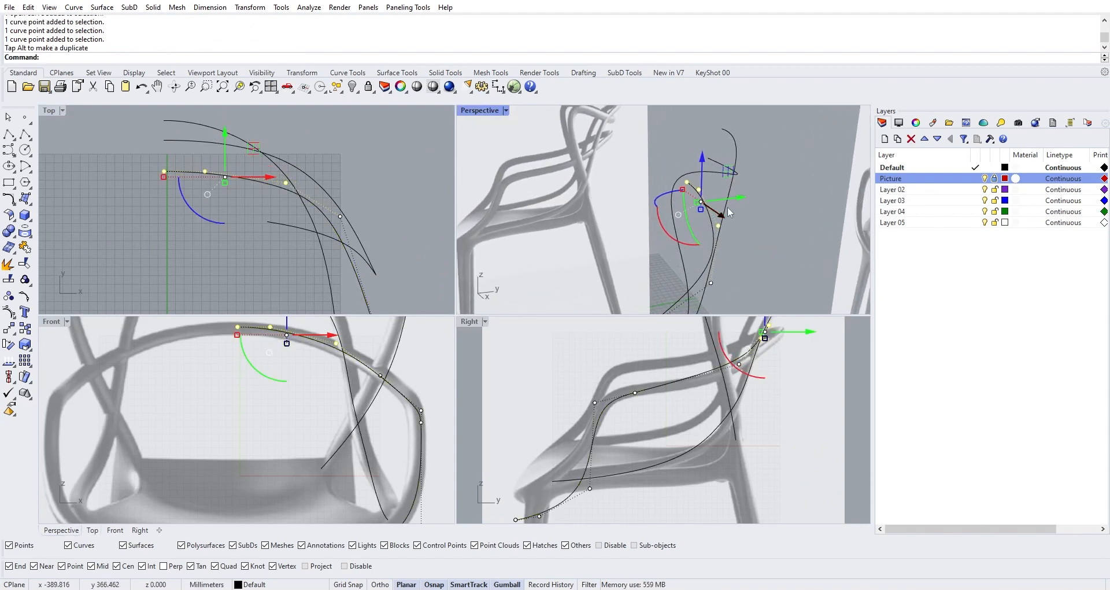
pyautogui.moveTo(730, 204); pyautogui.dragTo(736, 203)
pyautogui.moveTo(590, 236); pyautogui.dragTo(720, 252, button='right')
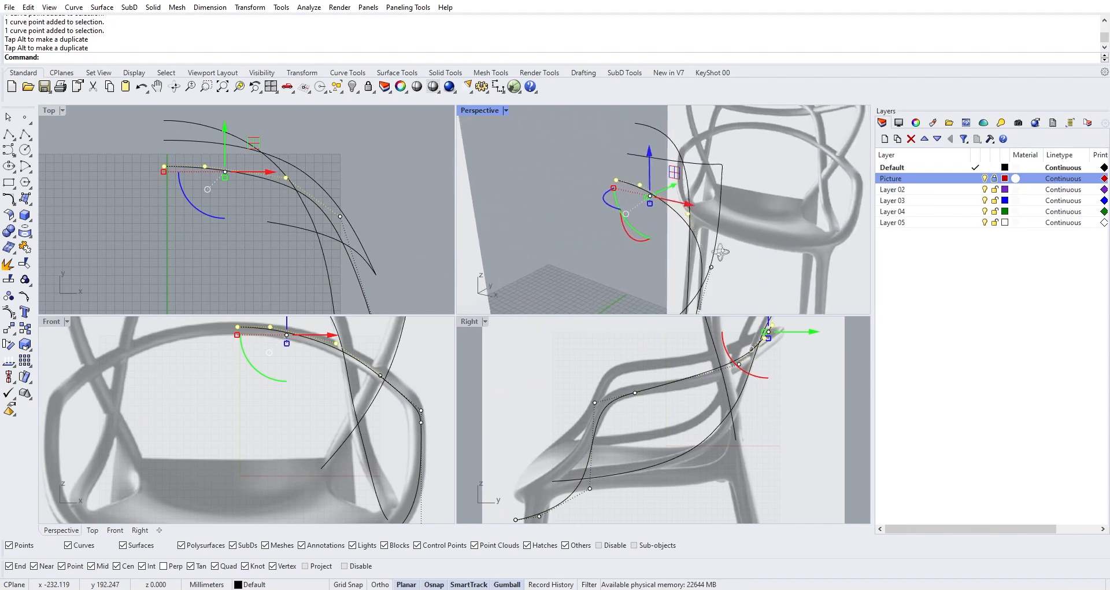
pyautogui.press('Escape')
pyautogui.press('Escape')
# Examine the three curves and their control points one by one in the top and perspective views against the reference pictures
pyautogui.moveTo(573, 203); pyautogui.dragTo(675, 310, button='right')
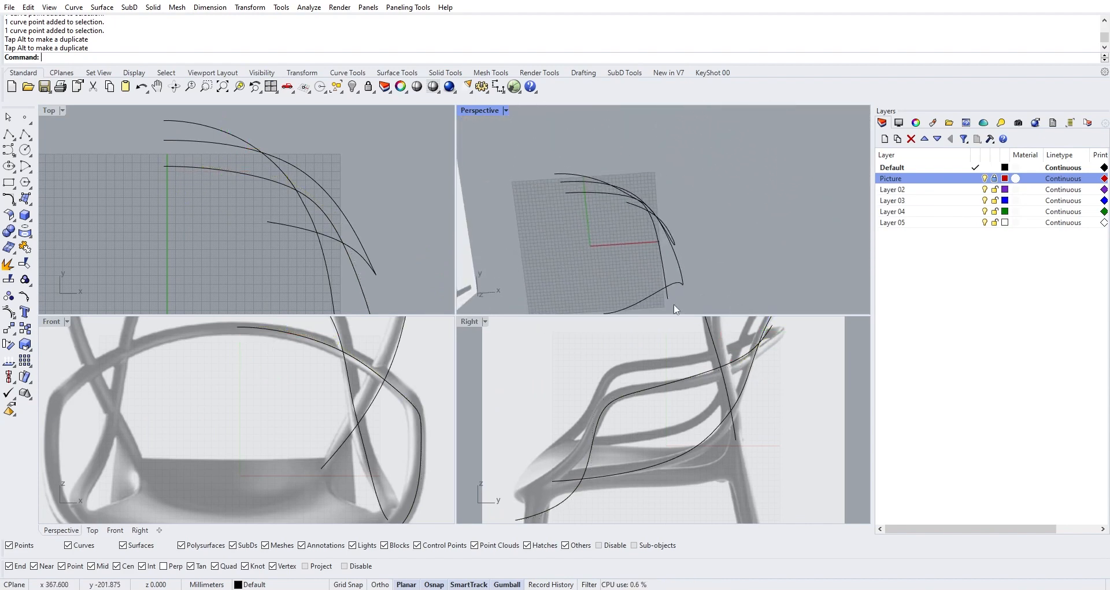
pyautogui.scroll(-3, 341, 205)
pyautogui.scroll(4, 340, 204)
pyautogui.click(323, 156)
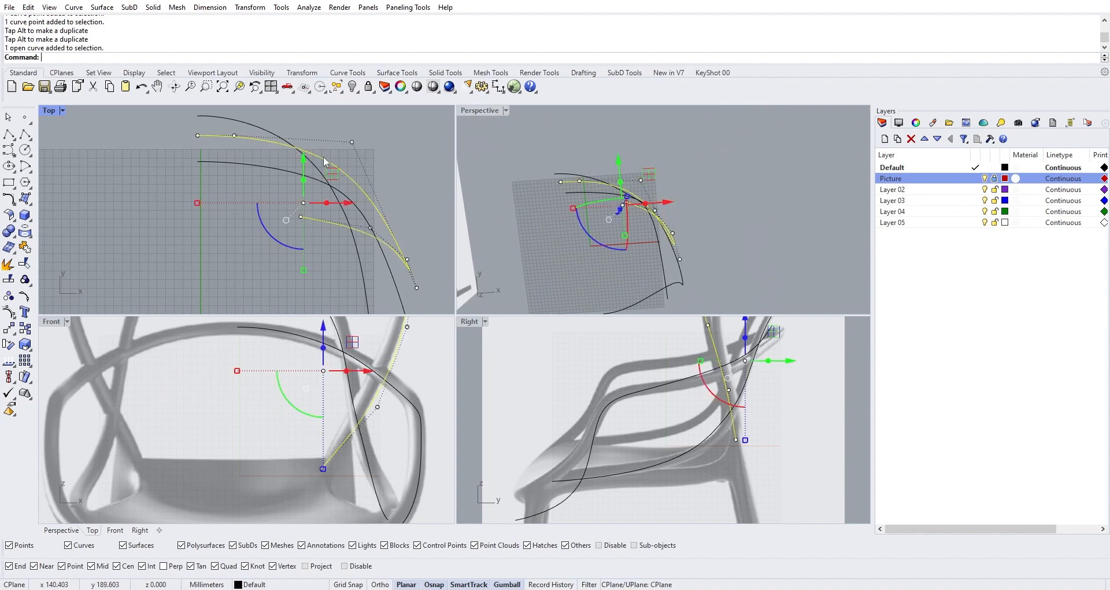
pyautogui.click(255, 119)
pyautogui.moveTo(364, 306); pyautogui.dragTo(354, 186, button='right')
pyautogui.scroll(-10, 353, 215)
pyautogui.click(420, 224)
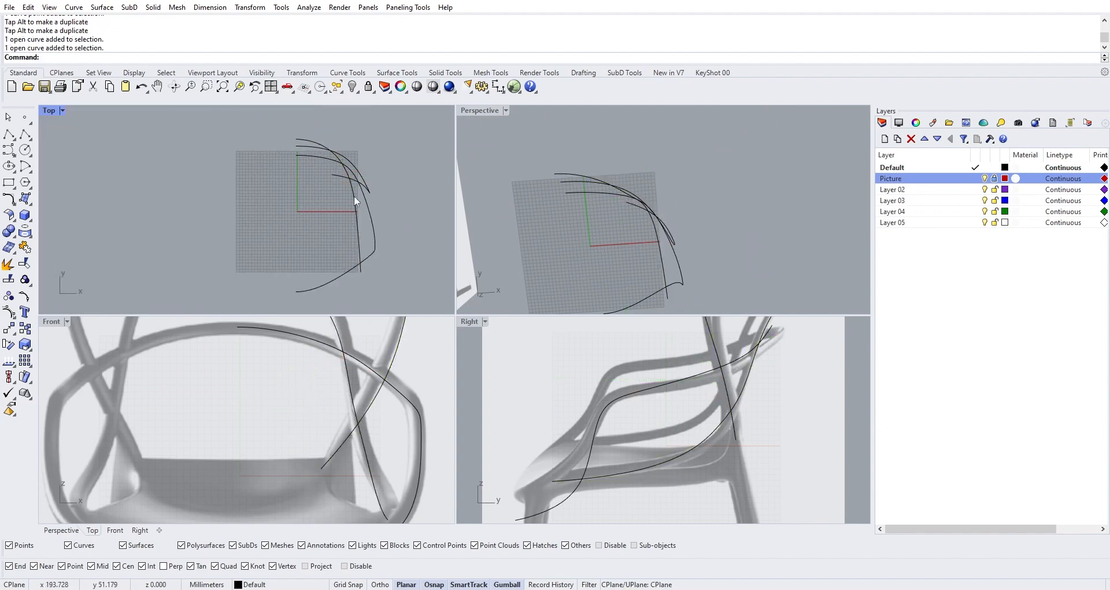
pyautogui.click(355, 200)
pyautogui.click(422, 234)
pyautogui.click(376, 248)
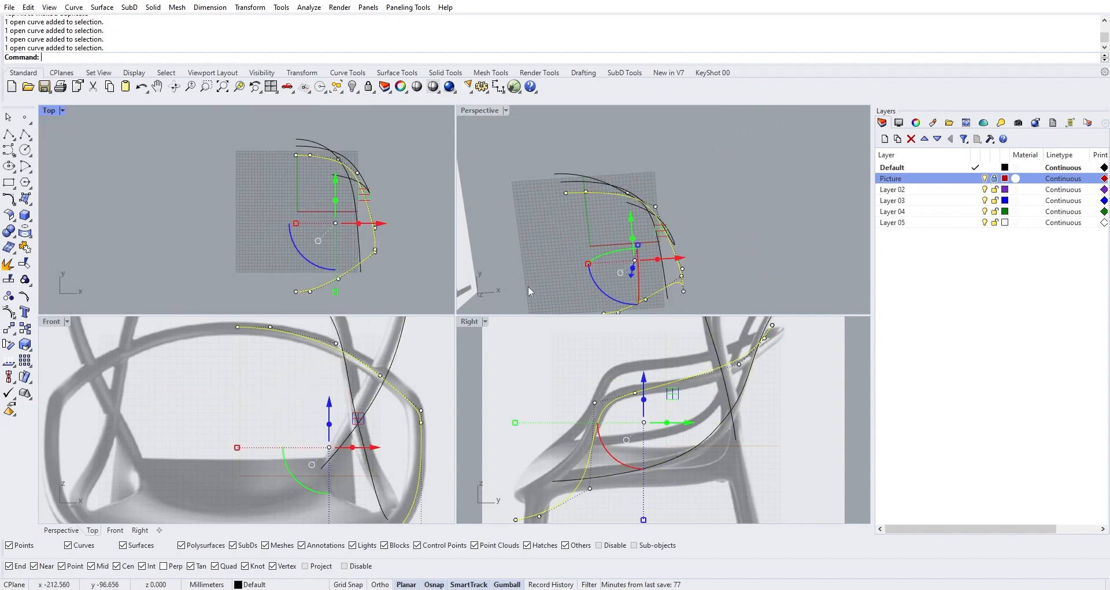
pyautogui.moveTo(531, 291); pyautogui.dragTo(648, 173, button='right')
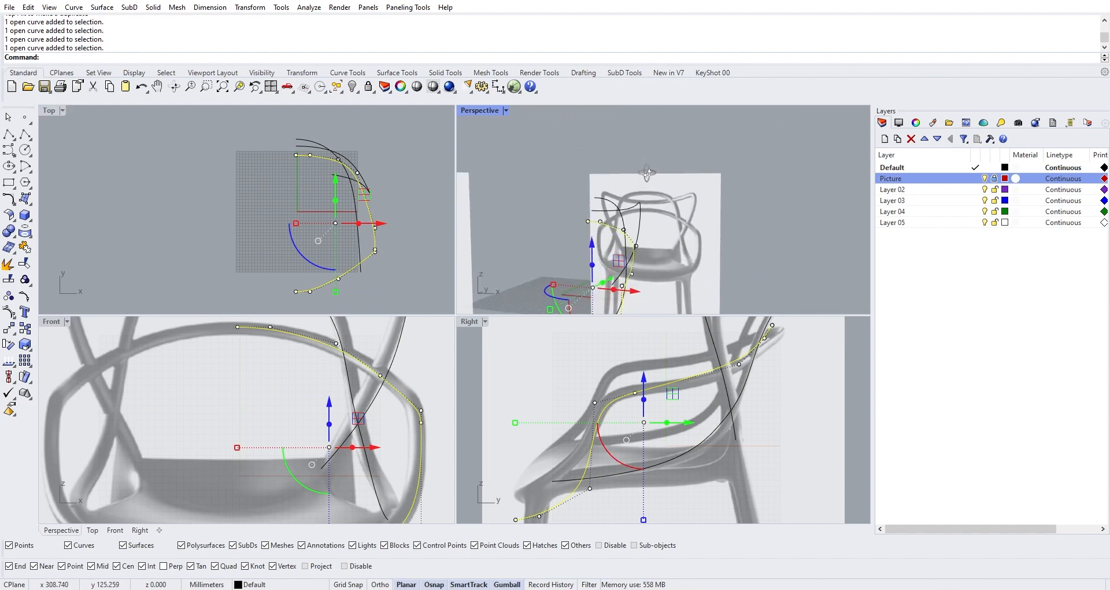
pyautogui.click(687, 274)
pyautogui.moveTo(687, 275); pyautogui.dragTo(557, 250, button='right')
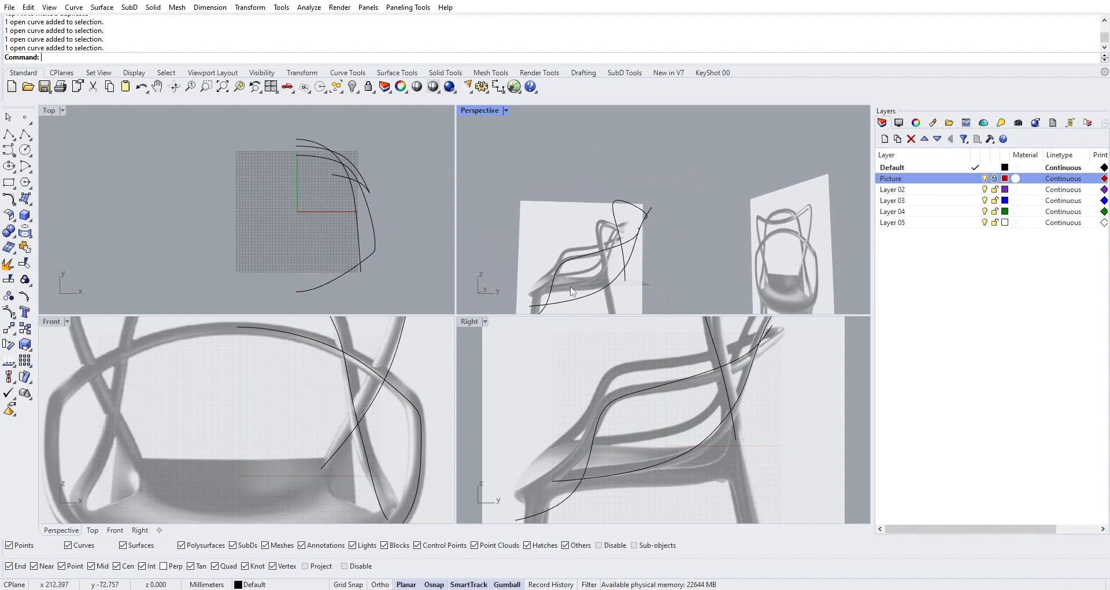
pyautogui.moveTo(573, 291); pyautogui.dragTo(546, 263, button='right')
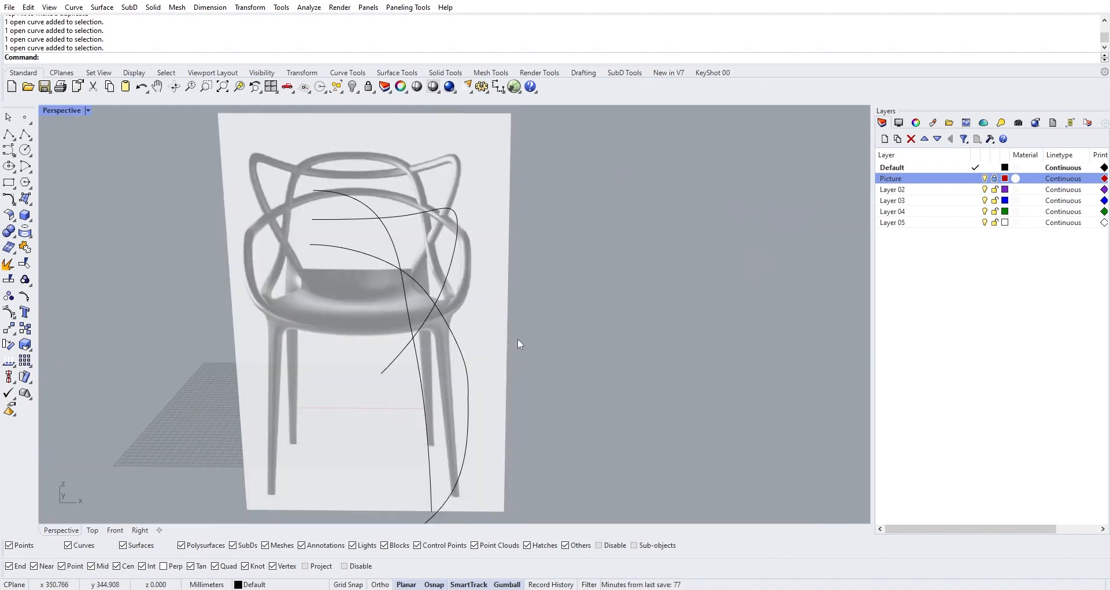
# Mirror the three frame curves across the chair's centre plane, keeping the originals
pyautogui.scroll(-3, 518, 338)
pyautogui.moveTo(518, 339); pyautogui.dragTo(579, 407, button='right')
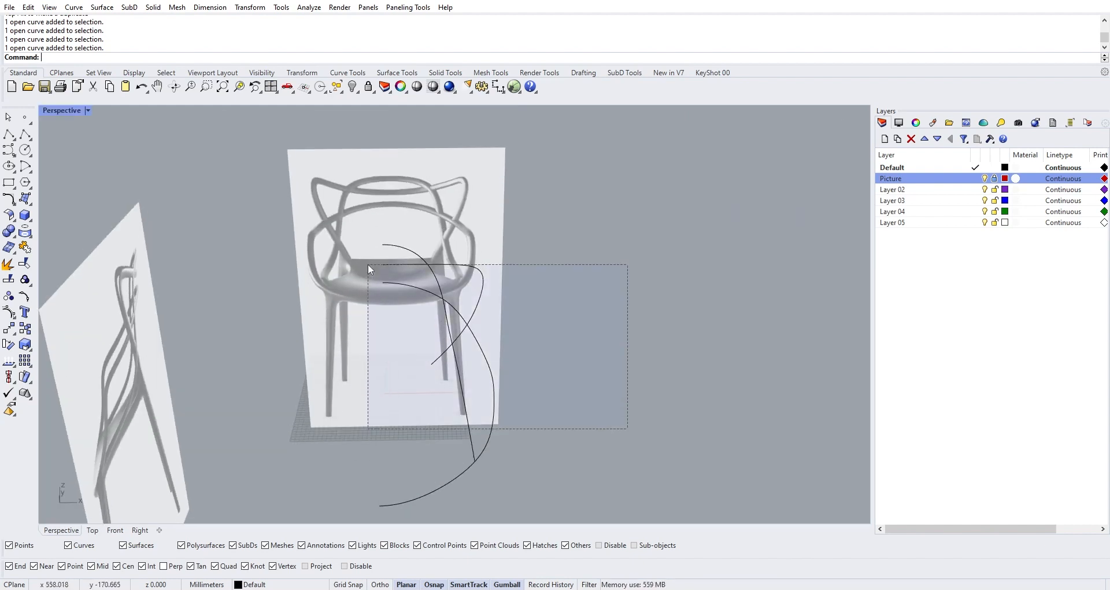
pyautogui.moveTo(368, 263); pyautogui.dragTo(368, 265)
pyautogui.moveTo(493, 272); pyautogui.dragTo(452, 266, button='right')
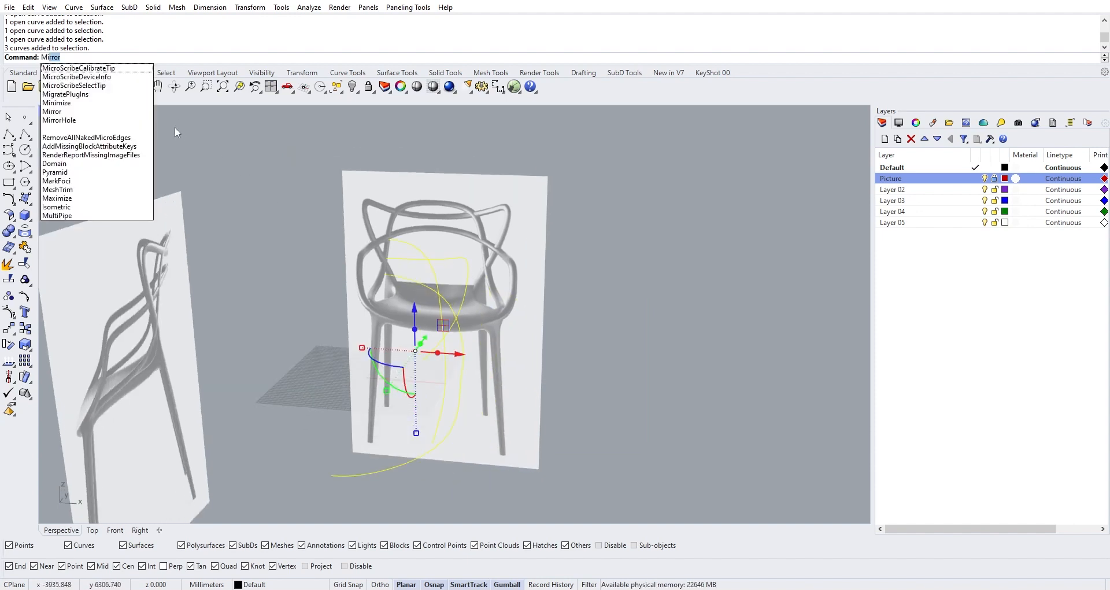
pyautogui.press('Return')
pyautogui.click(389, 239)
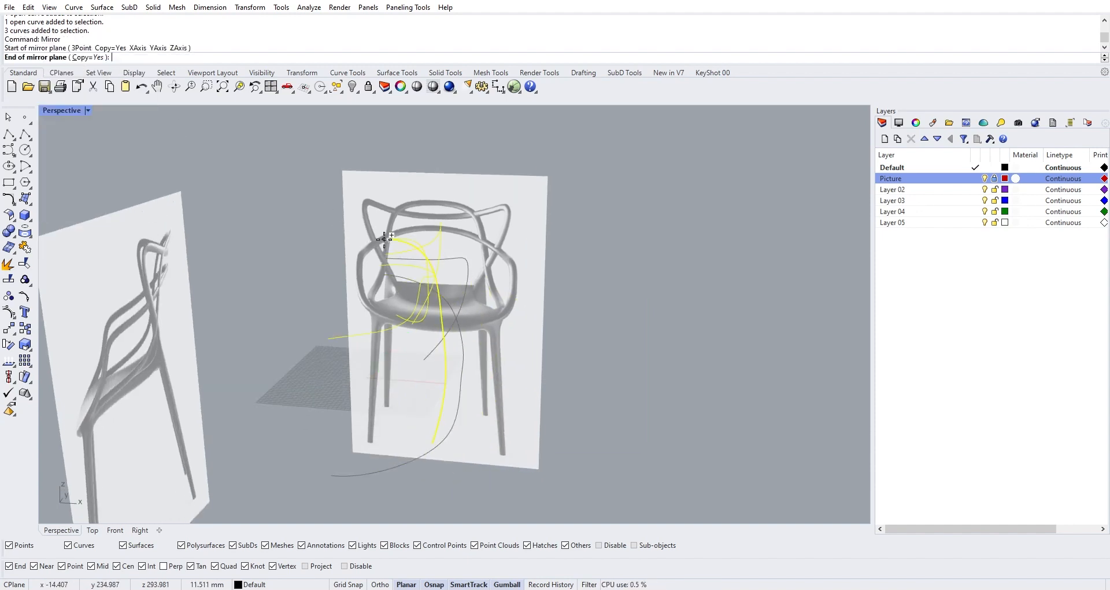
pyautogui.click(383, 271)
pyautogui.press('Escape')
pyautogui.moveTo(543, 333); pyautogui.dragTo(440, 336, button='right')
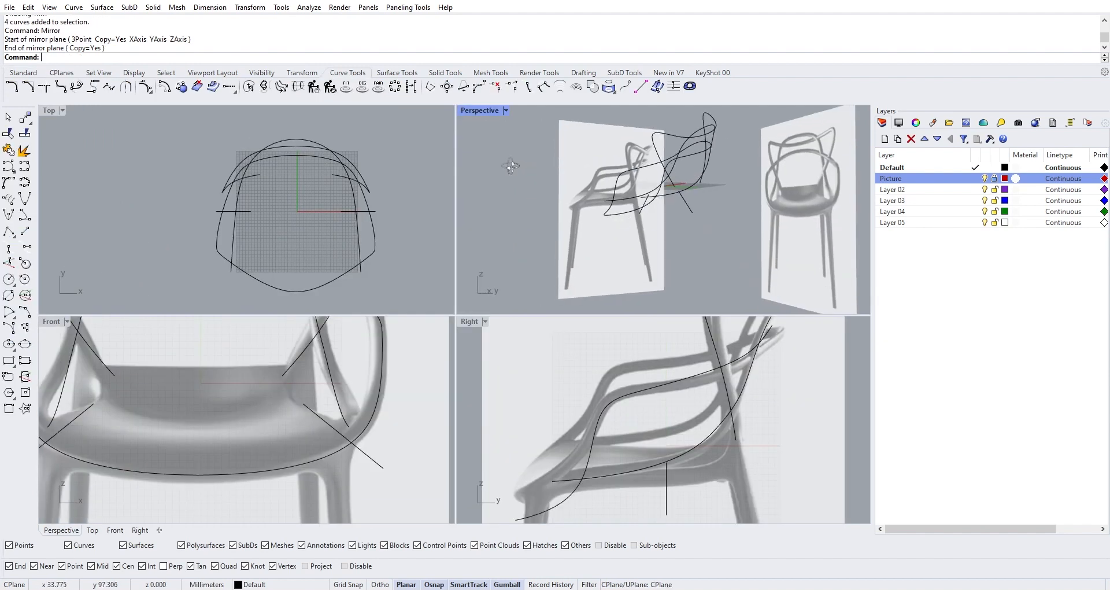
# Delete the two short straight lines crossing the armrest curves near the front legs
pyautogui.moveTo(511, 166); pyautogui.dragTo(699, 217, button='right')
pyautogui.click(699, 216)
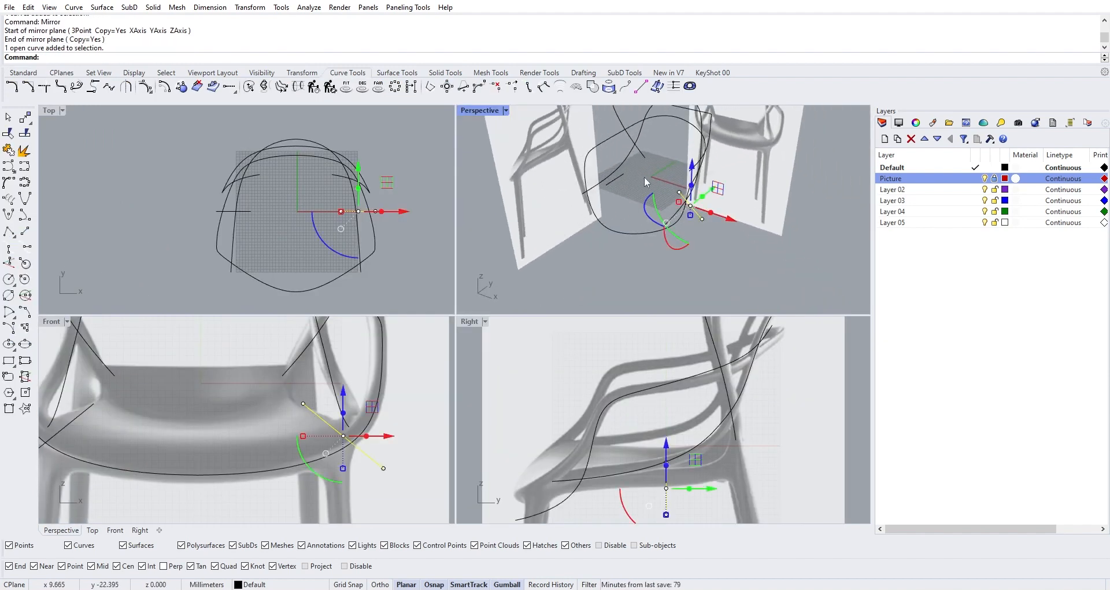
pyautogui.press('Delete')
pyautogui.click(624, 175)
pyautogui.press('Delete')
# Move the front control points of both armrest curve halves backward along Y to flatten the seat's front arc
pyautogui.moveTo(626, 177); pyautogui.dragTo(670, 243, button='right')
pyautogui.click(636, 227)
pyautogui.click(608, 222)
pyautogui.keyDown('shift'); pyautogui.click(661, 229); pyautogui.keyUp('shift')
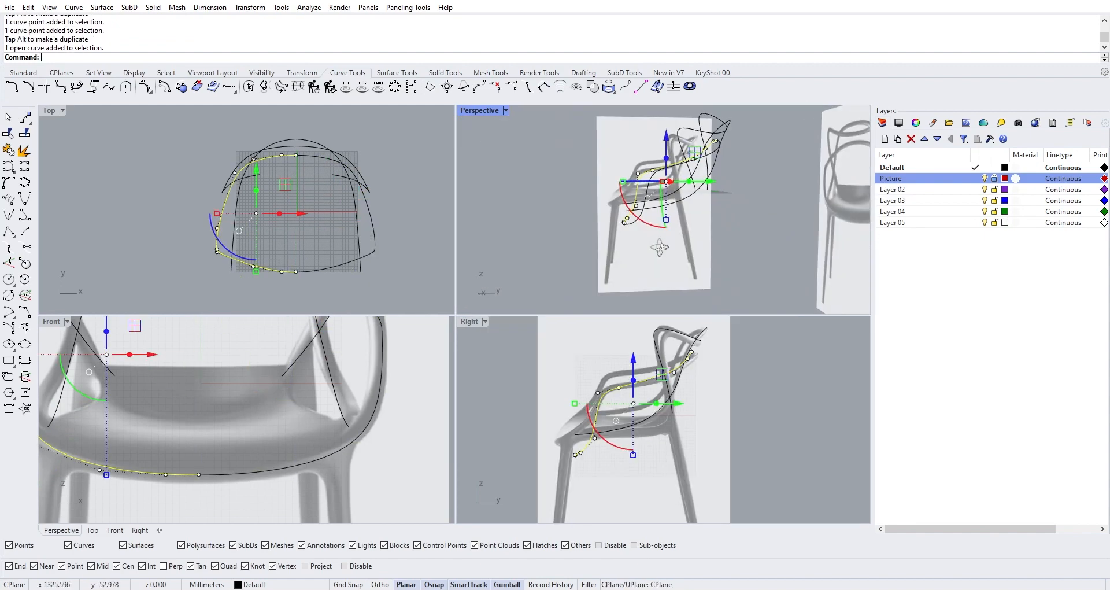
pyautogui.moveTo(659, 248); pyautogui.dragTo(627, 209, button='right')
# Select both armrest halves, keep only their middle front control points selected, and move these slightly forward and up
pyautogui.keyDown('shift'); pyautogui.click(656, 237); pyautogui.keyUp('shift')
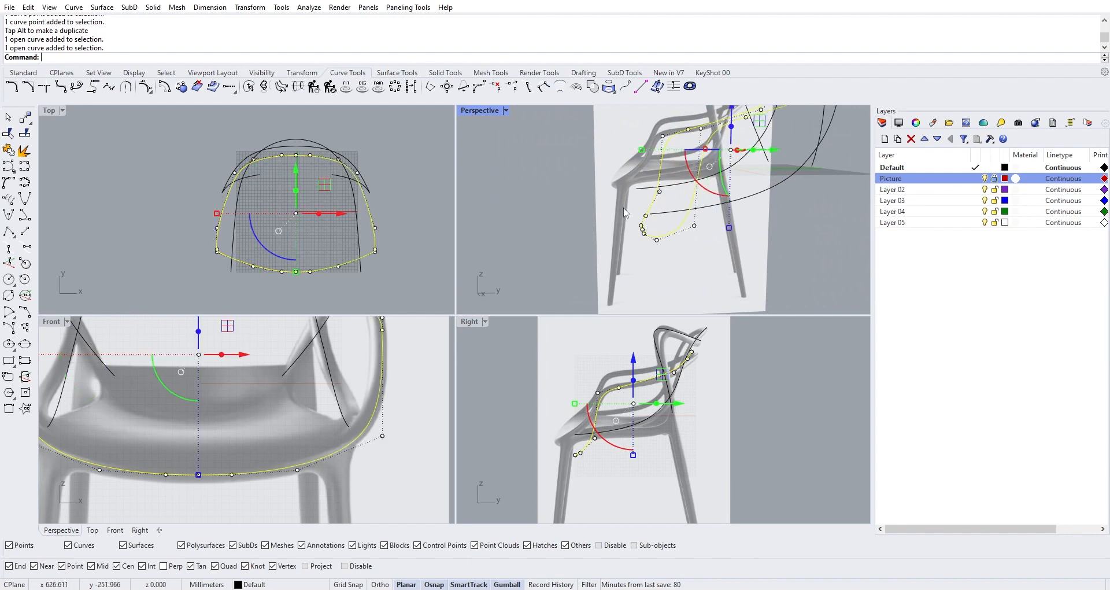
pyautogui.moveTo(655, 252); pyautogui.dragTo(676, 227)
pyautogui.keyDown('ctrl'); pyautogui.click(679, 227); pyautogui.keyUp('ctrl')
pyautogui.keyDown('ctrl'); pyautogui.click(660, 176); pyautogui.keyUp('ctrl')
pyautogui.moveTo(676, 230); pyautogui.dragTo(639, 215, button='right')
pyautogui.moveTo(632, 183); pyautogui.dragTo(631, 175)
pyautogui.press('Escape')
# Check the reshaped front of the armrest curves against the uprights in the perspective view
pyautogui.moveTo(636, 208); pyautogui.dragTo(654, 241, button='right')
pyautogui.click(693, 258)
pyautogui.click(654, 241)
pyautogui.click(709, 278)
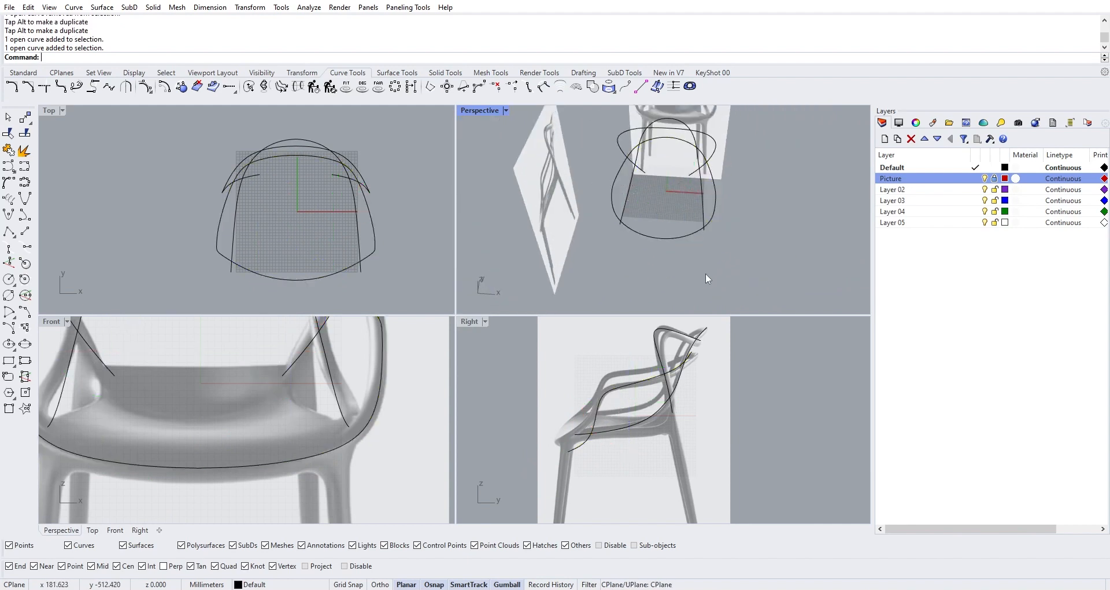
pyautogui.moveTo(602, 143); pyautogui.dragTo(592, 133)
pyautogui.scroll(5, 684, 244)
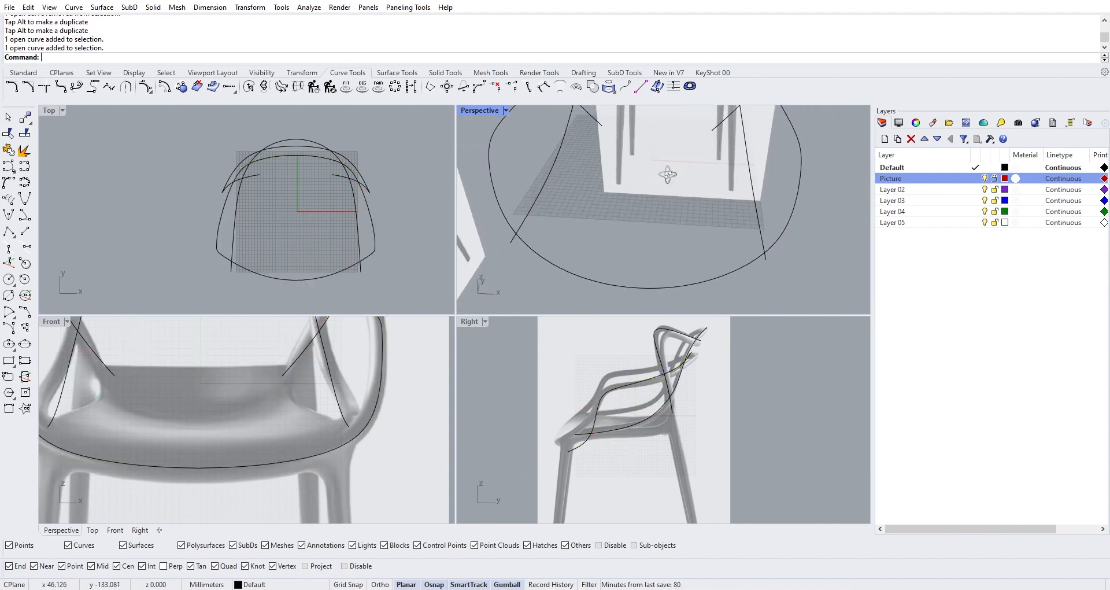
pyautogui.moveTo(678, 223)
pyautogui.mouseDown(button='right')
pyautogui.moveTo(689, 164)
pyautogui.moveTo(681, 204)
pyautogui.mouseUp(button='right')
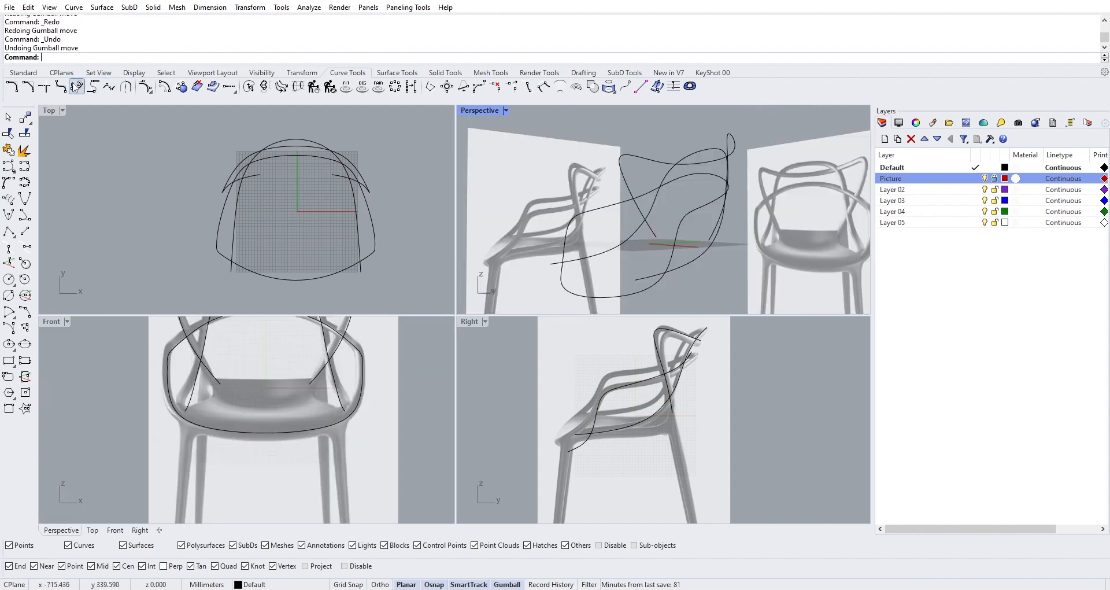
# Blend the open lower ends of the two backrest curves with tangency continuity at both ends, adjusting the handles symmetrically
pyautogui.click(76, 86)
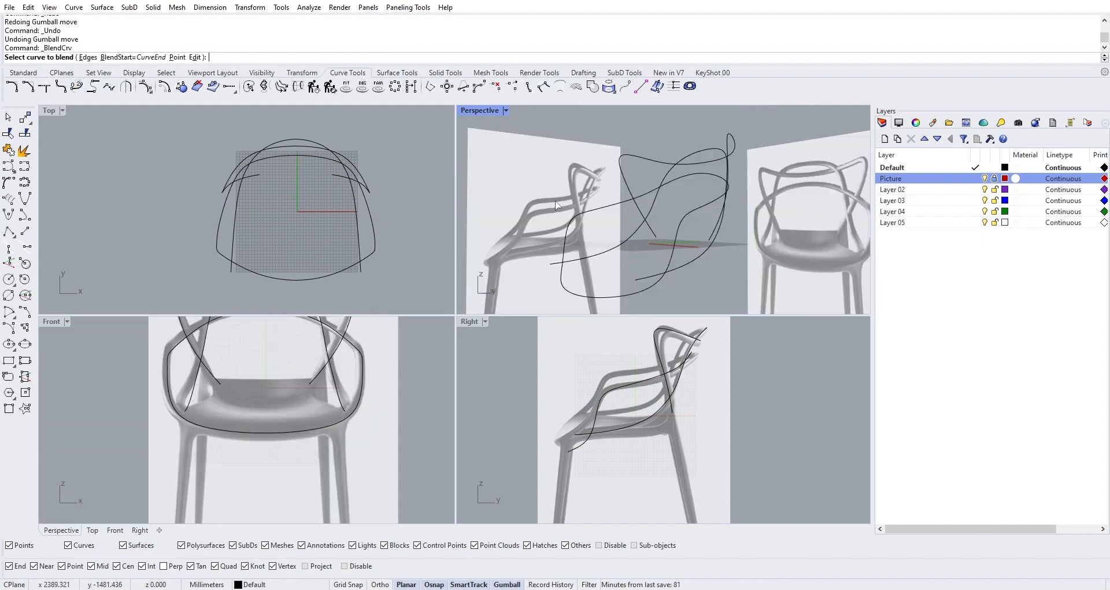
pyautogui.click(676, 245)
pyautogui.click(706, 238)
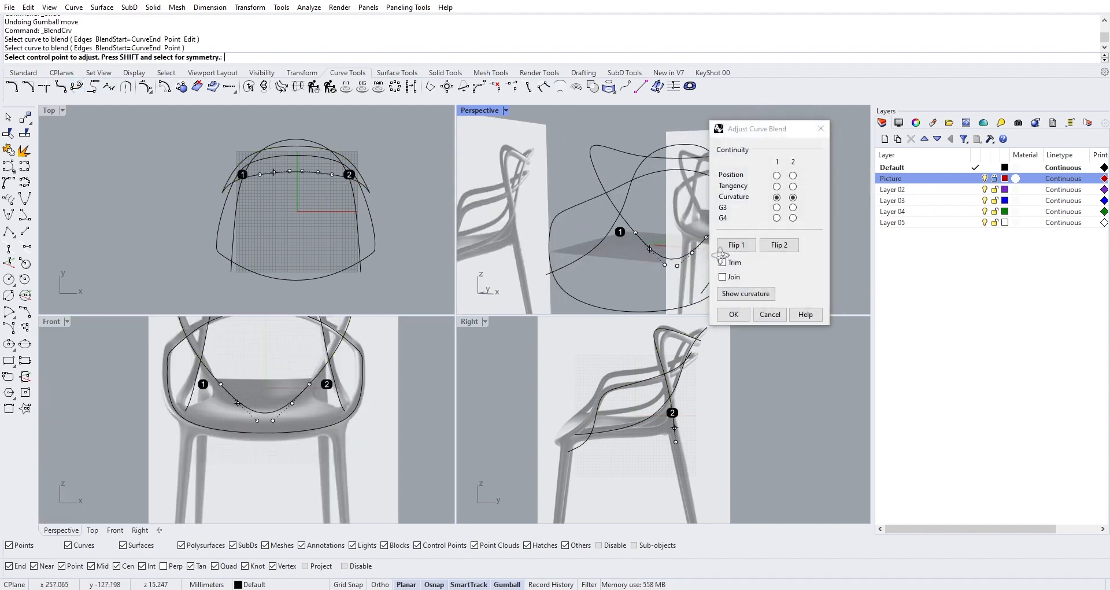
pyautogui.keyDown('shift'); pyautogui.click(777, 186); pyautogui.keyUp('shift')
pyautogui.moveTo(651, 264); pyautogui.dragTo(702, 255, button='right')
pyautogui.scroll(3, 677, 258)
pyautogui.click(733, 314)
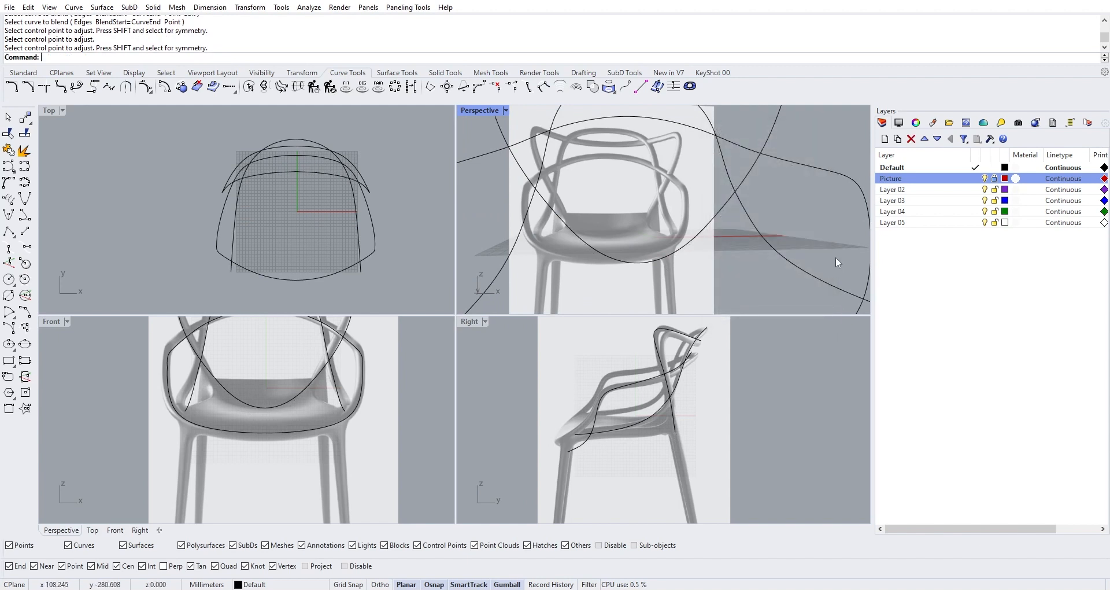
# Examine the new blend curve and the armrest half by selecting each in turn in the perspective view
pyautogui.scroll(-3, 775, 244)
pyautogui.moveTo(775, 245); pyautogui.dragTo(719, 262, button='right')
pyautogui.click(717, 253)
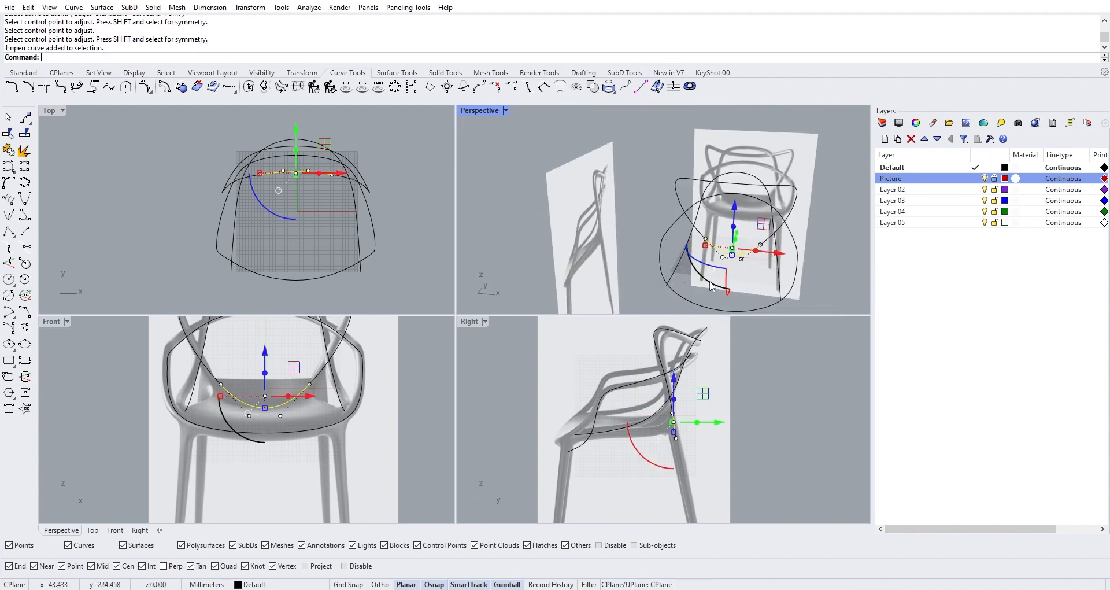
pyautogui.click(682, 303)
pyautogui.click(682, 298)
pyautogui.keyDown('shift'); pyautogui.moveTo(717, 304); pyautogui.dragTo(711, 201, button='right'); pyautogui.keyUp('shift')
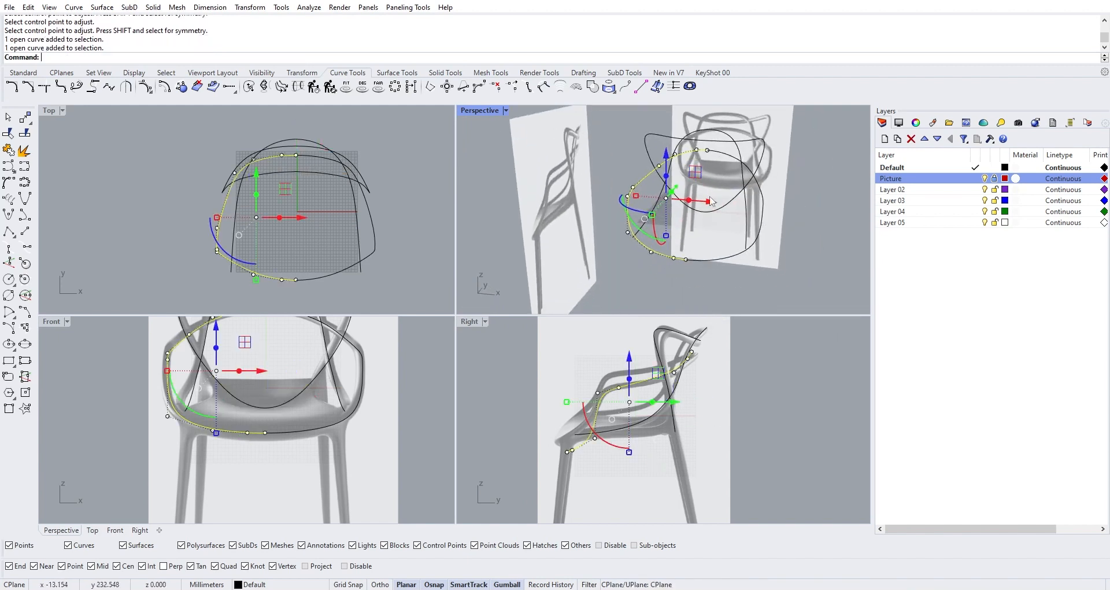
pyautogui.scroll(4, 725, 230)
pyautogui.click(705, 204)
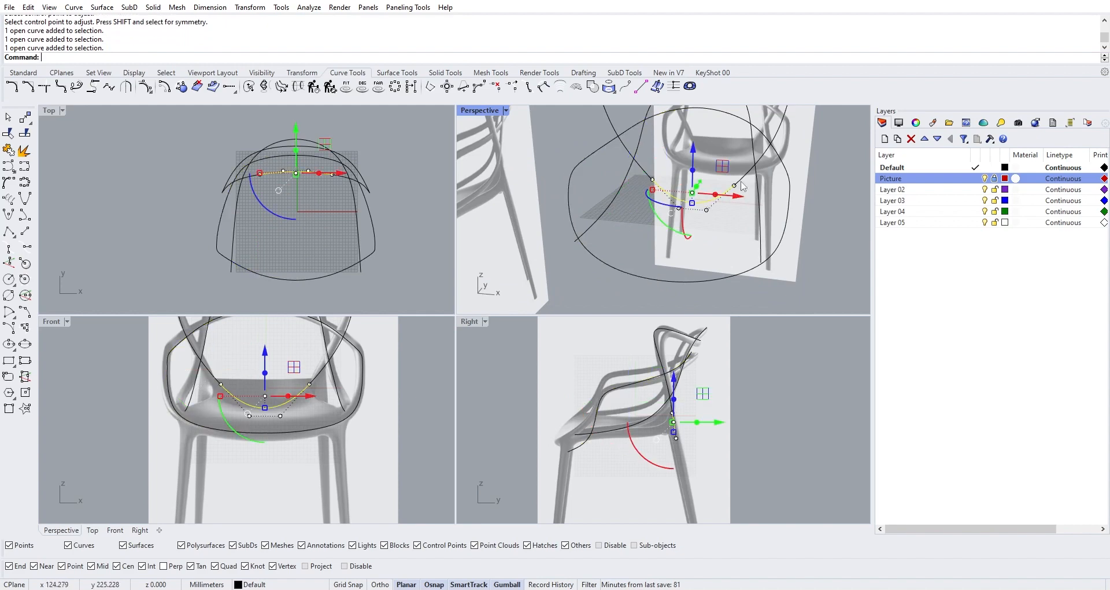
pyautogui.click(651, 271)
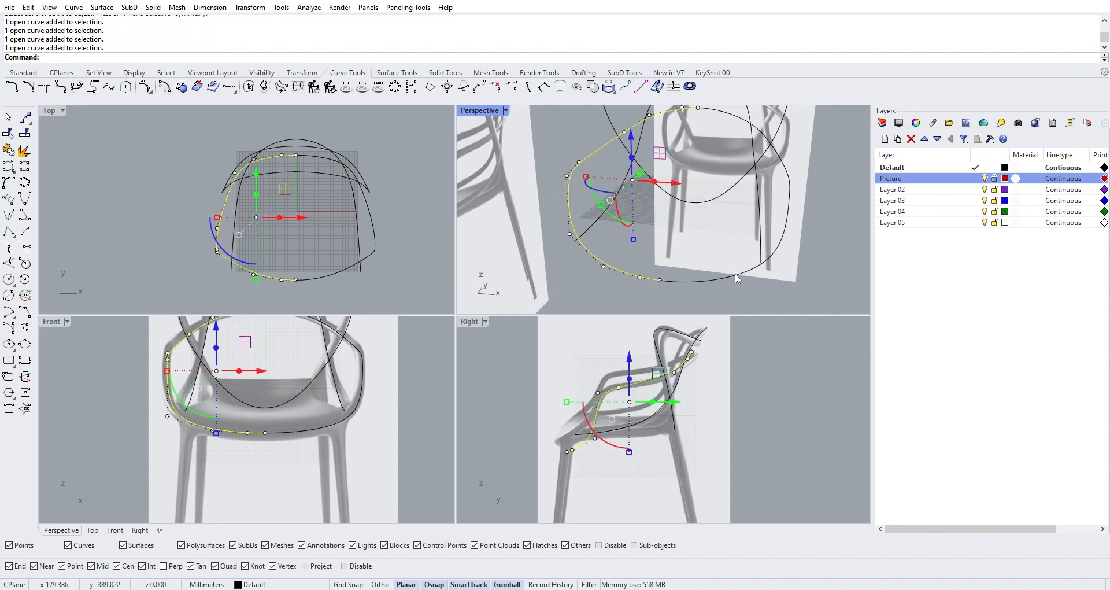
pyautogui.click(695, 202)
pyautogui.moveTo(629, 252); pyautogui.dragTo(629, 267, button='right')
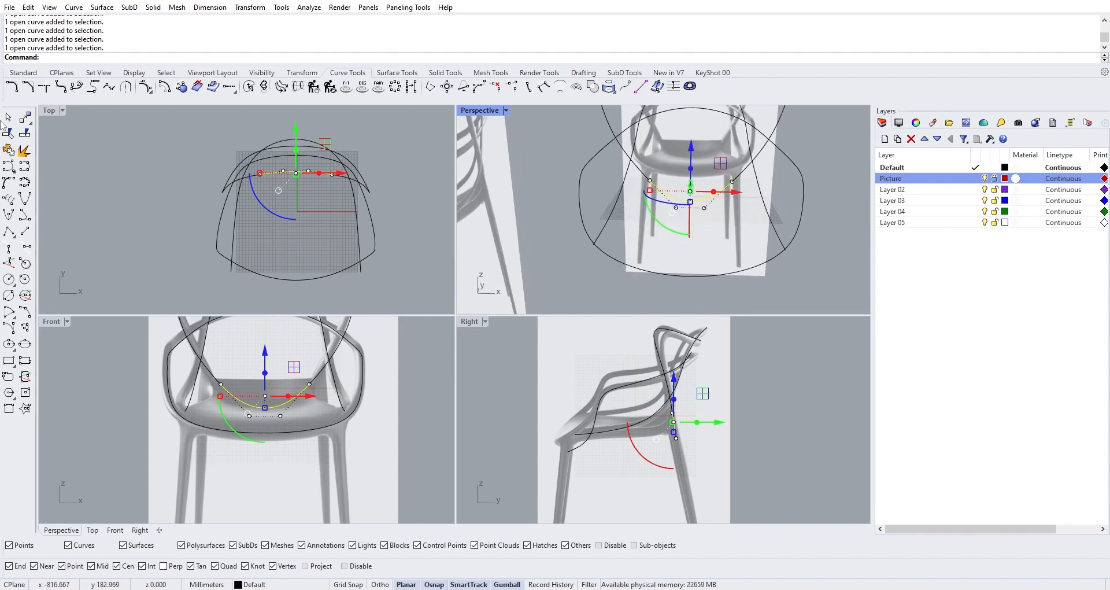
pyautogui.click(26, 232)
pyautogui.moveTo(674, 260); pyautogui.dragTo(606, 264, button='right')
pyautogui.scroll(3, 569, 236)
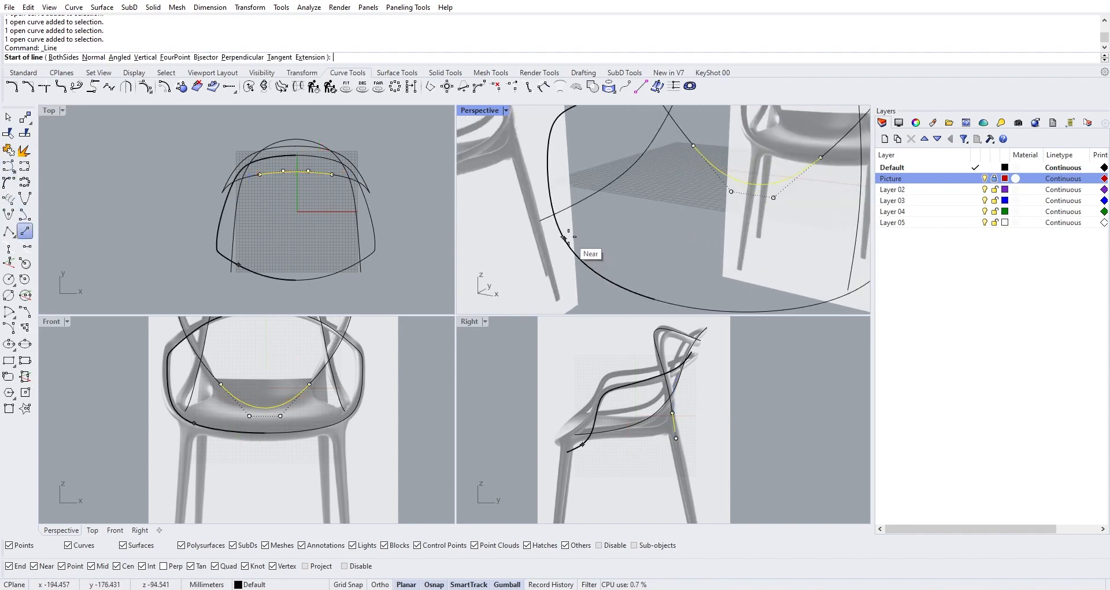
pyautogui.click(565, 234)
pyautogui.scroll(-5, 564, 234)
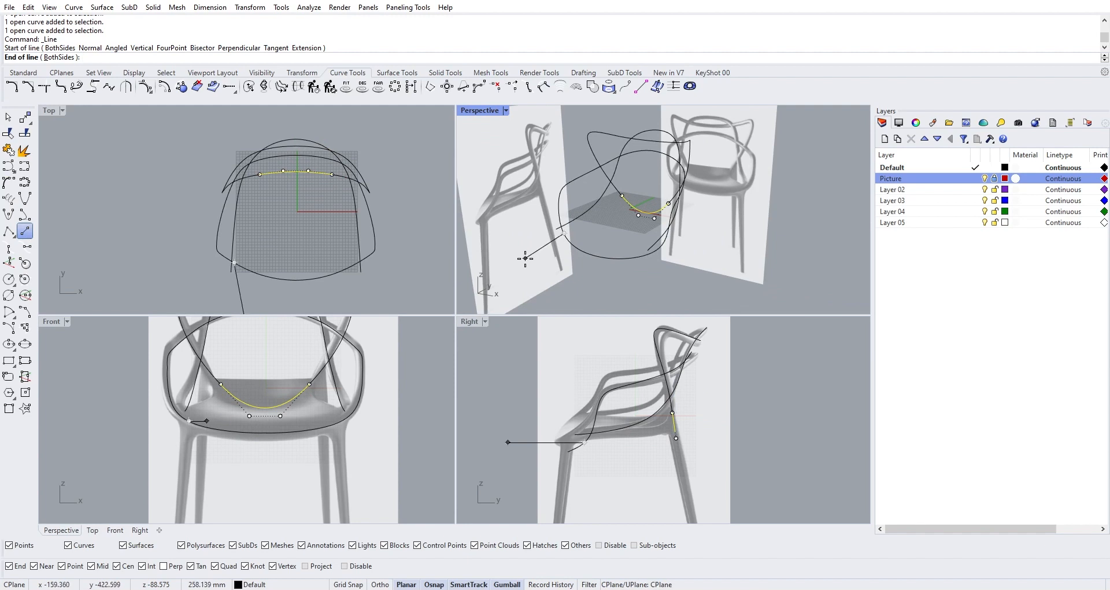
pyautogui.press('Escape')
# Draw a short diagonal line in the front view from the armrest curve outward and down near one front leg
pyautogui.scroll(6, 168, 405)
pyautogui.moveTo(212, 436); pyautogui.dragTo(257, 403, button='right')
pyautogui.rightClick(257, 402)
pyautogui.click(250, 399)
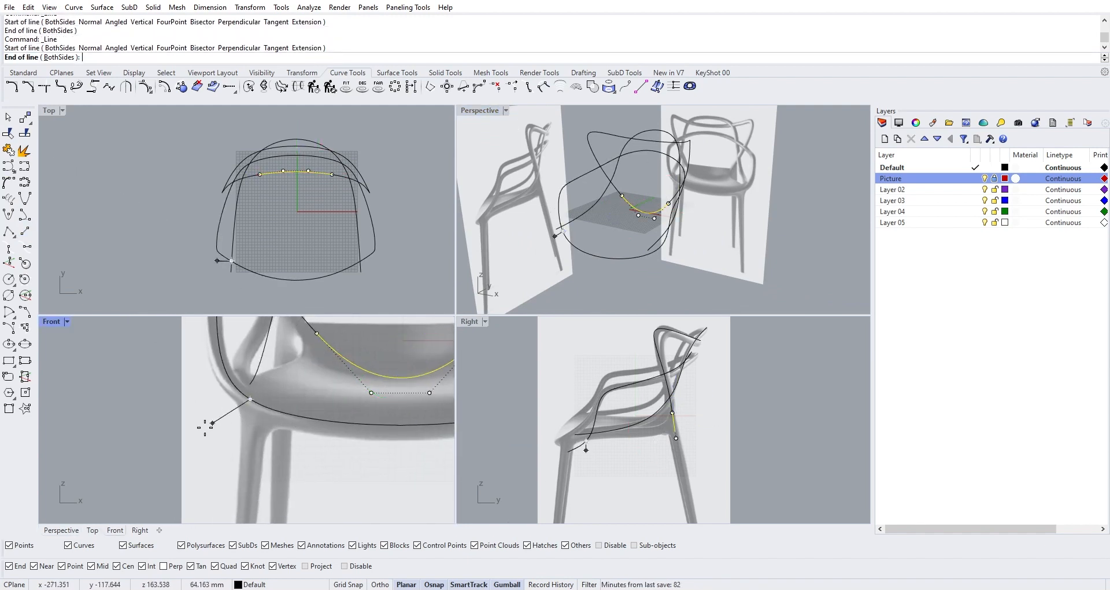
pyautogui.click(206, 439)
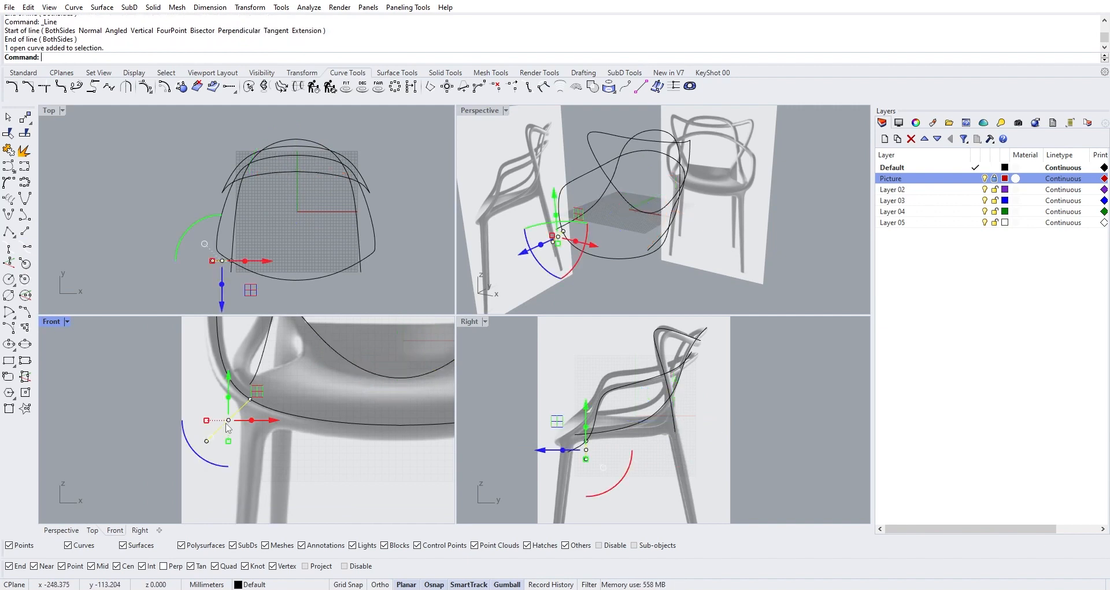
# Mirror the short line across the vertical centre axis through the armrest curve's front midpoint
pyautogui.press('Return')
pyautogui.scroll(-4, 261, 427)
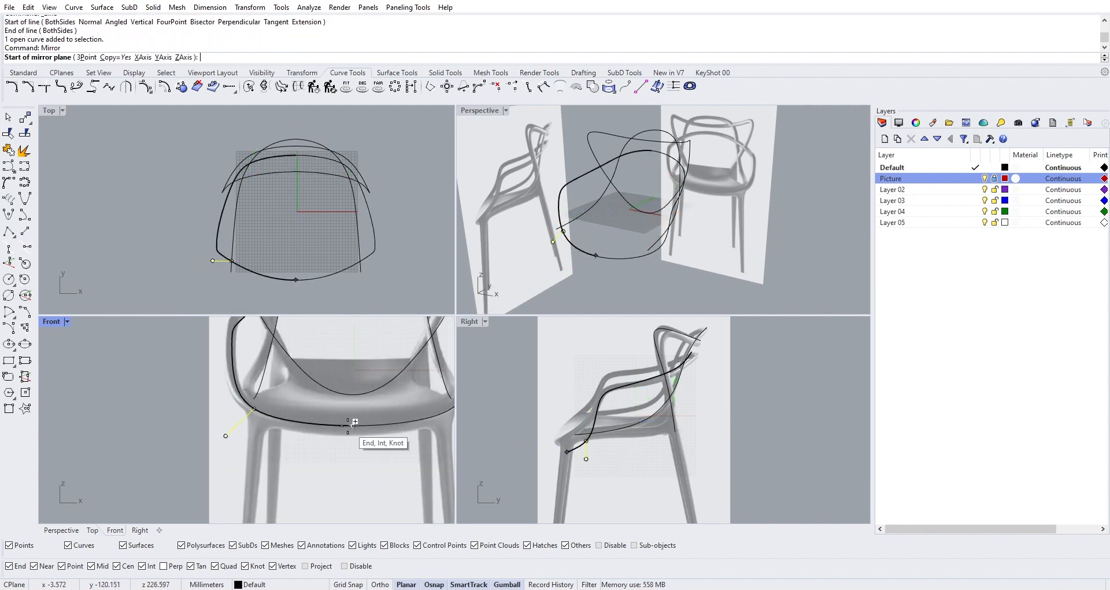
pyautogui.click(352, 425)
pyautogui.click(350, 476)
# Join the two armrest halves into one closed curve
pyautogui.scroll(-2, 365, 472)
pyautogui.click(402, 441)
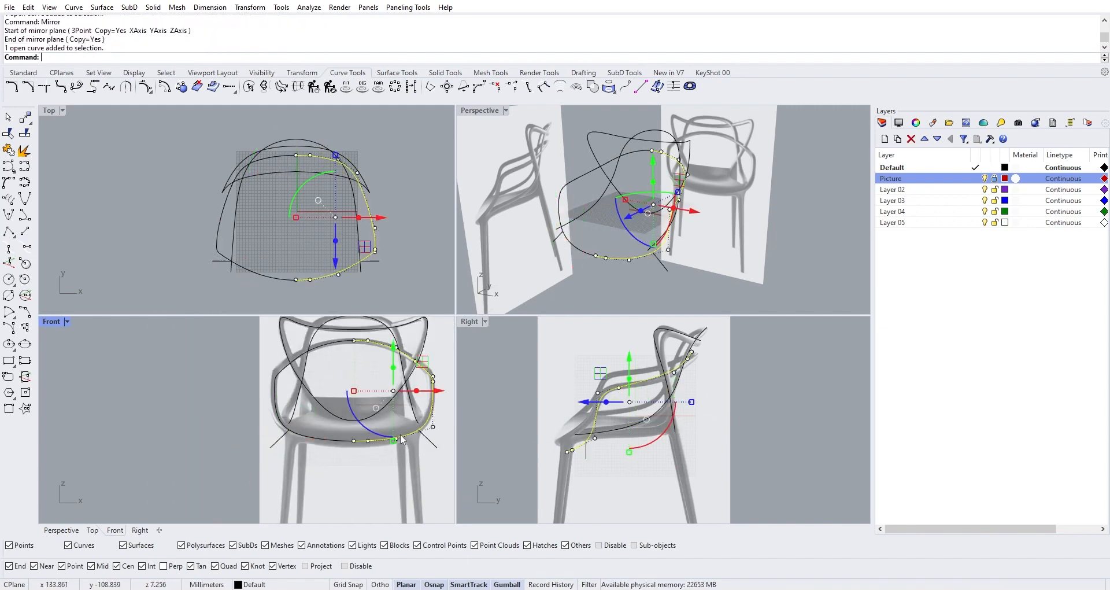
pyautogui.click(323, 442)
pyautogui.click(8, 151)
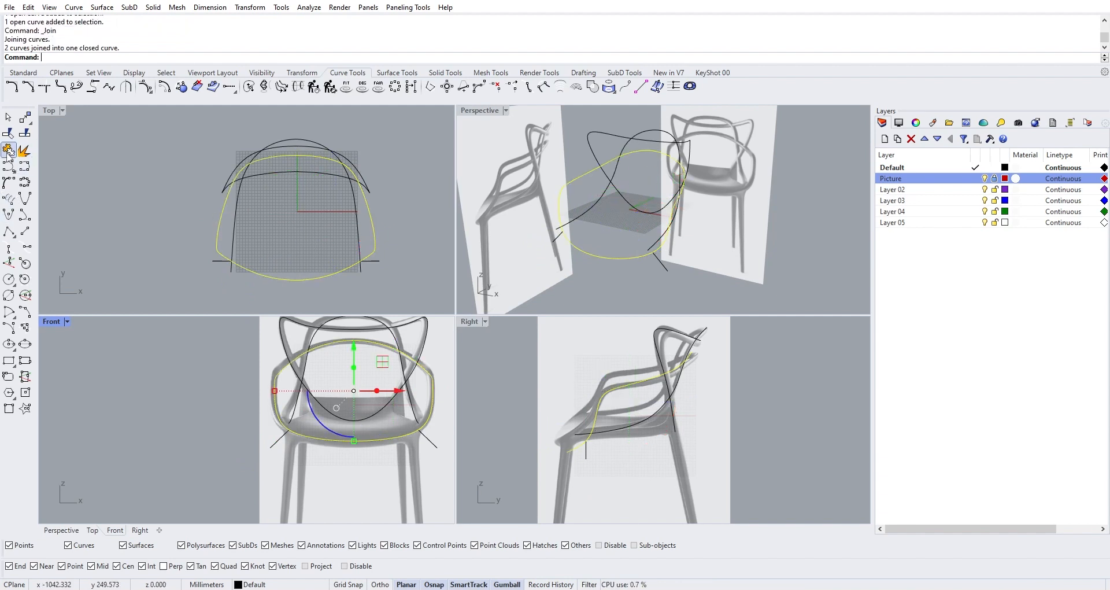
# Split the closed armrest curve with the two short diagonal lines and check the separated front segment
pyautogui.click(24, 167)
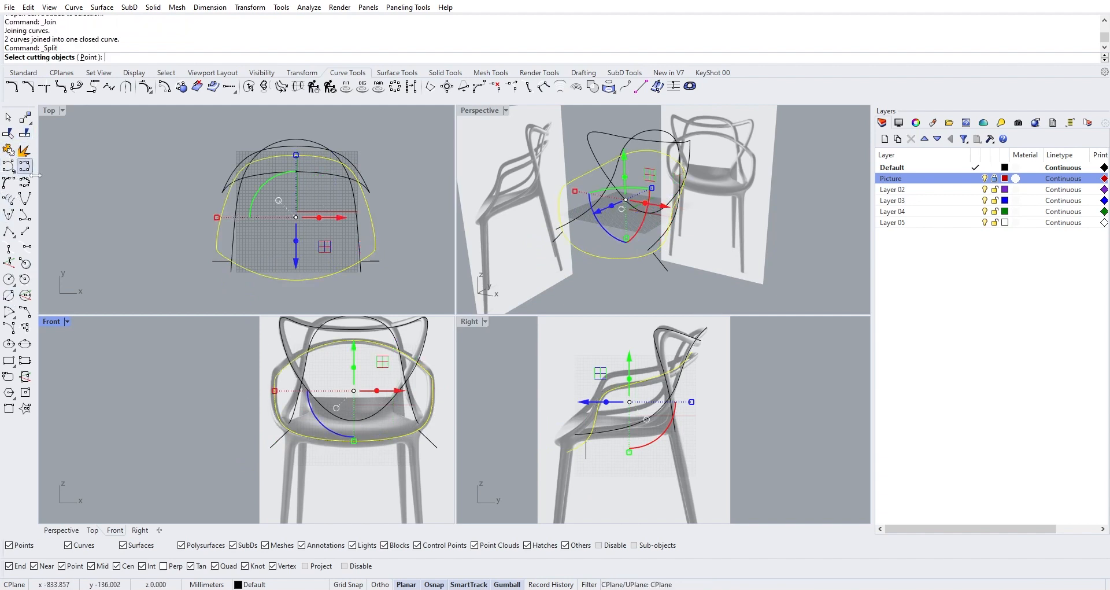
pyautogui.click(271, 446)
pyautogui.click(438, 446)
pyautogui.press('Return')
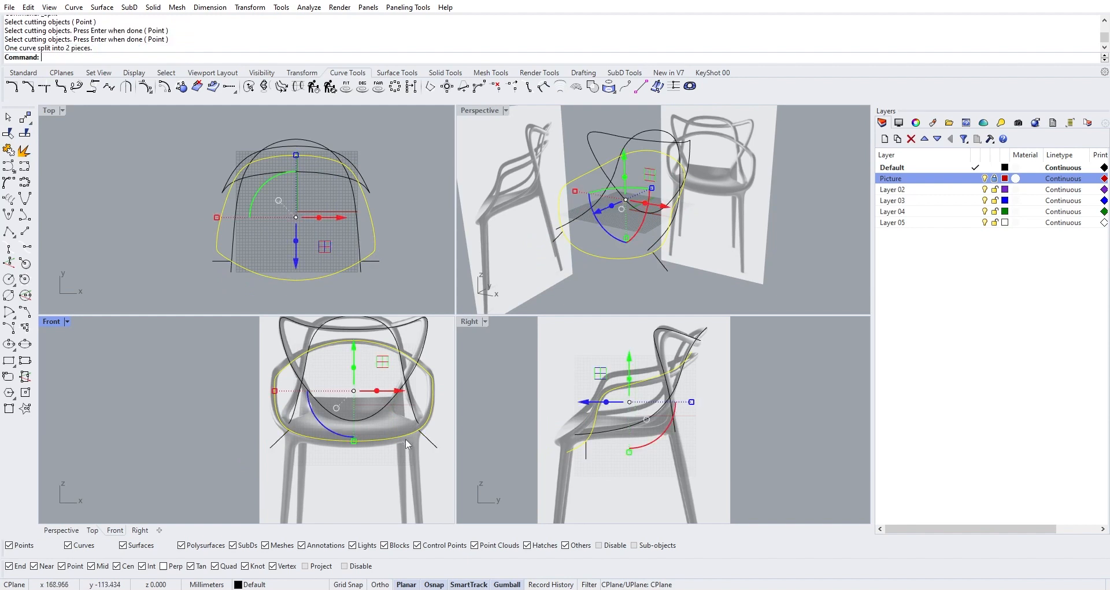
pyautogui.click(406, 441)
pyautogui.press('Escape')
# Delete the two short diagonal cutting lines
pyautogui.click(427, 440)
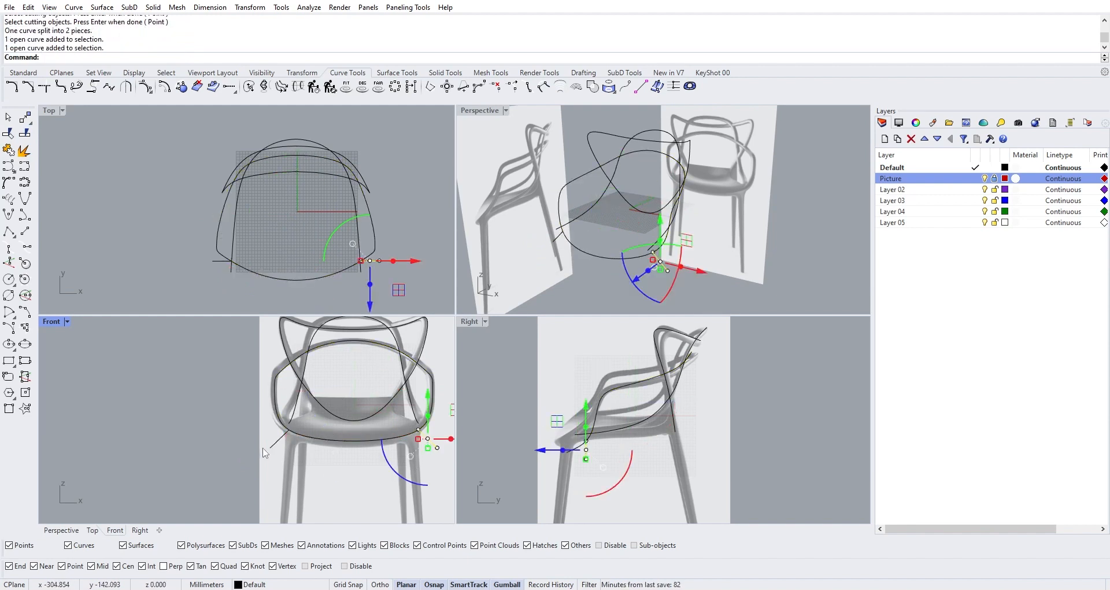
pyautogui.press('Delete')
pyautogui.click(274, 443)
pyautogui.press('Delete')
# Select the backrest, upright and upper armrest curves and join each mirrored pair, leaving out the blend and front seat segment
pyautogui.moveTo(633, 220); pyautogui.dragTo(680, 207, button='right')
pyautogui.scroll(3, 671, 240)
pyautogui.click(715, 223)
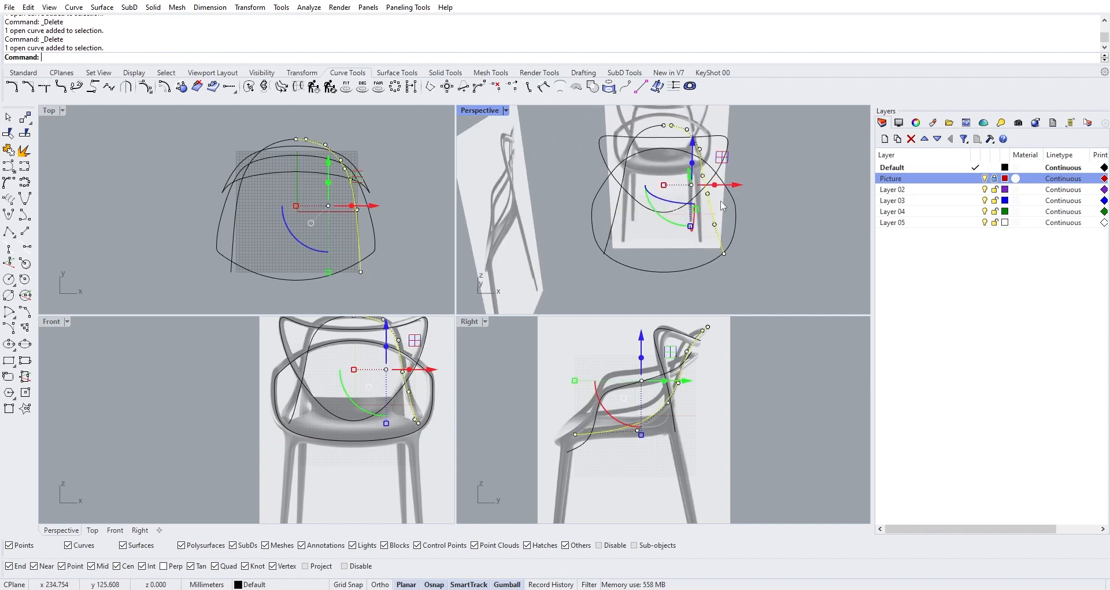
pyautogui.keyDown('shift'); pyautogui.click(735, 207); pyautogui.keyUp('shift')
pyautogui.keyDown('shift'); pyautogui.click(726, 140); pyautogui.keyUp('shift')
pyautogui.click(779, 176)
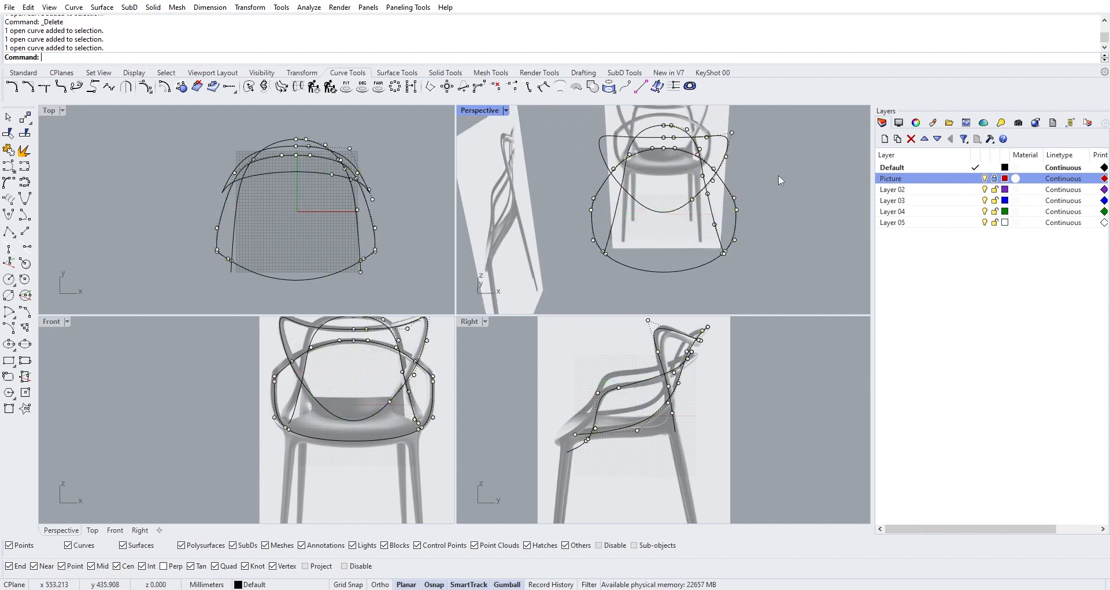
pyautogui.moveTo(742, 185); pyautogui.dragTo(532, 126)
pyautogui.click(10, 150)
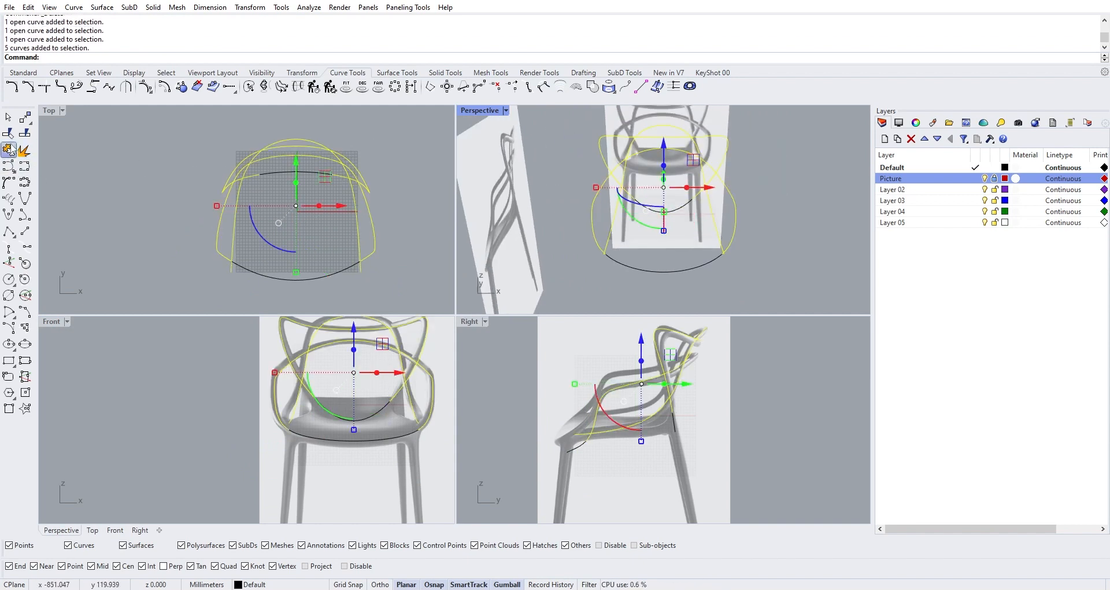
# Check the blend curve and the separated front seat segment by selecting each in the perspective view
pyautogui.keyDown('shift'); pyautogui.moveTo(802, 217); pyautogui.dragTo(780, 263, button='right'); pyautogui.keyUp('shift')
pyautogui.click(777, 259)
pyautogui.moveTo(674, 240); pyautogui.dragTo(627, 272, button='right')
pyautogui.scroll(2, 628, 238)
pyautogui.click(628, 241)
pyautogui.click(560, 308)
pyautogui.click(625, 72)
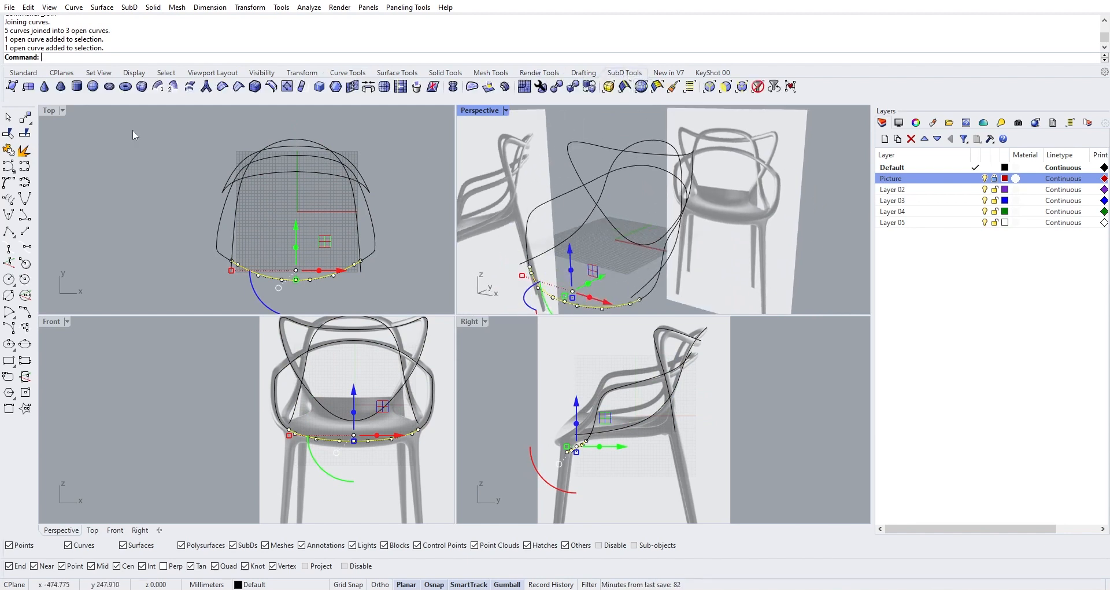
pyautogui.press('Escape')
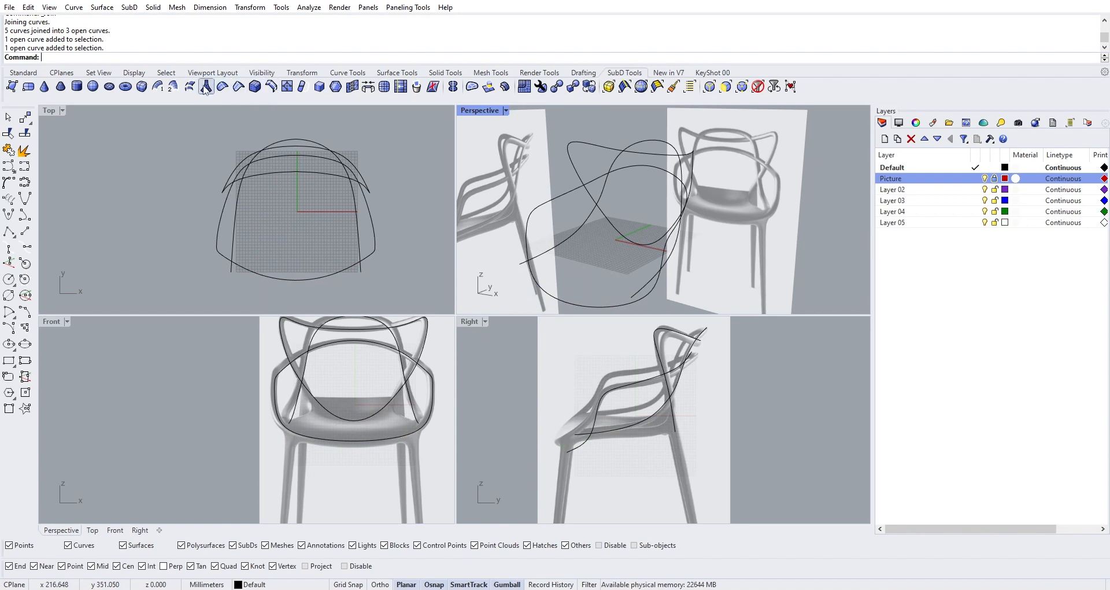
pyautogui.click(223, 87)
pyautogui.moveTo(683, 191); pyautogui.dragTo(699, 209, button='right')
pyautogui.click(697, 220)
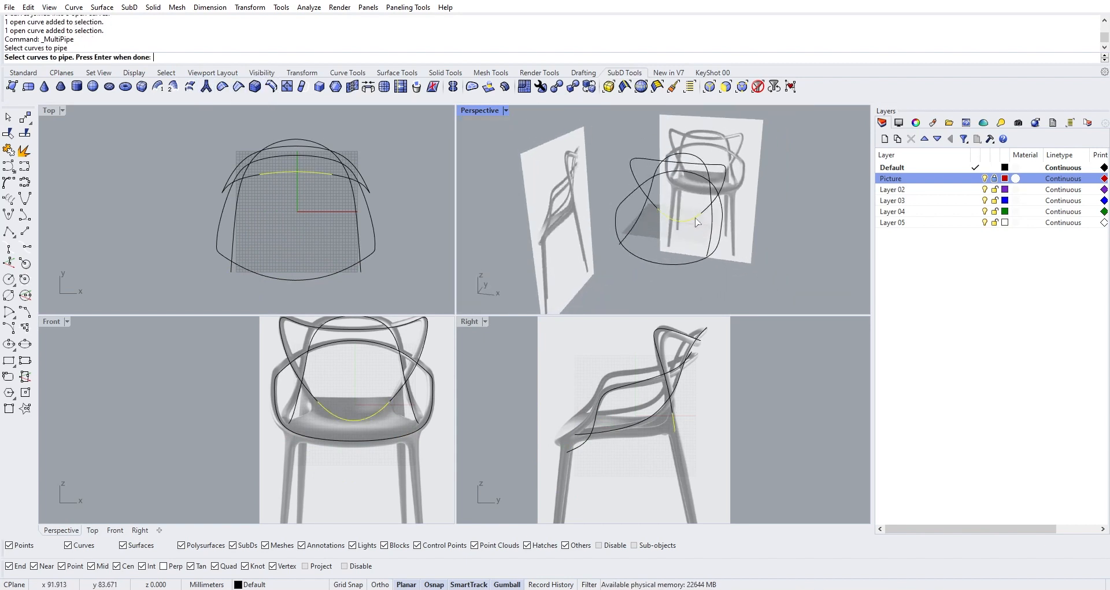
pyautogui.press('Escape')
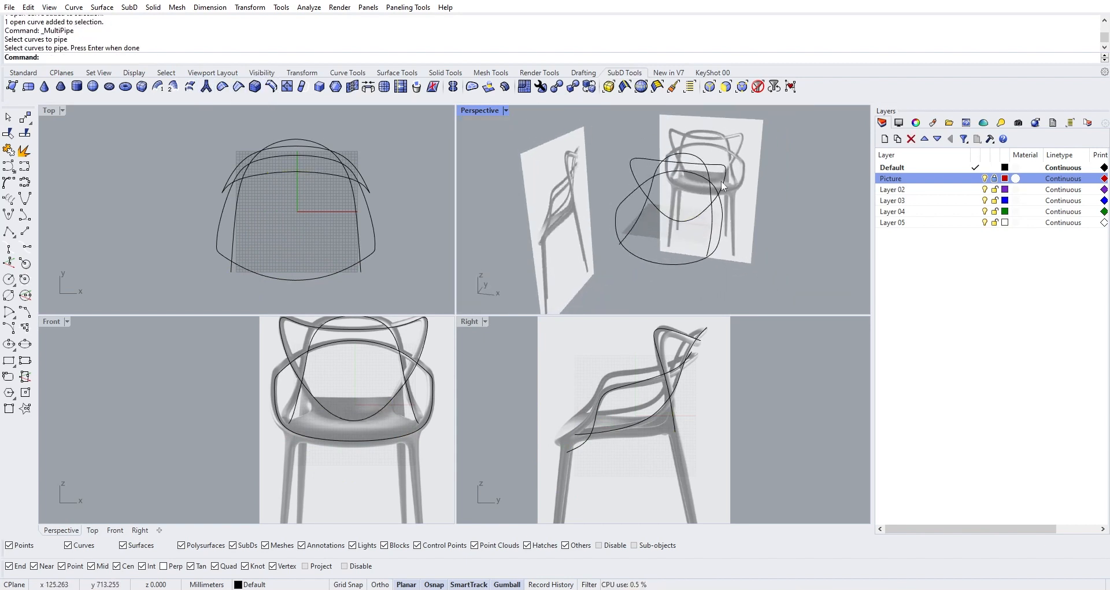
# Create a multipipe along the backrest curve with radius 10, uncapped ends and 0 strut divisions
pyautogui.rightClick(723, 183)
pyautogui.click(728, 179)
pyautogui.press('Return')
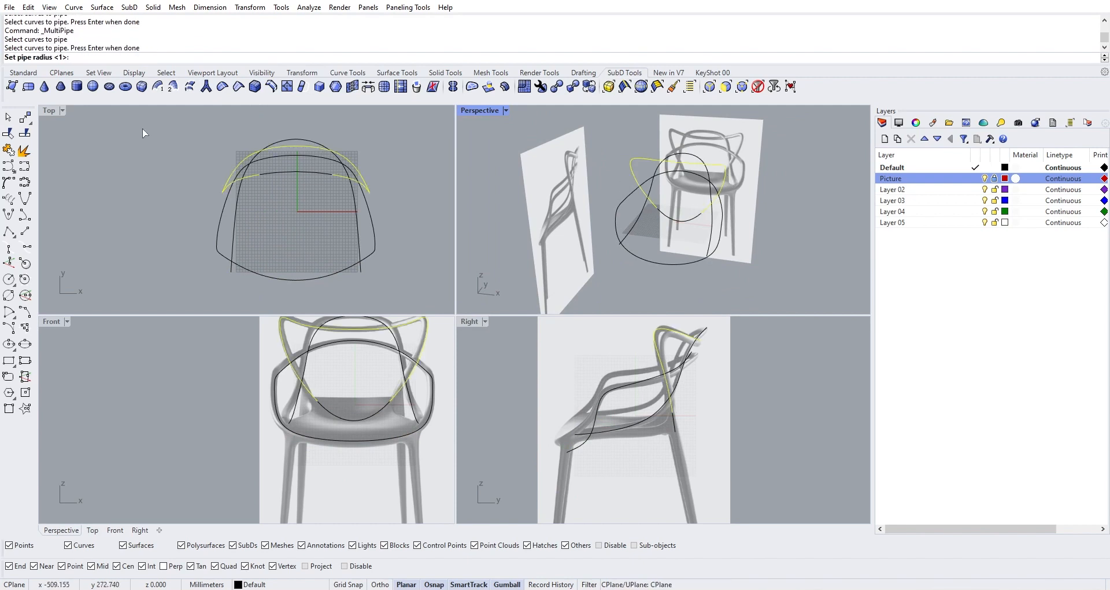
pyautogui.write('10')
pyautogui.press('Return')
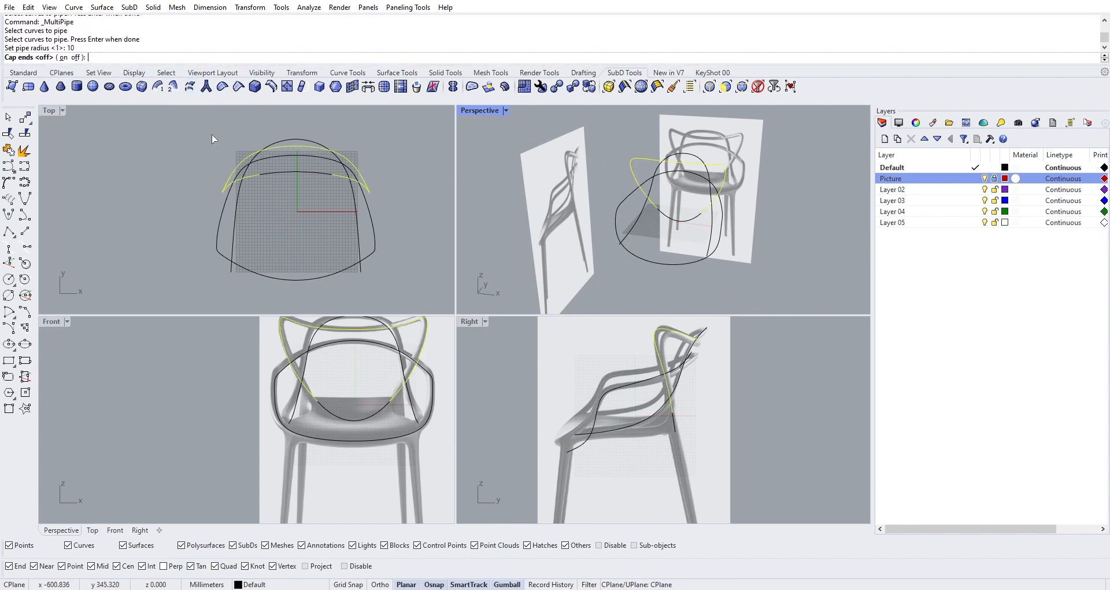
pyautogui.press('Return')
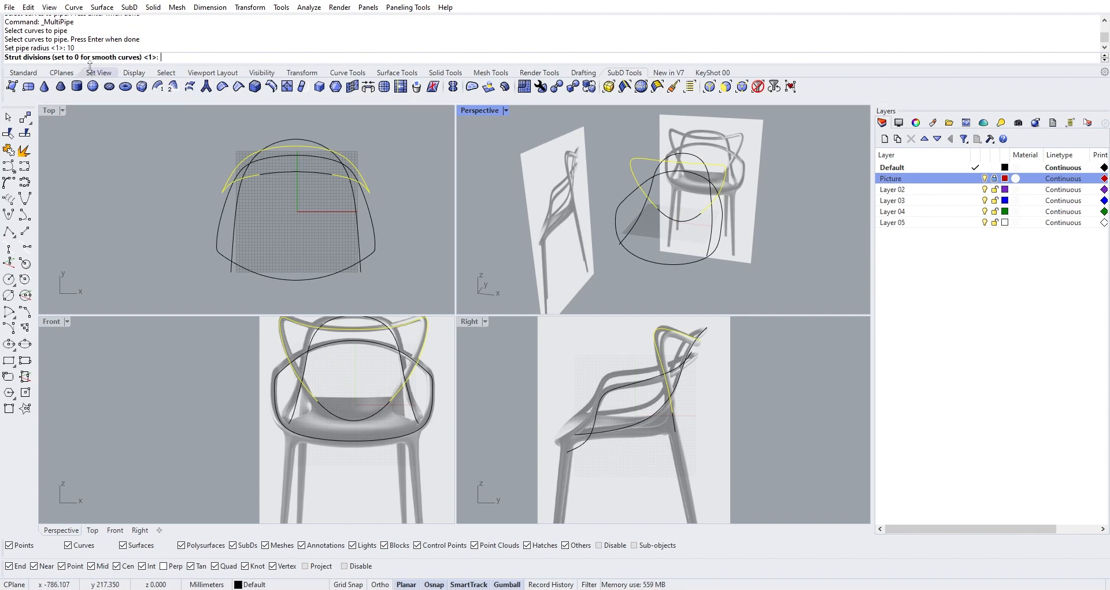
pyautogui.press('Return')
# Create a multipipe along the upper armrest curve with the same radius and 0 strut divisions
pyautogui.moveTo(554, 227)
pyautogui.mouseDown(button='right')
pyautogui.moveTo(521, 227)
pyautogui.moveTo(555, 243)
pyautogui.mouseUp(button='right')
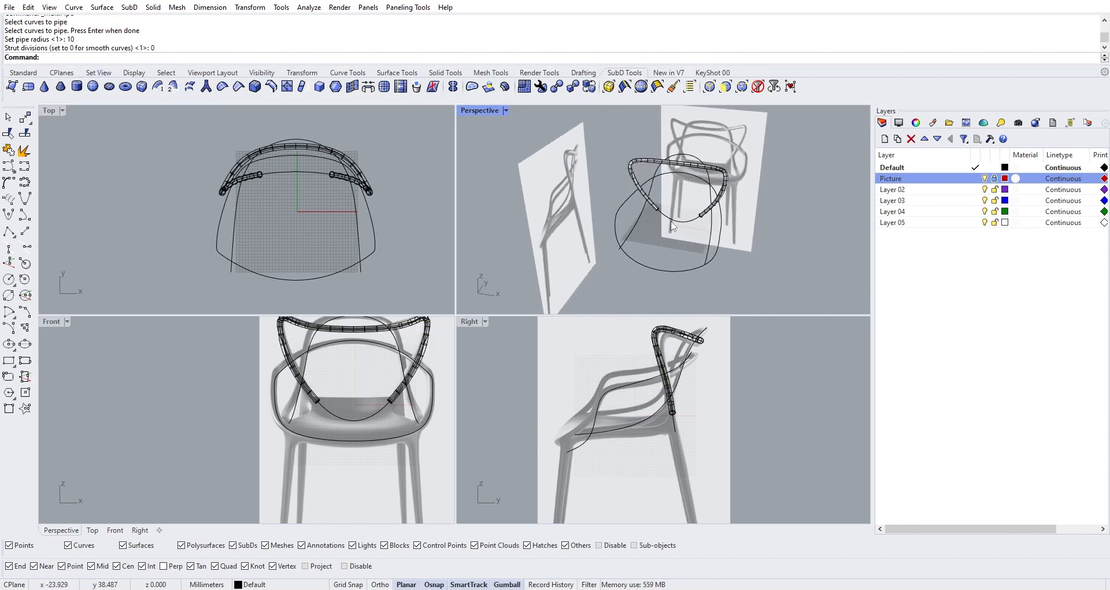
pyautogui.scroll(4, 677, 222)
pyautogui.click(670, 147)
pyautogui.moveTo(638, 209); pyautogui.dragTo(607, 210, button='right')
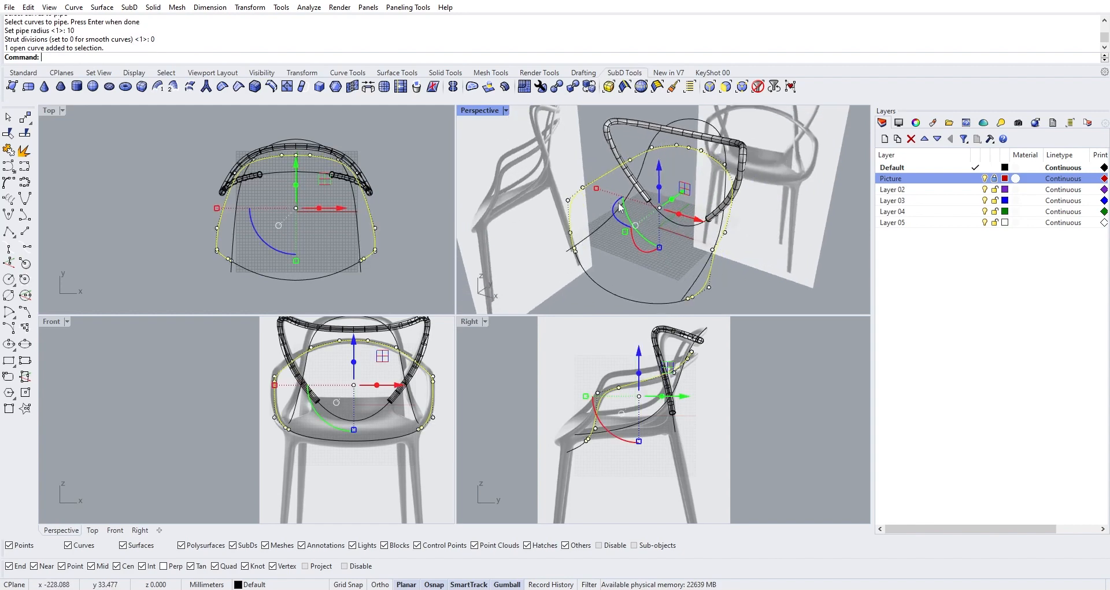
pyautogui.press('Return')
pyautogui.press('Return')
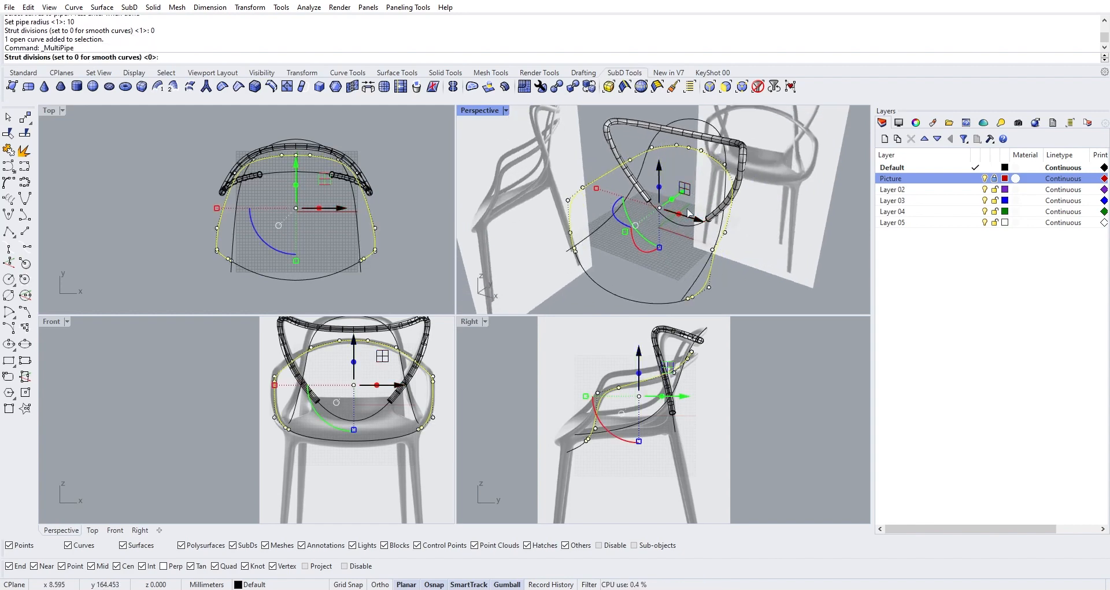
pyautogui.press('Return')
# Create a multipipe along the arched upright curve with the same settings
pyautogui.moveTo(688, 214); pyautogui.dragTo(642, 155, button='right')
pyautogui.click(698, 124)
pyautogui.press('Return')
pyautogui.press('Return')
pyautogui.press('Return')
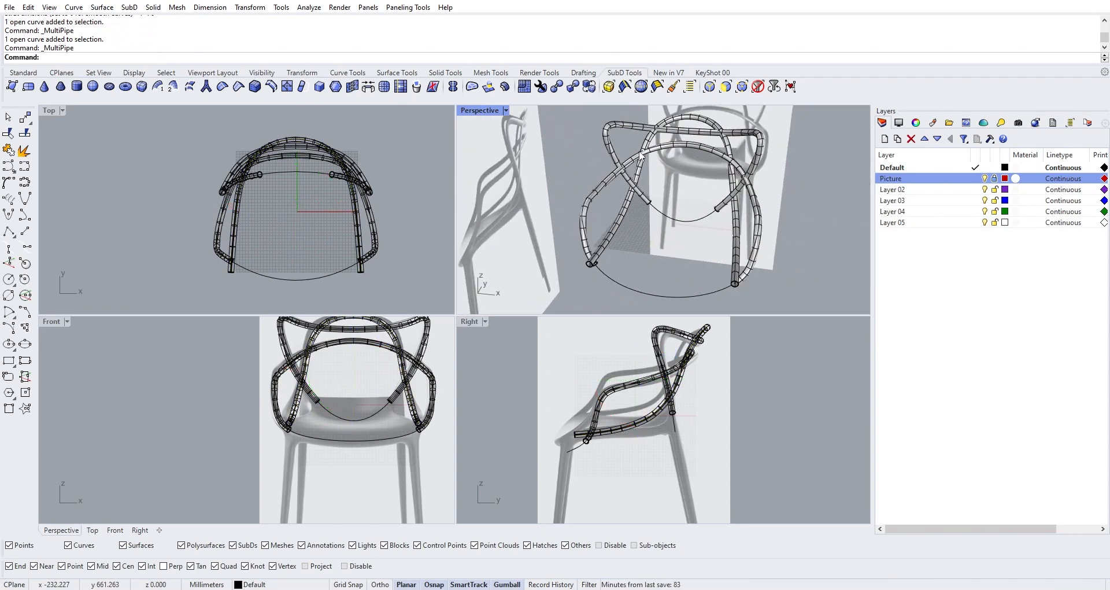
# Preview the pipes in the perspective view in Rendered and Arctic modes and set the display to Shaded
pyautogui.click(487, 114)
pyautogui.click(491, 179)
pyautogui.moveTo(682, 197); pyautogui.dragTo(643, 228, button='right')
pyautogui.rightClick(466, 114)
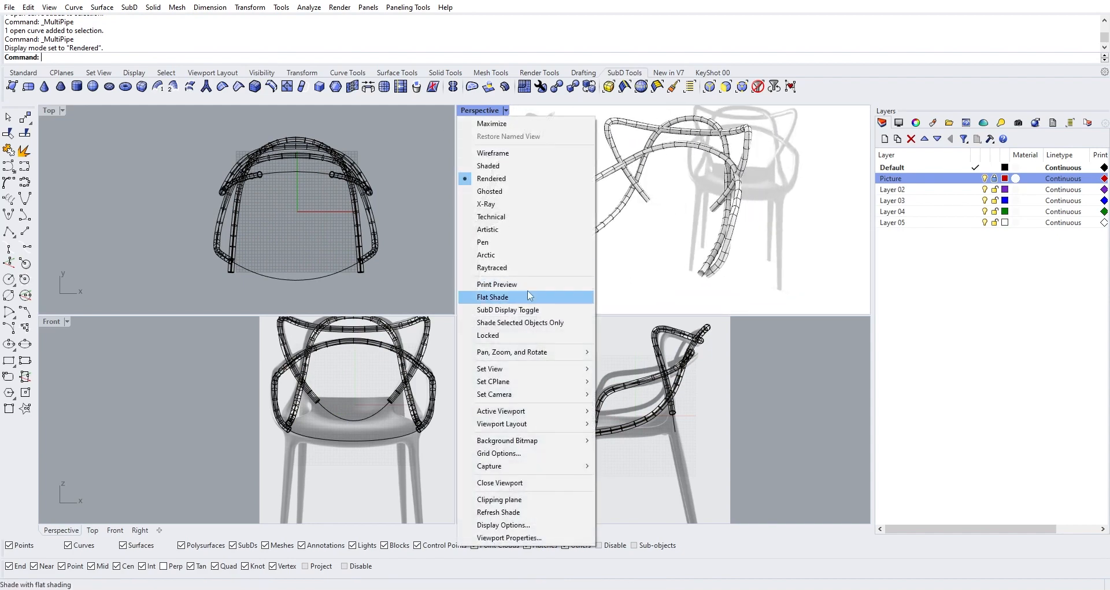
pyautogui.click(528, 256)
pyautogui.moveTo(729, 223); pyautogui.dragTo(681, 213, button='right')
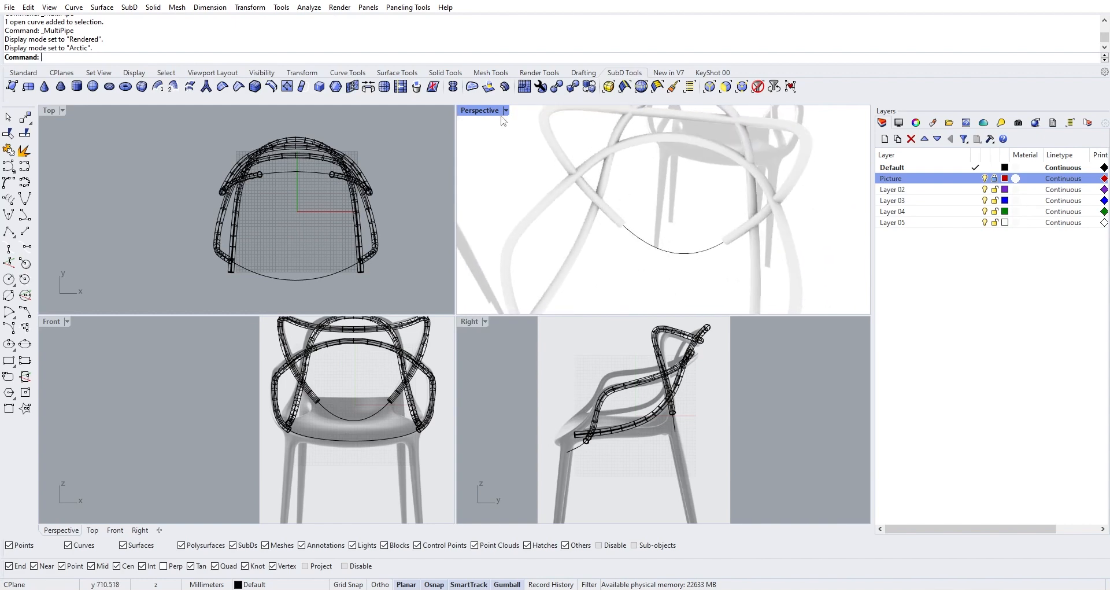
pyautogui.rightClick(480, 111)
pyautogui.click(509, 163)
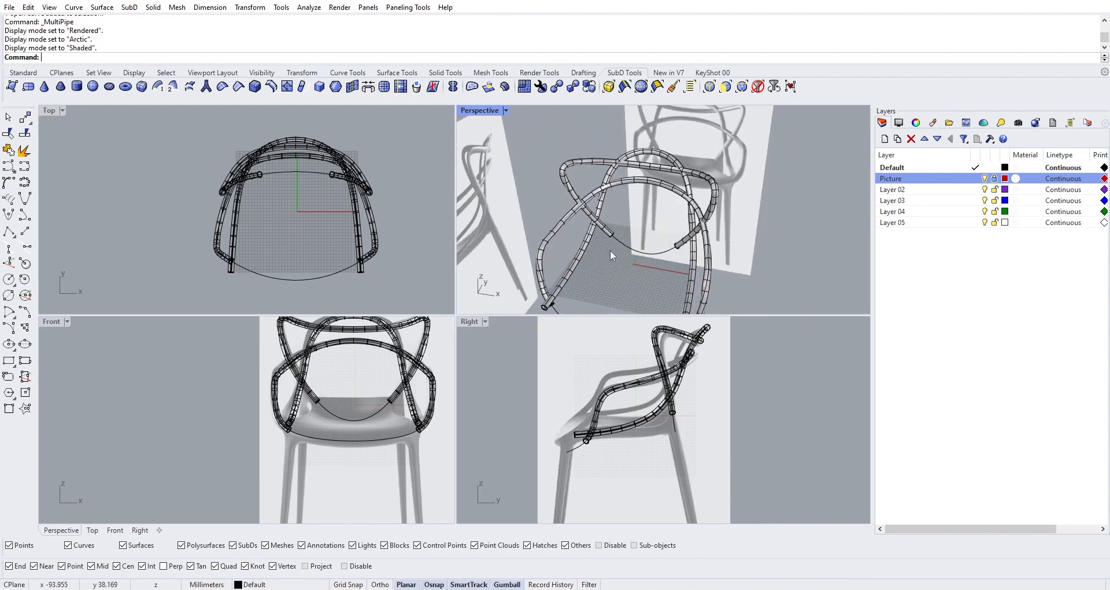
# Select the rear blend curve and the front seat segment together in the perspective view
pyautogui.scroll(-5, 610, 250)
pyautogui.click(640, 190)
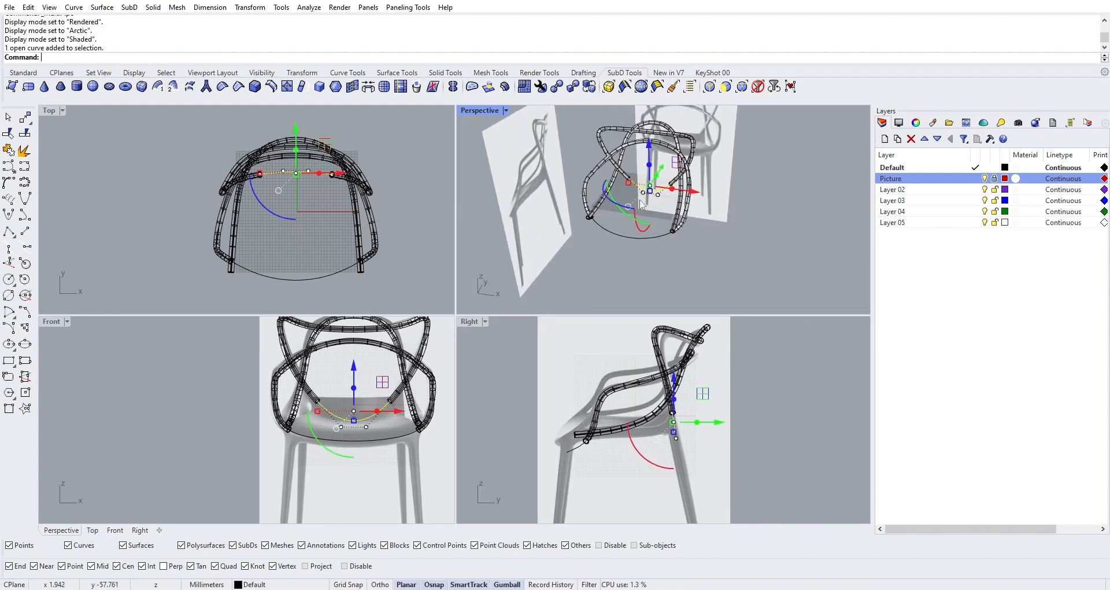
pyautogui.scroll(5, 639, 191)
pyautogui.keyDown('shift'); pyautogui.click(587, 244); pyautogui.keyUp('shift')
pyautogui.moveTo(588, 278); pyautogui.dragTo(556, 252, button='right')
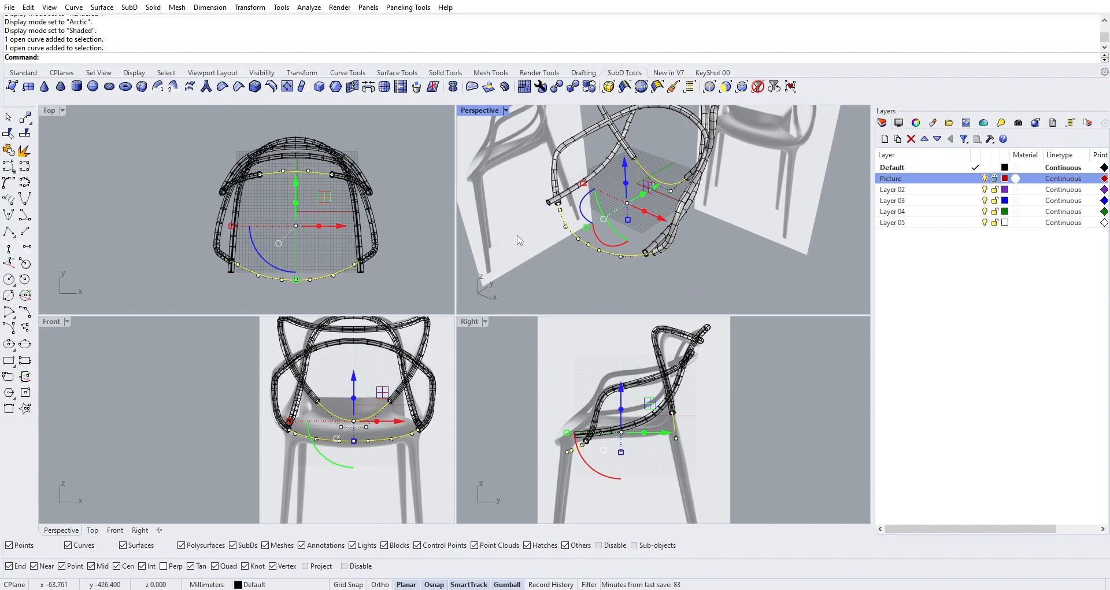
# Try a SubD loft between the two selected curves with adjusted shape segments set to 4
pyautogui.click(190, 88)
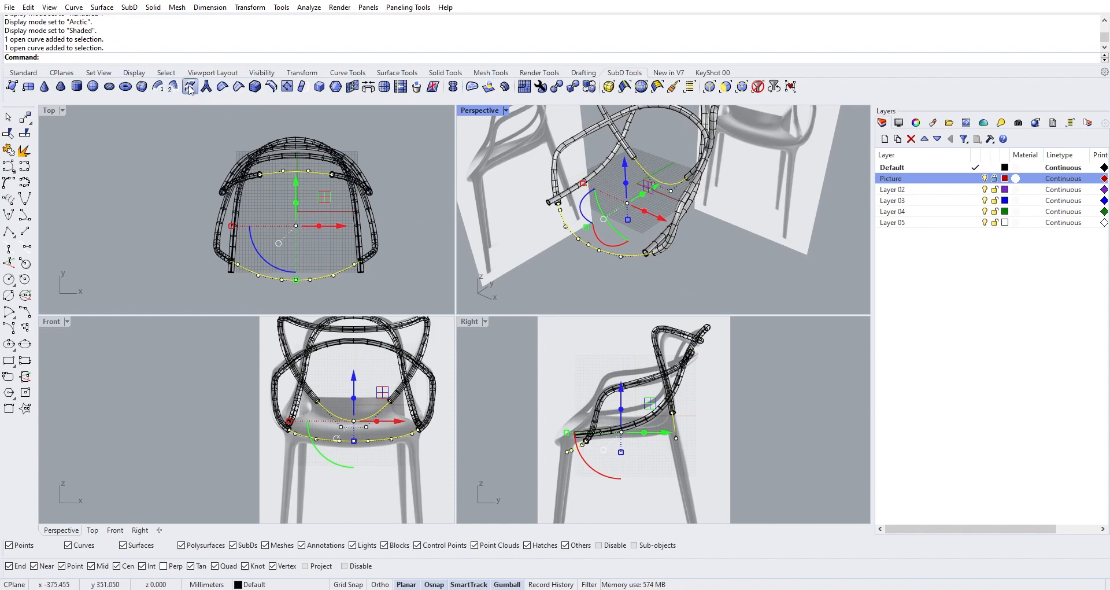
pyautogui.moveTo(585, 231); pyautogui.dragTo(532, 228, button='right')
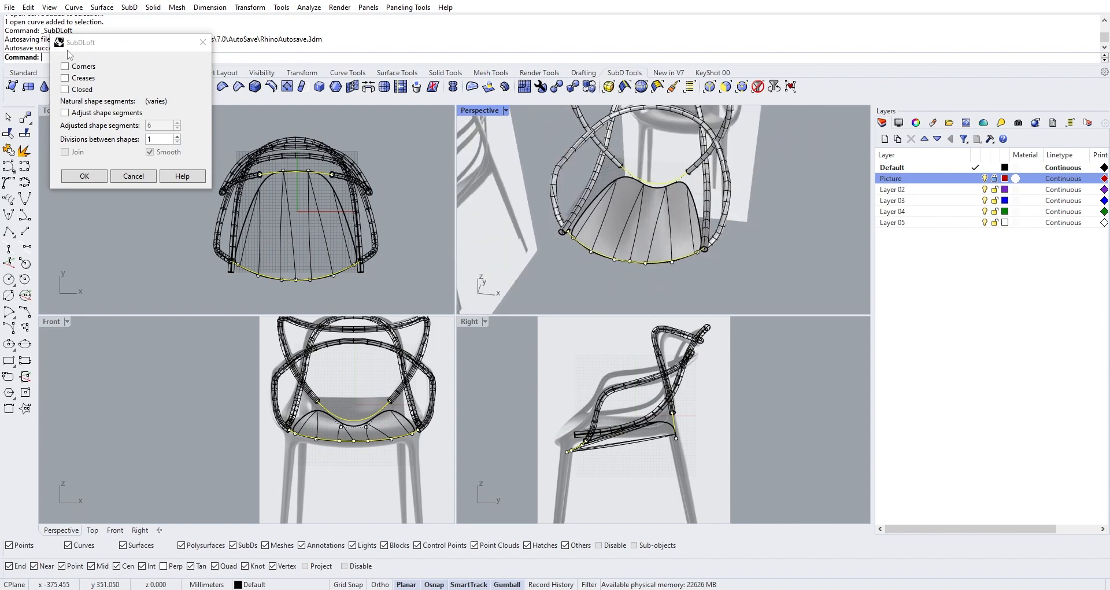
pyautogui.moveTo(146, 46); pyautogui.dragTo(173, 128)
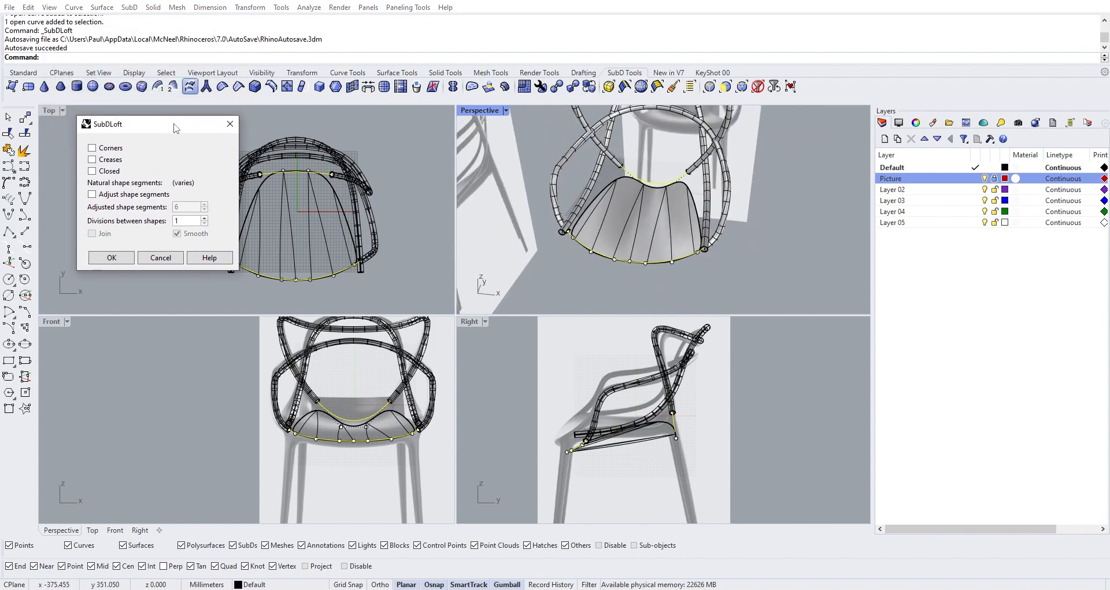
pyautogui.click(118, 196)
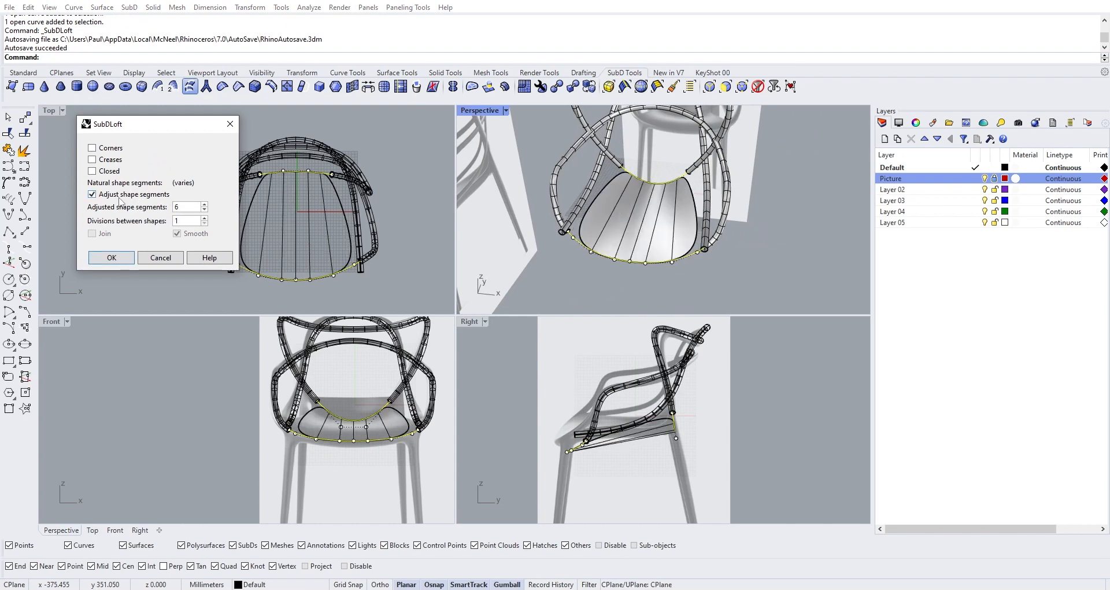
pyautogui.click(205, 209)
pyautogui.click(204, 209)
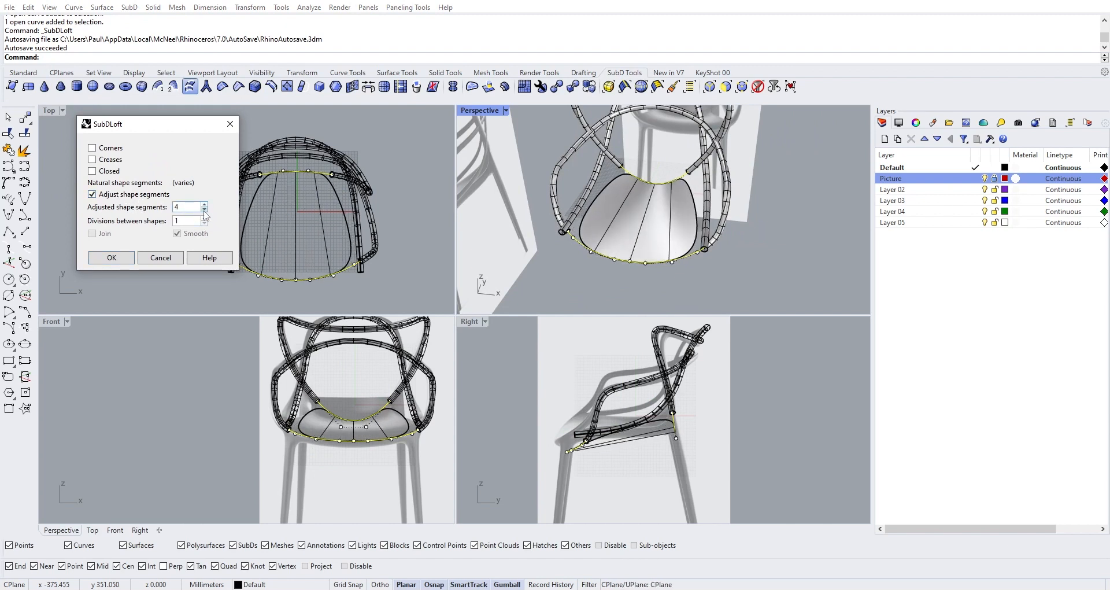
pyautogui.click(204, 217)
pyautogui.click(204, 207)
# Set the trial loft's divisions between shapes to 3 and examine the seat preview
pyautogui.moveTo(618, 275); pyautogui.dragTo(607, 220, button='right')
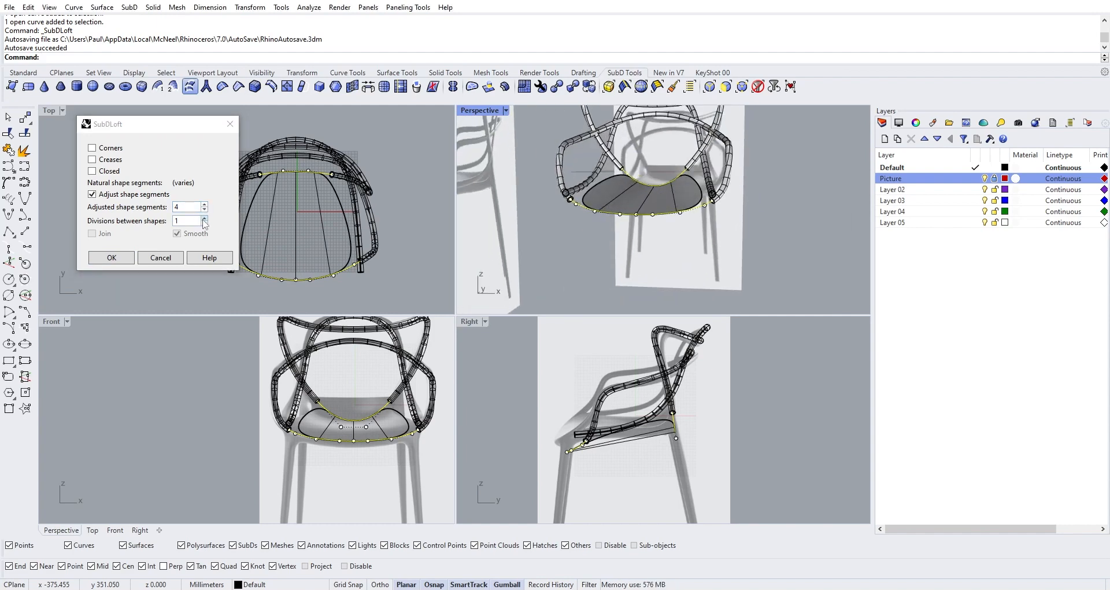
pyautogui.click(204, 218)
pyautogui.click(205, 219)
pyautogui.moveTo(659, 252); pyautogui.dragTo(665, 286, button='right')
pyautogui.doubleClick(193, 206)
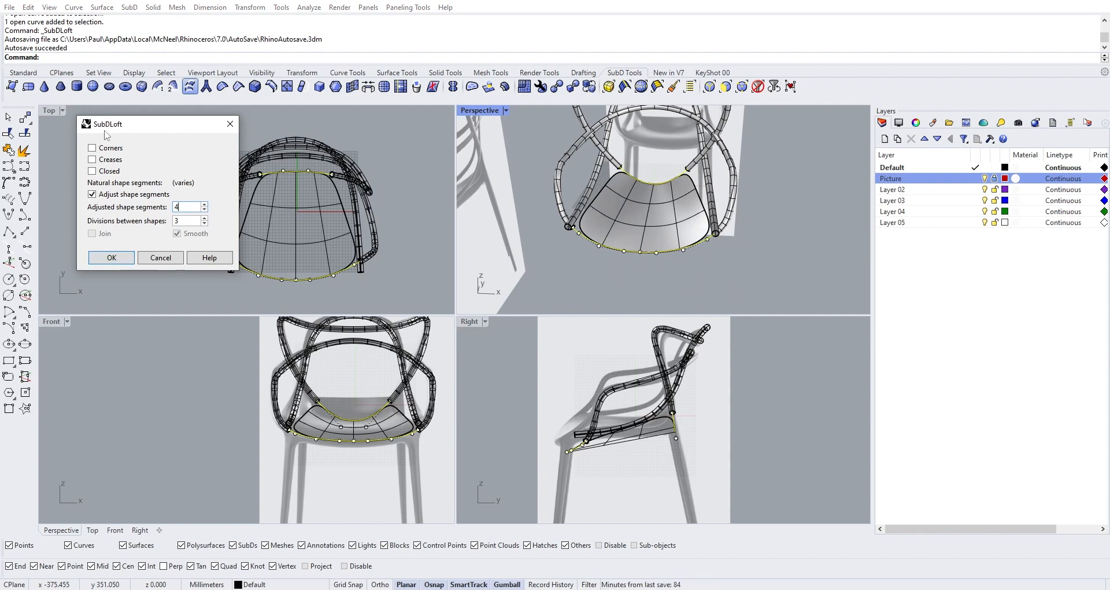
# Test the Corners, Creases and Closed options, and accept and undo the trial loft without adjusted shape segments
pyautogui.click(109, 148)
pyautogui.click(108, 148)
pyautogui.click(103, 160)
pyautogui.click(102, 160)
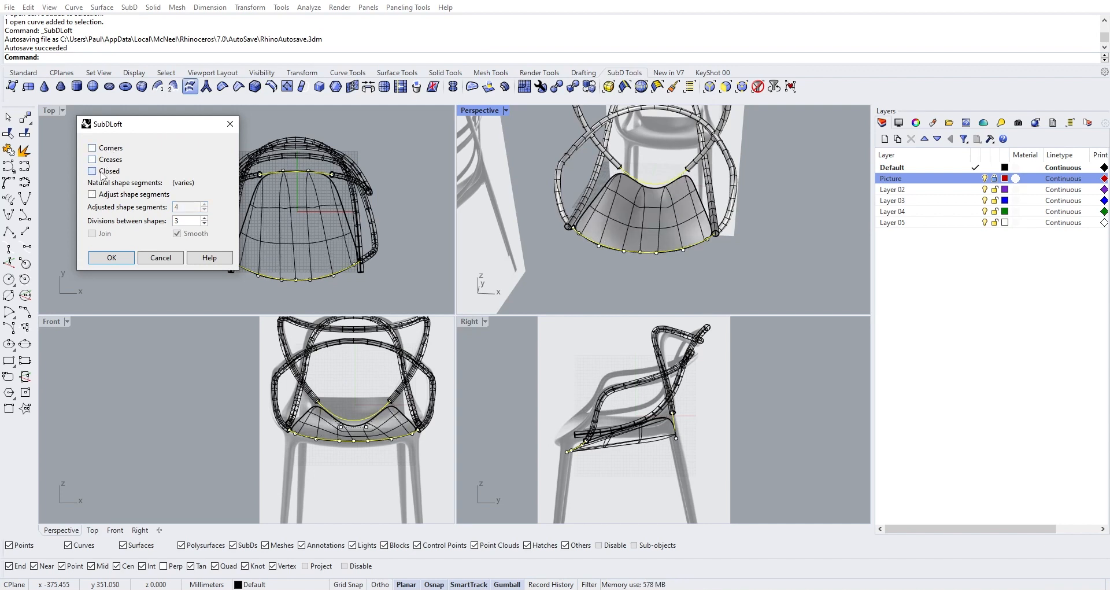
pyautogui.click(101, 173)
pyautogui.click(101, 172)
pyautogui.click(105, 258)
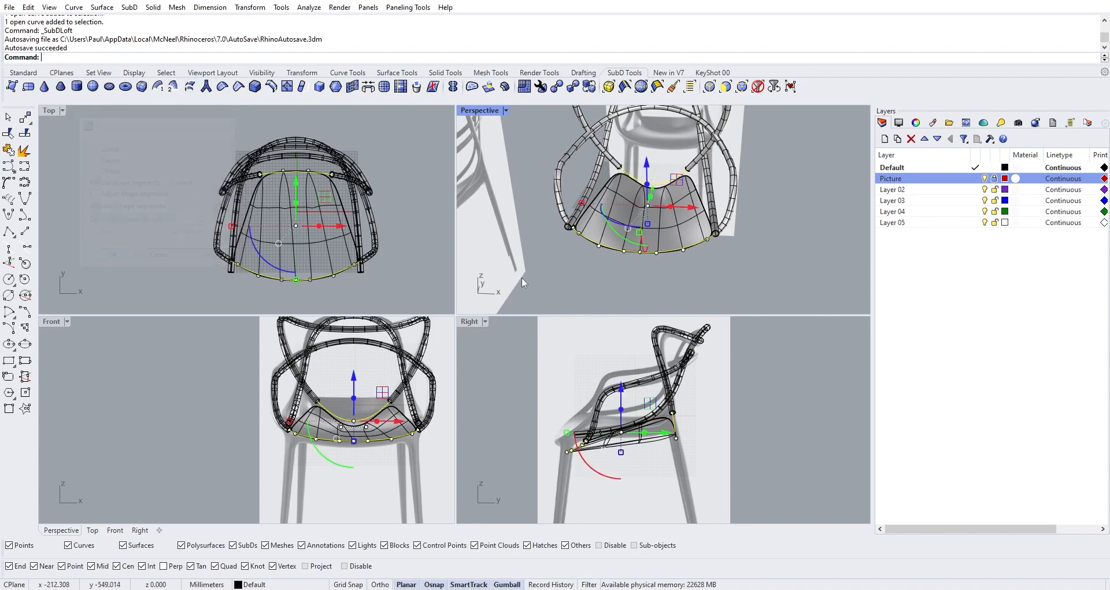
pyautogui.hotkey('ctrl', 'z')
# Loft the seat as a SubD between the two curves with 4 adjusted shape segments and 3 divisions between shapes
pyautogui.press('Return')
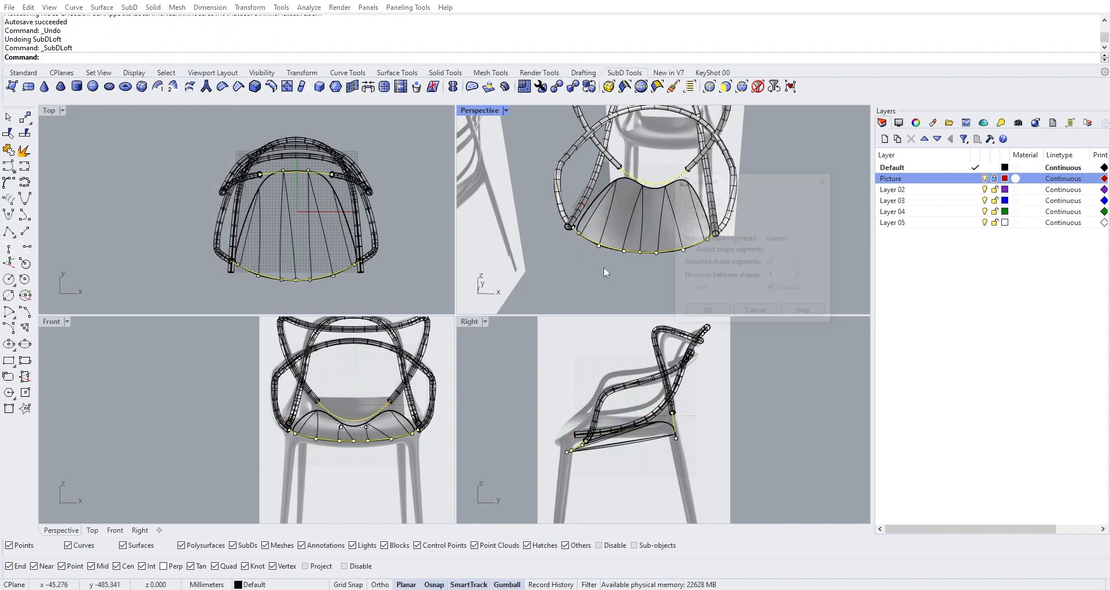
pyautogui.click(688, 250)
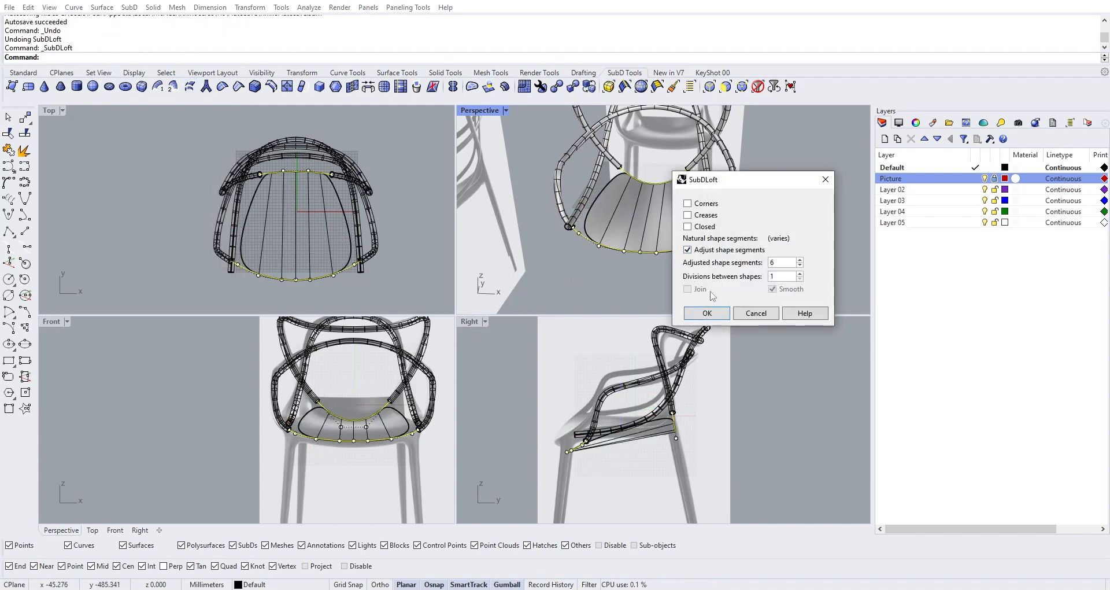
pyautogui.write('4')
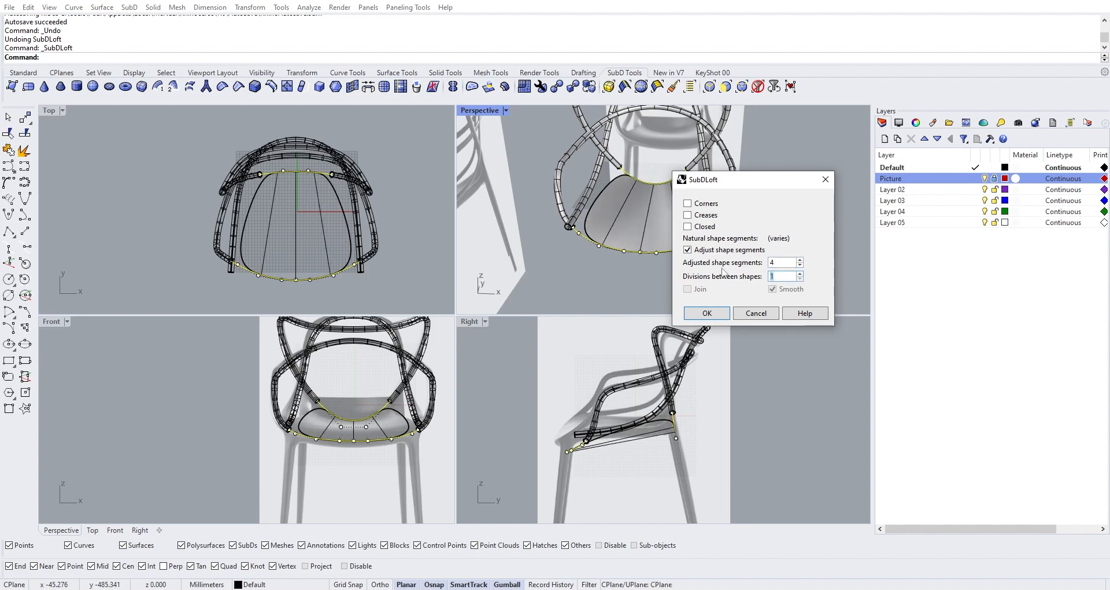
pyautogui.write('3')
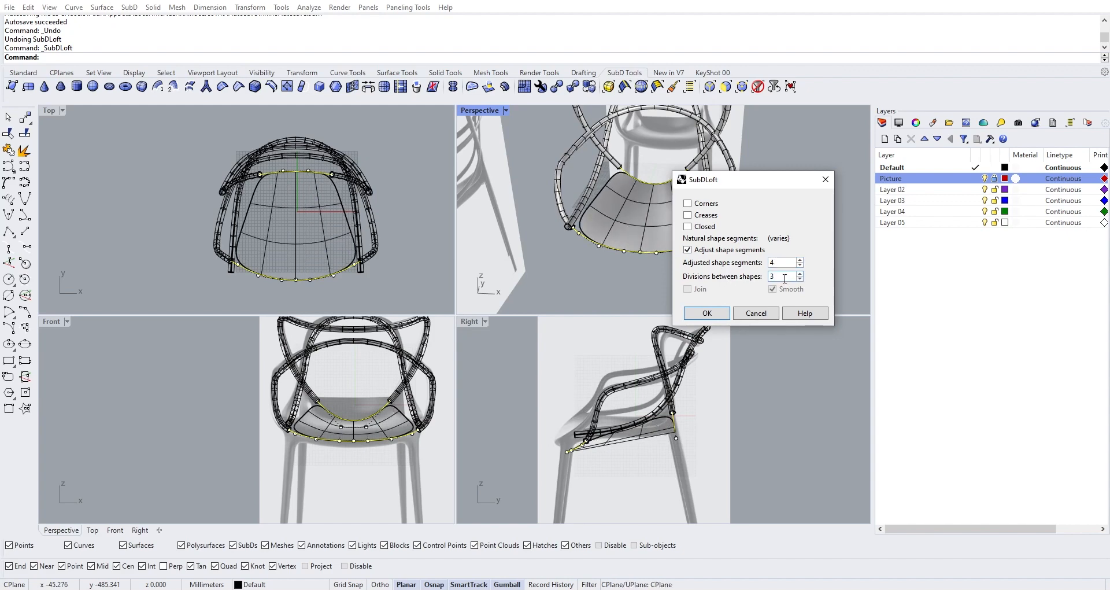
pyautogui.press('Return')
# Select the seat's crosswise edge loop nearer the front and raise it slightly in the right view
pyautogui.moveTo(687, 290); pyautogui.dragTo(564, 250, button='right')
pyautogui.scroll(5, 650, 196)
pyautogui.click(664, 186)
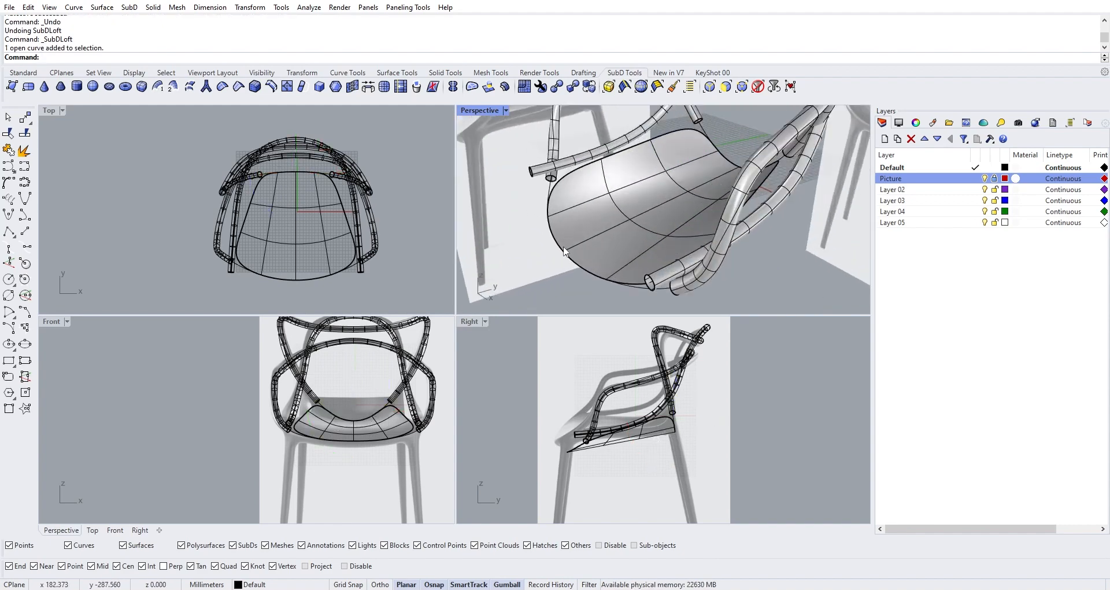
pyautogui.keyDown('ctrl'); pyautogui.keyDown('shift'); pyautogui.doubleClick(615, 218); pyautogui.keyUp('shift'); pyautogui.keyUp('ctrl')
pyautogui.moveTo(615, 217); pyautogui.dragTo(623, 242, button='right')
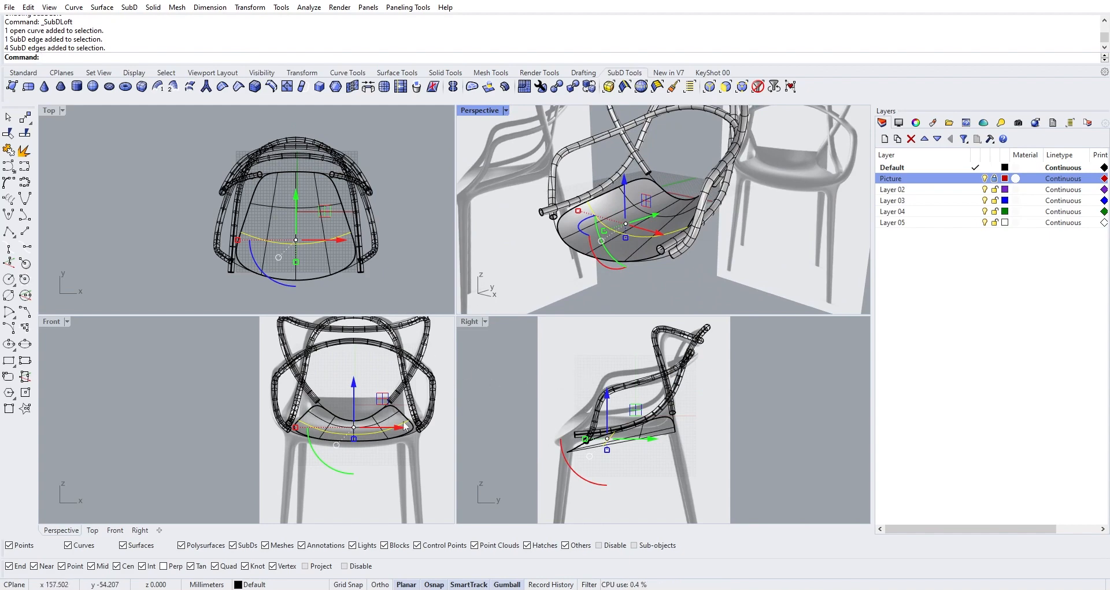
pyautogui.scroll(4, 616, 407)
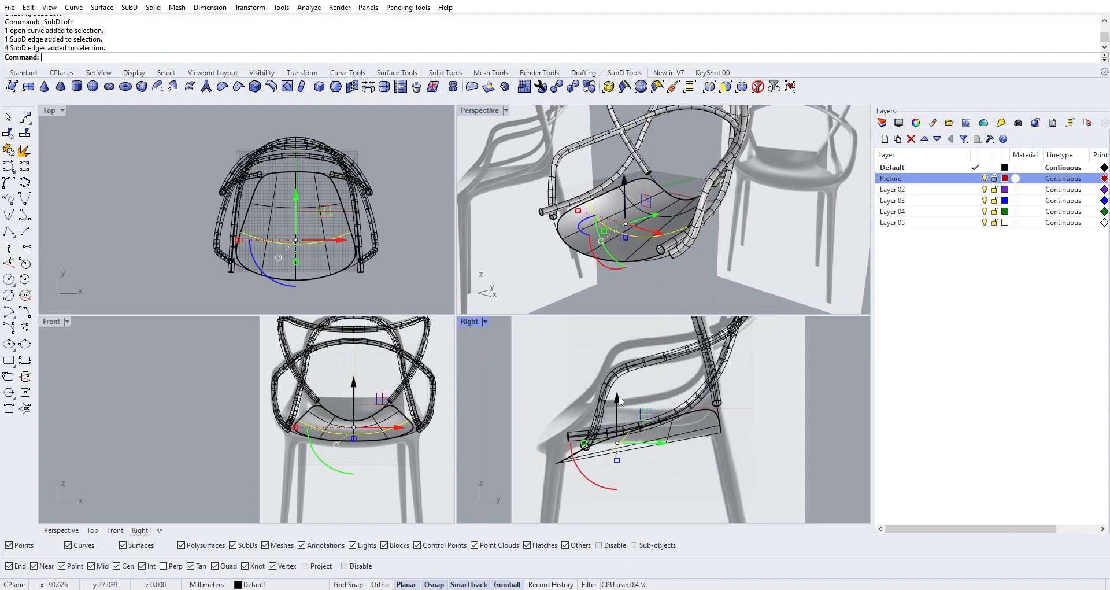
pyautogui.moveTo(619, 396); pyautogui.dragTo(618, 382)
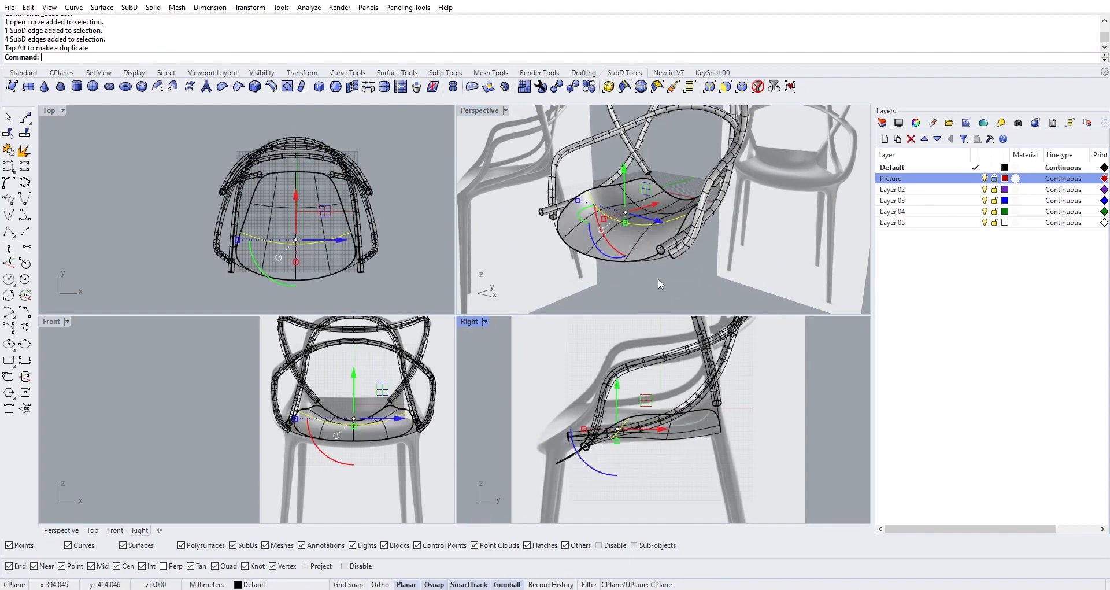
pyautogui.click(658, 279)
# Select the whole seat SubD and stretch it slightly in the front-to-back direction
pyautogui.moveTo(658, 279); pyautogui.dragTo(559, 276, button='right')
pyautogui.click(599, 261)
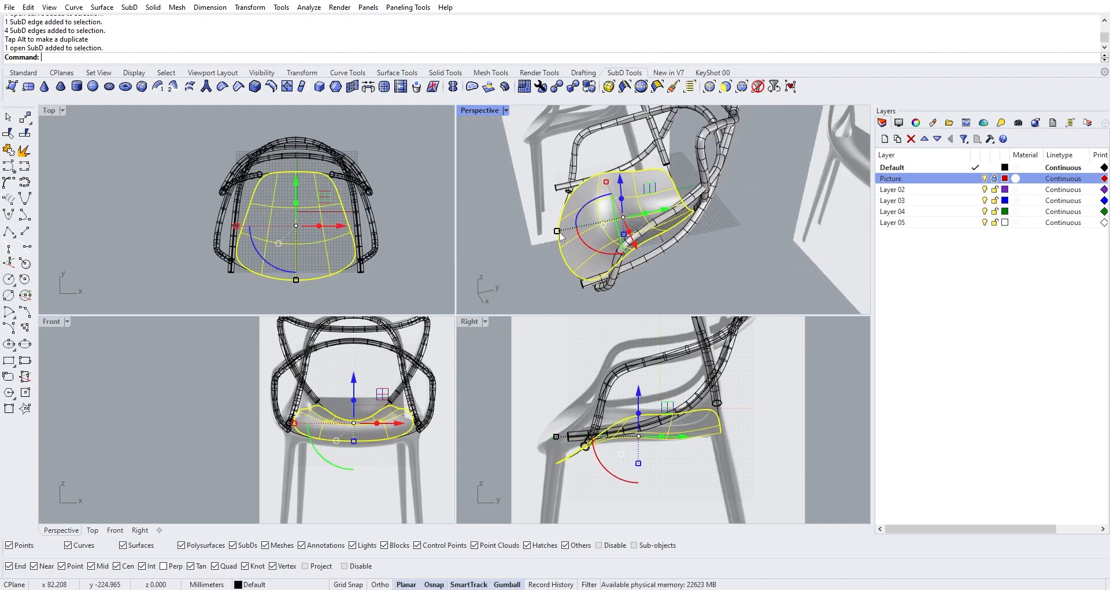
pyautogui.moveTo(557, 231); pyautogui.dragTo(550, 232)
pyautogui.hotkey('ctrl', 'z')
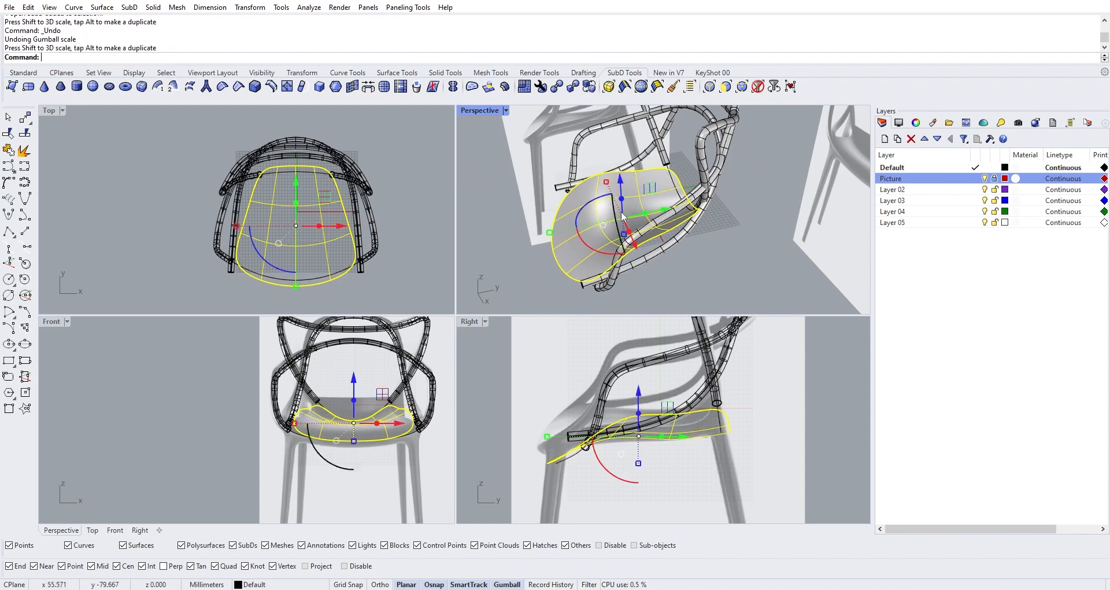
# Move the seat SubD slightly toward the chair's front, comparing the edit through undo and redo
pyautogui.moveTo(659, 211); pyautogui.dragTo(650, 213)
pyautogui.moveTo(603, 247); pyautogui.dragTo(576, 192, button='right')
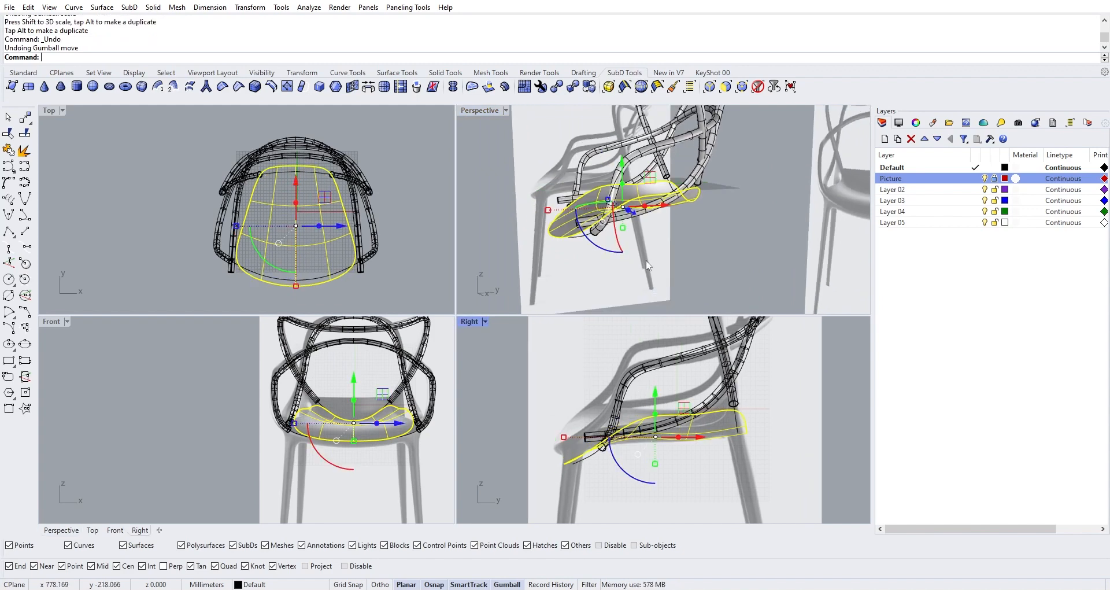
pyautogui.hotkey('ctrl', 'z')
pyautogui.moveTo(671, 255); pyautogui.dragTo(633, 212, button='right')
pyautogui.hotkey('ctrl', 'y')
pyautogui.hotkey('ctrl', 'y')
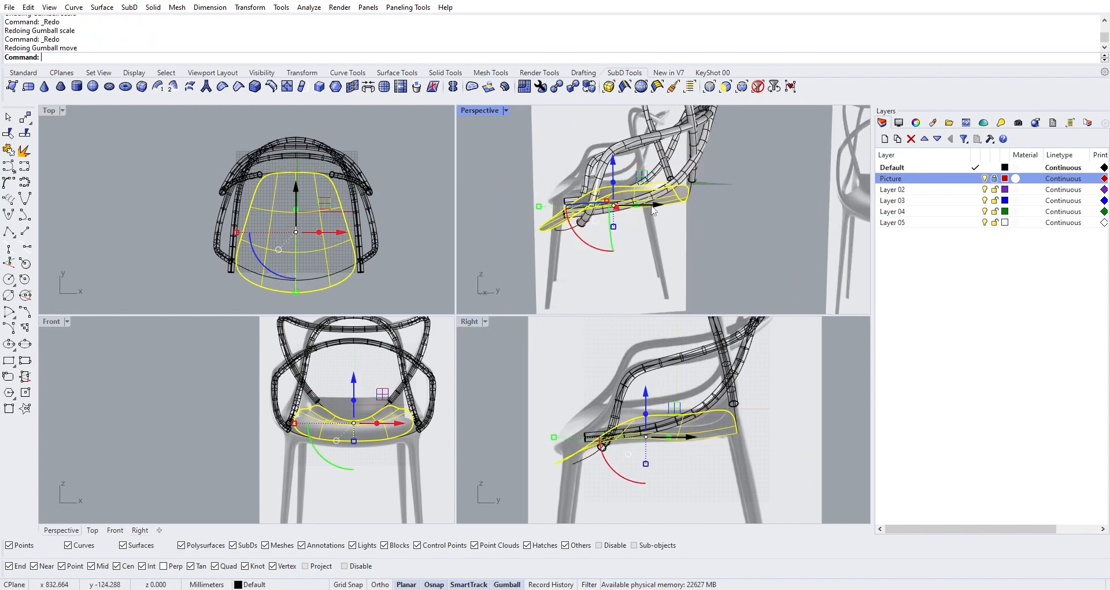
# Check how the seat fits between the frame pipes and select the seat SubD
pyautogui.click(696, 235)
pyautogui.moveTo(696, 235)
pyautogui.mouseDown(button='right')
pyautogui.moveTo(697, 273)
pyautogui.moveTo(675, 268)
pyautogui.moveTo(712, 267)
pyautogui.moveTo(737, 243)
pyautogui.moveTo(710, 237)
pyautogui.mouseUp(button='right')
pyautogui.click(713, 268)
pyautogui.click(765, 248)
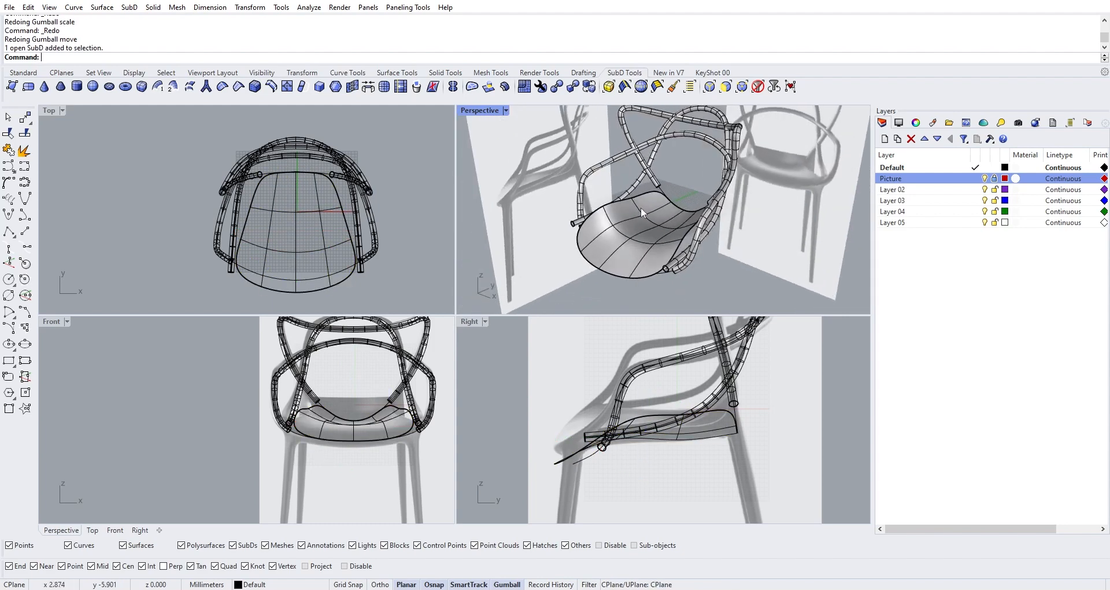
pyautogui.moveTo(642, 212); pyautogui.dragTo(735, 243, button='right')
pyautogui.click(720, 230)
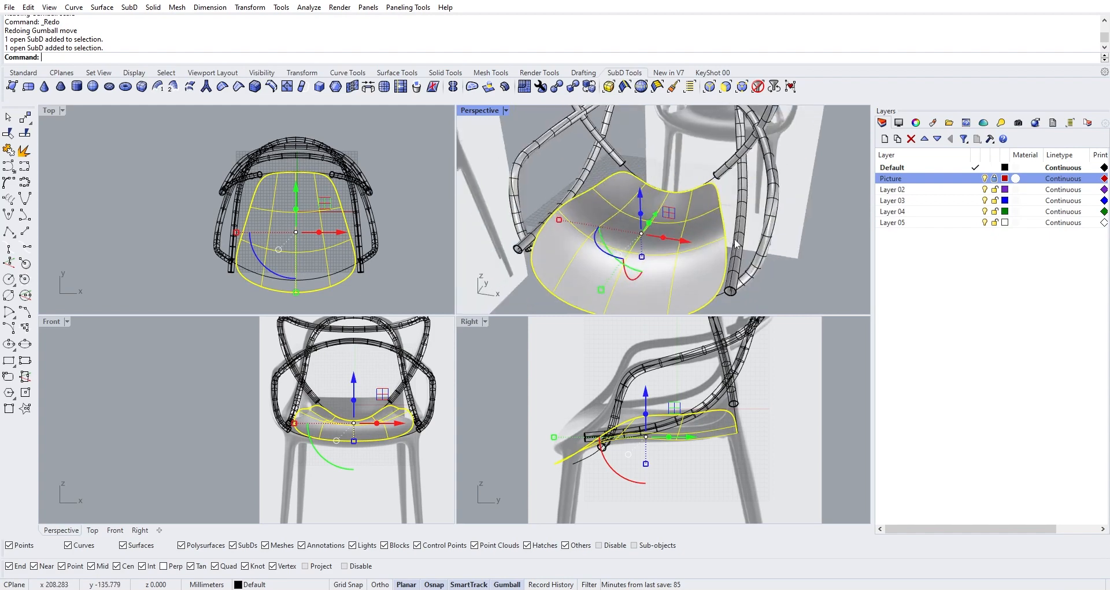
# Maximize the Perspective viewport and deselect the seat SubD
pyautogui.doubleClick(480, 110)
pyautogui.moveTo(455, 285); pyautogui.dragTo(505, 266, button='right')
pyautogui.click(679, 358)
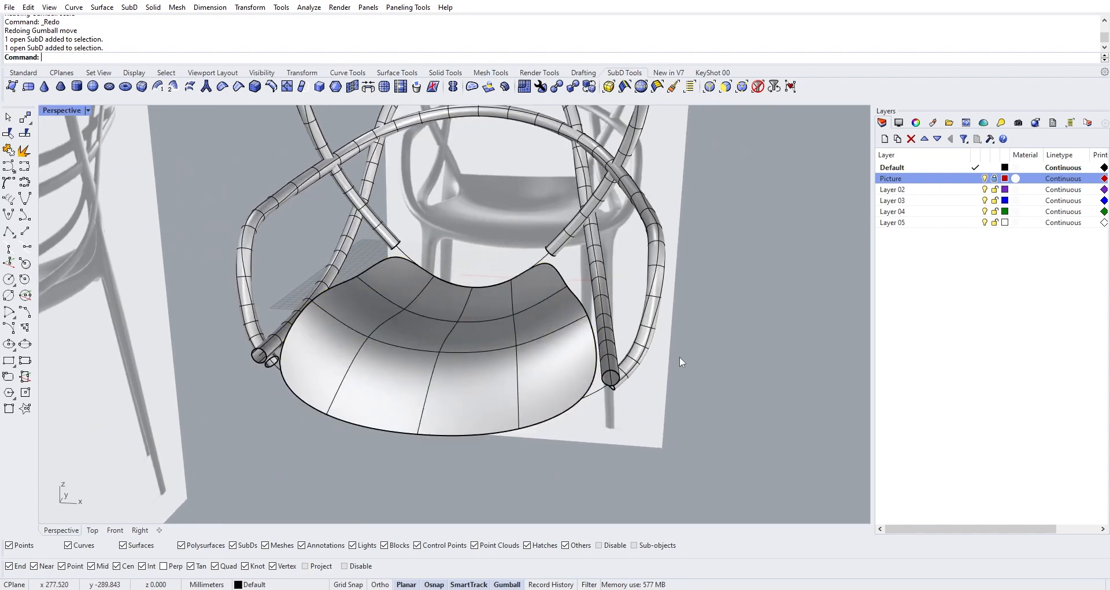
# Select the two middle edges of the seat's crosswise loop nearest the back and shift them slightly in height
pyautogui.moveTo(501, 316); pyautogui.dragTo(531, 321, button='right')
pyautogui.keyDown('ctrl'); pyautogui.keyDown('shift'); pyautogui.click(490, 314); pyautogui.keyUp('shift'); pyautogui.keyUp('ctrl')
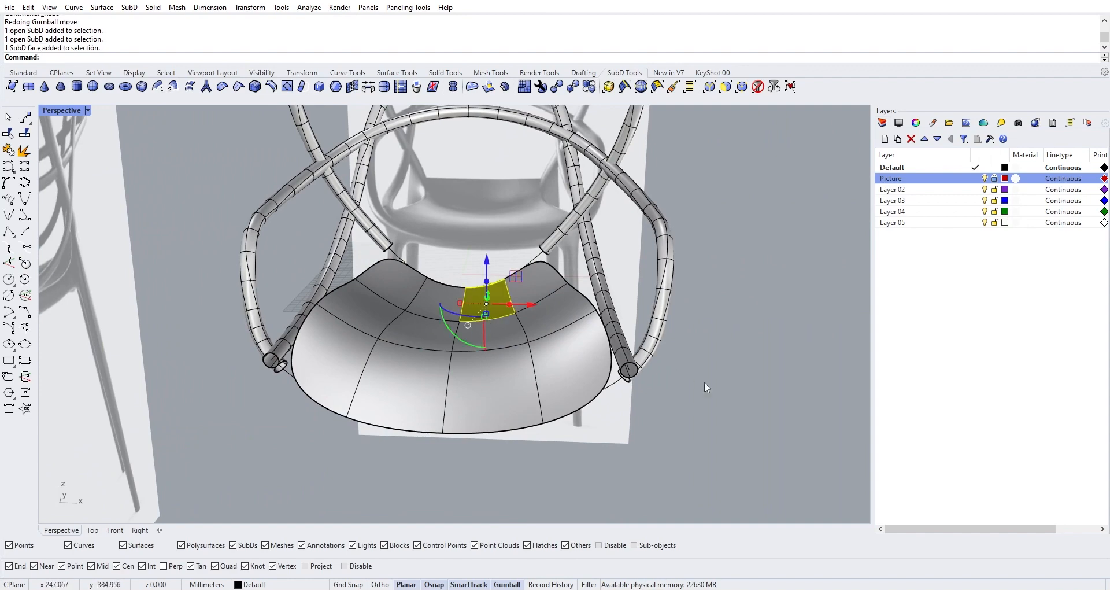
pyautogui.click(705, 383)
pyautogui.scroll(2, 456, 314)
pyautogui.keyDown('ctrl'); pyautogui.keyDown('shift'); pyautogui.click(492, 321); pyautogui.keyUp('shift'); pyautogui.keyUp('ctrl')
pyautogui.keyDown('ctrl'); pyautogui.keyDown('shift'); pyautogui.click(424, 318); pyautogui.keyUp('shift'); pyautogui.keyUp('ctrl')
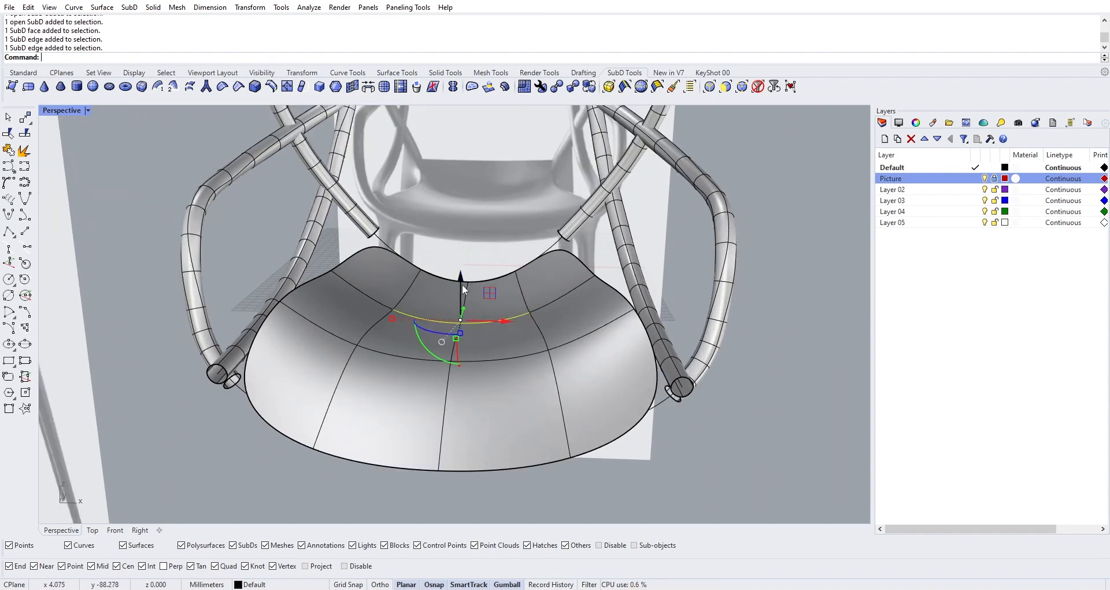
pyautogui.moveTo(463, 283); pyautogui.dragTo(460, 282)
pyautogui.moveTo(498, 322); pyautogui.dragTo(520, 322, button='right')
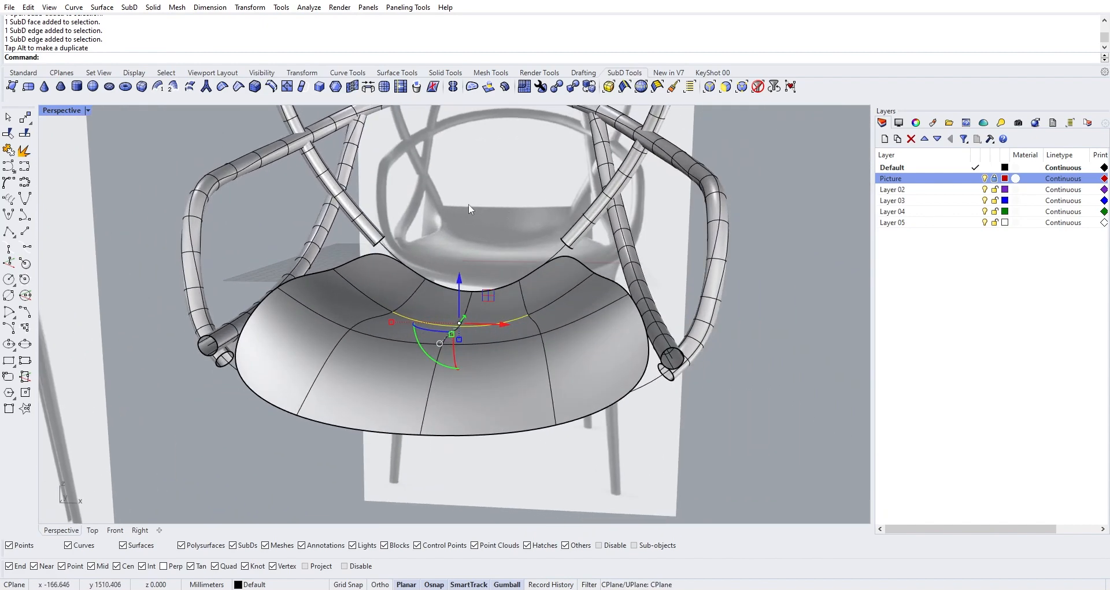
pyautogui.moveTo(567, 250); pyautogui.dragTo(537, 273, button='right')
pyautogui.press('Escape')
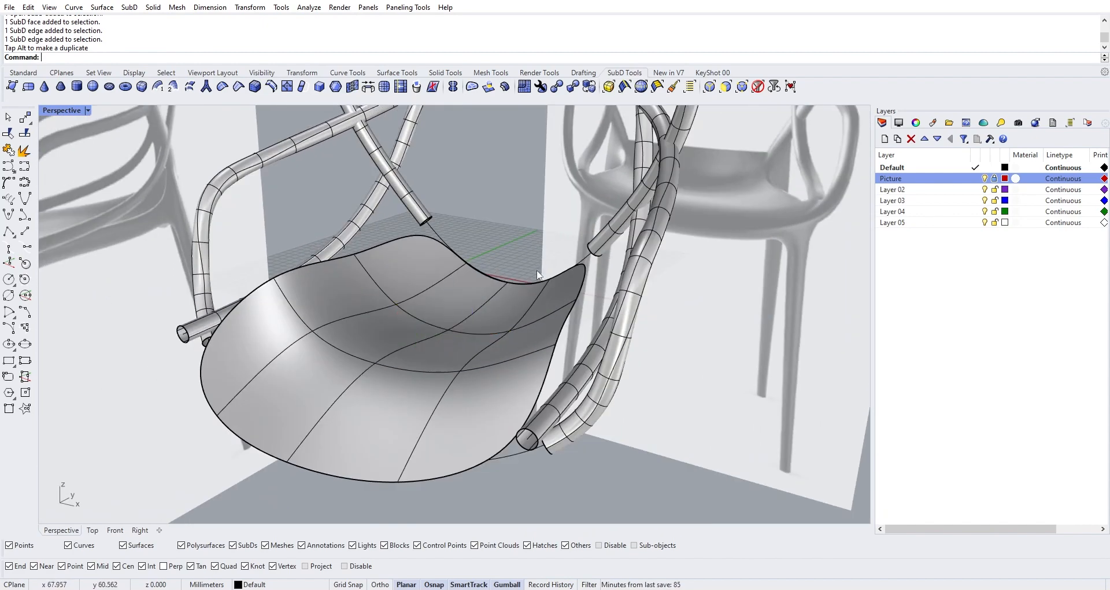
# Select the four SubD edges along the seat's rear border and extrude them upward to form a back lip
pyautogui.click(532, 272)
pyautogui.click(523, 283)
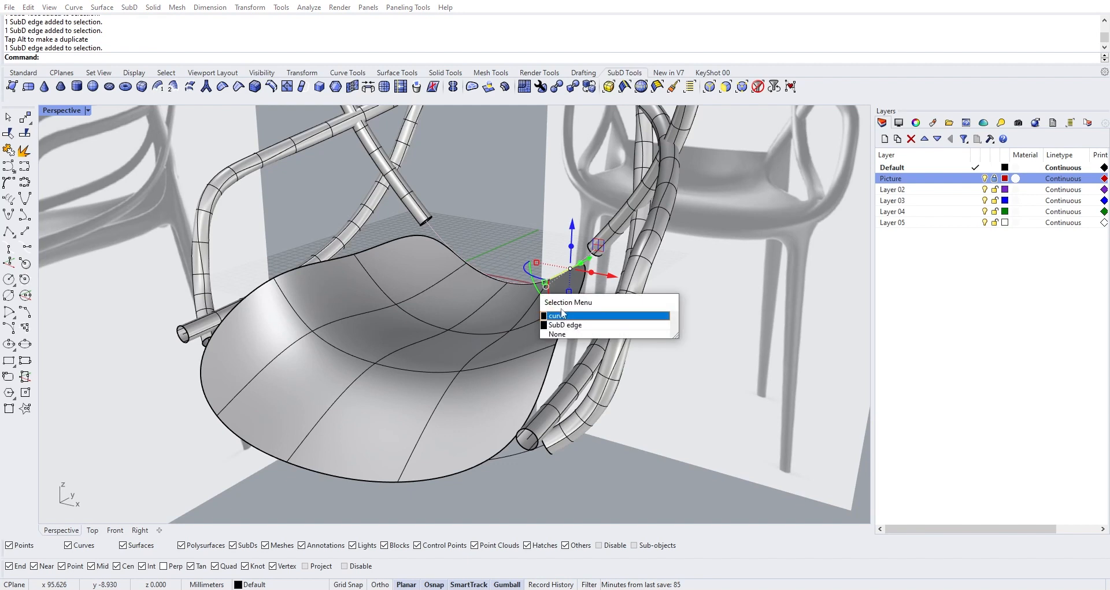
pyautogui.click(555, 325)
pyautogui.click(511, 302)
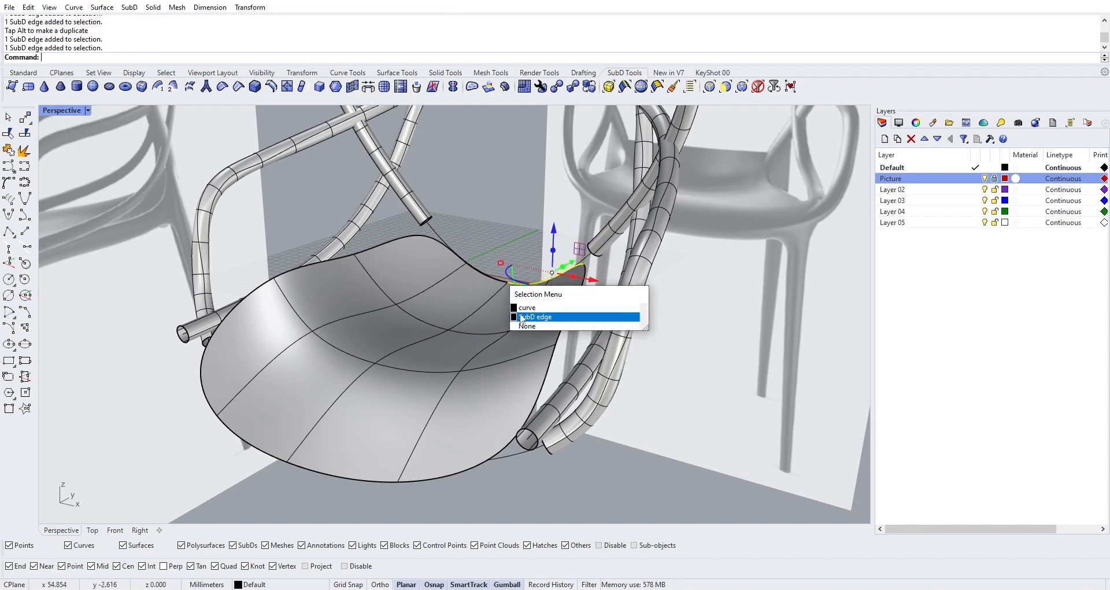
pyautogui.click(523, 314)
pyautogui.click(445, 252)
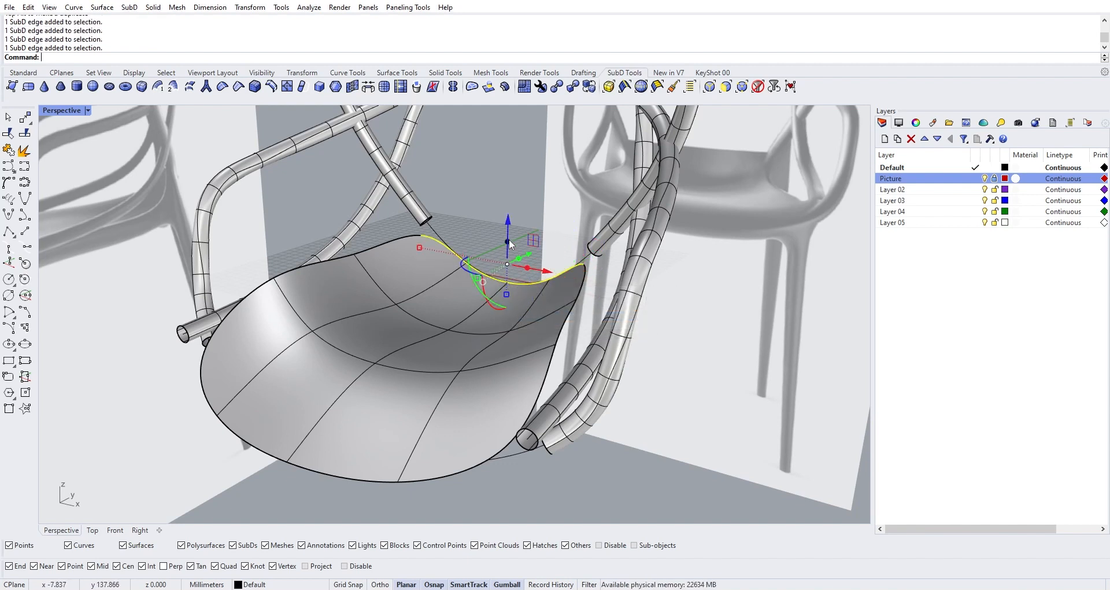
pyautogui.moveTo(510, 244); pyautogui.dragTo(510, 197)
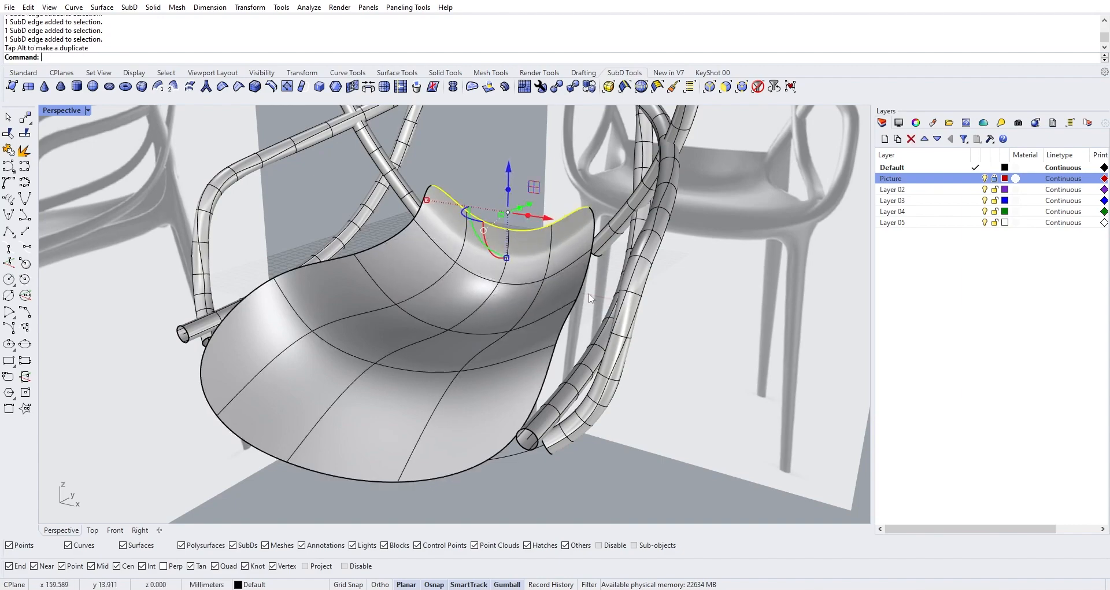
# Flatten the back lip's top edges to one level by scaling them vertically with a factor of 0
pyautogui.moveTo(510, 197); pyautogui.dragTo(377, 268, button='right')
pyautogui.moveTo(507, 287); pyautogui.dragTo(649, 284, button='right')
pyautogui.moveTo(479, 231)
pyautogui.mouseDown(button='right')
pyautogui.moveTo(487, 253)
pyautogui.moveTo(461, 243)
pyautogui.mouseUp(button='right')
pyautogui.scroll(2, 487, 251)
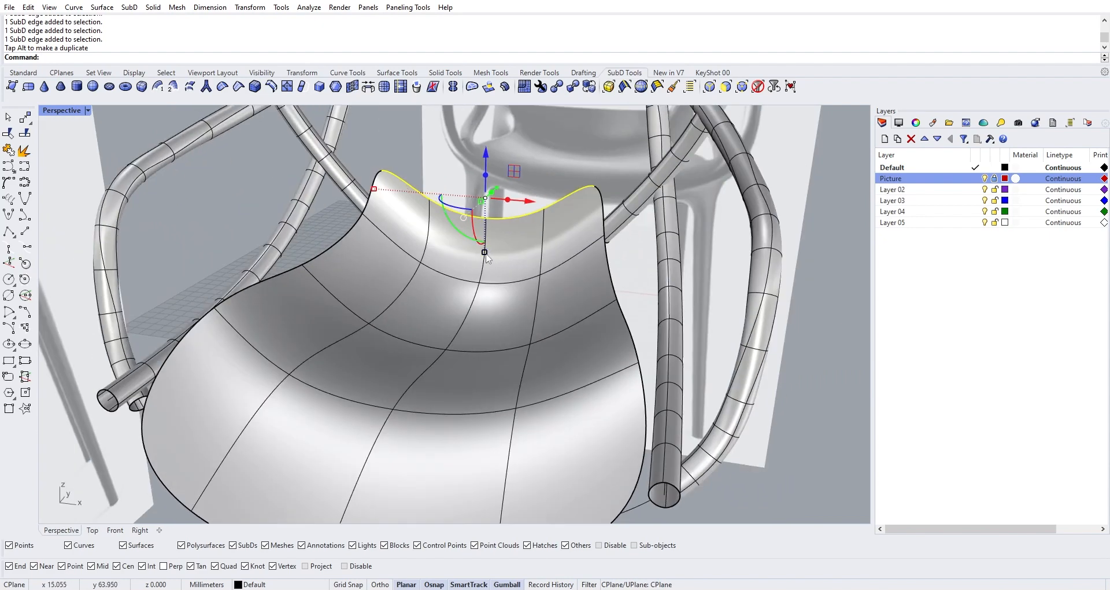
pyautogui.click(485, 254)
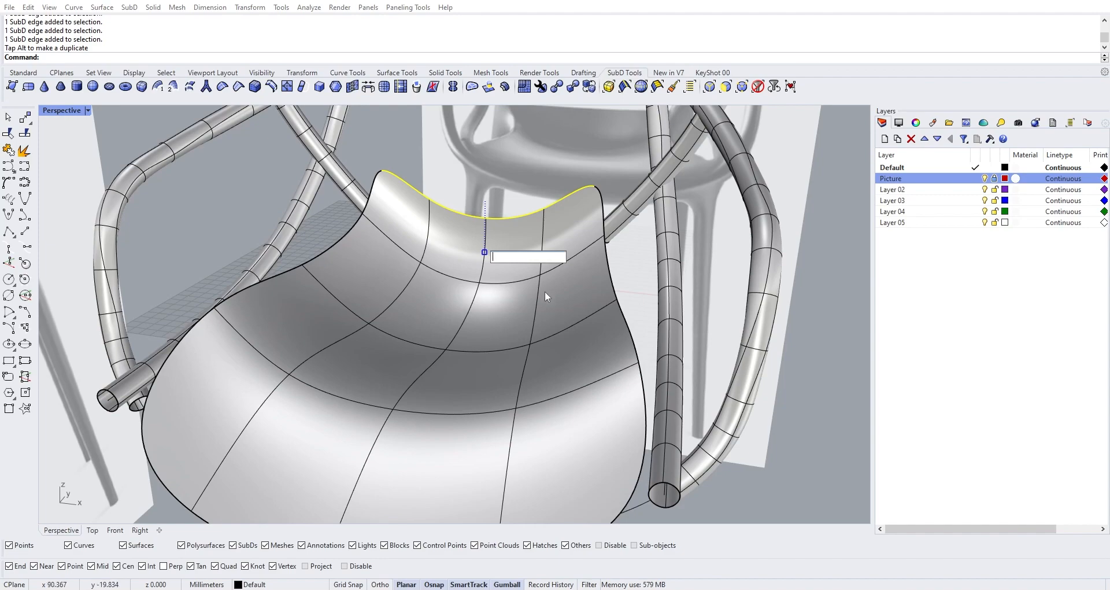
pyautogui.write('0')
pyautogui.press('Return')
# Examine from several angles how the seat and its back lip meet the surrounding frame pipes
pyautogui.moveTo(502, 260); pyautogui.dragTo(488, 377, button='right')
pyautogui.click(488, 377)
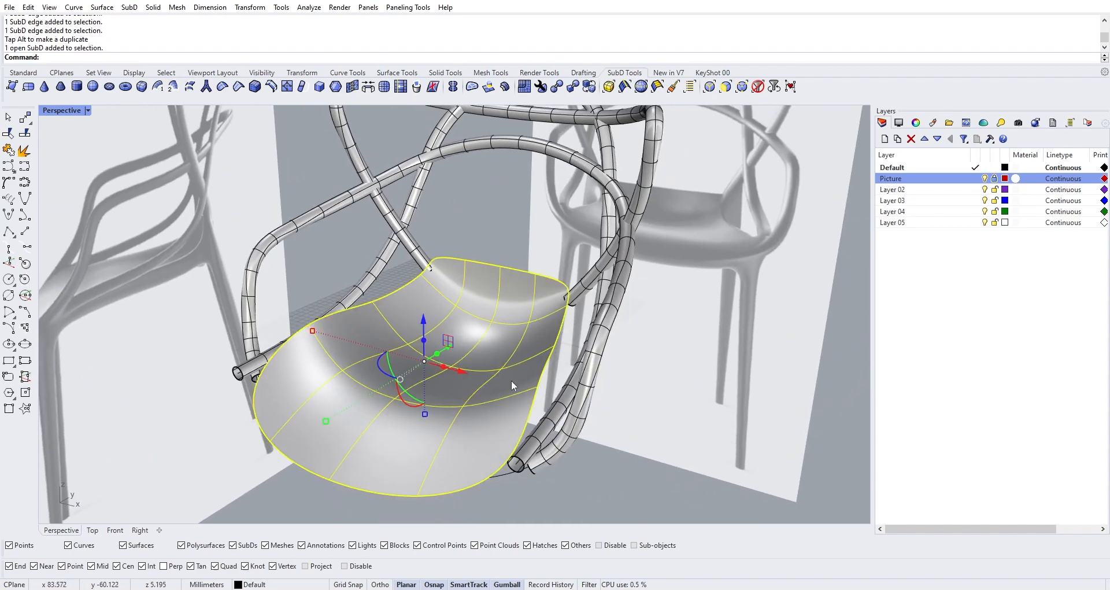
pyautogui.moveTo(562, 389); pyautogui.dragTo(544, 420, button='right')
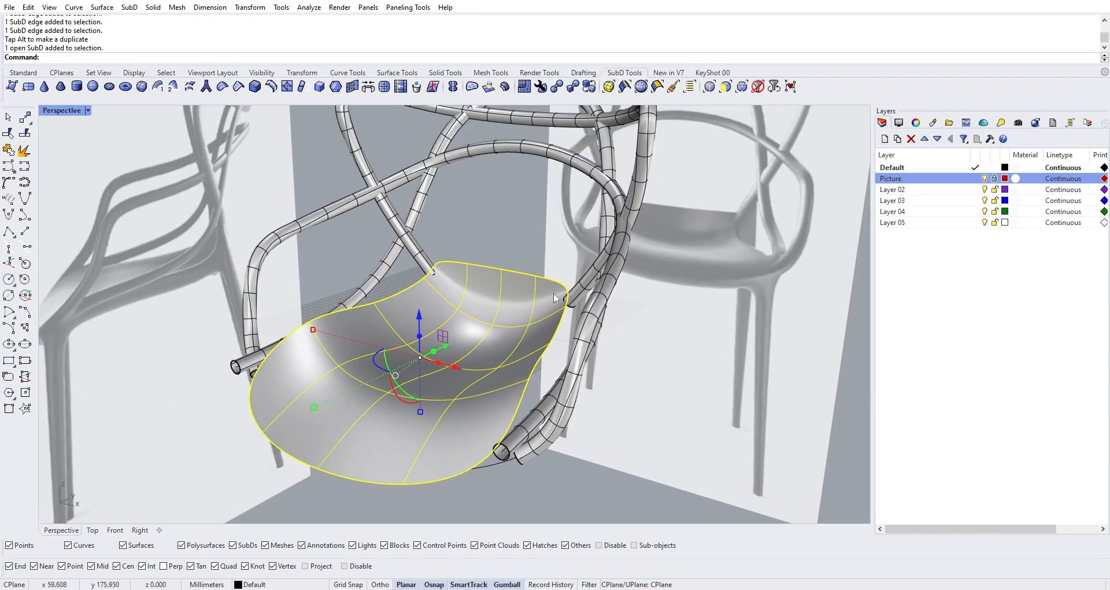
pyautogui.press('Escape')
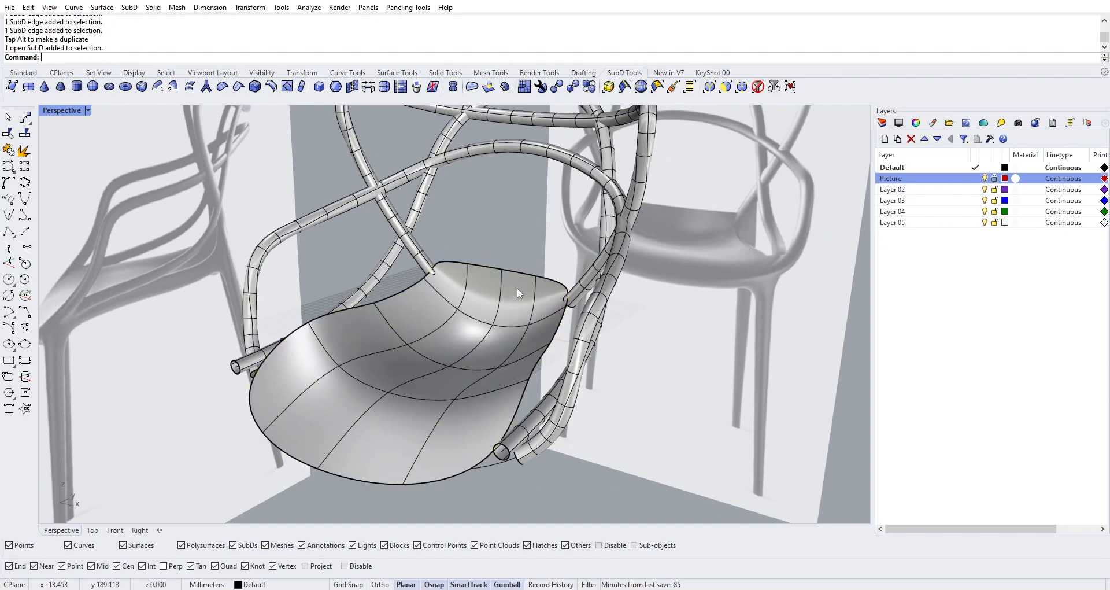
pyautogui.click(509, 301)
pyautogui.moveTo(507, 303); pyautogui.dragTo(489, 278, button='right')
pyautogui.scroll(5, 521, 298)
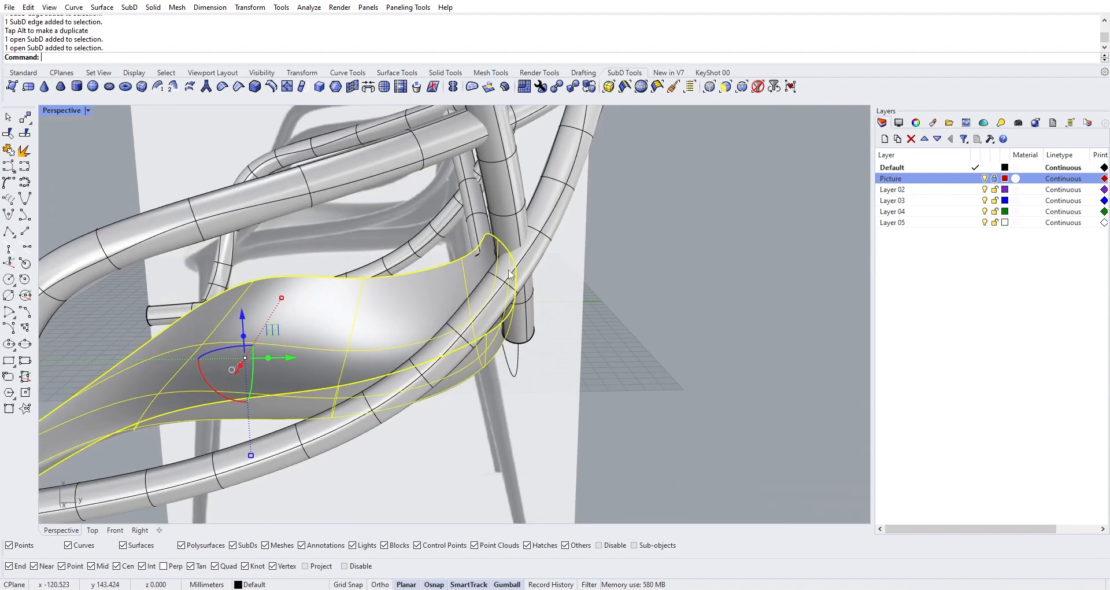
pyautogui.scroll(2, 493, 345)
pyautogui.scroll(-5, 485, 359)
pyautogui.moveTo(484, 362); pyautogui.dragTo(454, 346, button='right')
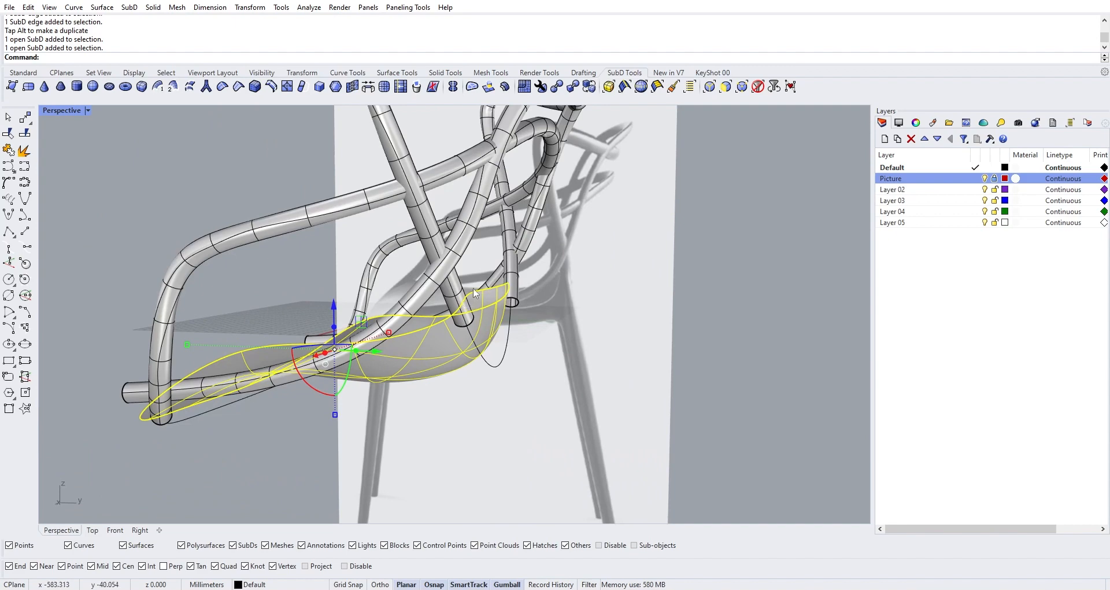
pyautogui.moveTo(547, 322); pyautogui.dragTo(554, 338, button='right')
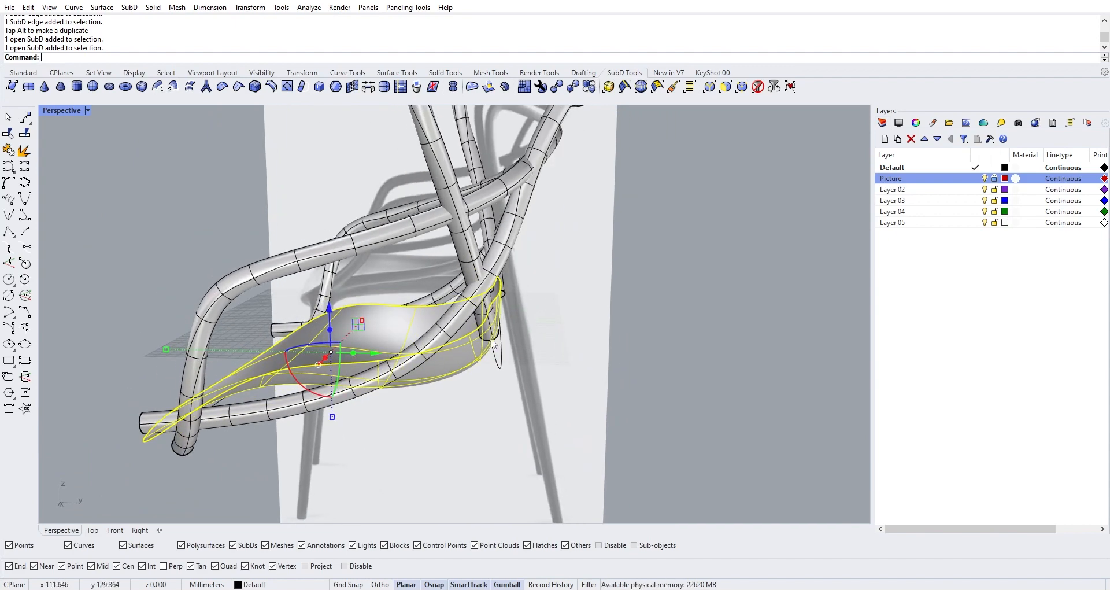
pyautogui.scroll(2, 493, 345)
pyautogui.scroll(3, 491, 343)
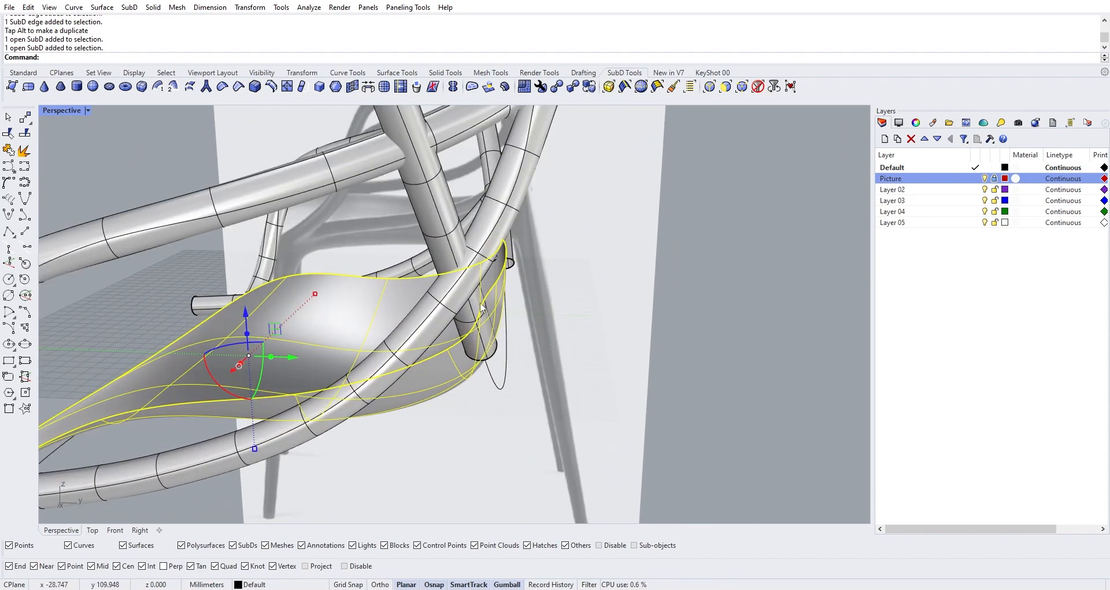
pyautogui.moveTo(480, 320); pyautogui.dragTo(399, 366, button='right')
pyautogui.scroll(4, 329, 374)
pyautogui.scroll(-4, 329, 373)
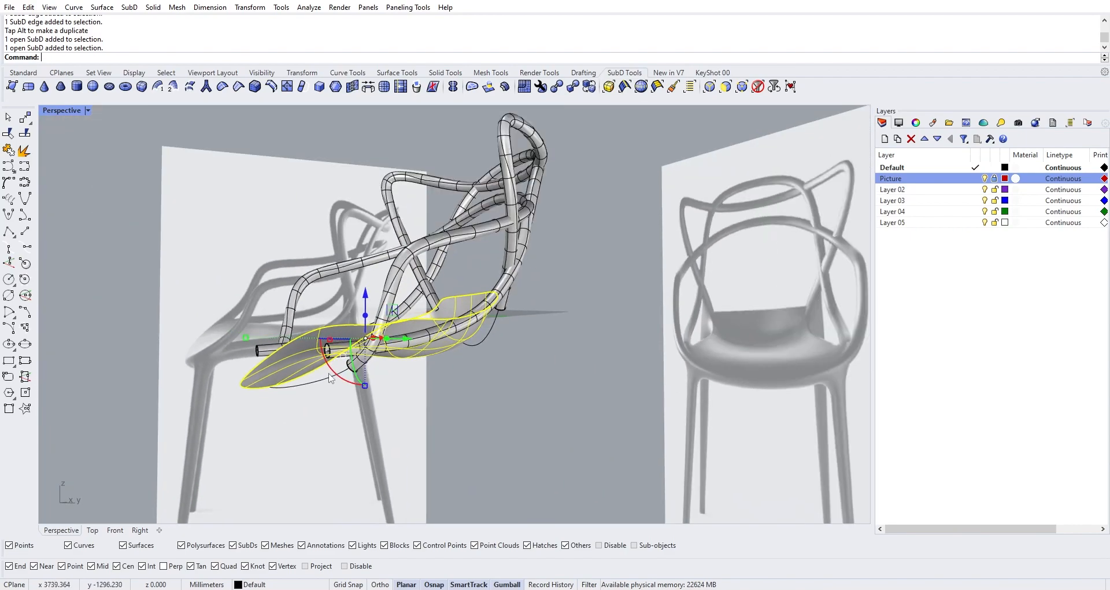
# Move the seat SubD slightly toward the chair's front and select it again
pyautogui.moveTo(329, 374); pyautogui.dragTo(399, 310, button='right')
pyautogui.scroll(6, 392, 305)
pyautogui.moveTo(473, 317); pyautogui.dragTo(487, 317, button='right')
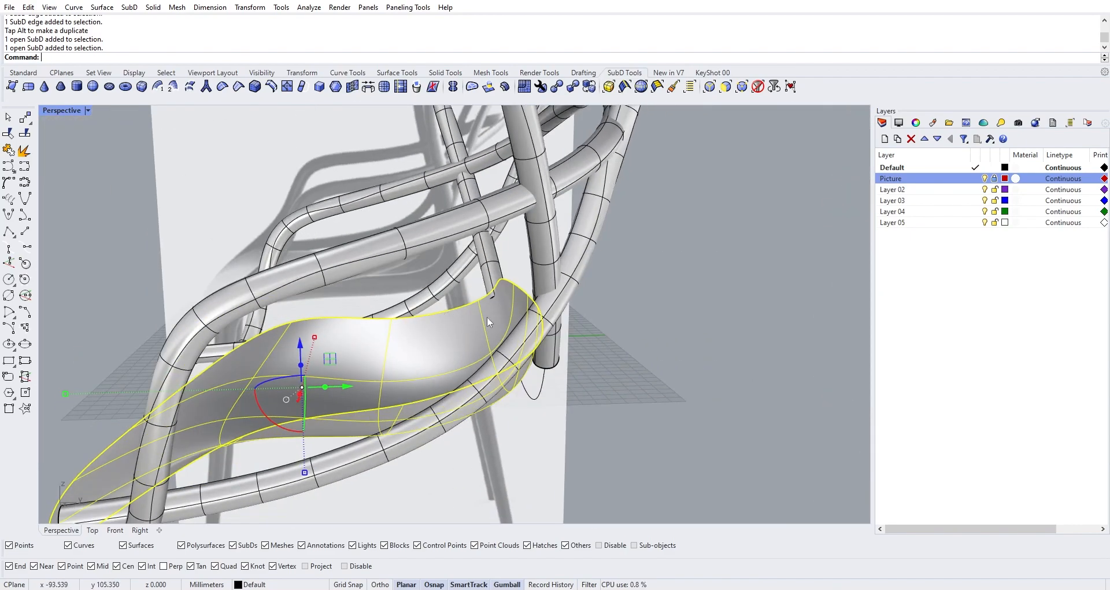
pyautogui.moveTo(352, 385); pyautogui.dragTo(349, 386)
pyautogui.click(593, 436)
pyautogui.scroll(-8, 446, 379)
pyautogui.moveTo(447, 379); pyautogui.dragTo(529, 405, button='right')
pyautogui.click(529, 405)
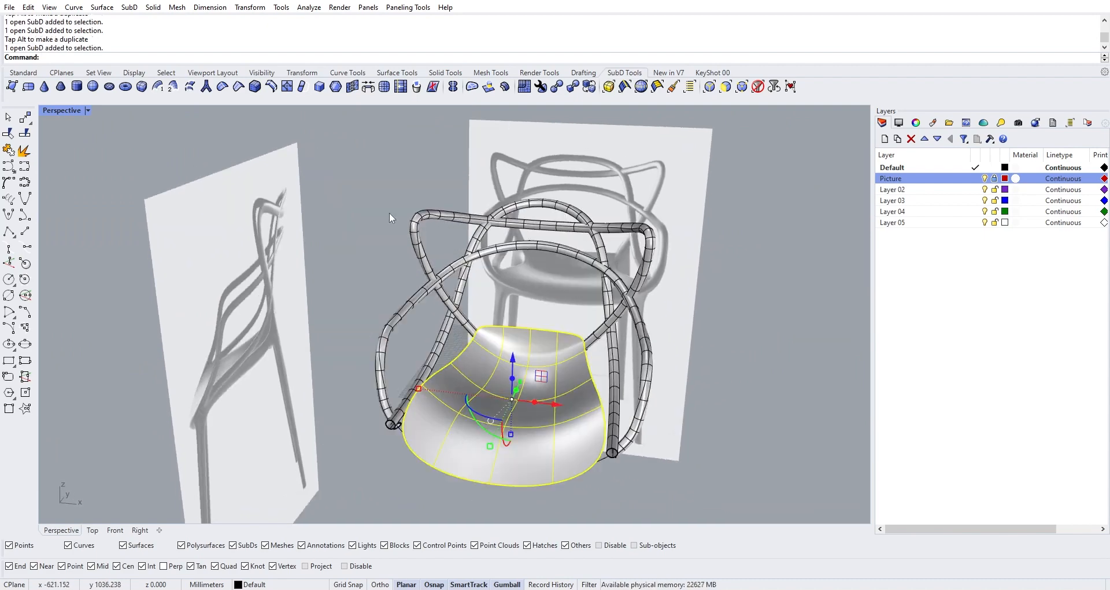
# Try a solid OffsetSubD of the seat with all directions flipped and a distance of 10 mm, and undo it
pyautogui.click(505, 87)
pyautogui.moveTo(514, 231); pyautogui.dragTo(484, 392, button='right')
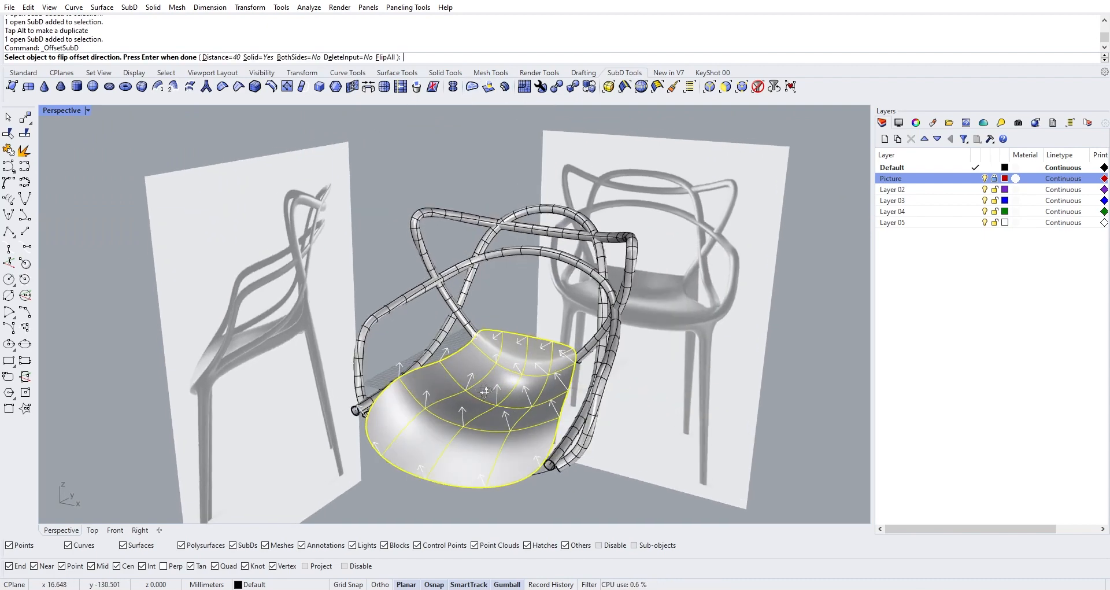
pyautogui.click(387, 58)
pyautogui.moveTo(498, 331); pyautogui.dragTo(439, 314, button='right')
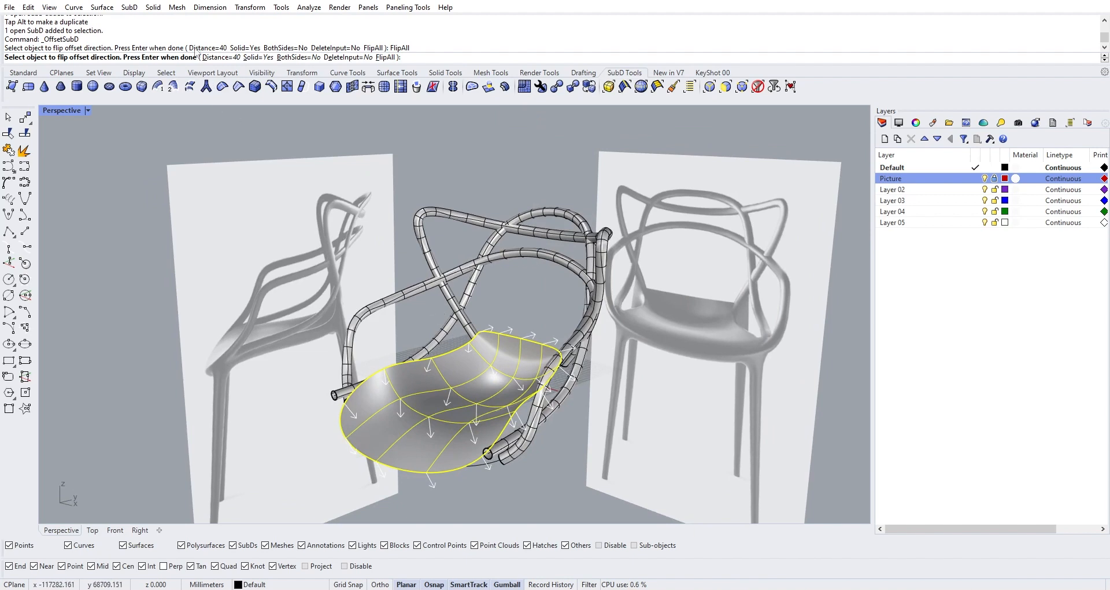
pyautogui.click(215, 57)
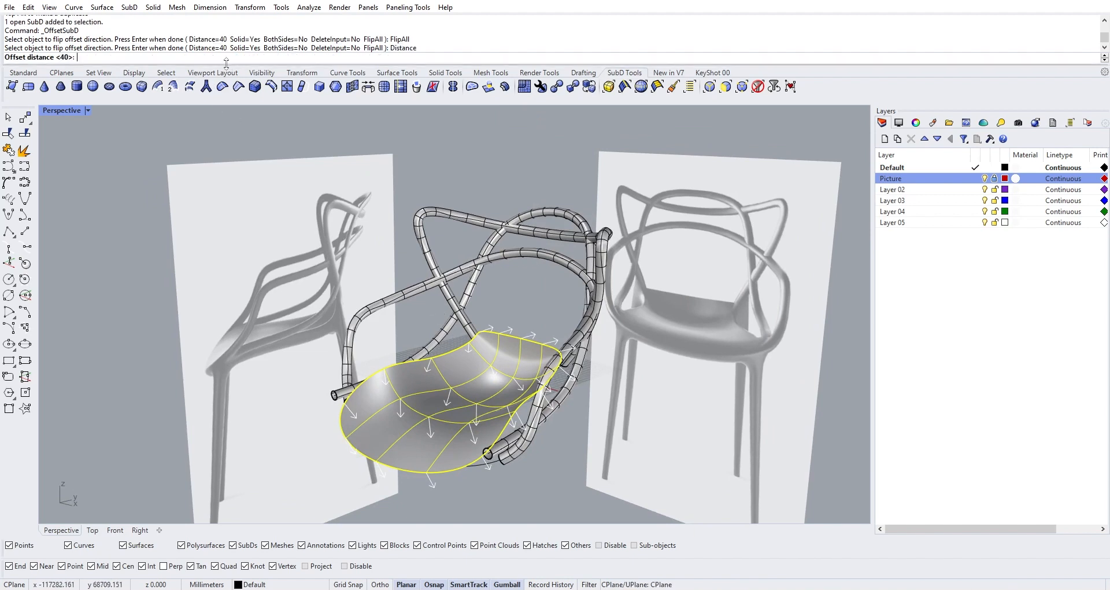
pyautogui.write('10')
pyautogui.press('Return')
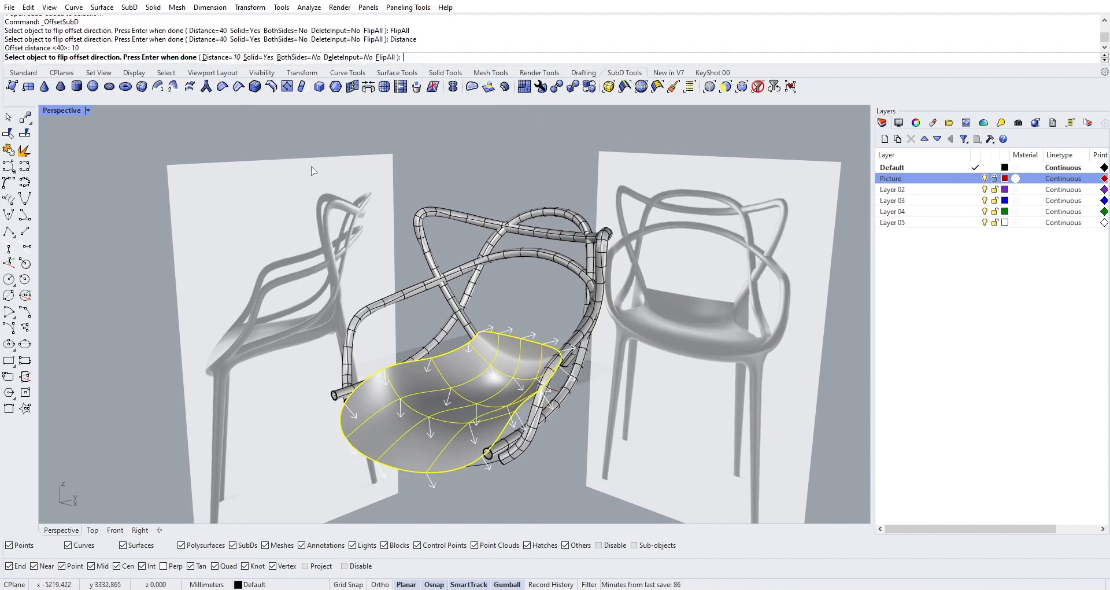
pyautogui.press('Return')
pyautogui.scroll(-3, 463, 413)
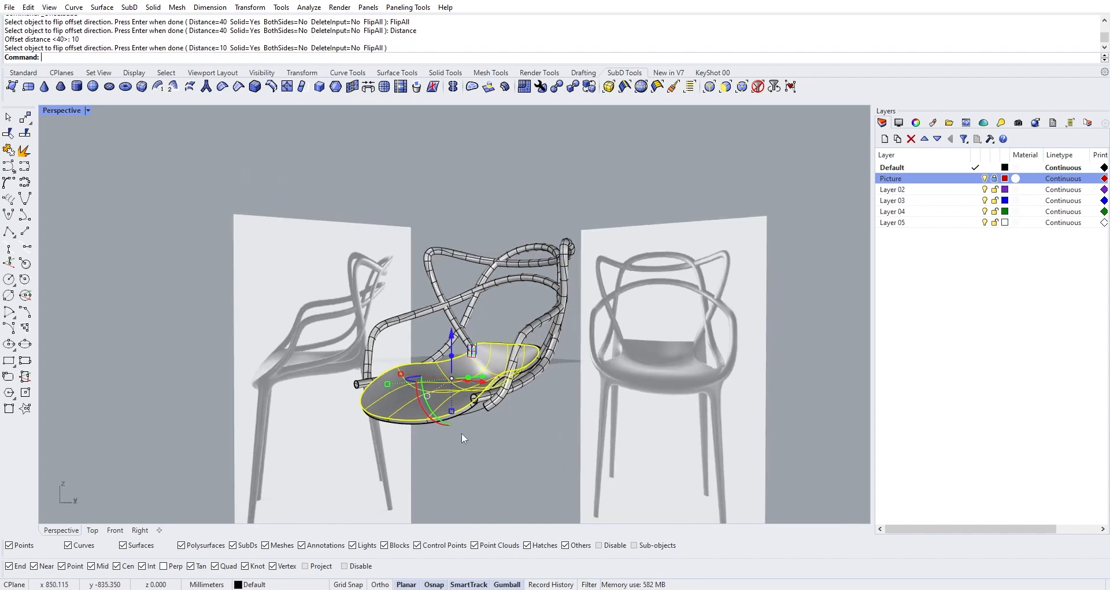
pyautogui.hotkey('ctrl', 'z')
# Thicken the seat with a solid OffsetSubD, flipping all directions to the underside and setting the distance to 20 mm
pyautogui.moveTo(461, 432); pyautogui.dragTo(495, 383, button='right')
pyautogui.write('OffsetSubD')
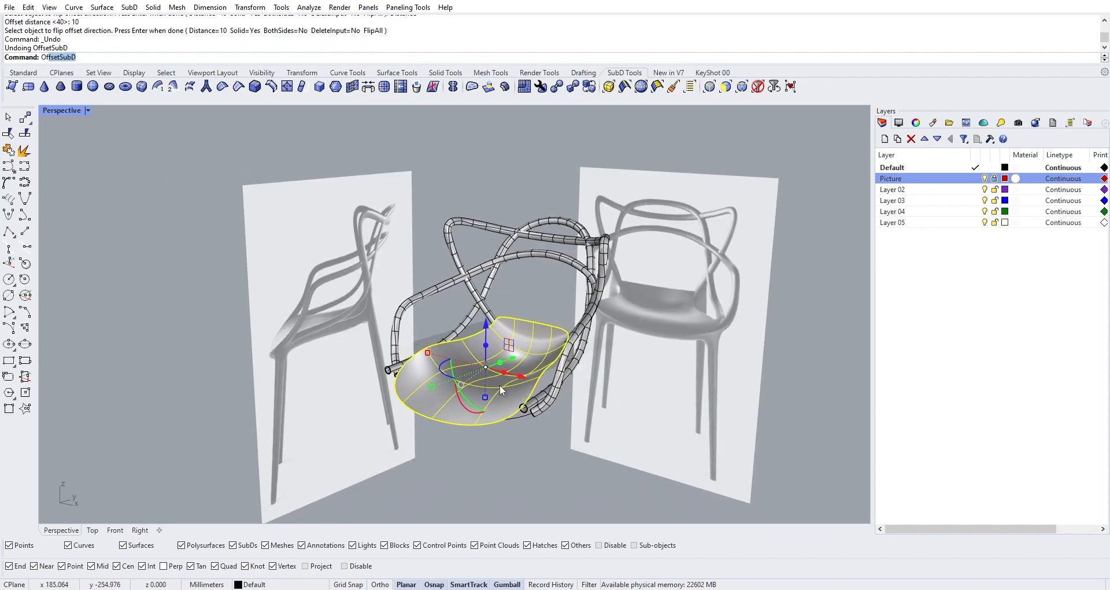
pyautogui.press('Return')
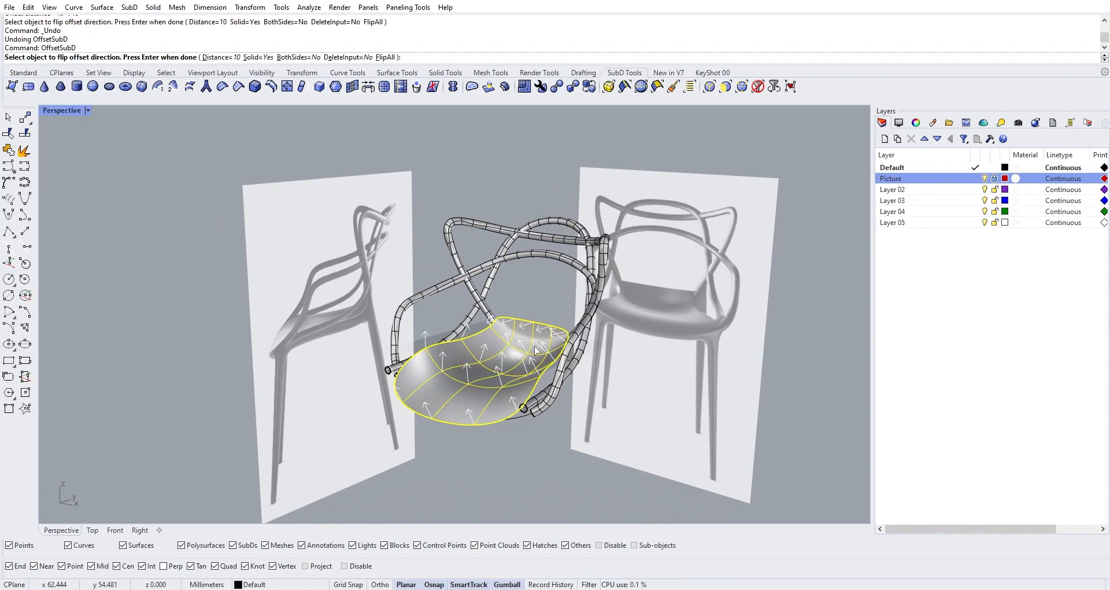
pyautogui.moveTo(588, 268); pyautogui.dragTo(554, 215, button='right')
pyautogui.click(385, 57)
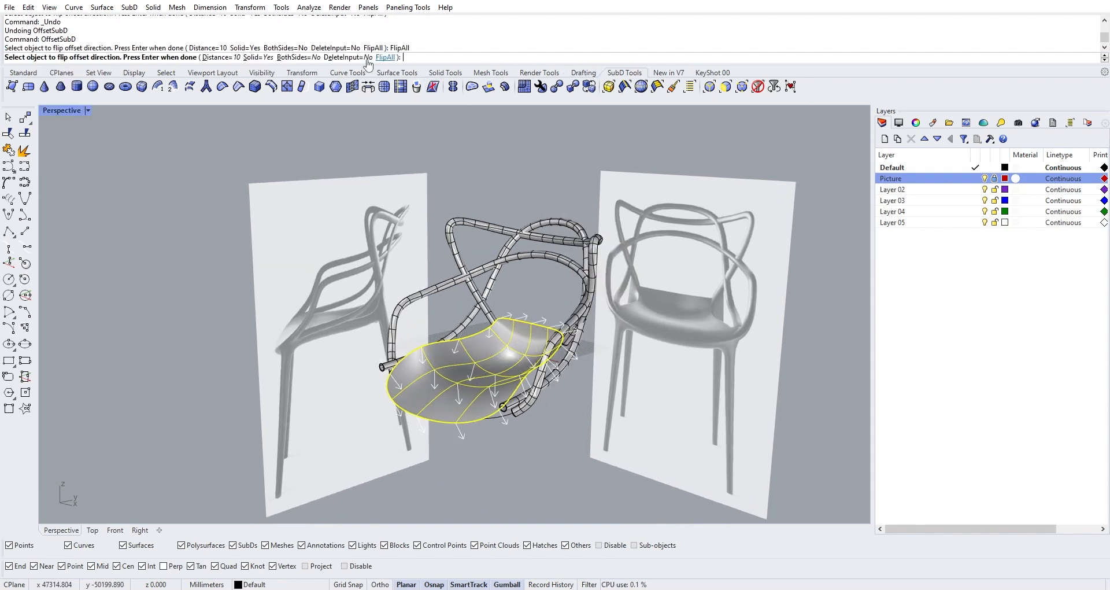
pyautogui.click(221, 58)
pyautogui.press('Return')
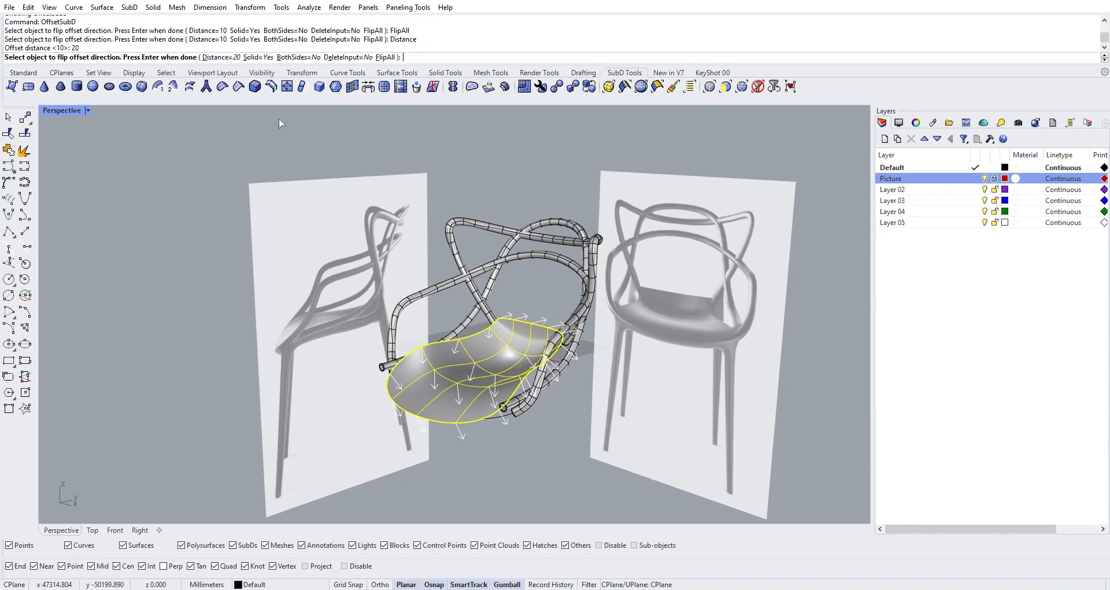
pyautogui.press('Return')
# Deselect the seat and inspect its thickness and fit within the frame pipes from several angles
pyautogui.scroll(5, 519, 417)
pyautogui.moveTo(533, 421); pyautogui.dragTo(531, 395, button='right')
pyautogui.click(412, 406)
pyautogui.scroll(-8, 515, 404)
pyautogui.scroll(6, 531, 396)
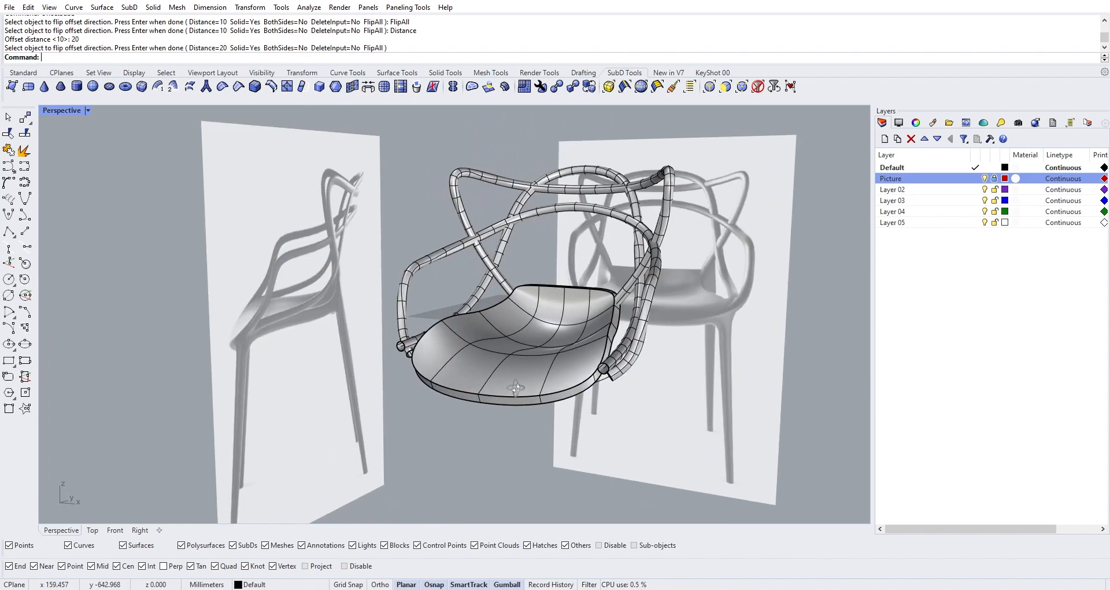
pyautogui.scroll(-3, 598, 373)
pyautogui.moveTo(598, 373); pyautogui.dragTo(526, 404, button='right')
pyautogui.scroll(4, 494, 382)
pyautogui.scroll(-5, 494, 381)
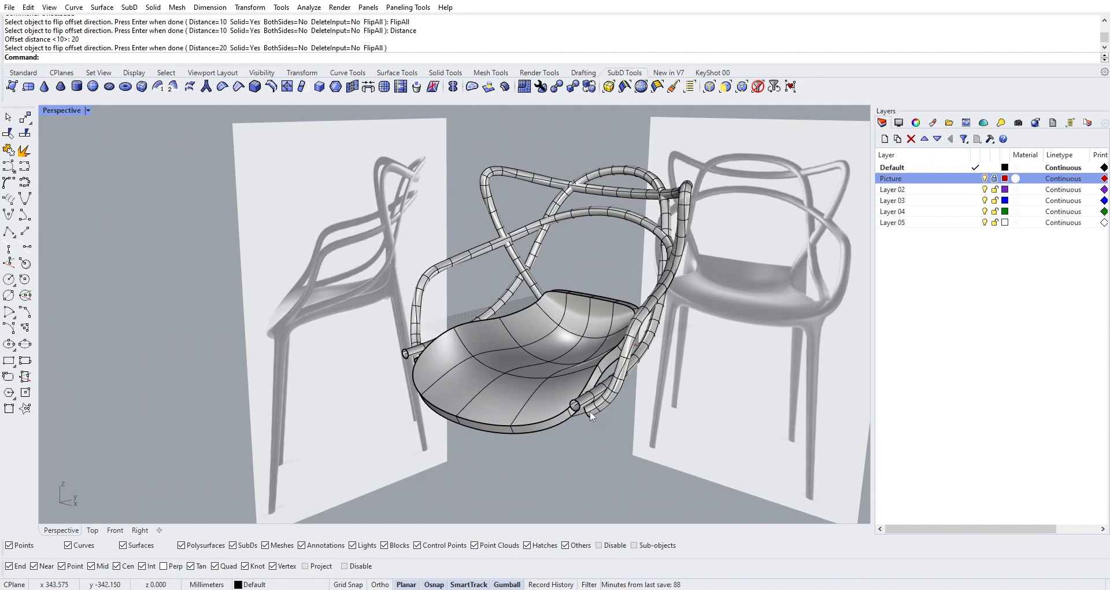
pyautogui.moveTo(645, 338); pyautogui.dragTo(647, 425, button='right')
pyautogui.scroll(5, 454, 367)
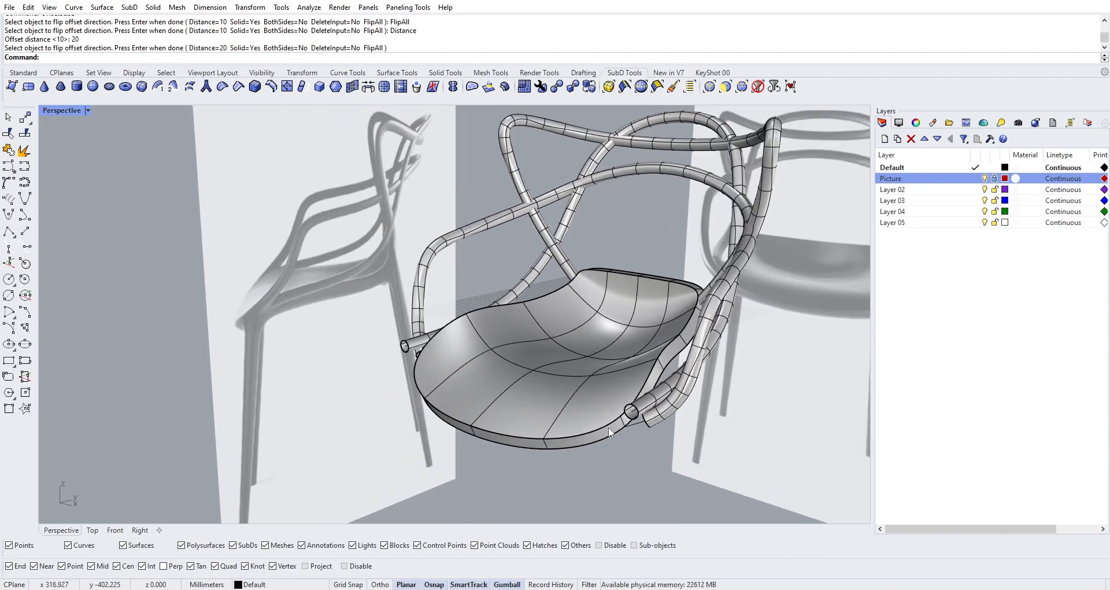